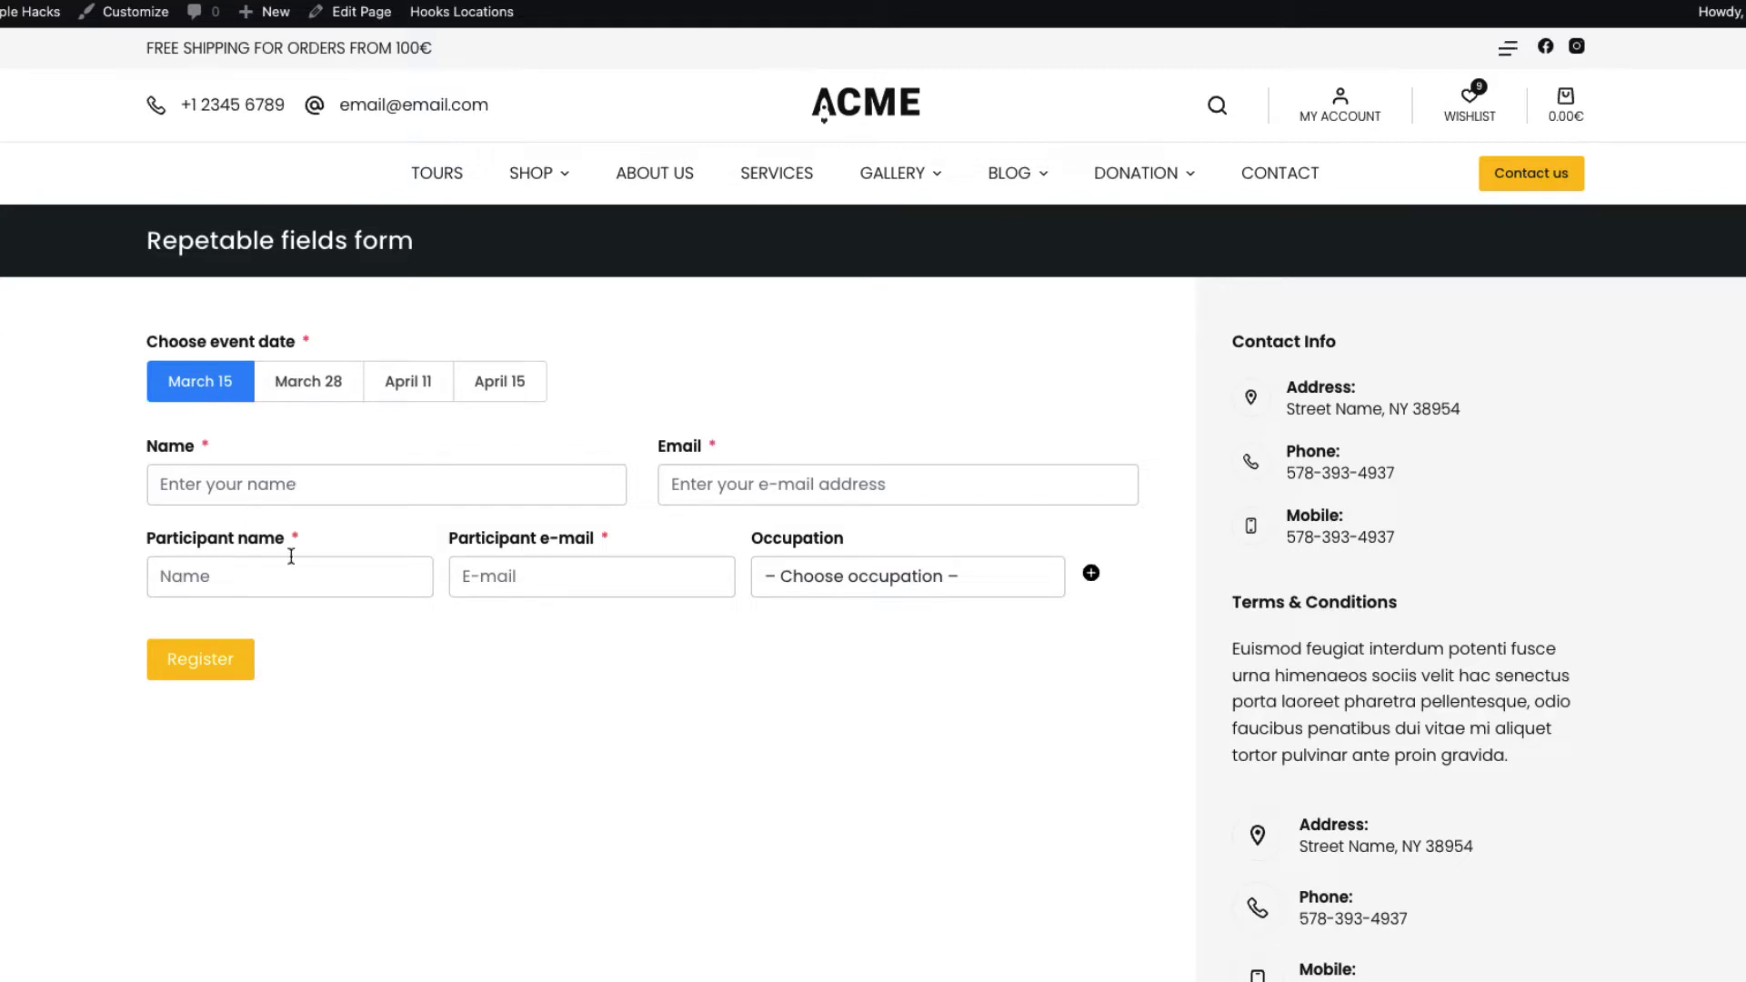
Add three more participant rows to the repeatable participant field
left_click(1091, 574)
left_click(1091, 574)
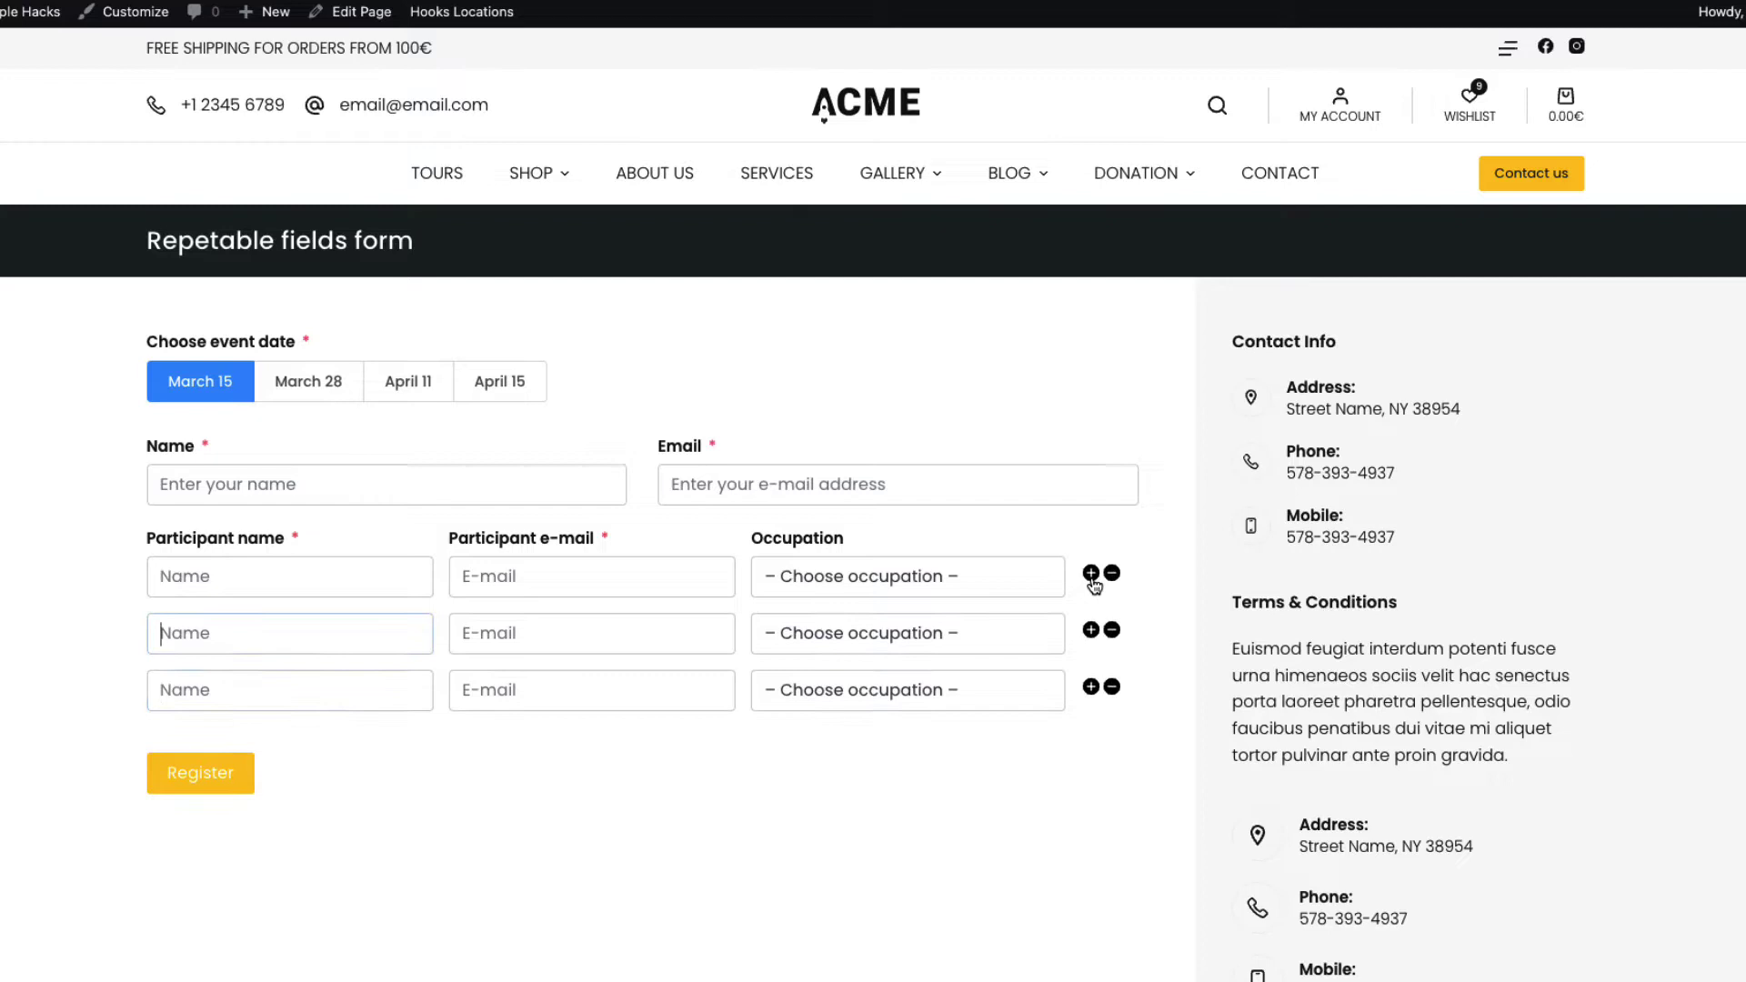
left_click(1091, 574)
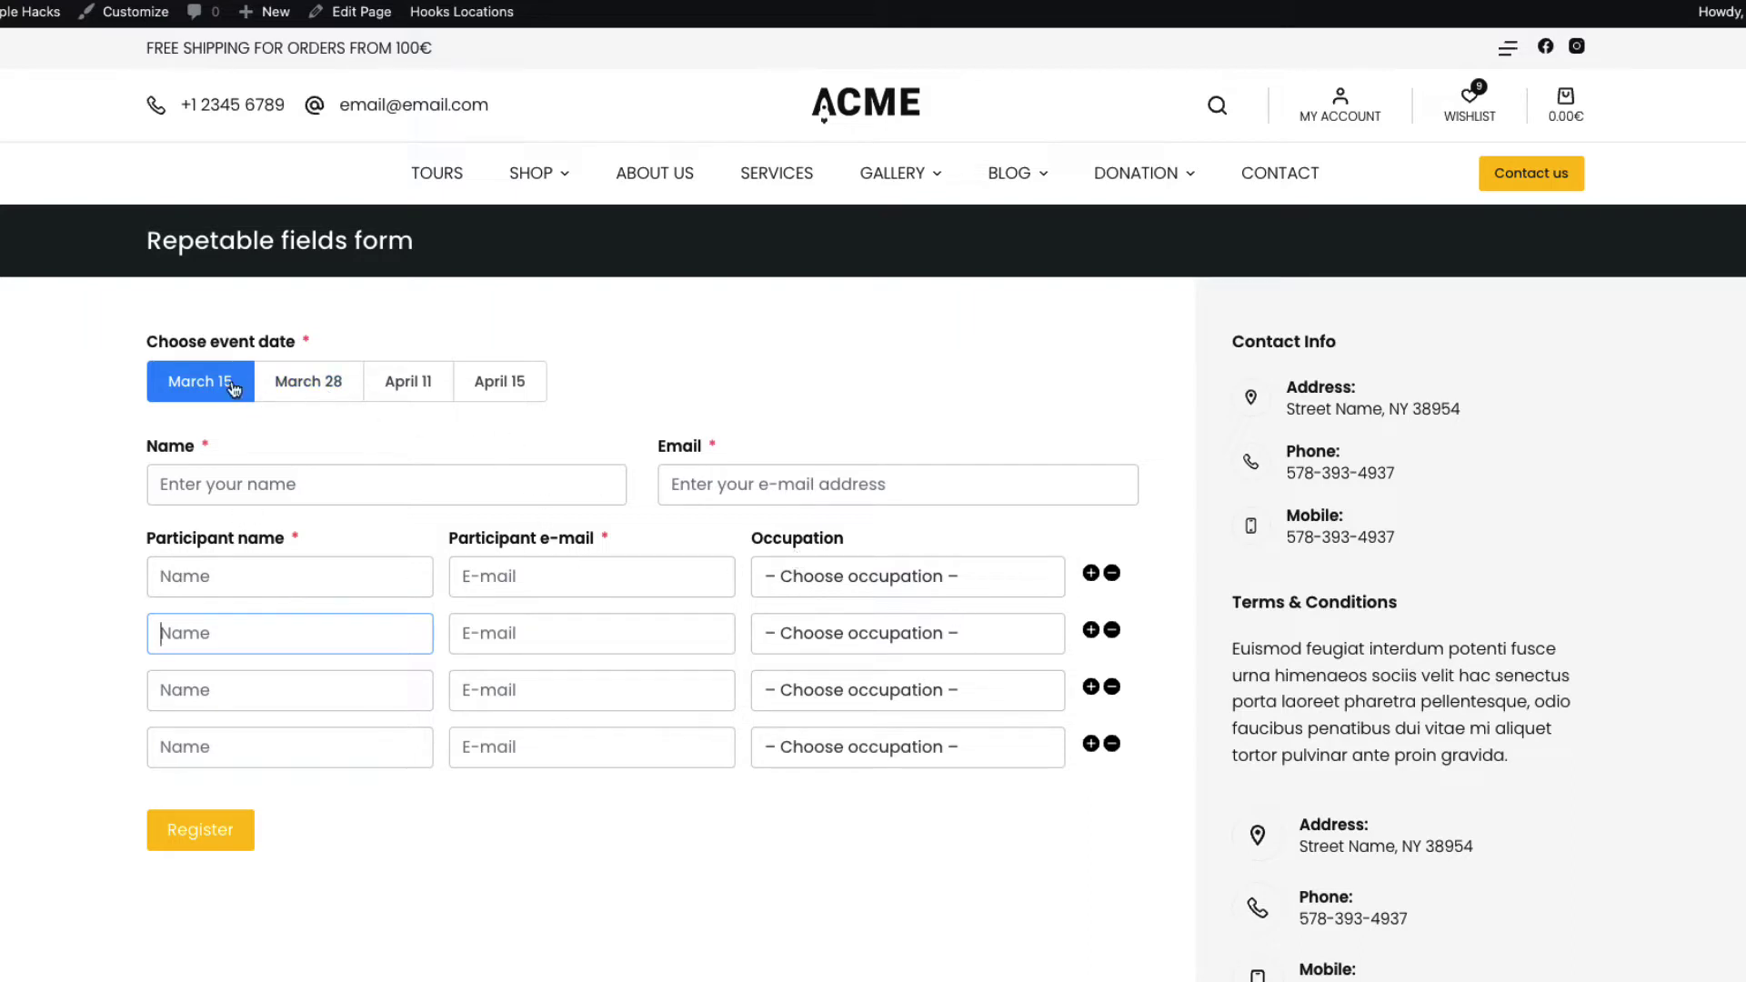
Try March 28 and April 11, then pick April 15 so Personal ID code replaces Occupation
left_click(321, 386)
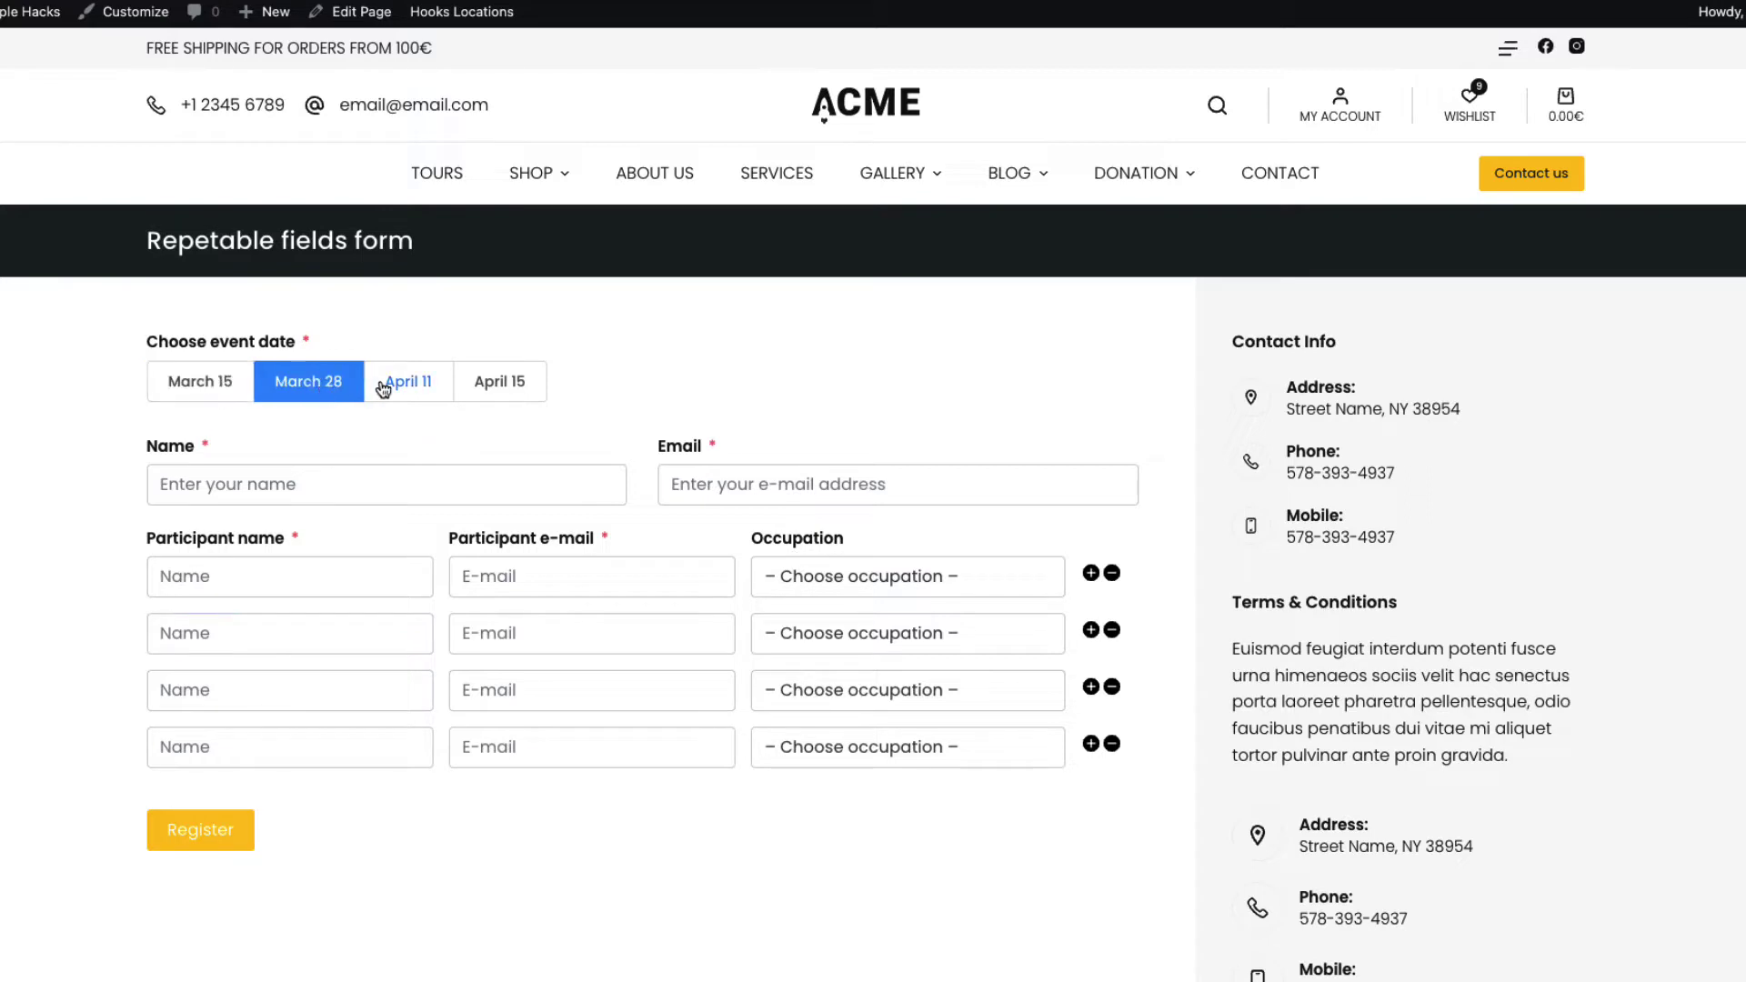
left_click(410, 387)
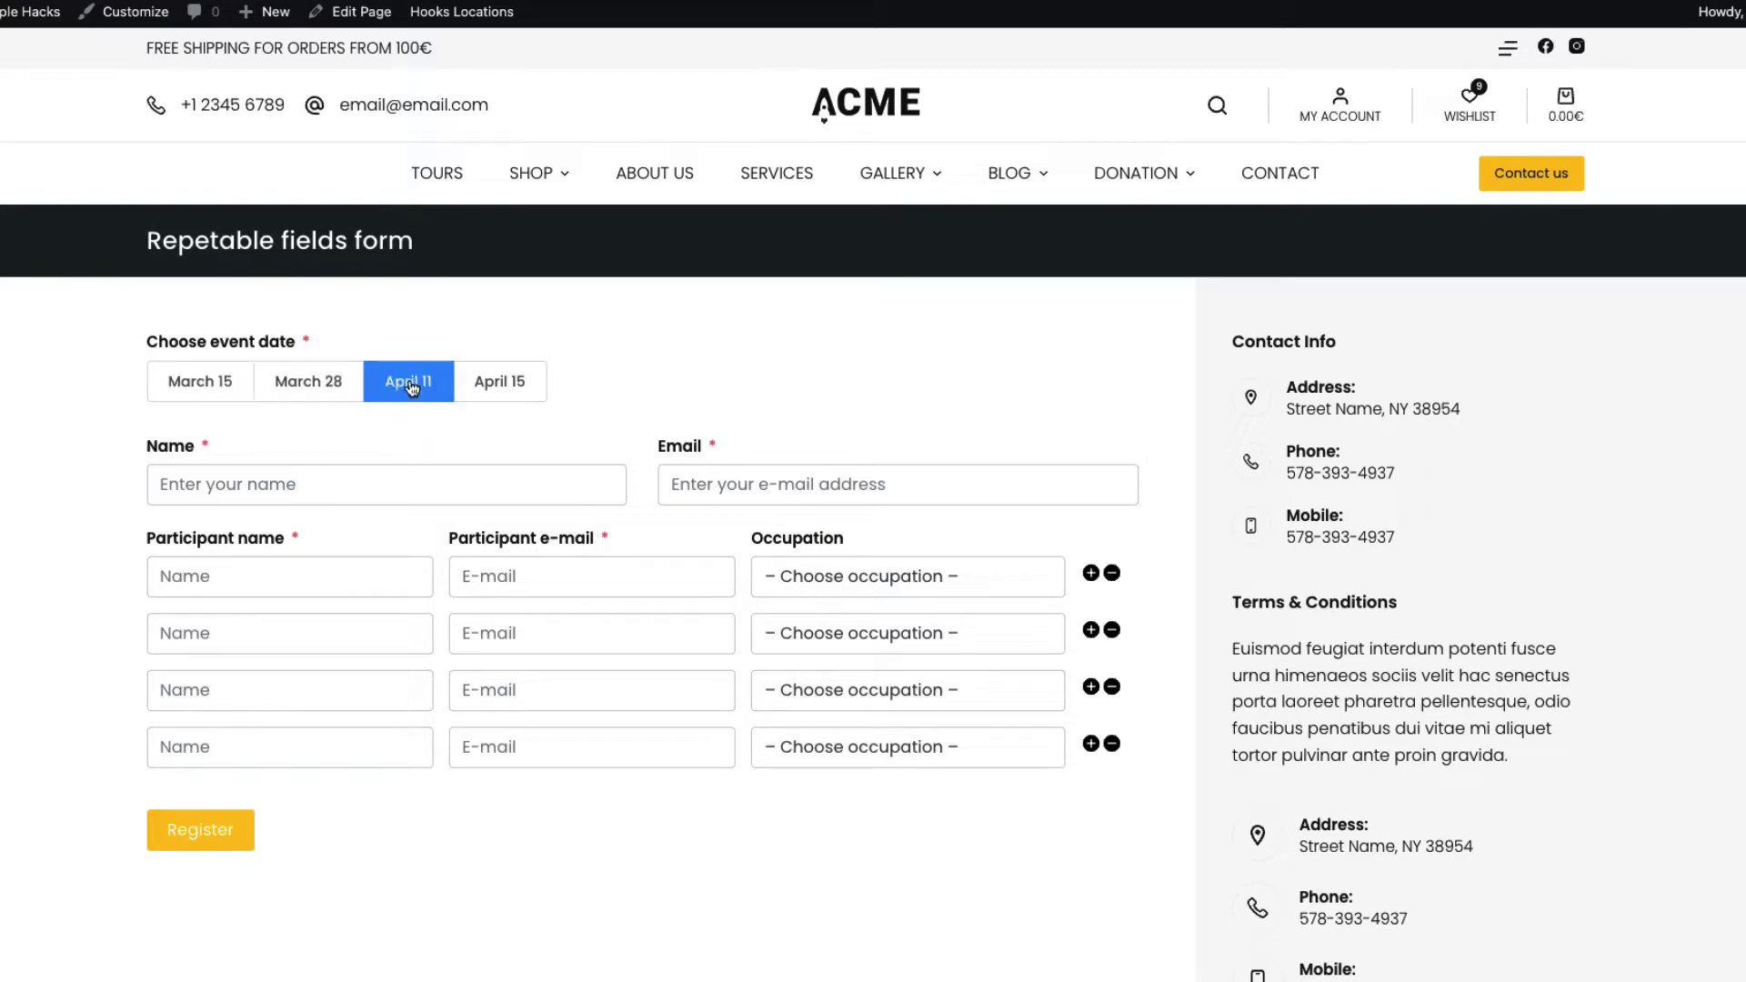
left_click(512, 386)
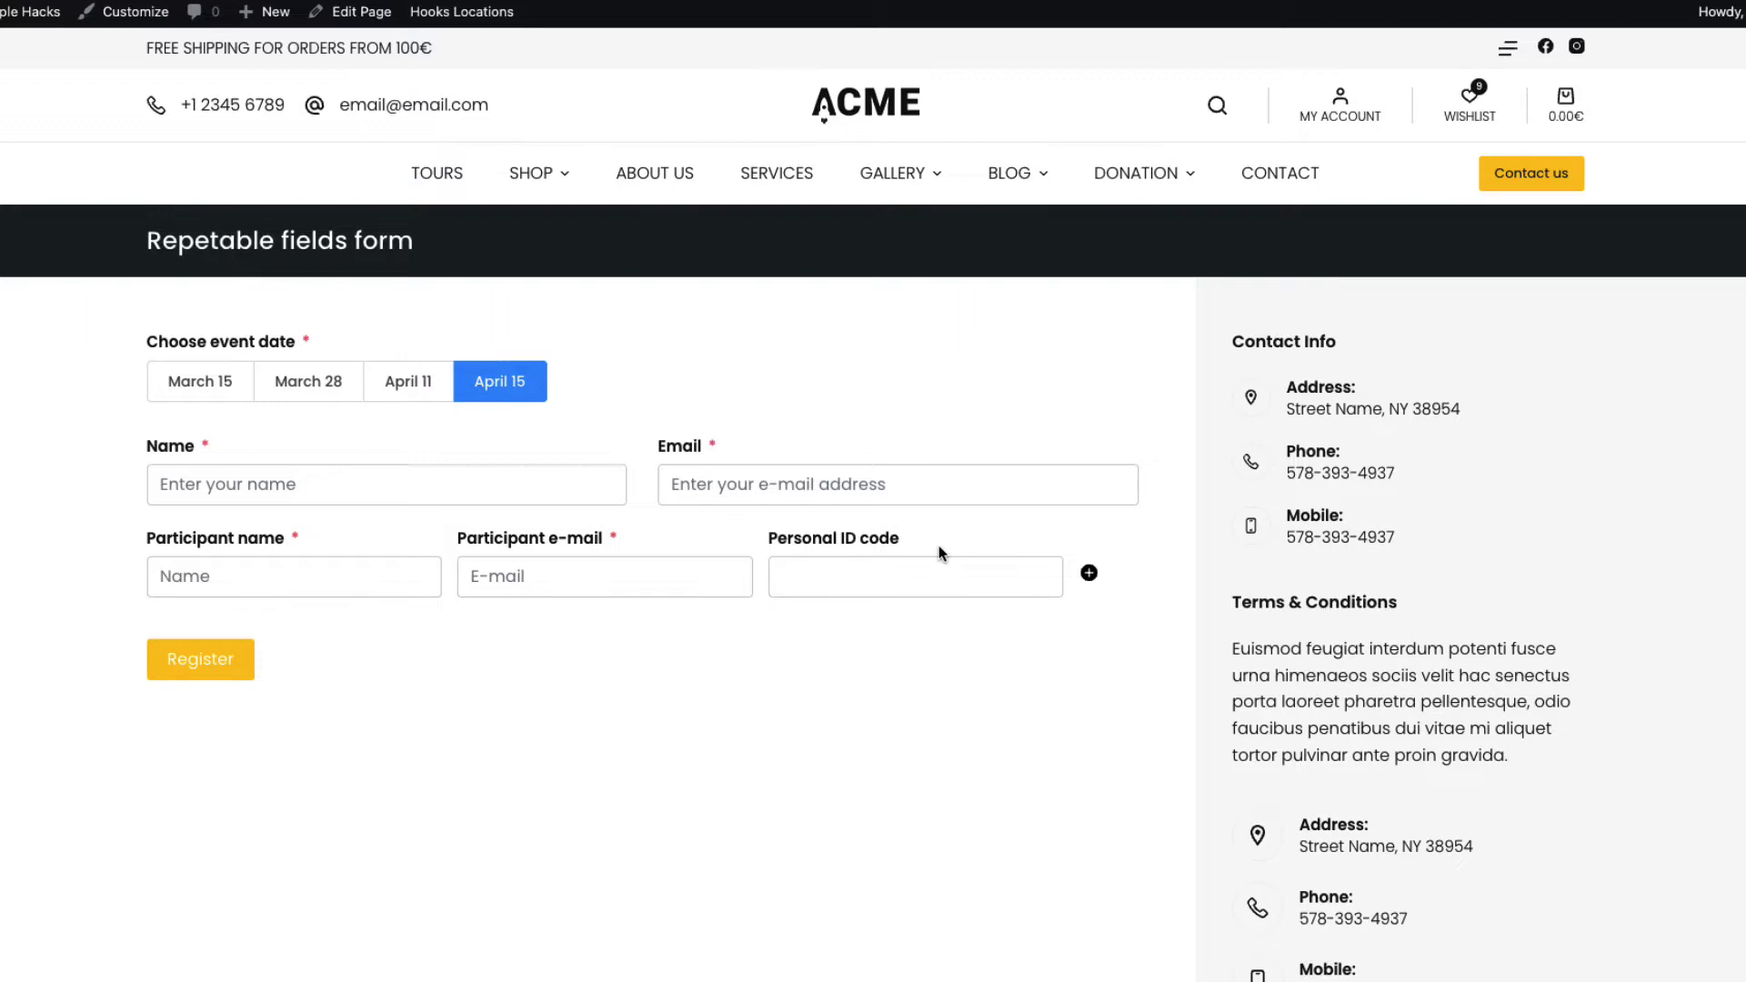
left_click_drag(902, 538, 755, 540)
left_click(767, 792)
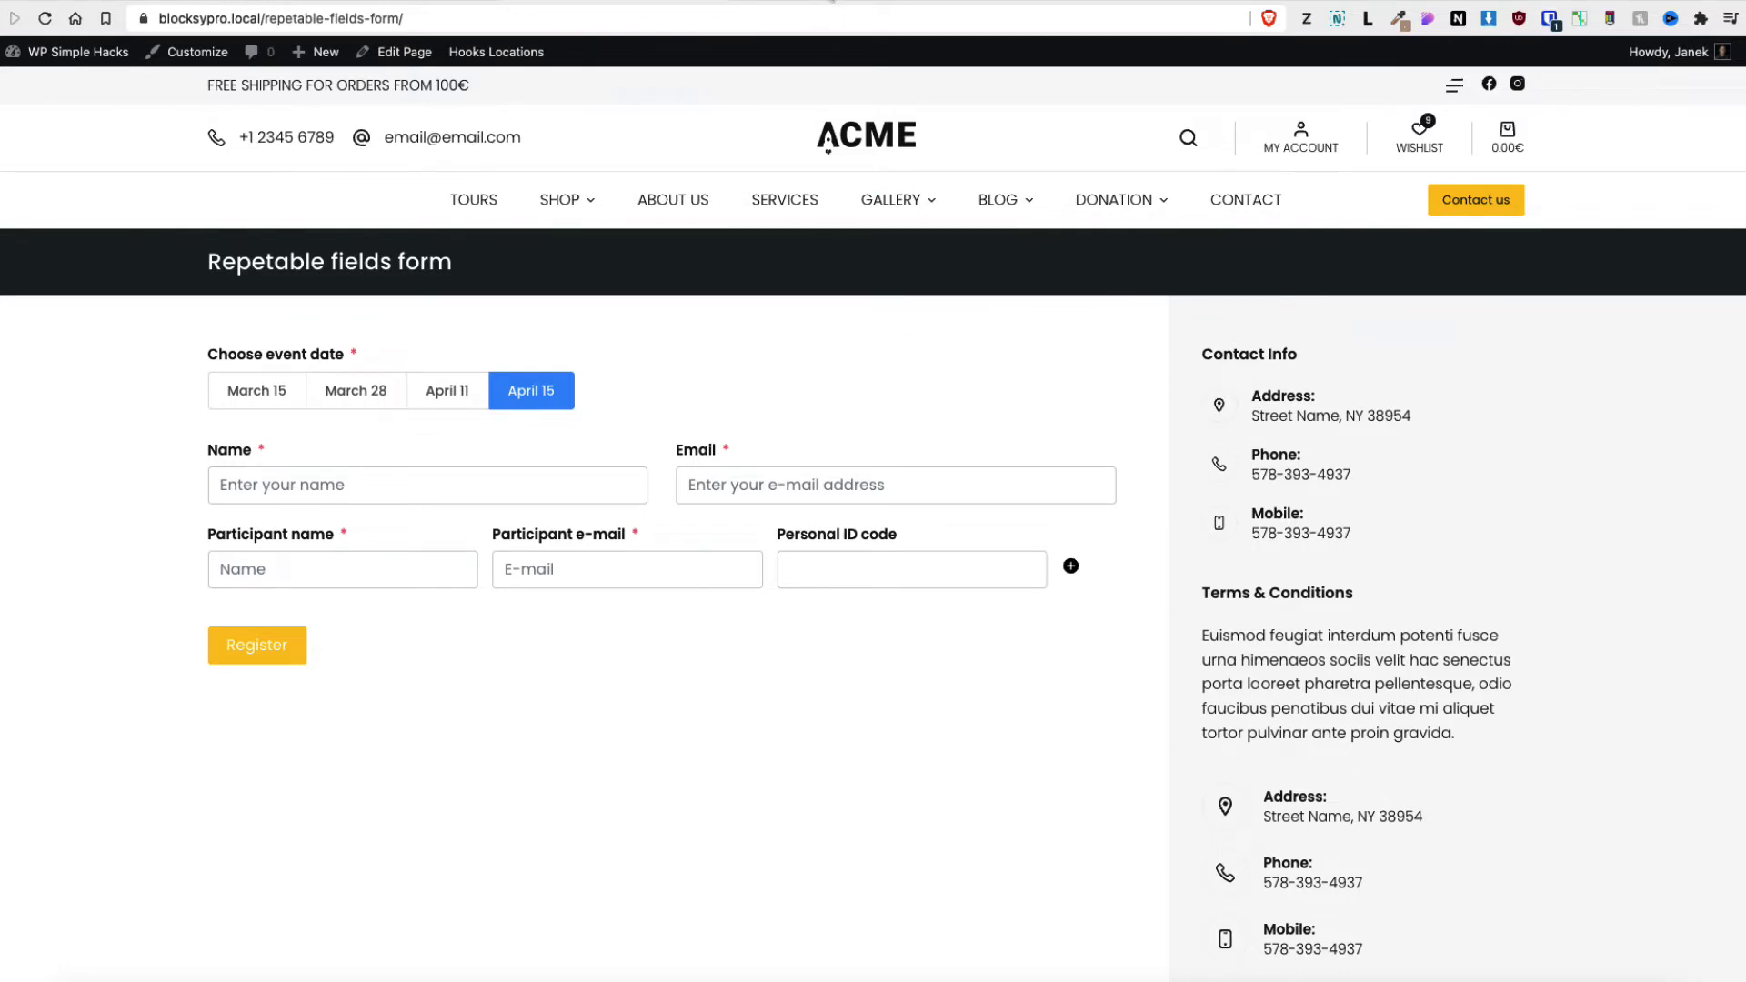
View the Fluent Forms WordPress.org plugin page, scrolling through Description and Ratings and back
left_click(831, 2)
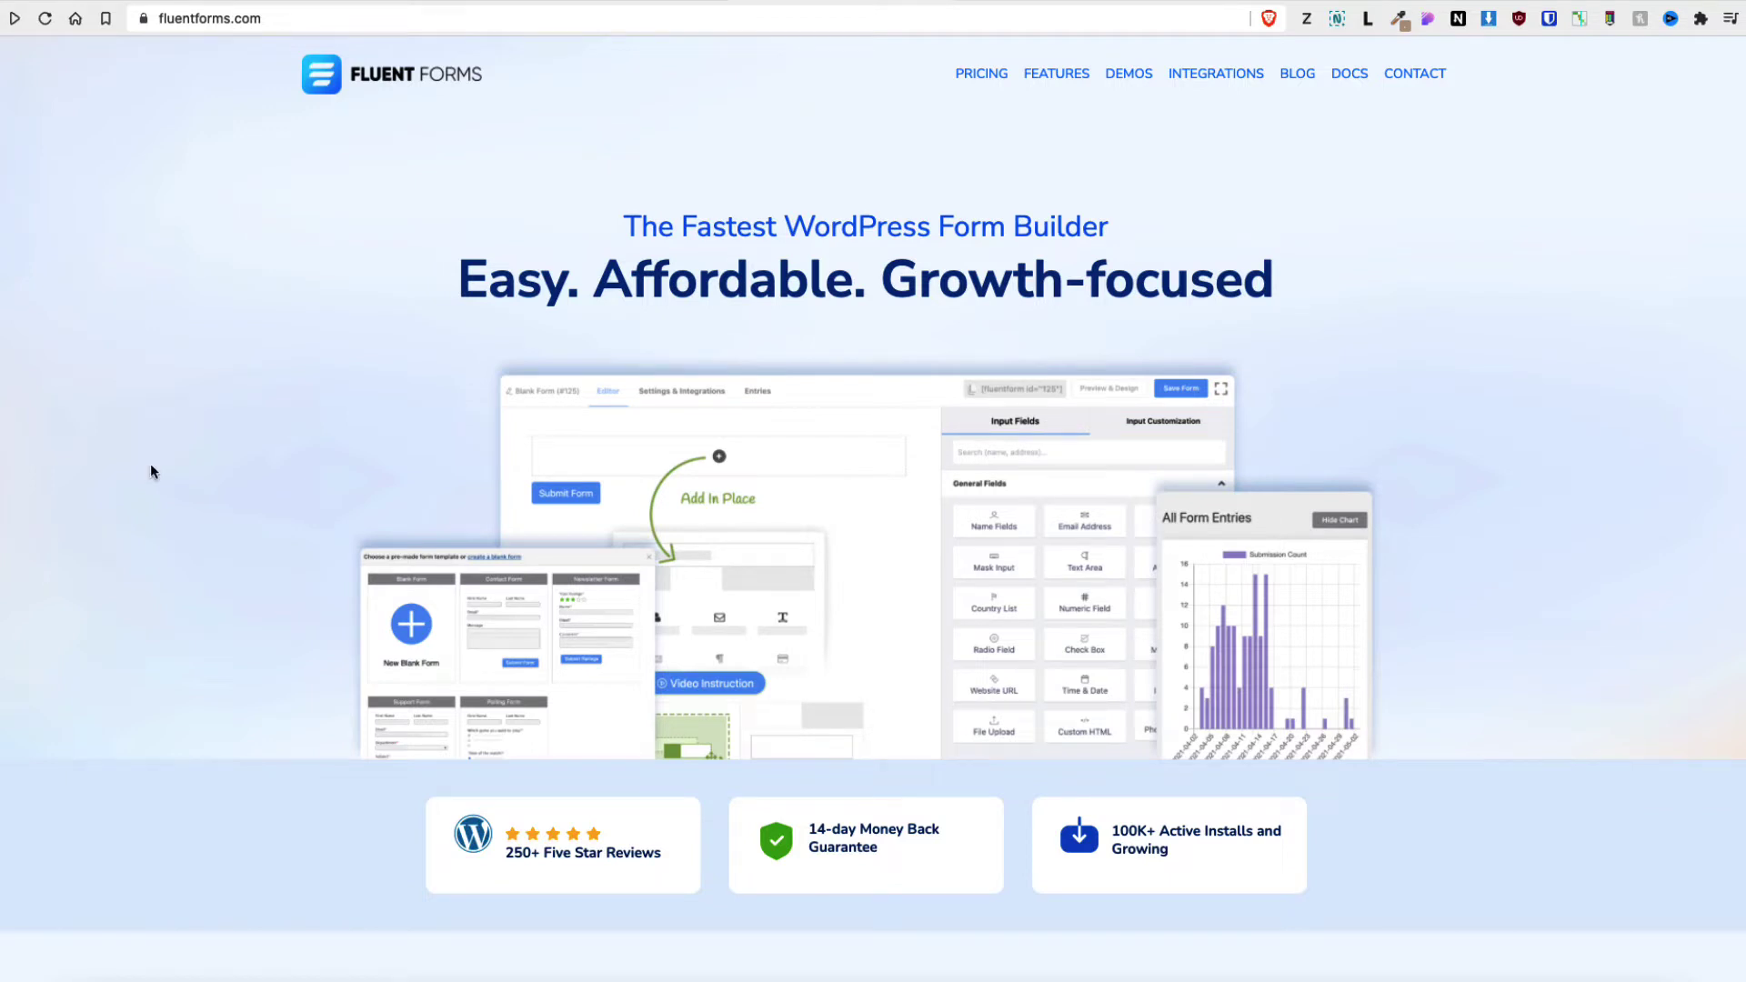
left_click(1068, 3)
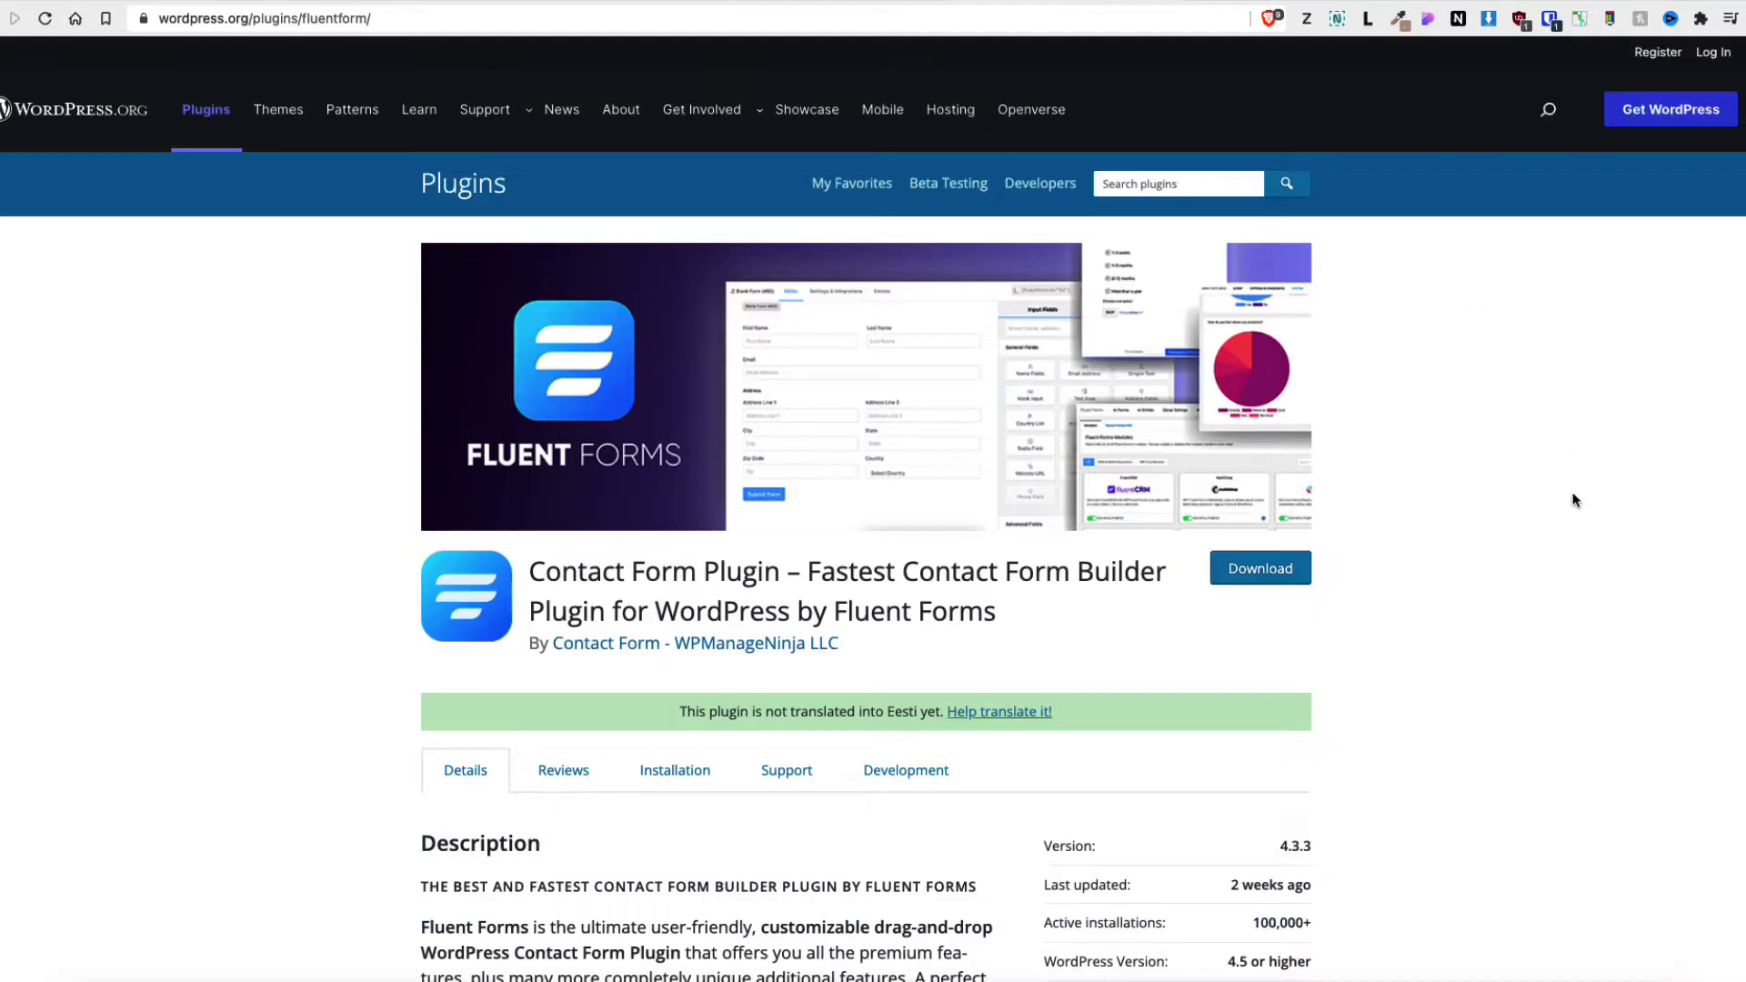
scroll(1582, 528, "down", 3)
scroll(1607, 571, "down", 3)
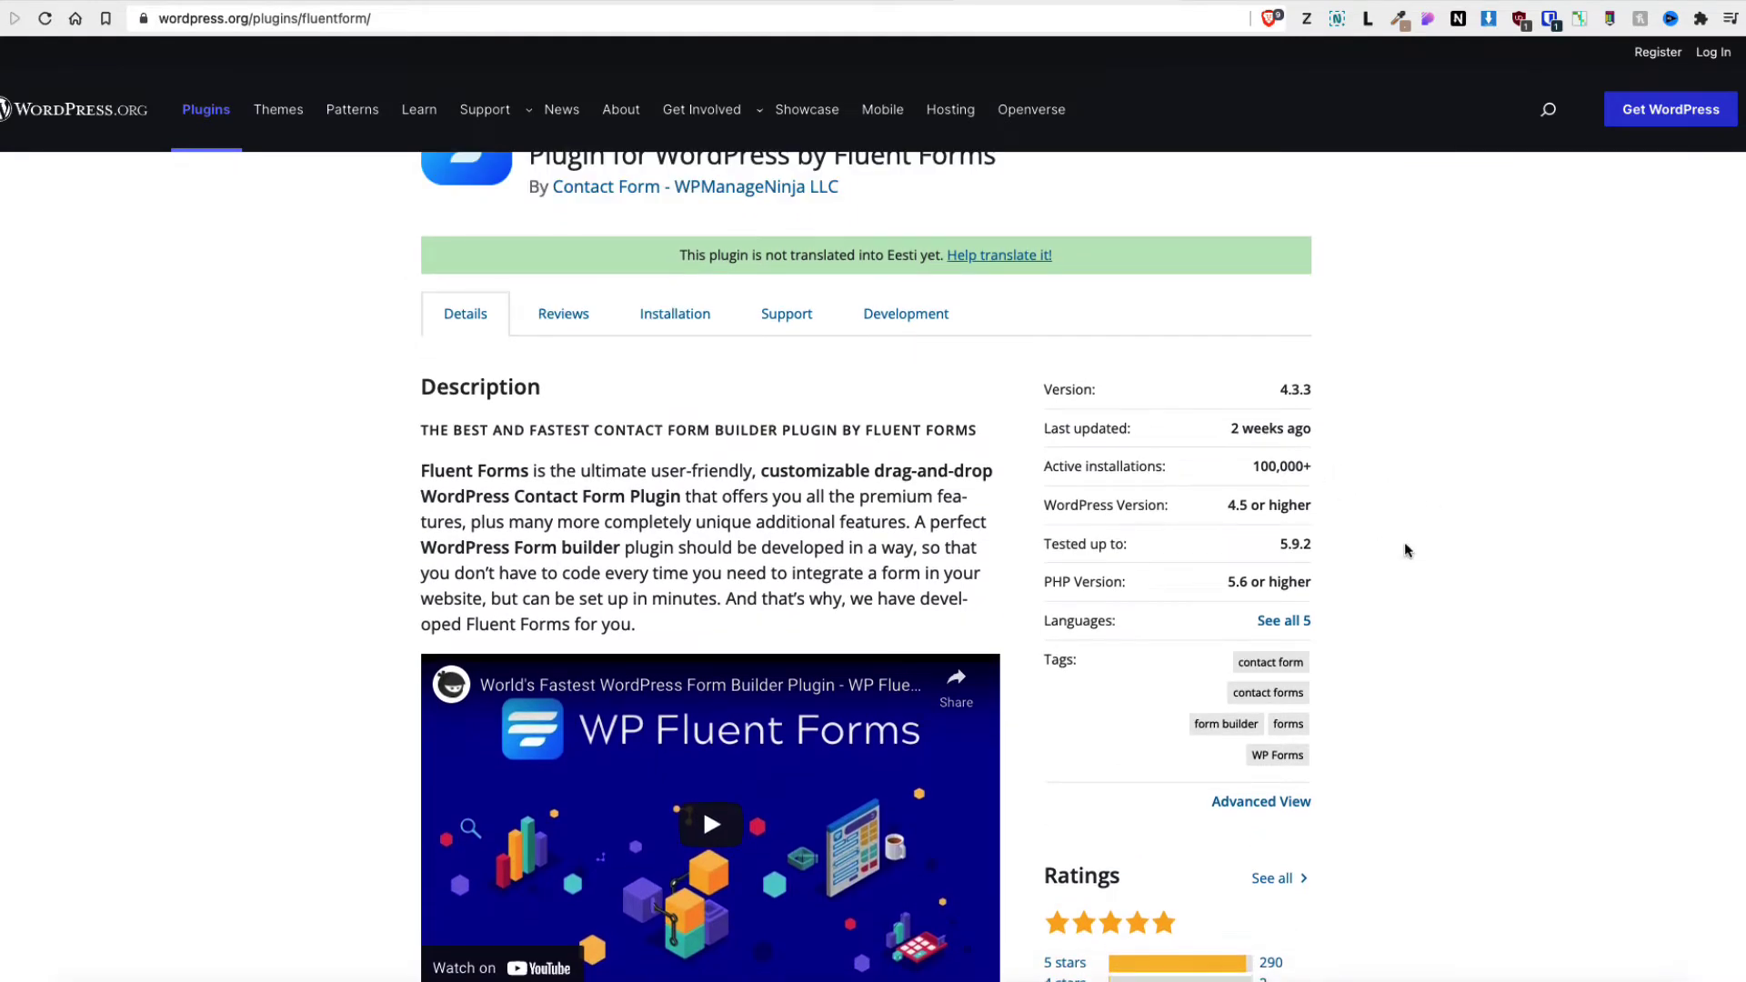
scroll(1406, 548, "down", 3)
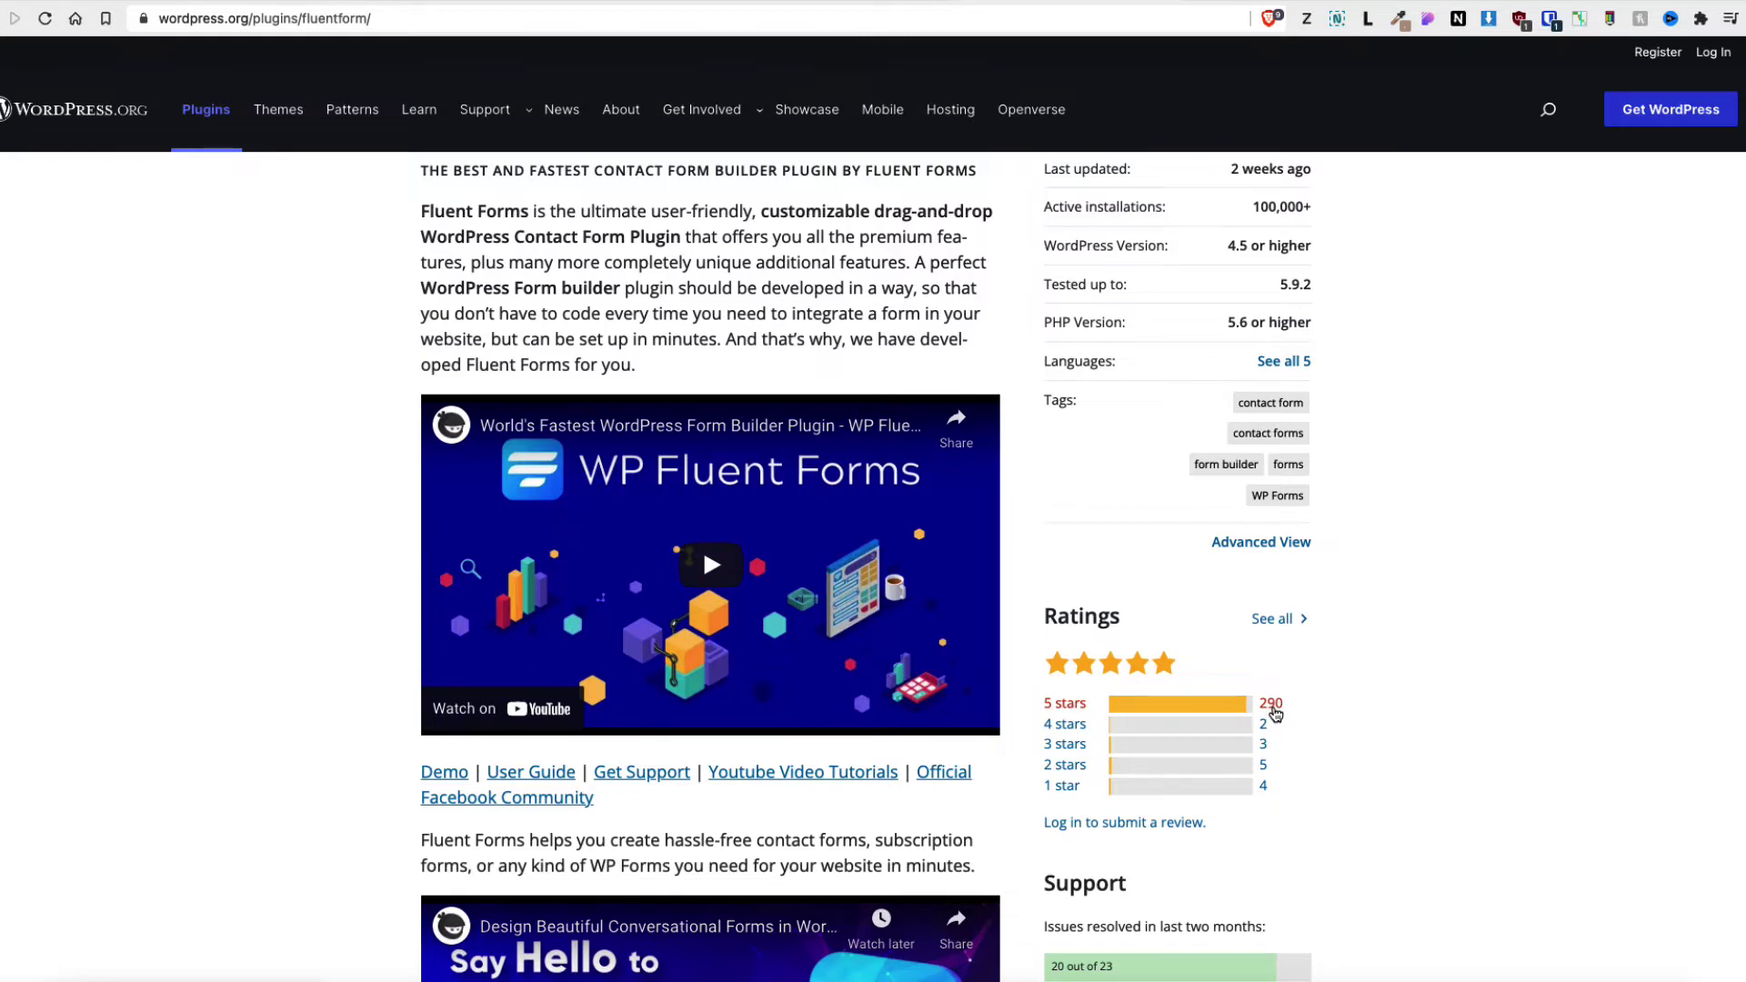
scroll(1492, 636, "up", 7)
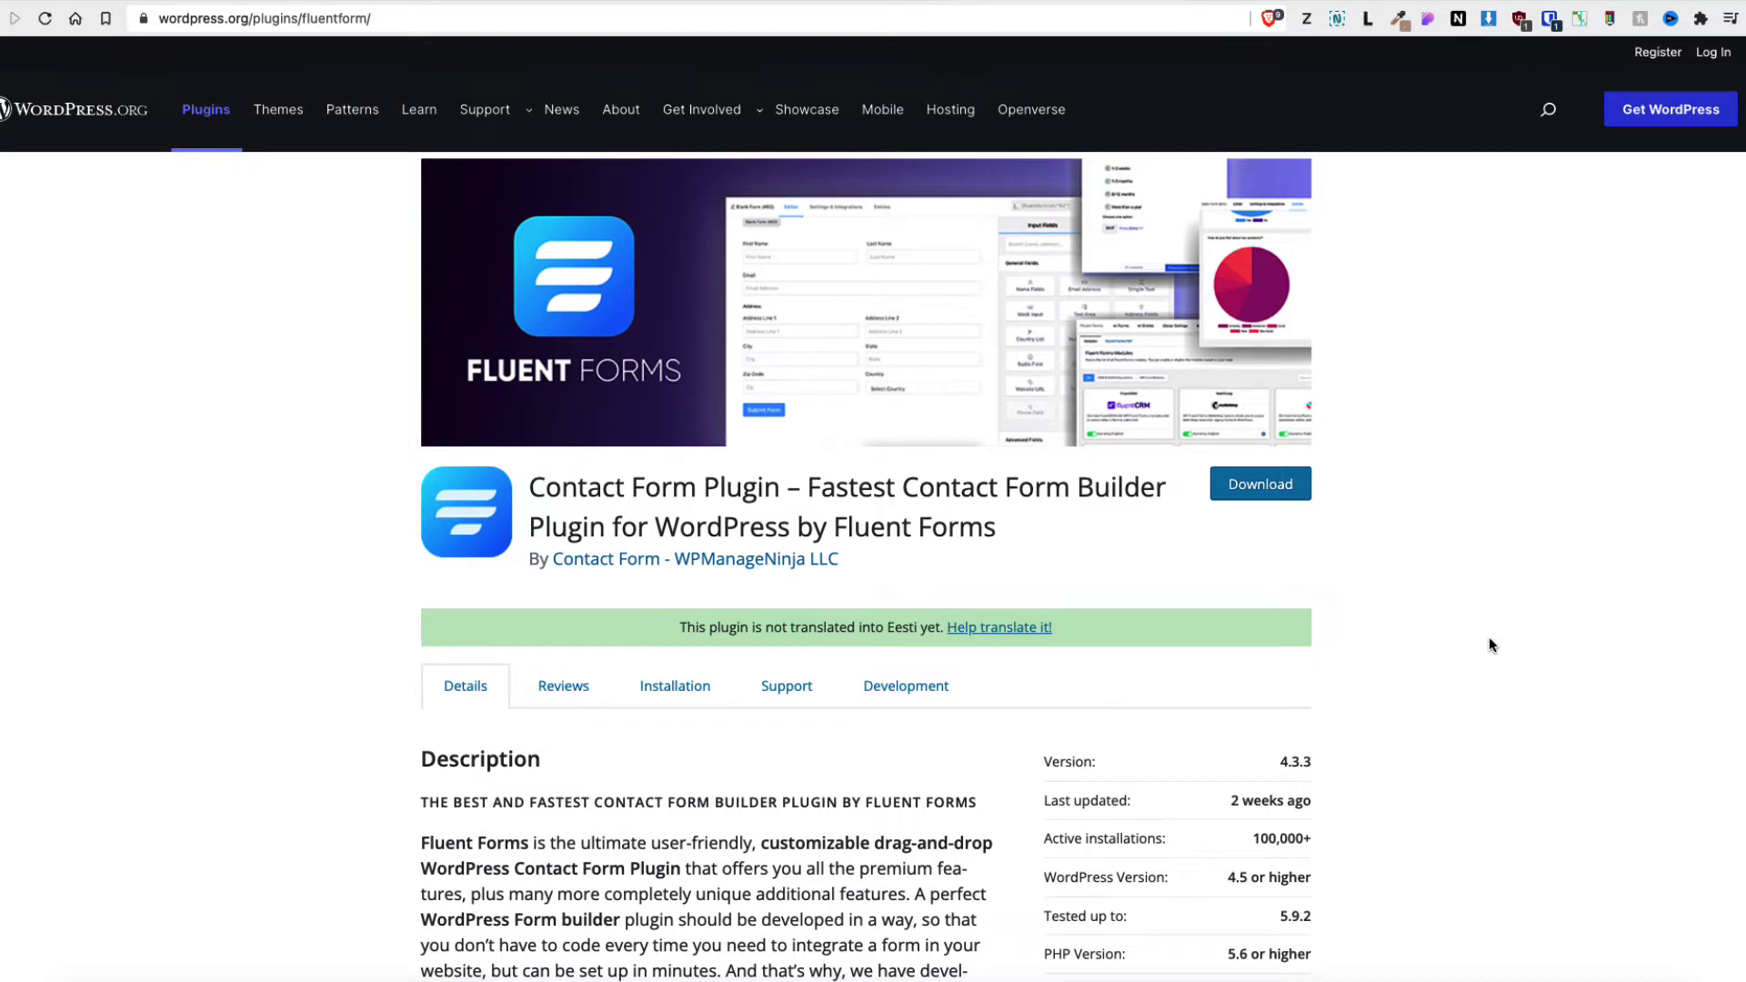
Show Fluent Forms Lifetime pricing: Single Site $299, Agency $499, Unlimited $899
left_click(818, 4)
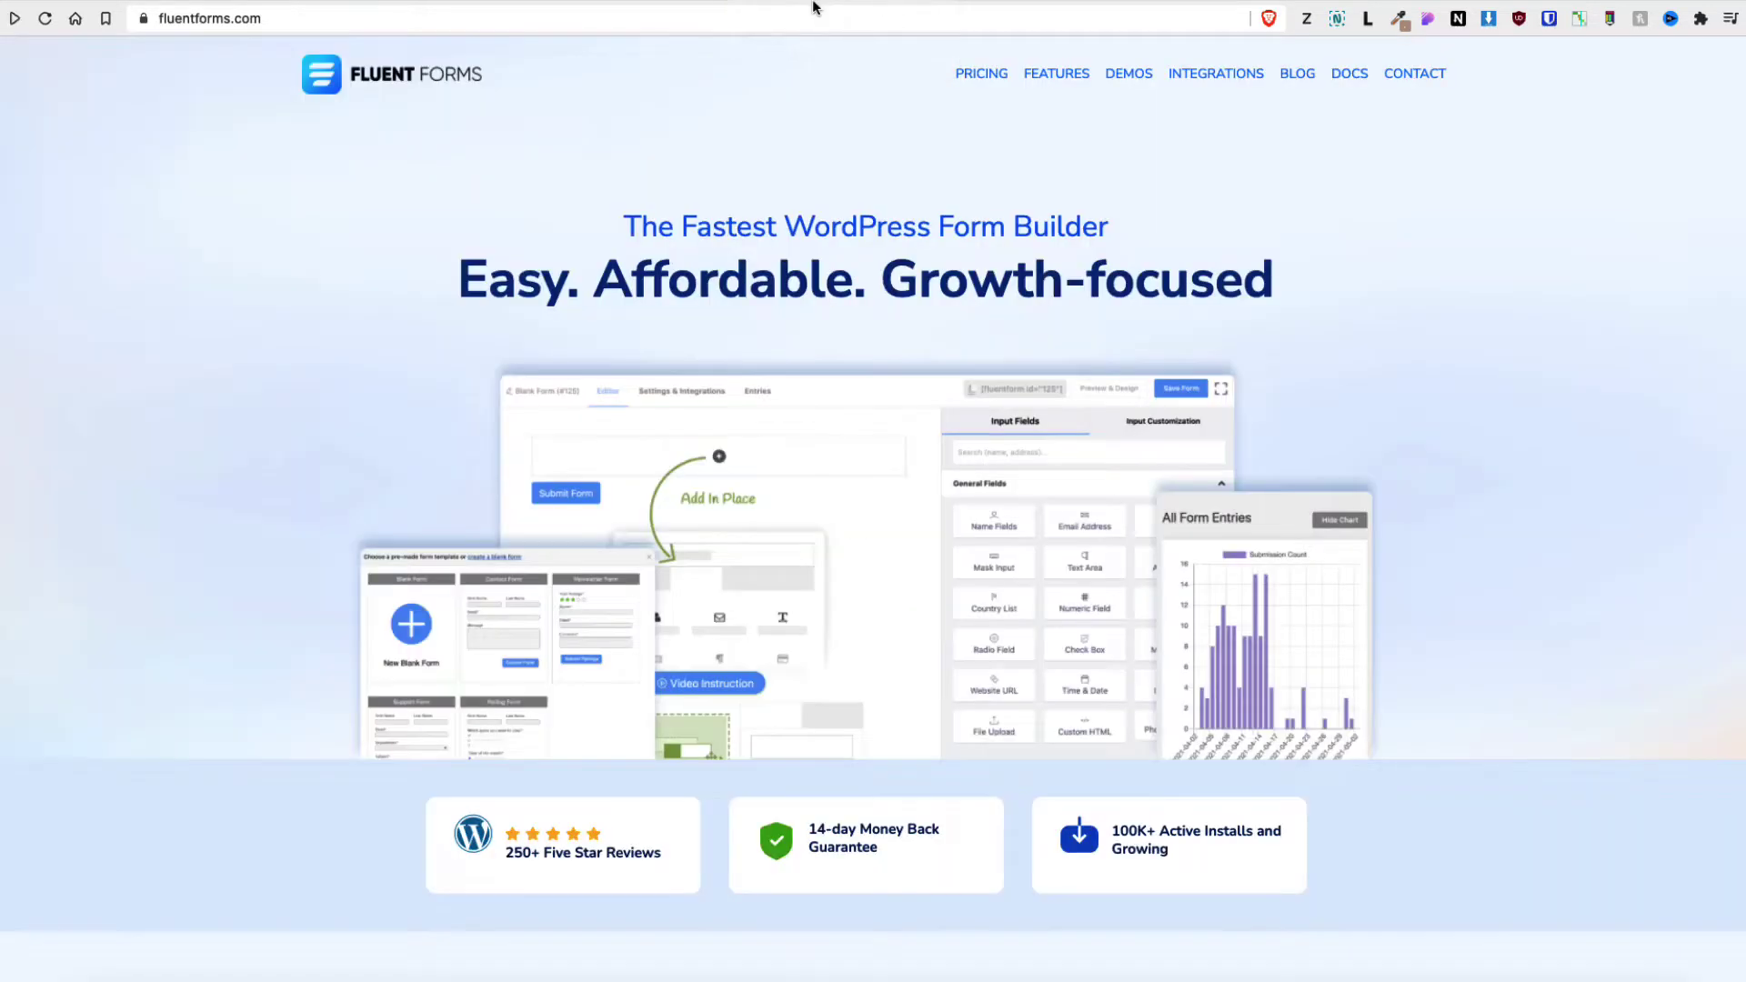
left_click(998, 74)
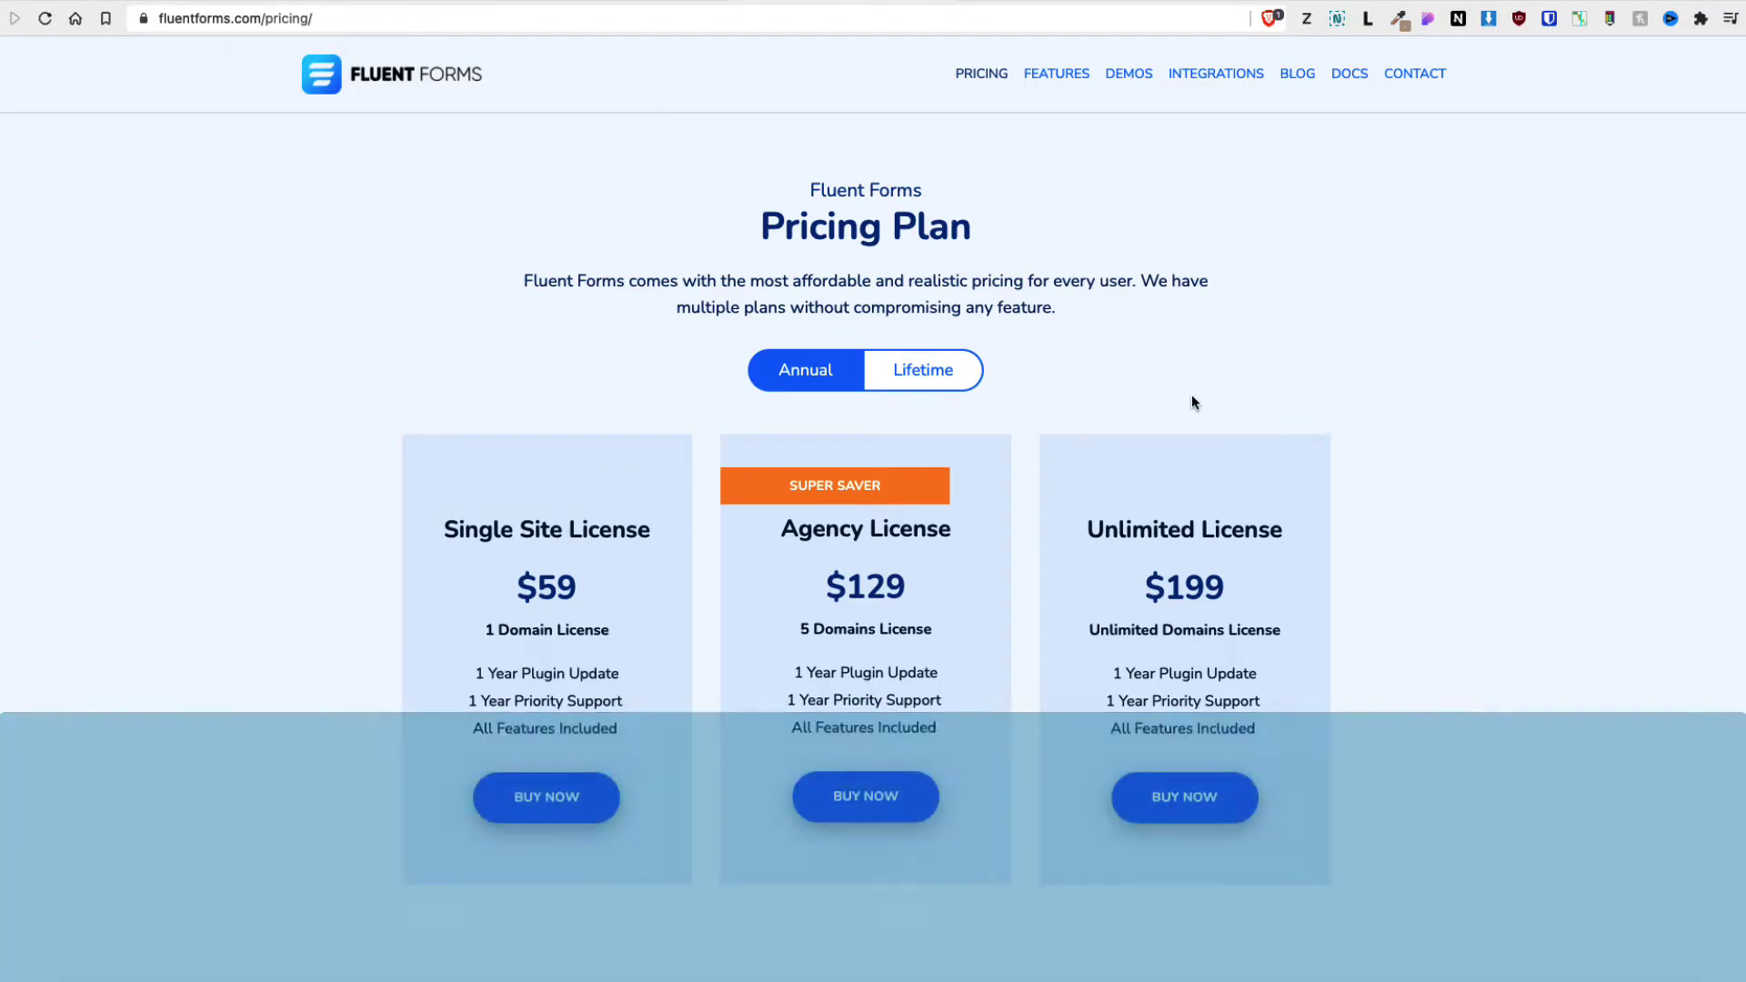
left_click(960, 380)
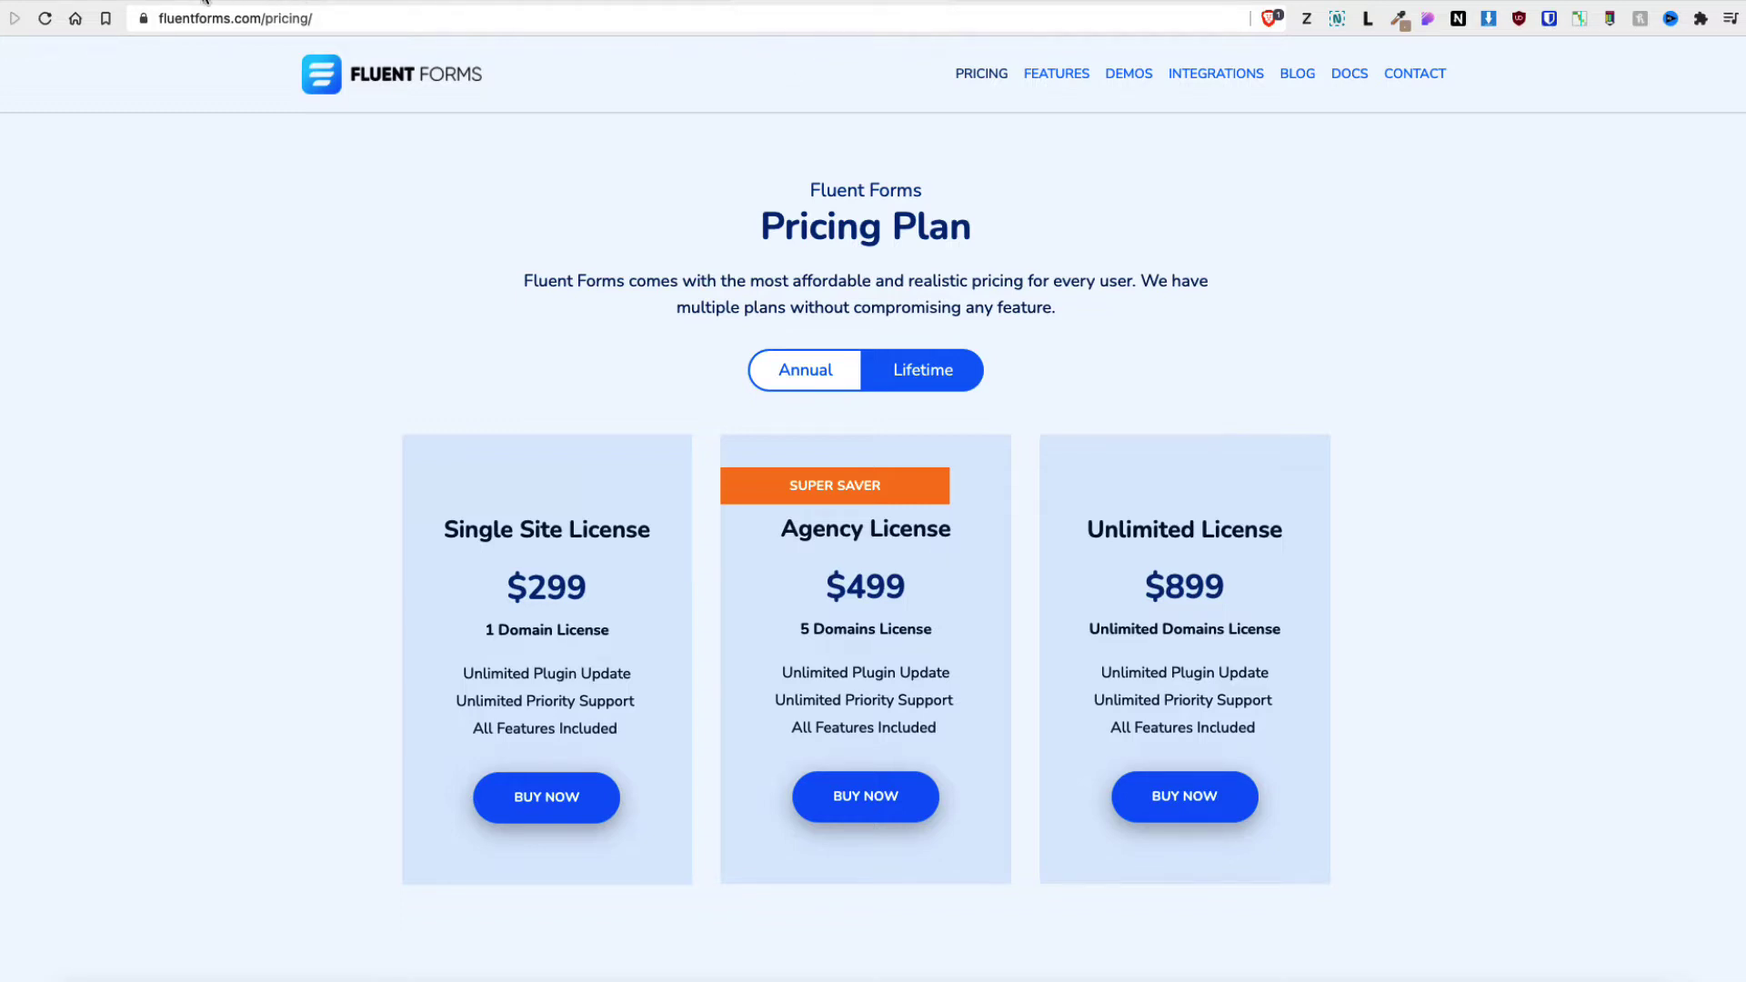
On Add Plugins, search the directory for 'fluent forms', then return to featured plugins
mouse_move(55, 628)
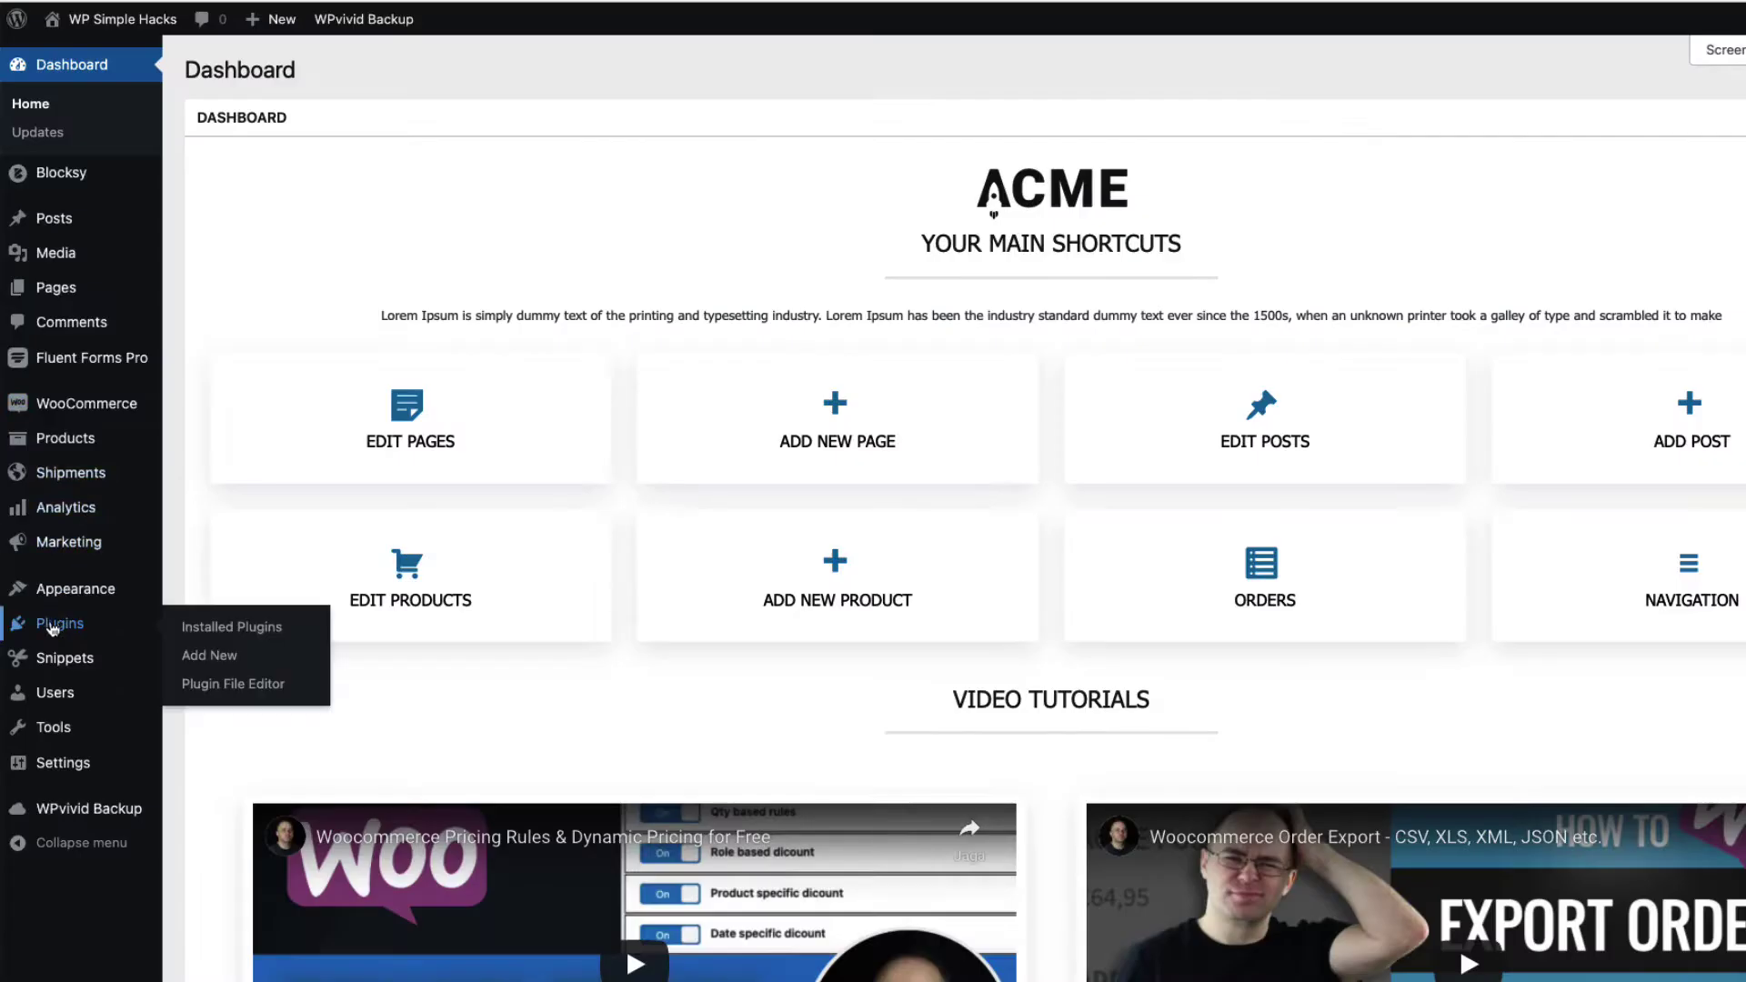
left_click(219, 657)
left_click(1671, 136)
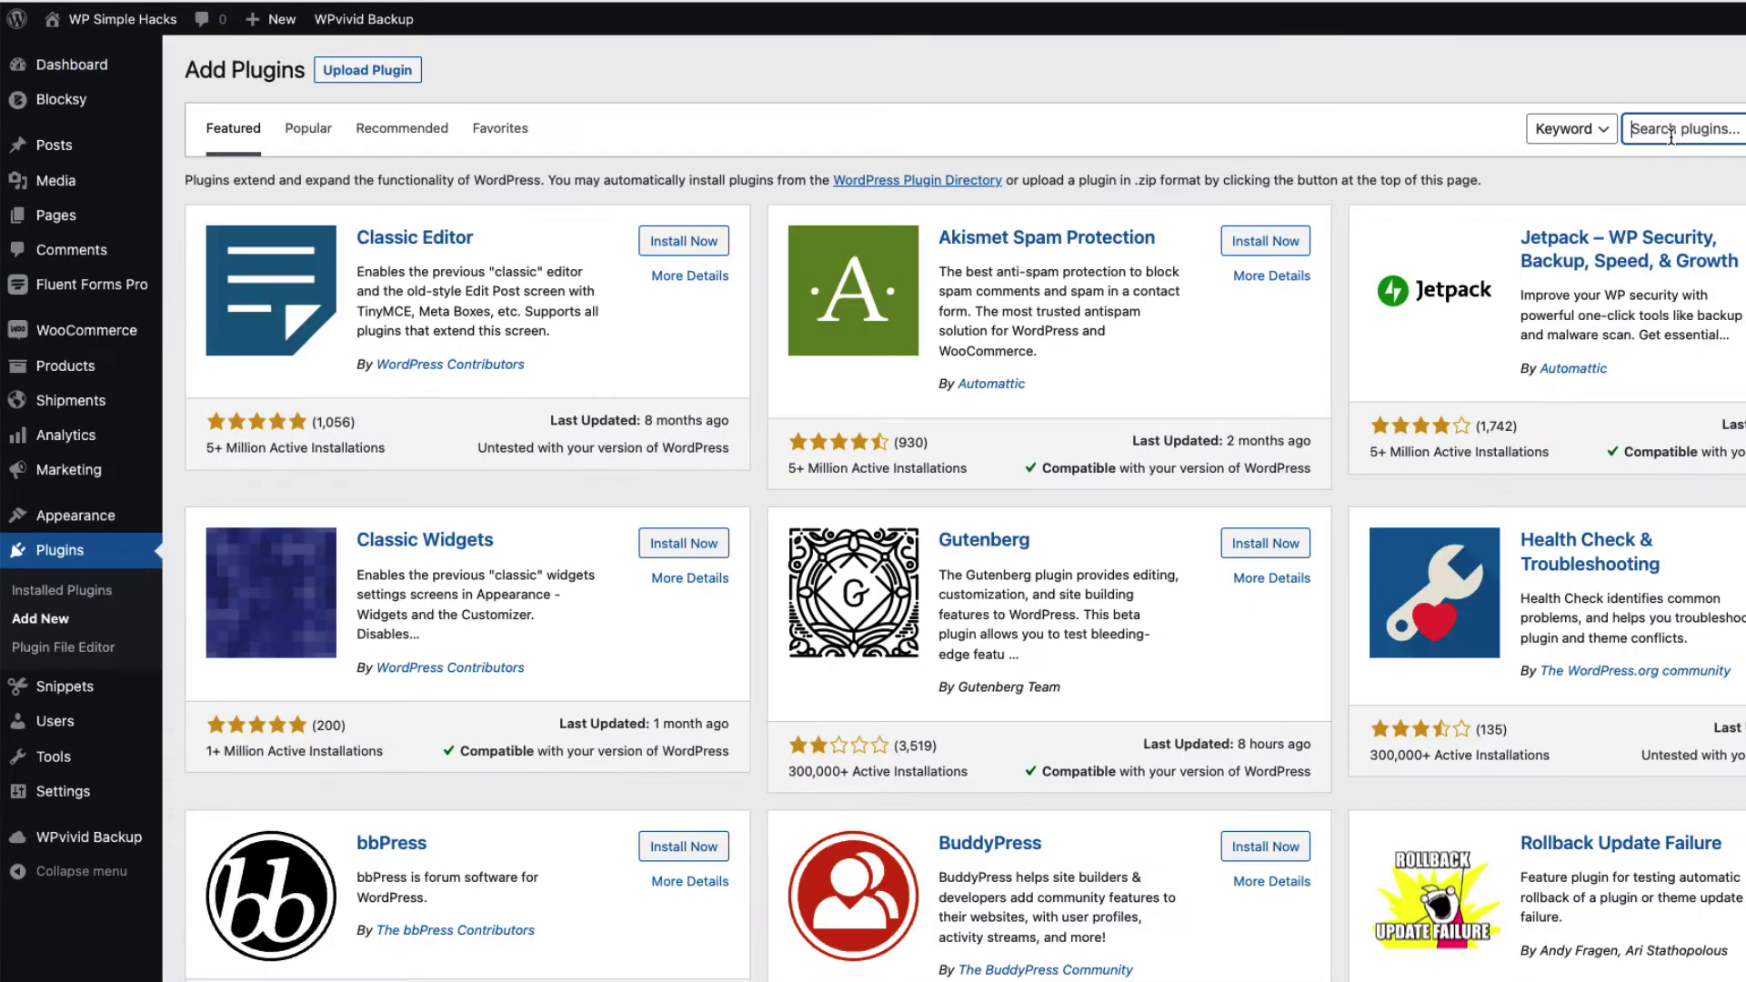
type("fluent forms")
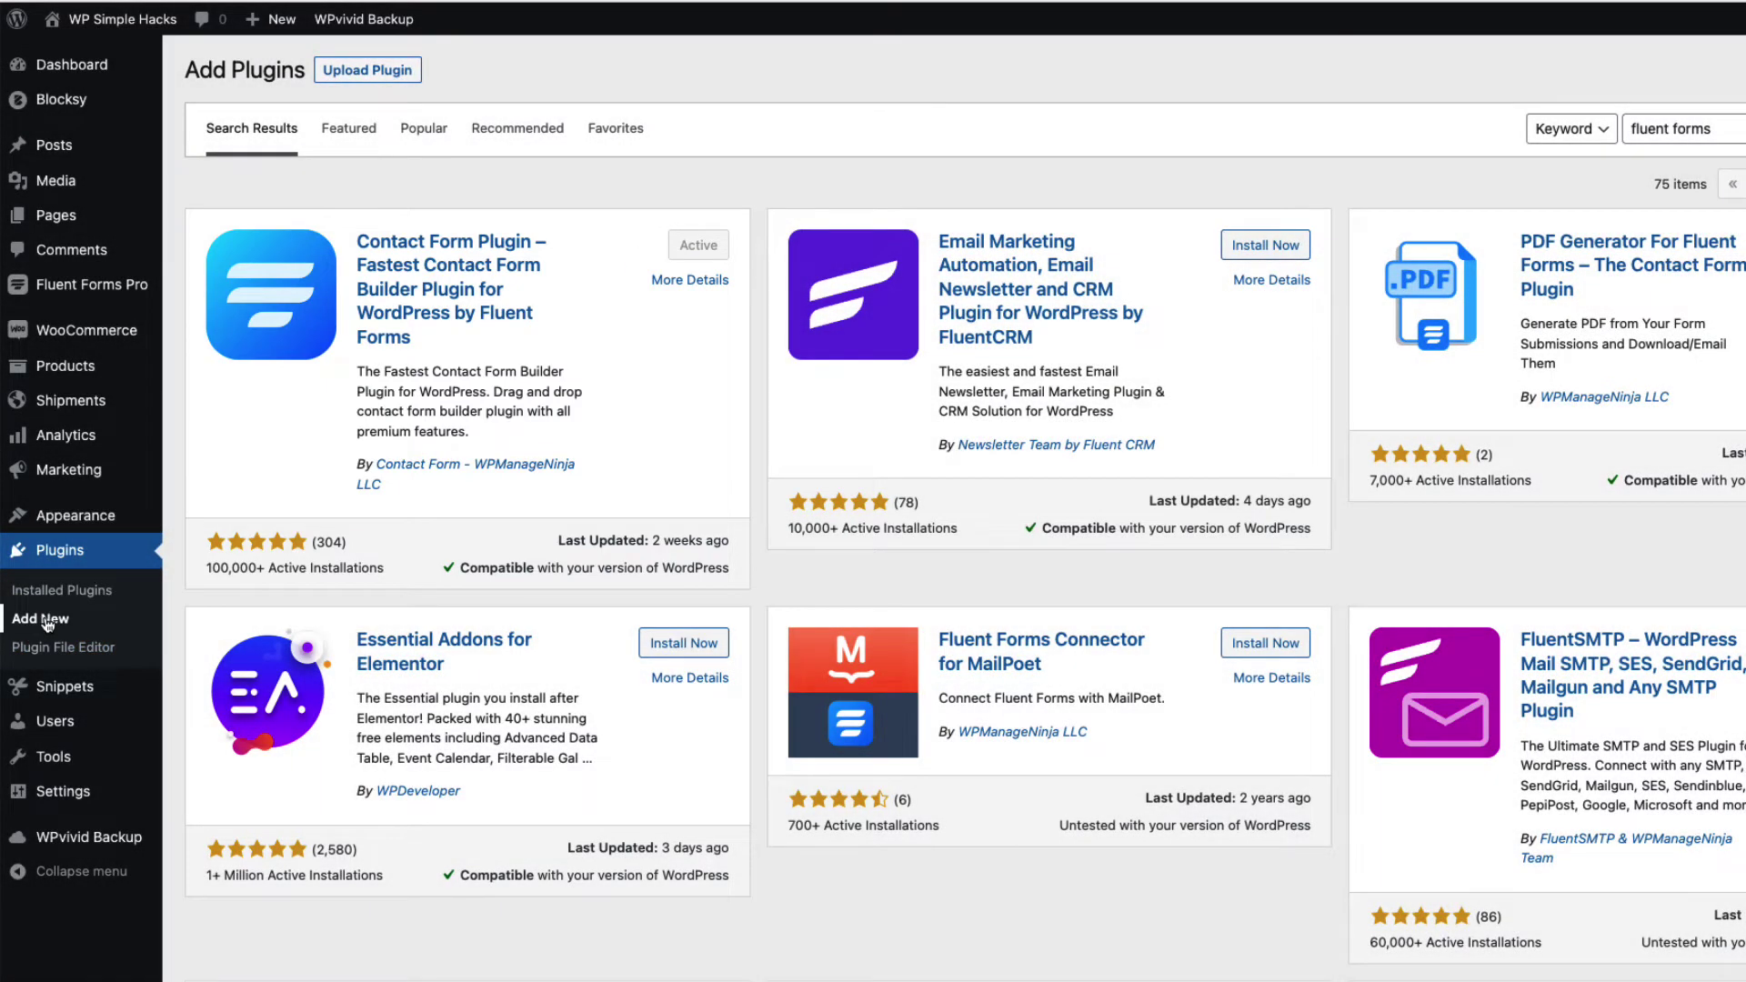
left_click(41, 620)
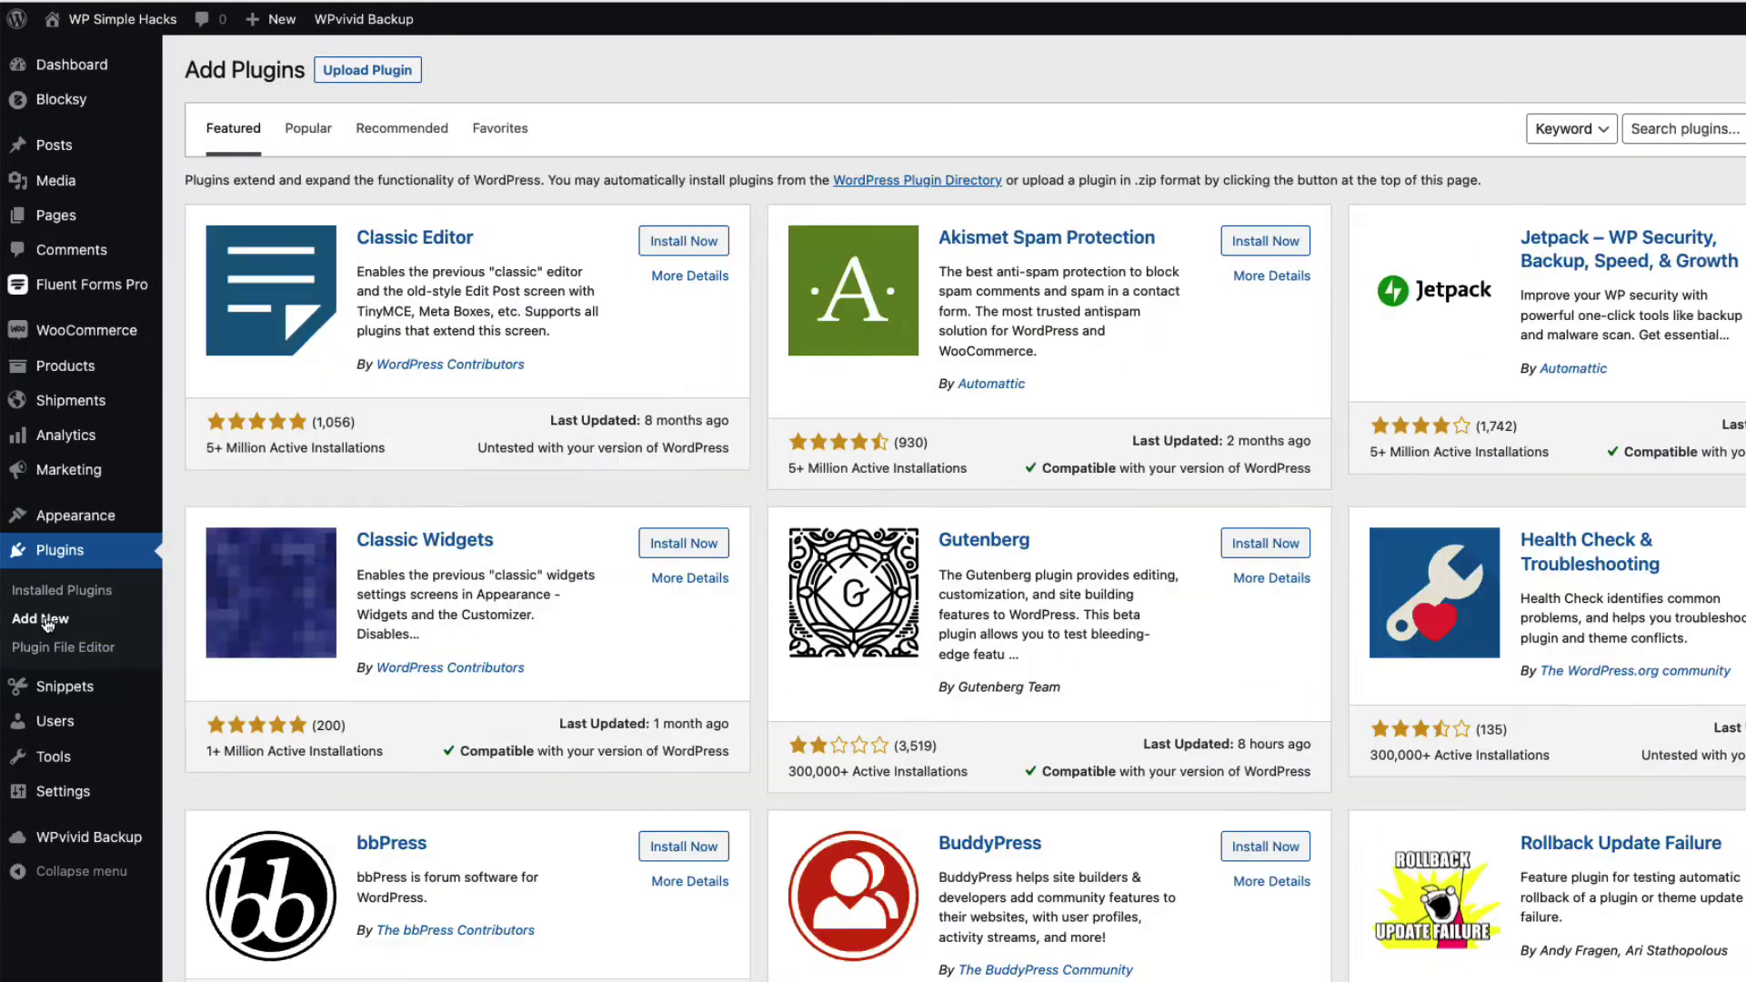
Attach fluentformpro.zip in the Upload Plugin form
left_click(388, 57)
left_click_drag(64, 801, 1029, 256)
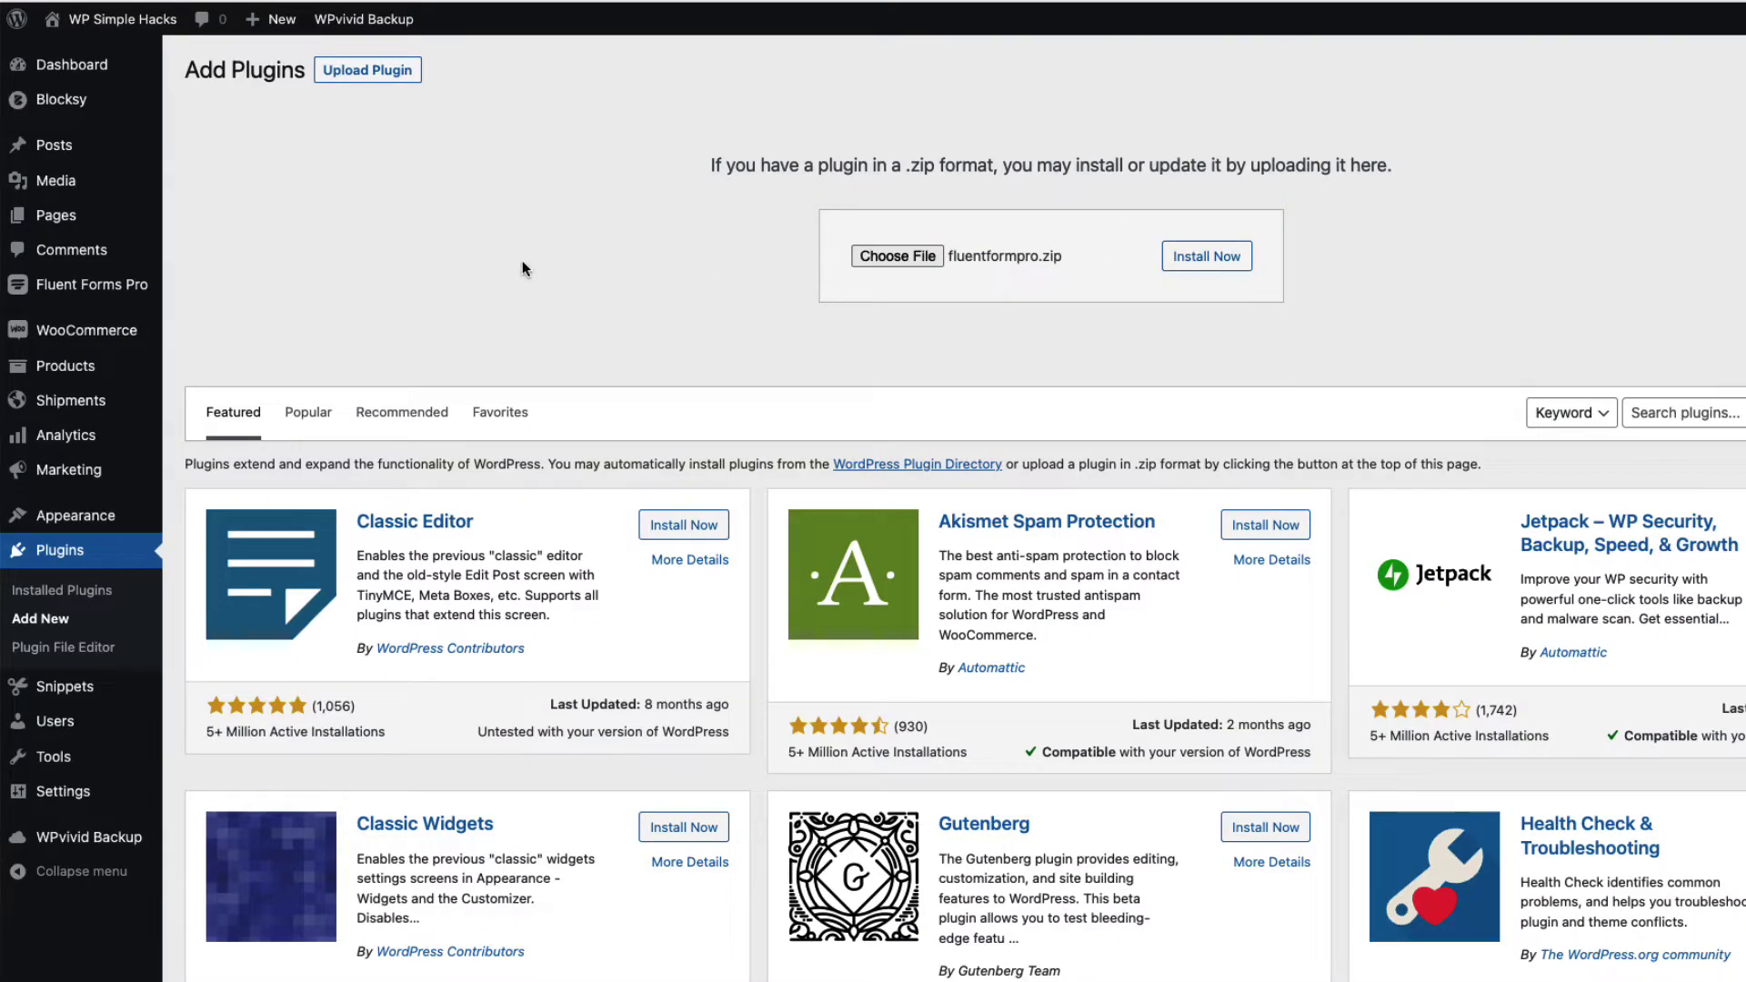
mouse_move(80, 298)
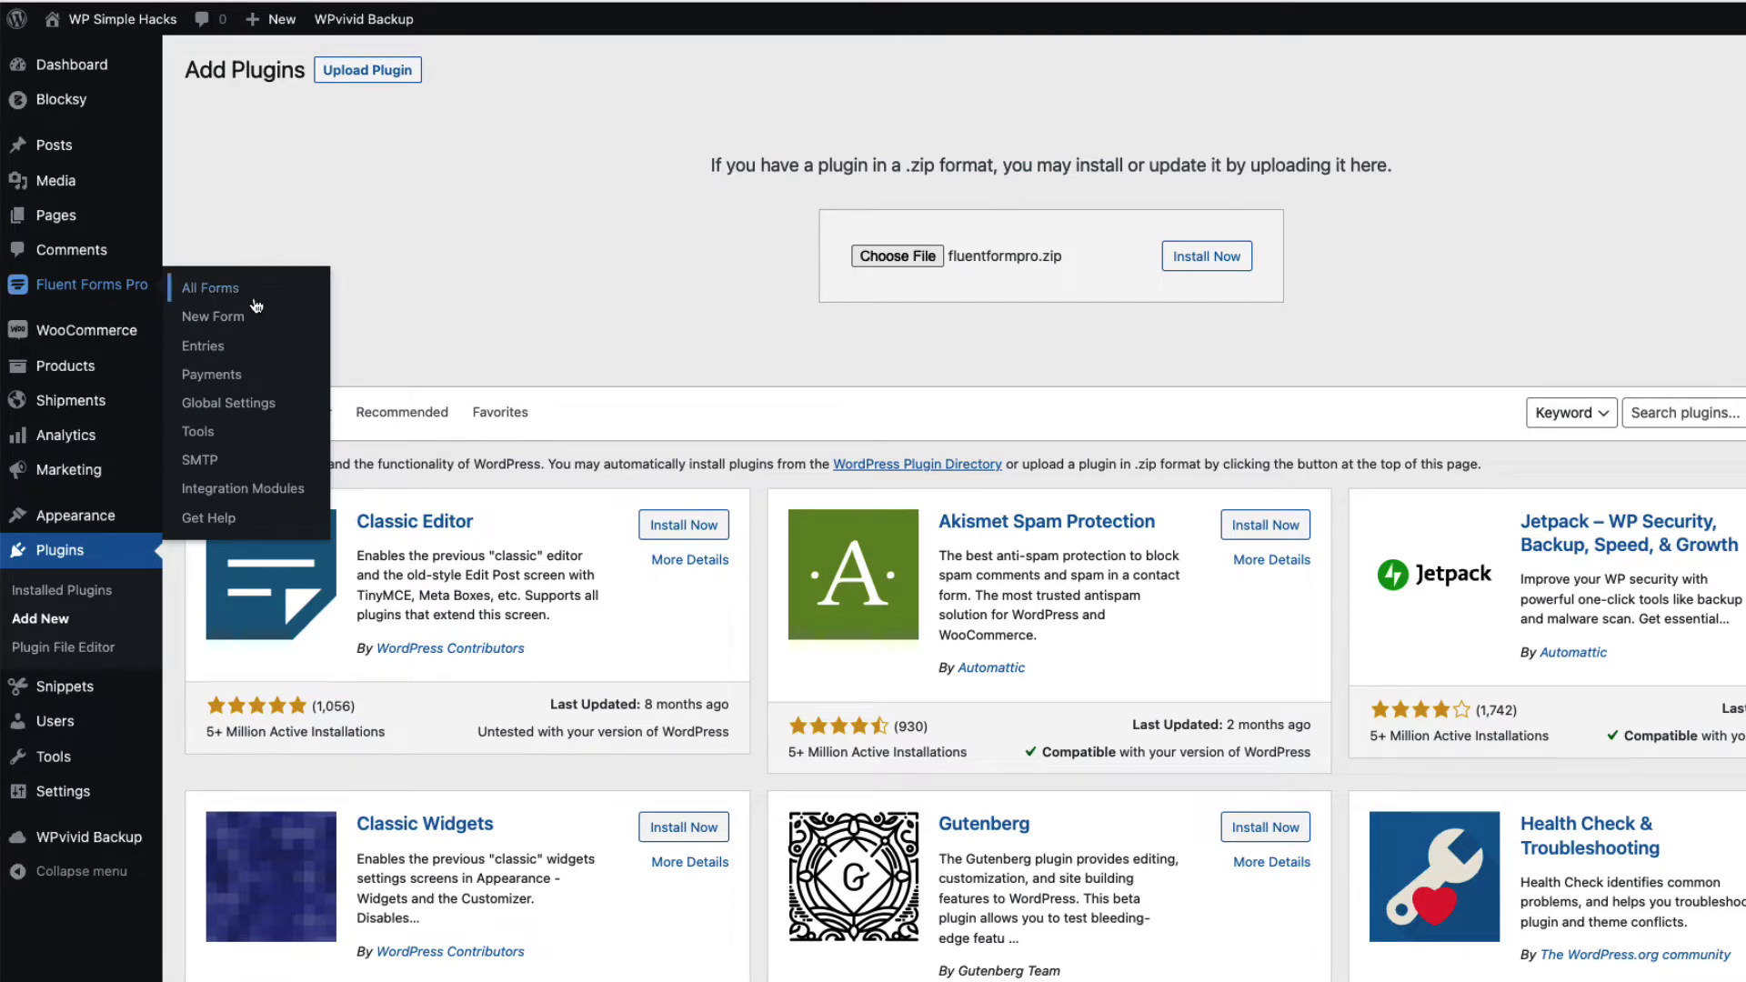
Save Fluent Forms Global Settings with Email Summaries Weekly Delivery left unticked
left_click(228, 403)
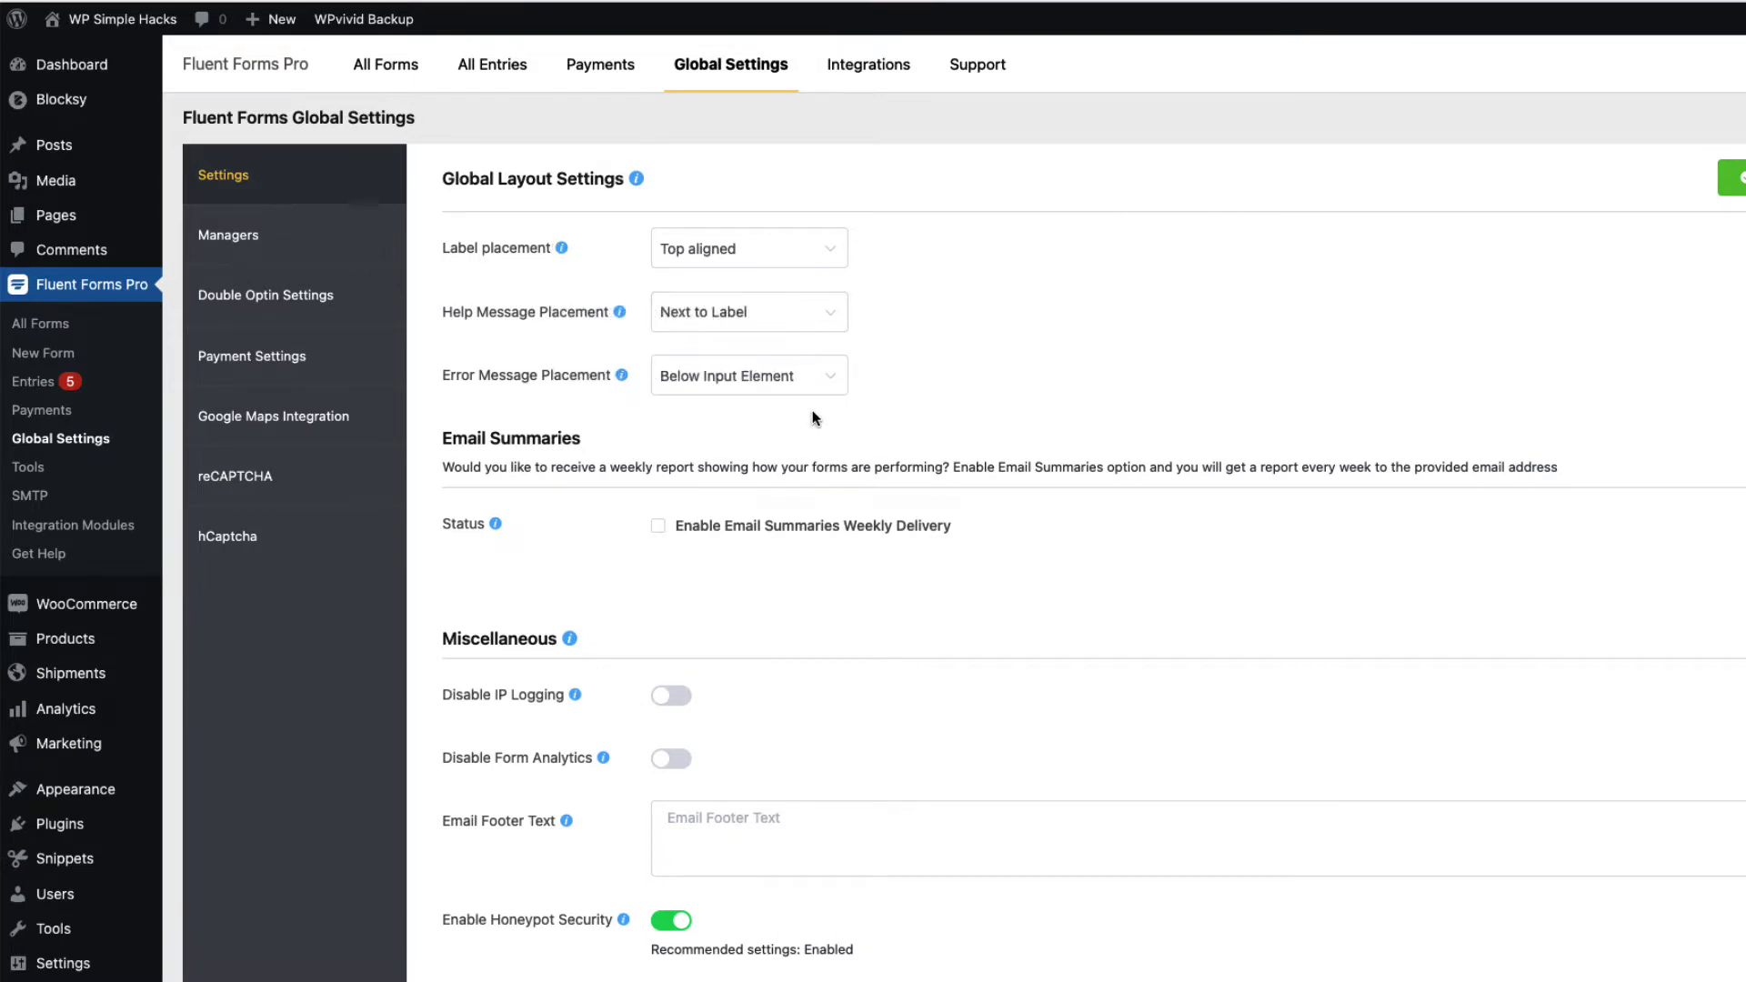
scroll(818, 421, "down", 3)
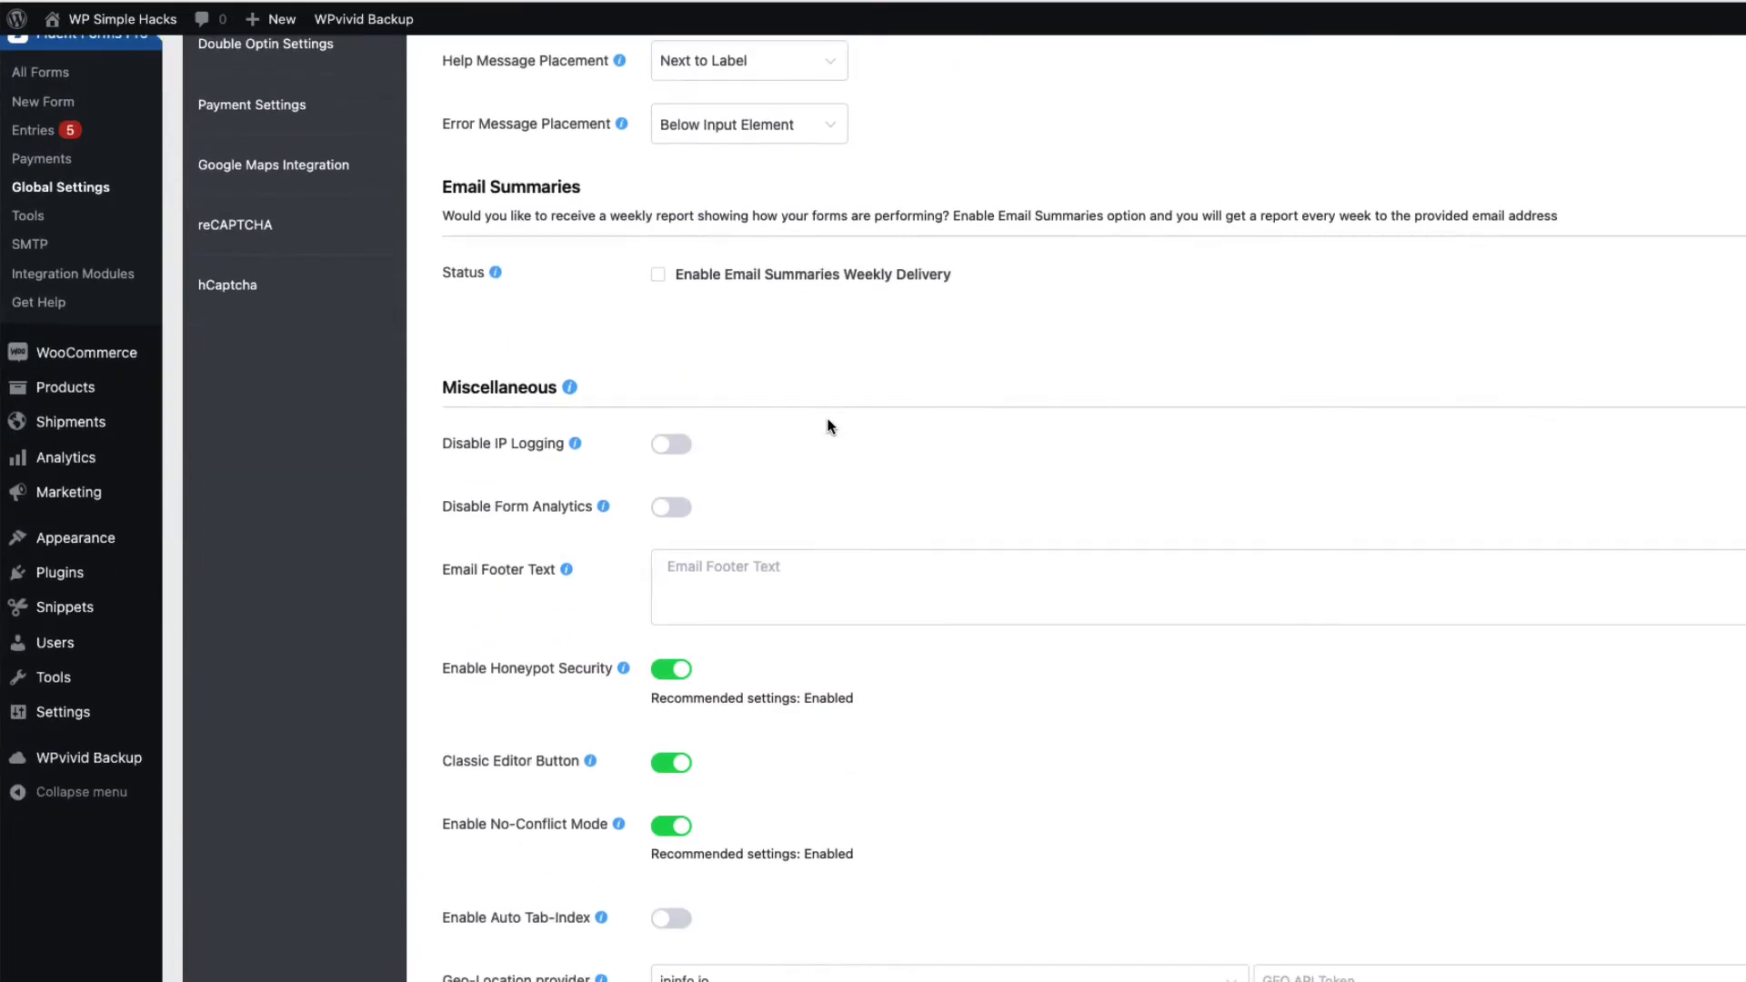
left_click(665, 278)
left_click(659, 276)
scroll(967, 455, "down", 2)
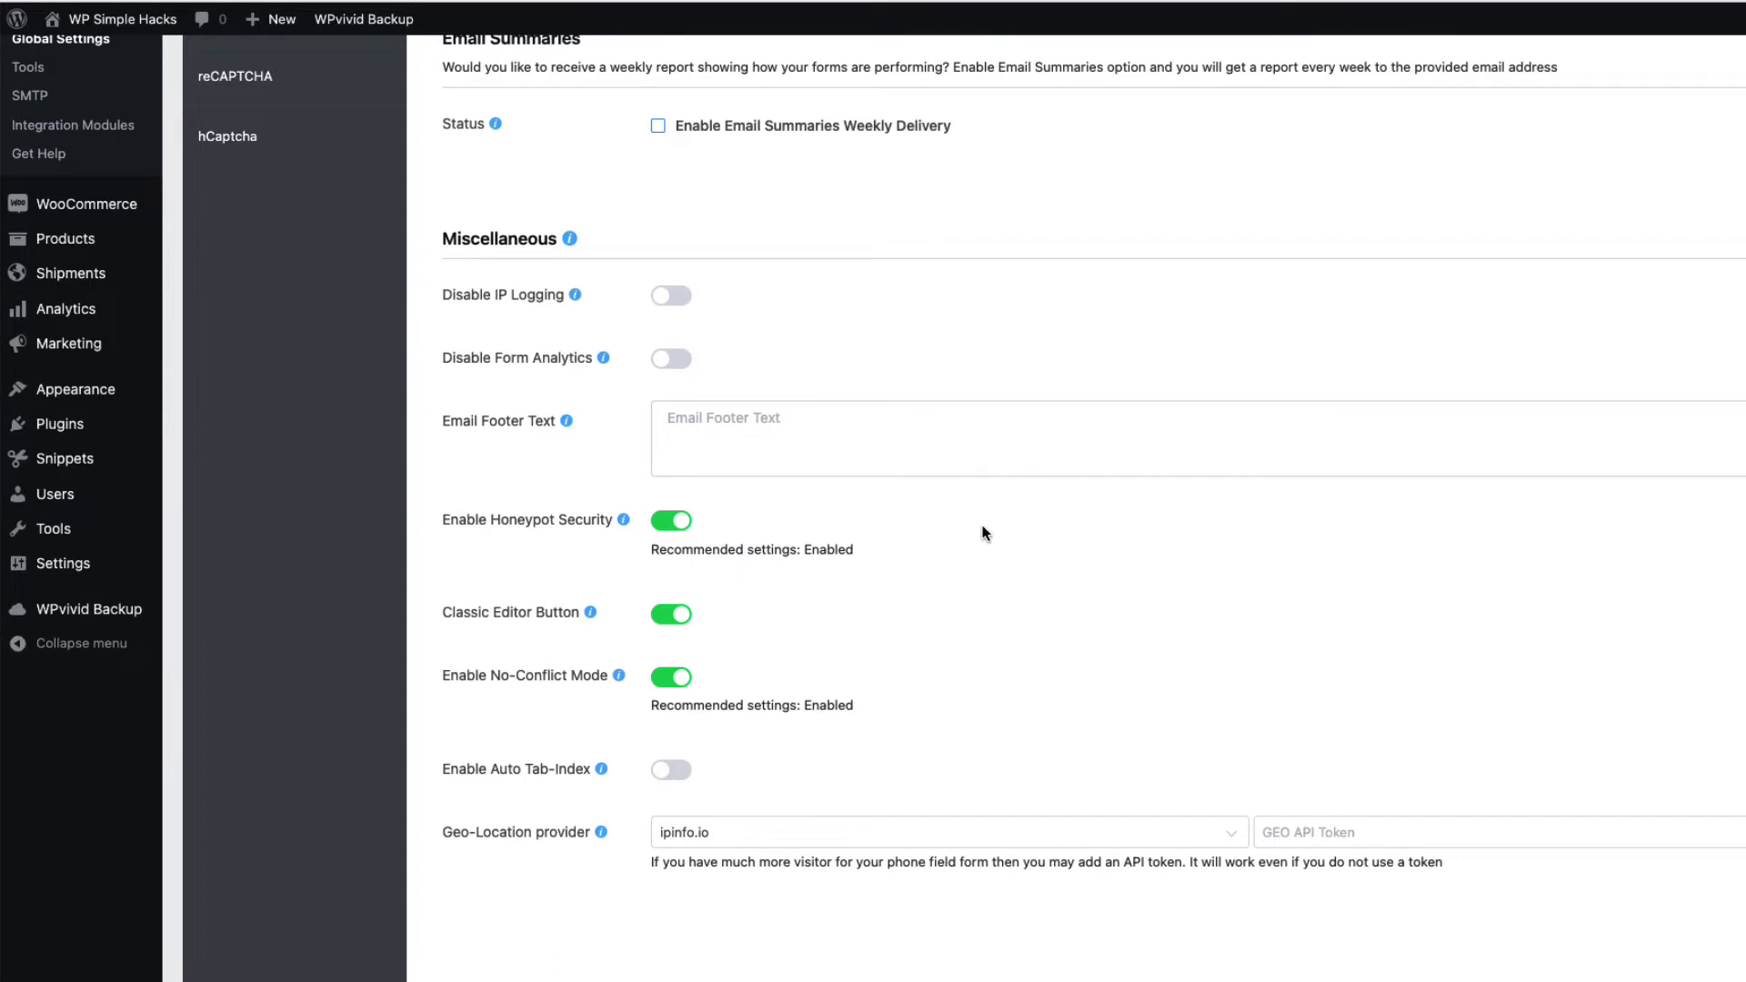
scroll(1028, 535, "down", 2)
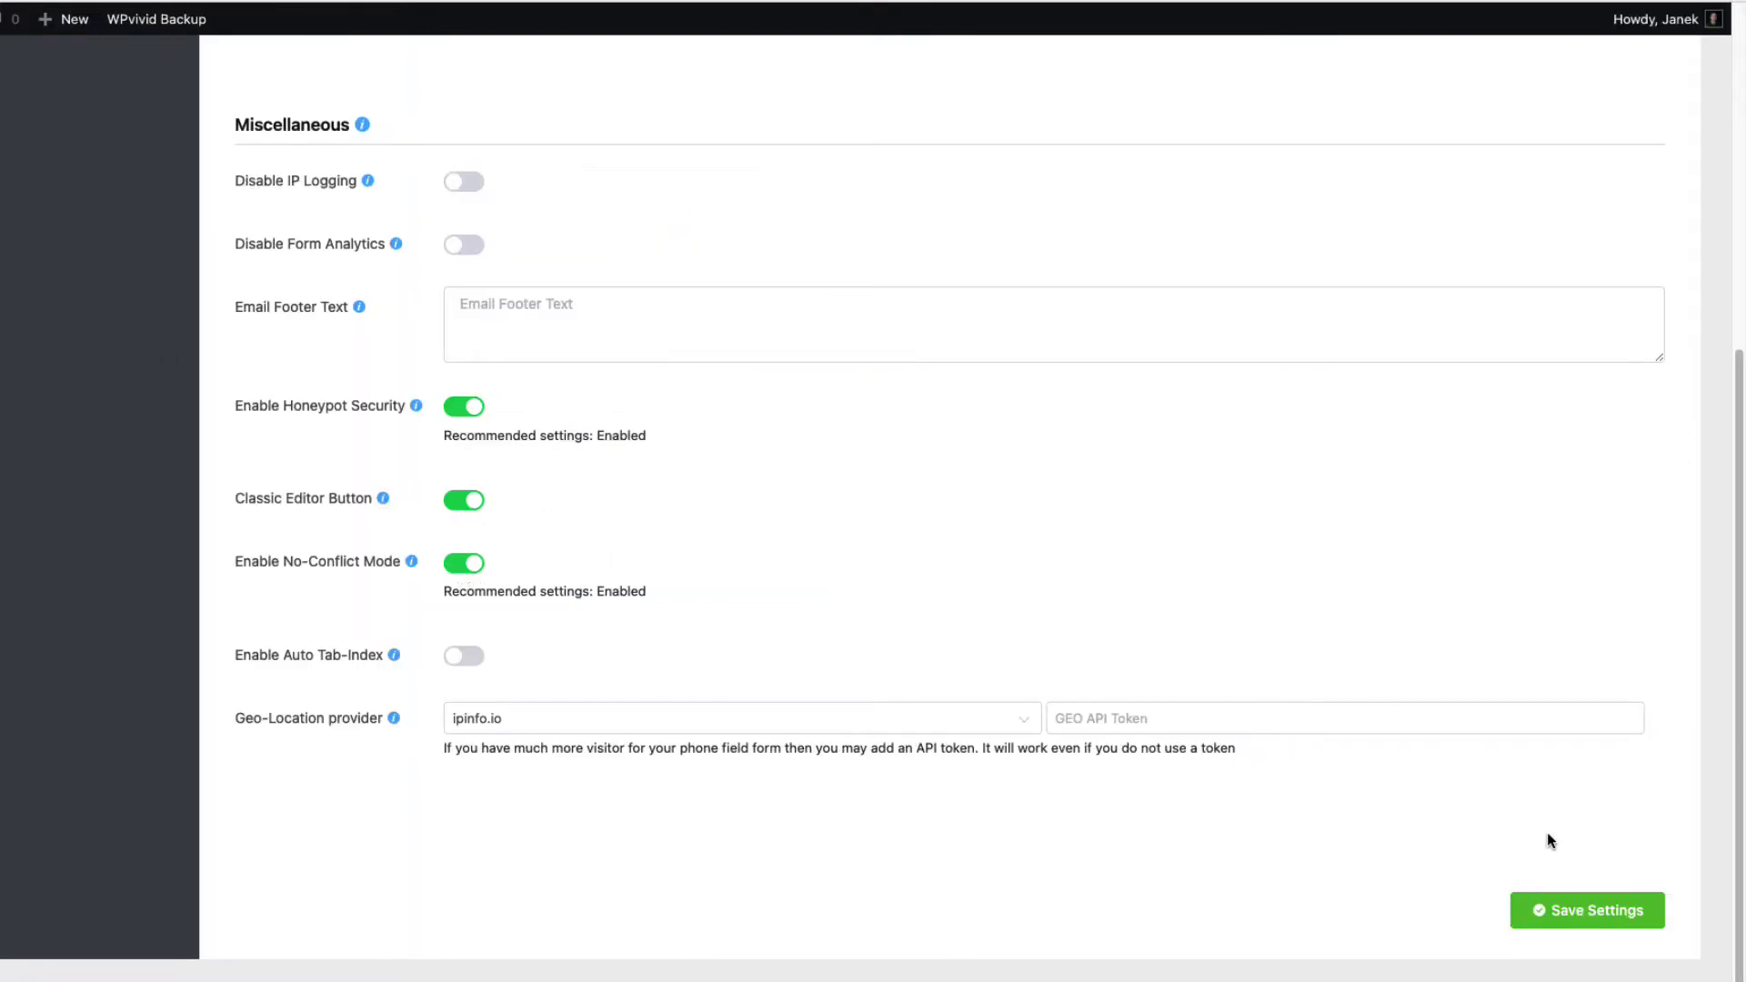
left_click(1517, 909)
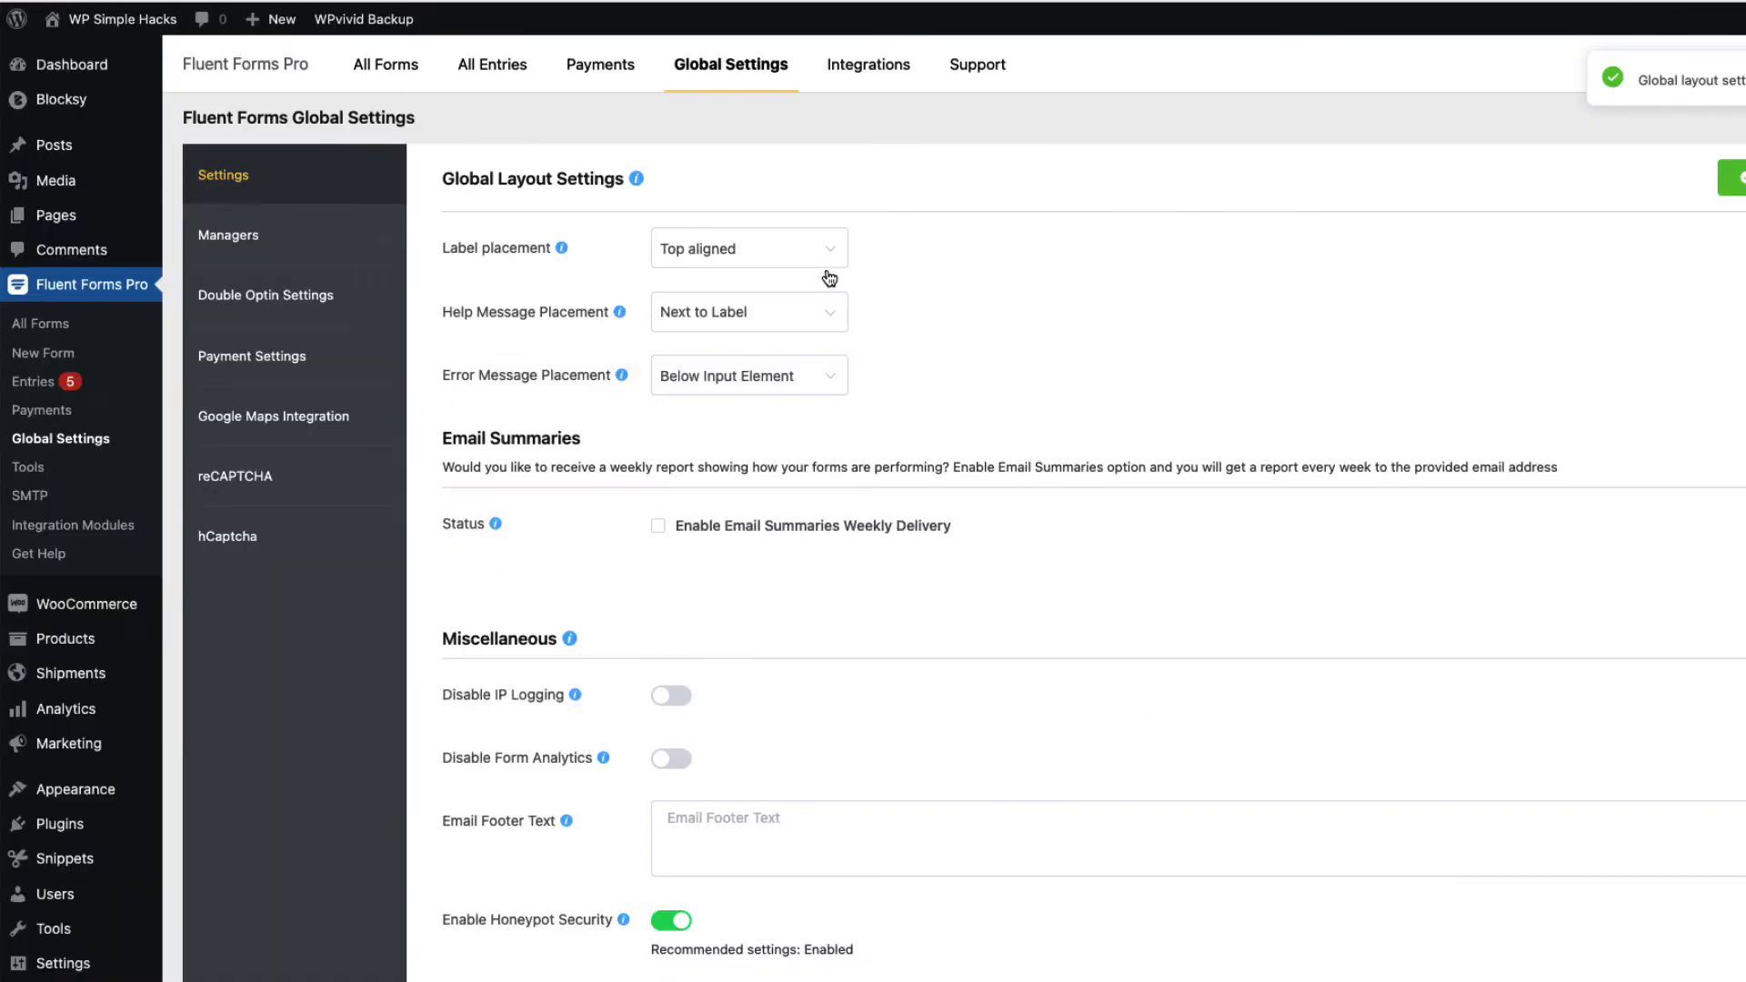
Create a new blank form and give it the title 'Event form'
left_click(40, 356)
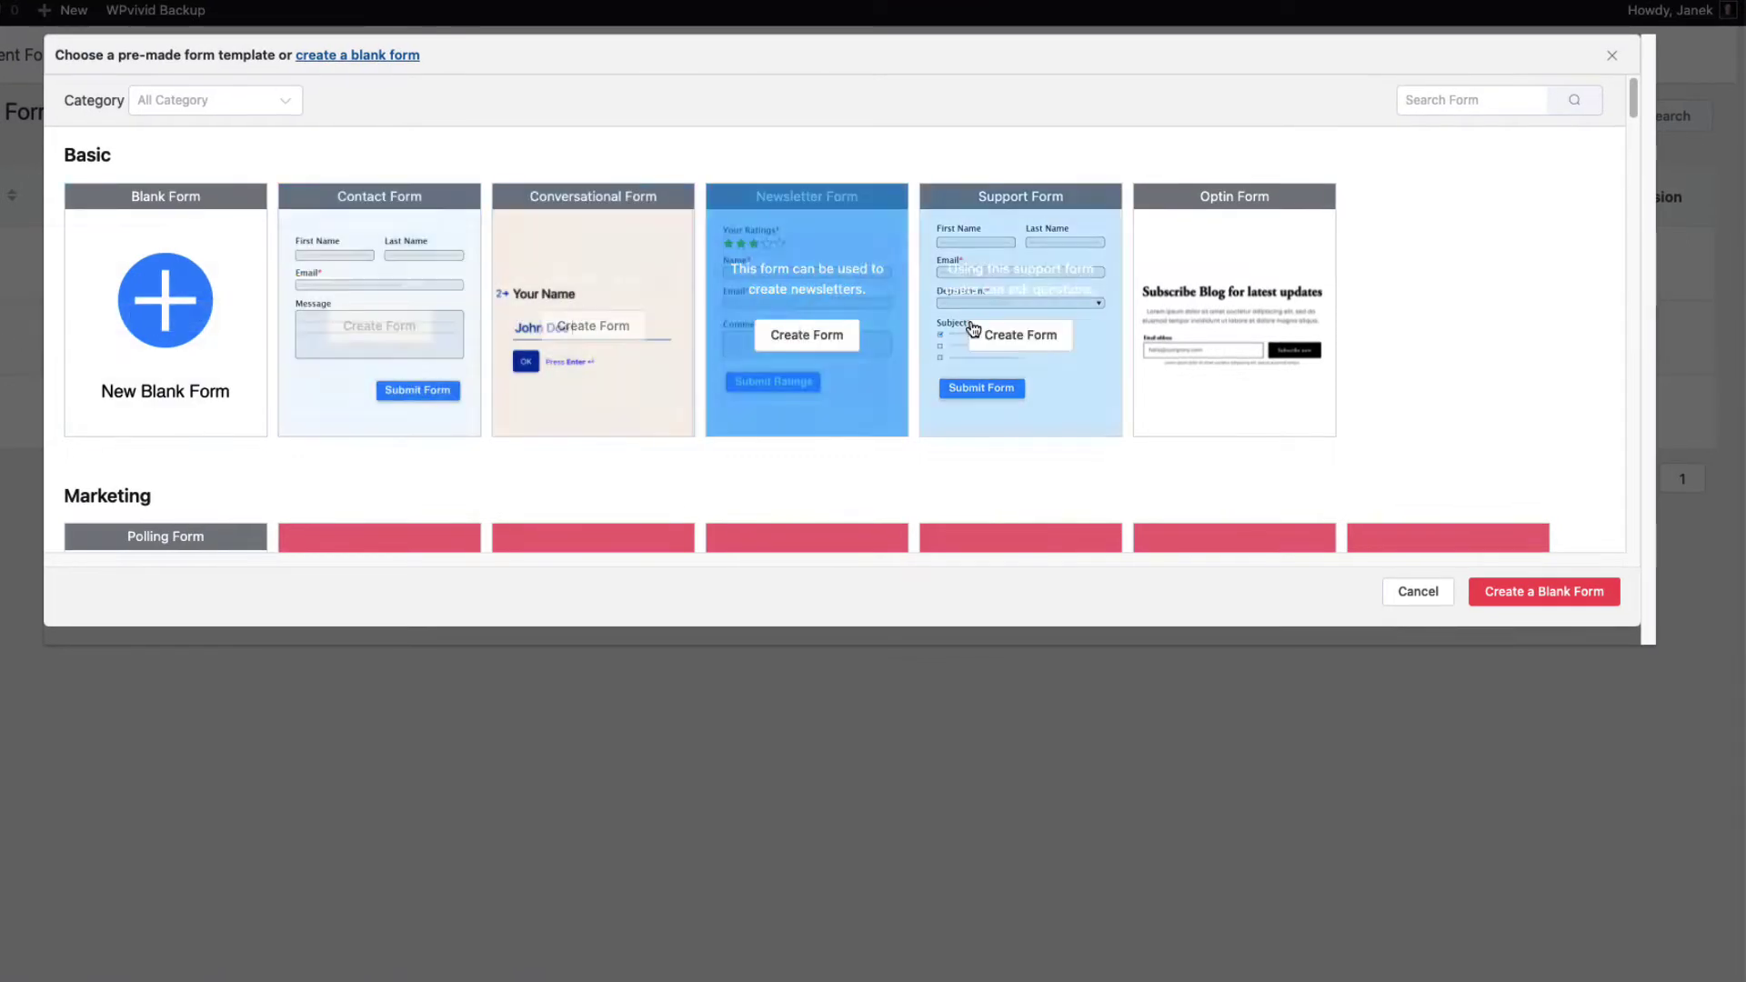
left_click(171, 308)
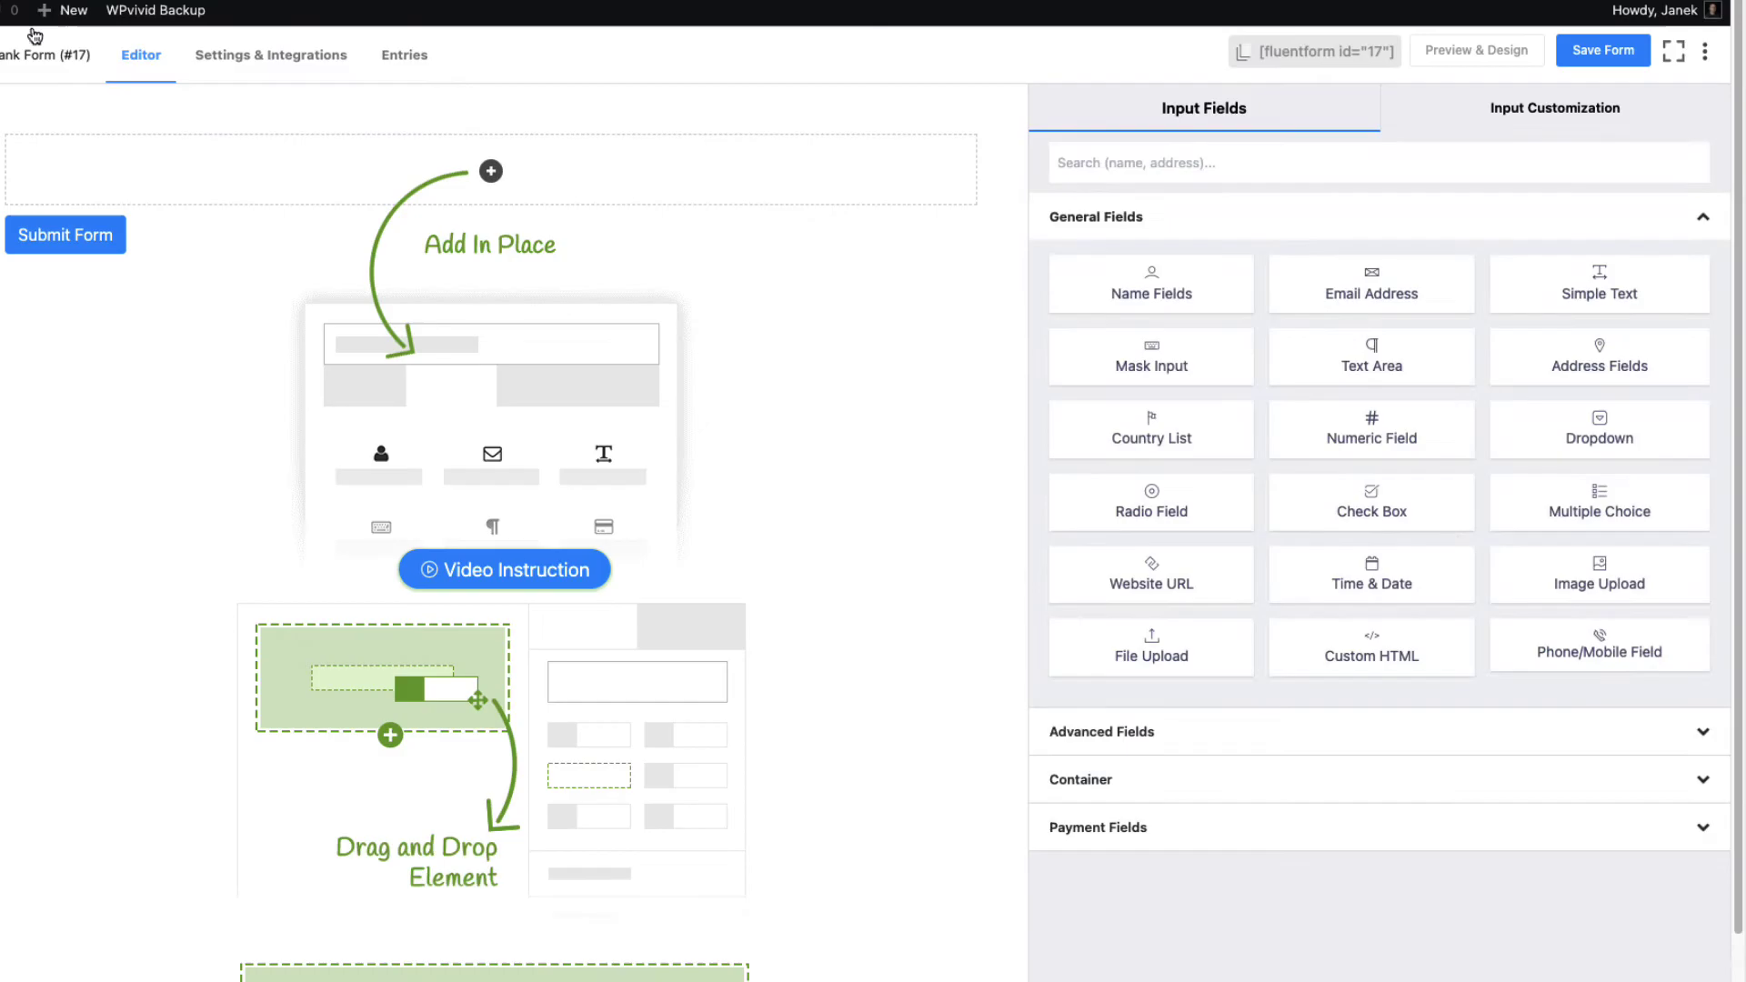
left_click(36, 54)
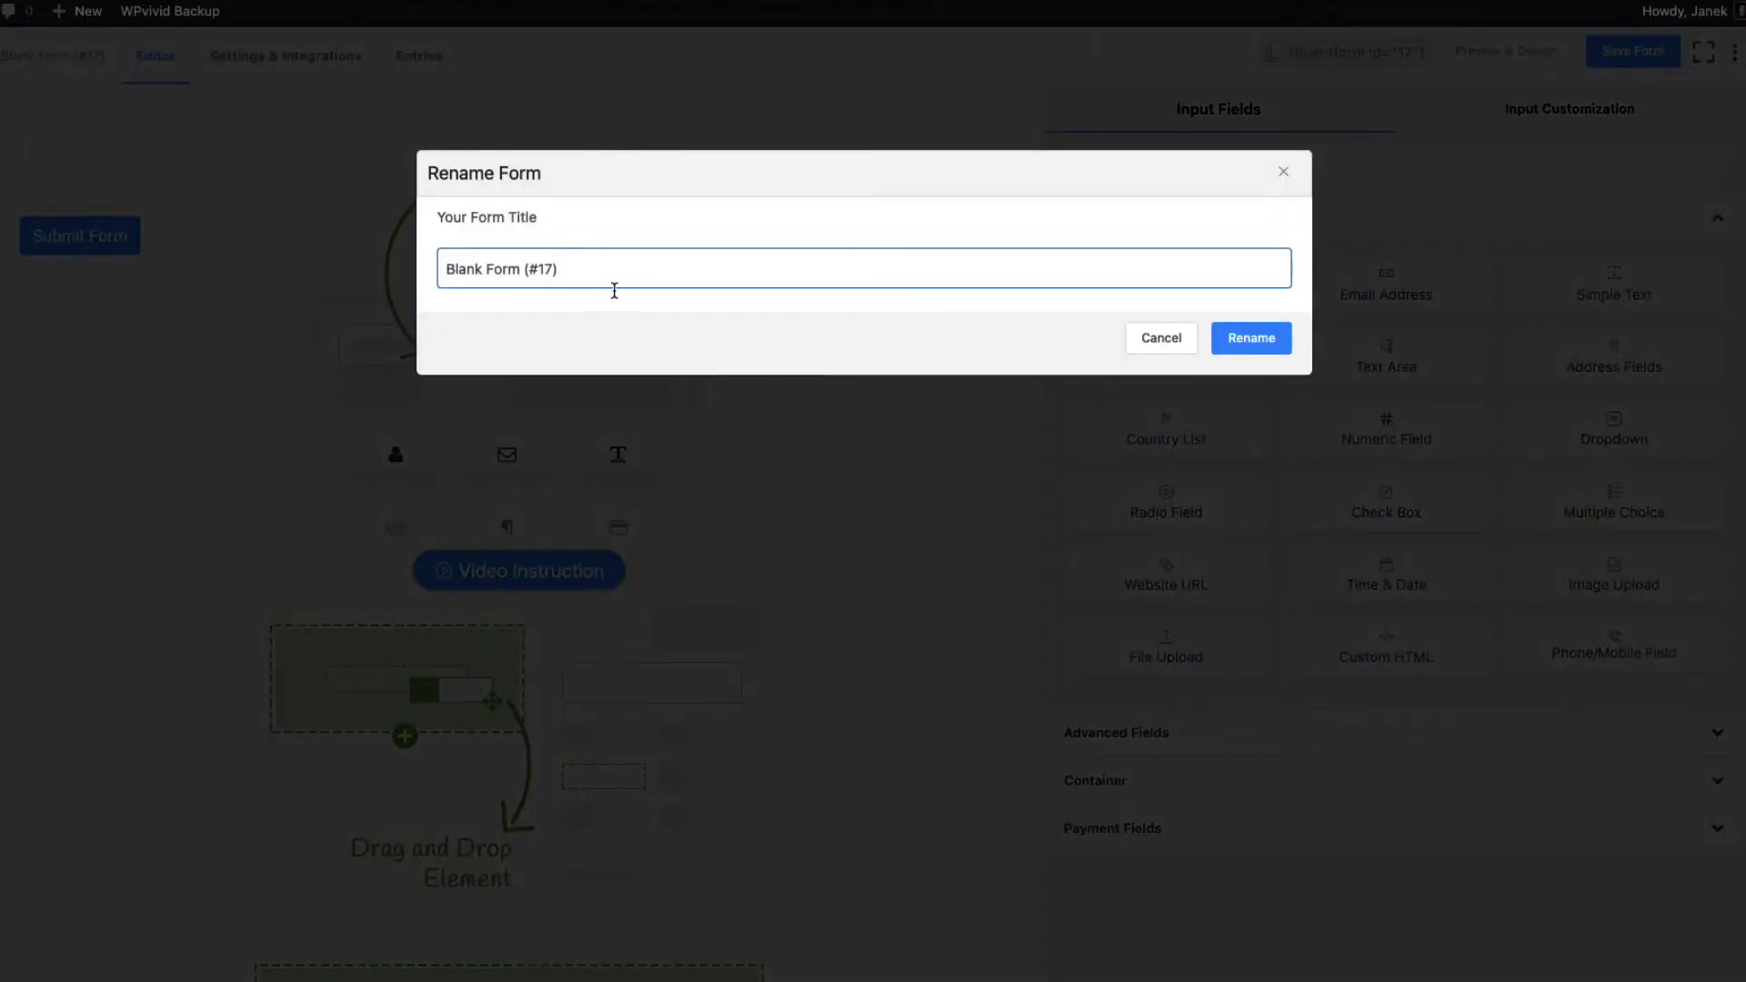
triple_click(614, 290)
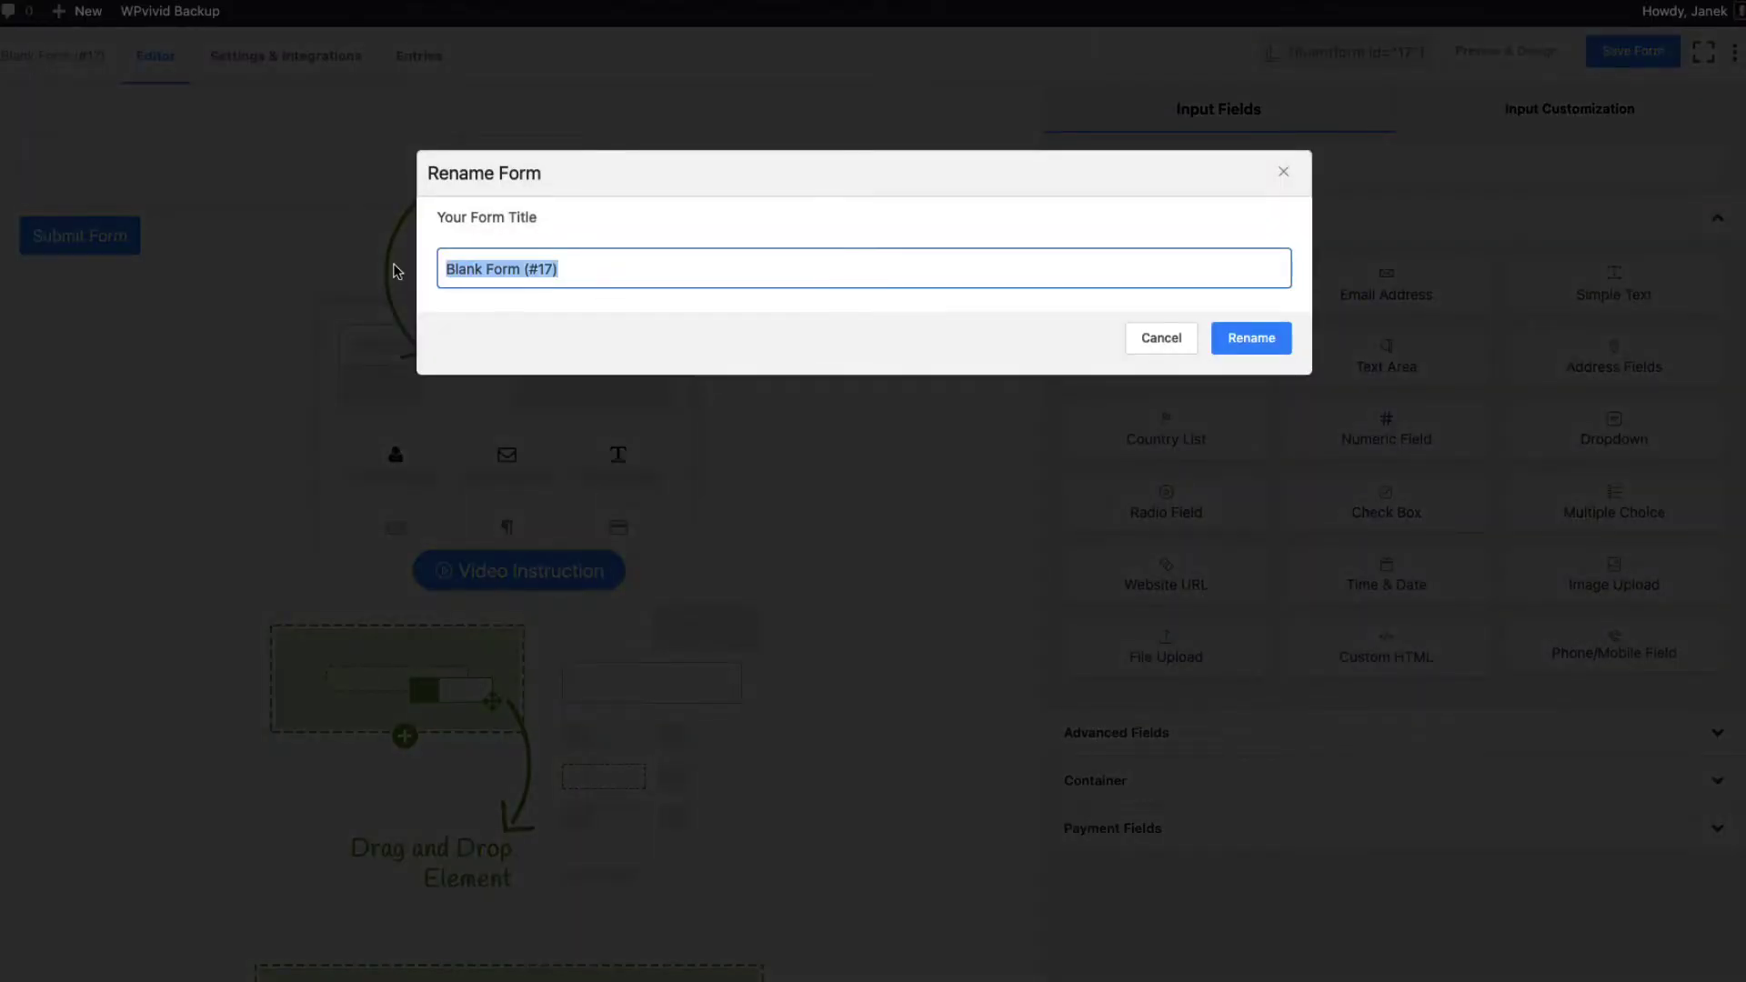
type("Event form")
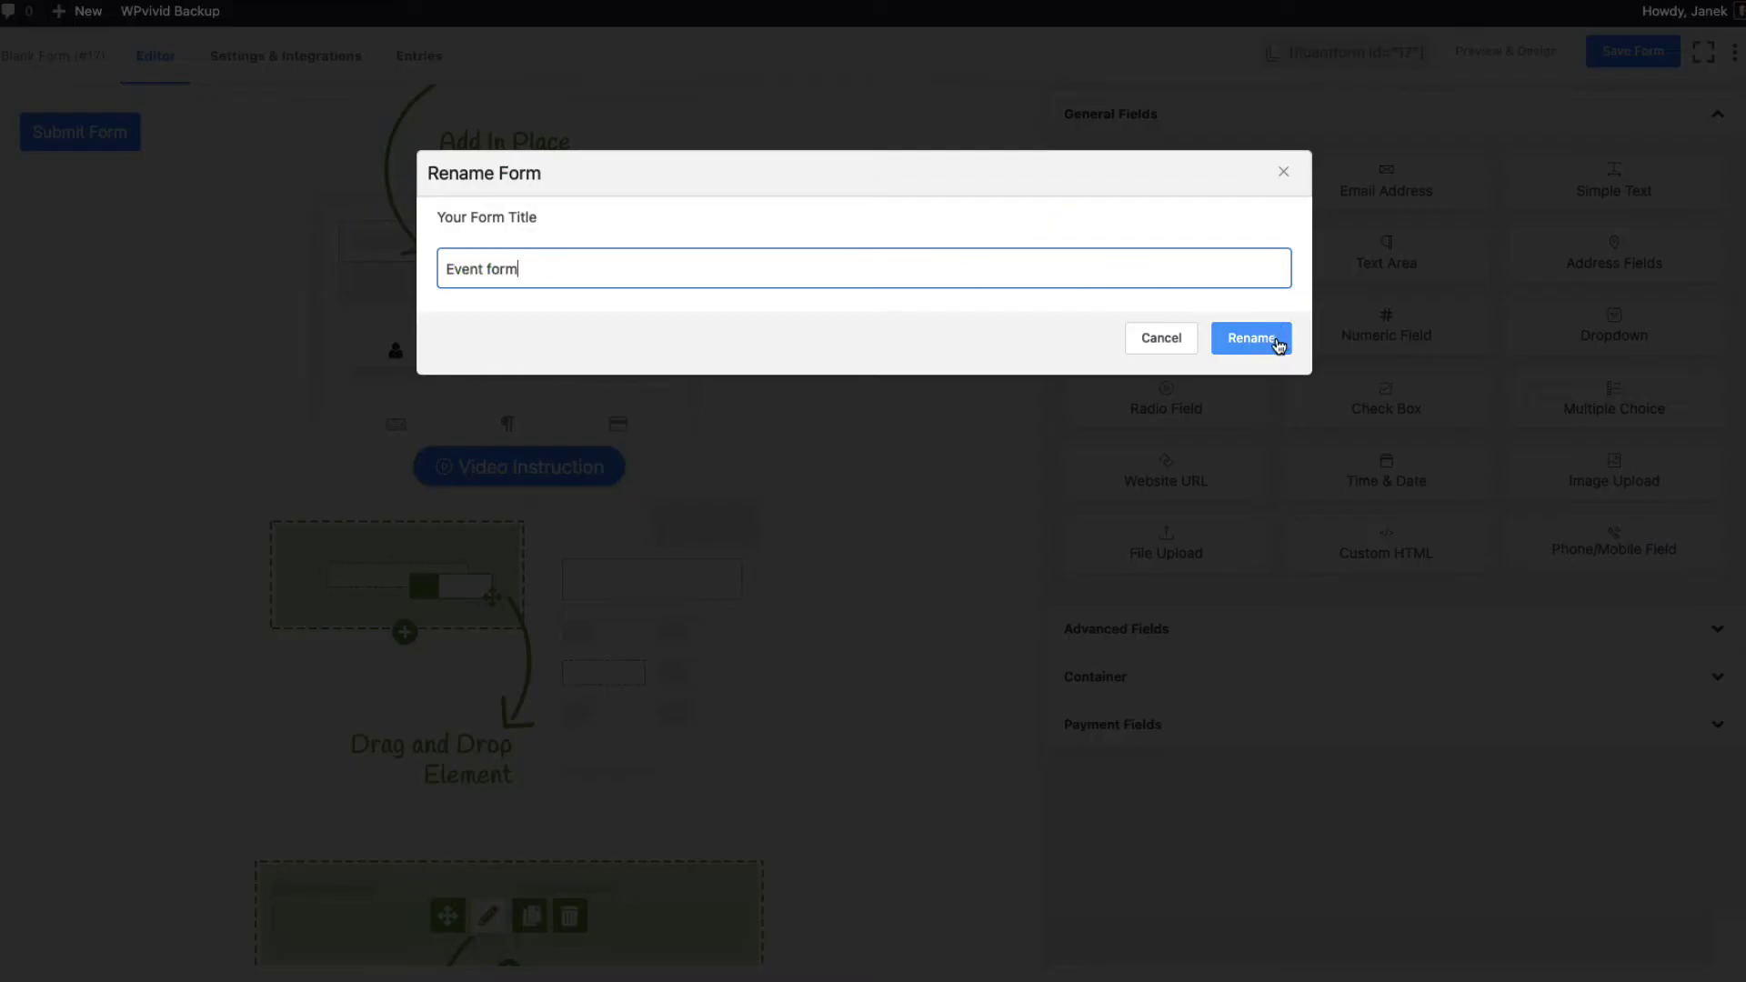
left_click(1264, 341)
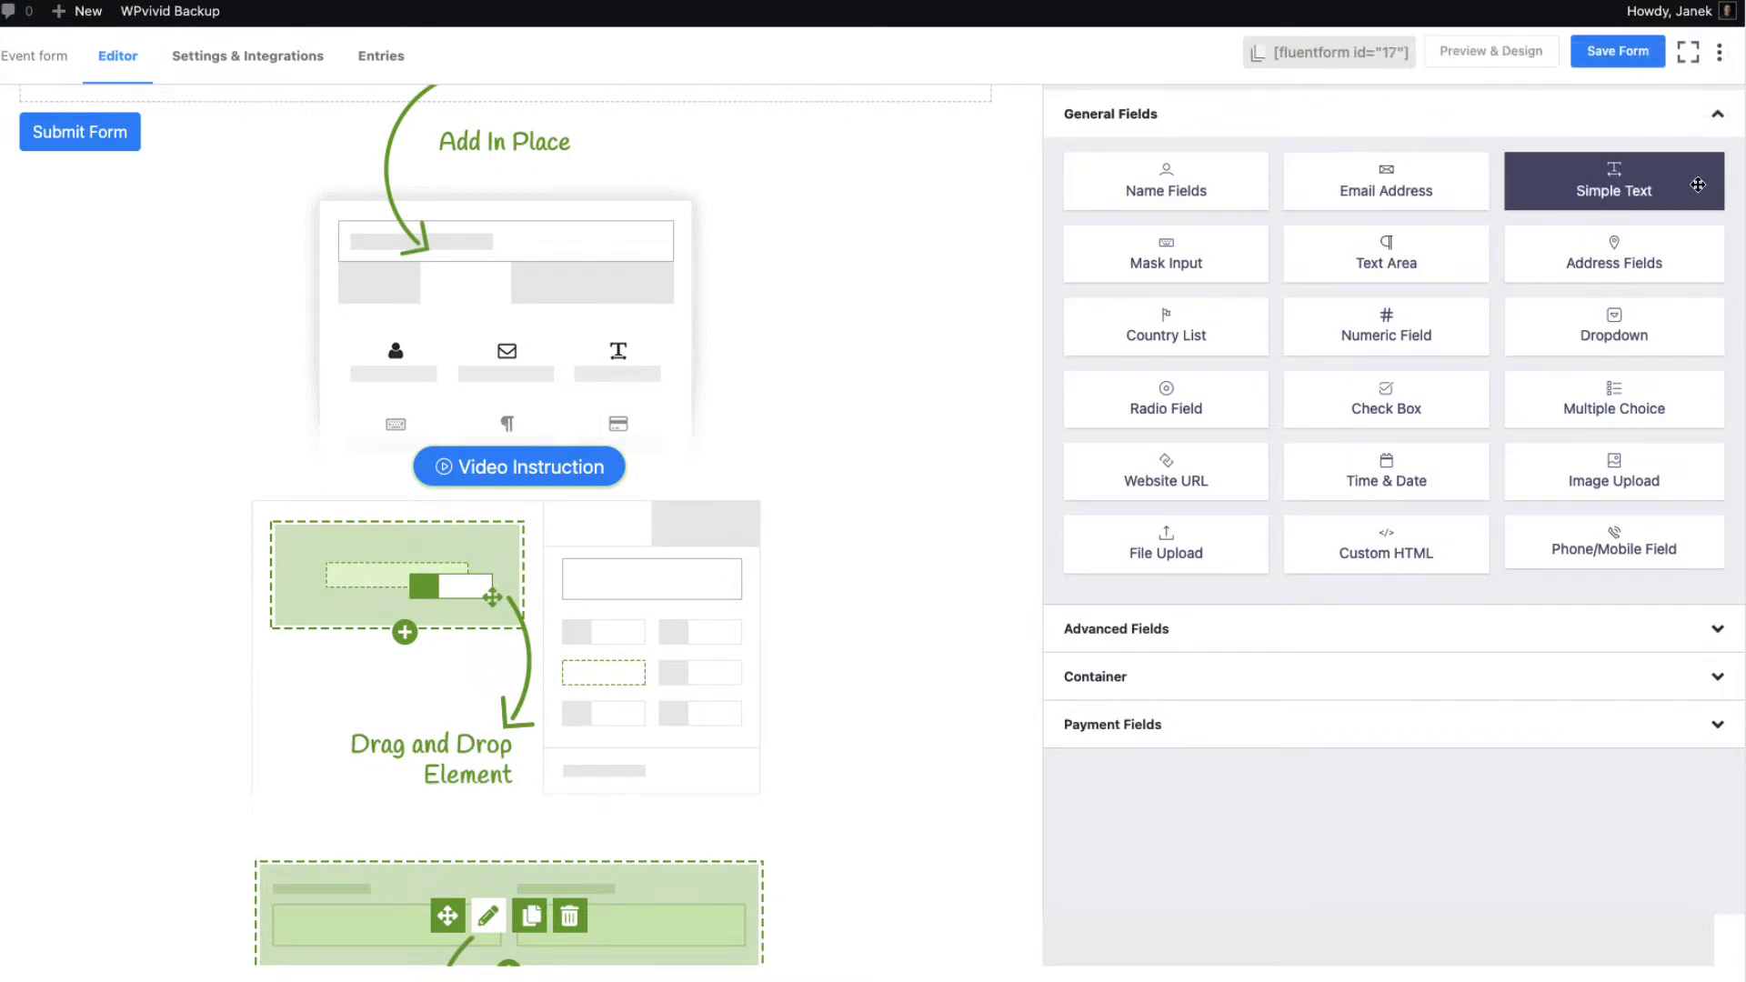
Add a radio field 'Choose event date' with options March 15, March 28, April 11, April15
left_click(1177, 392)
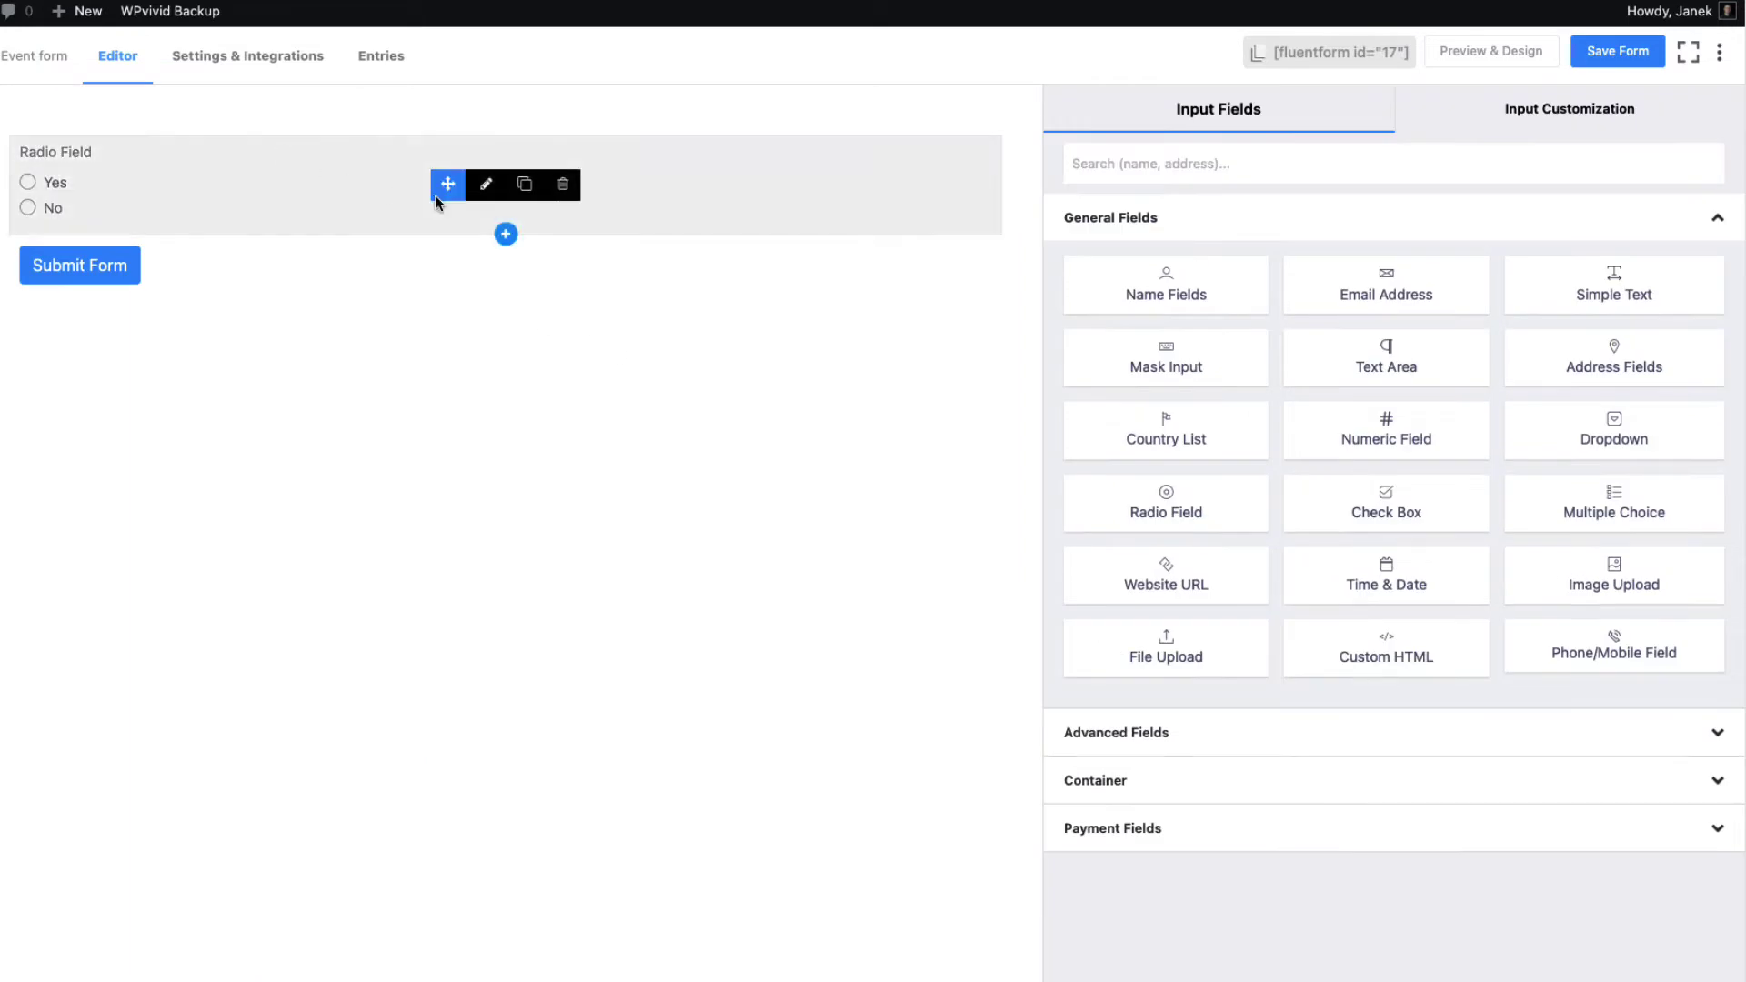
left_click(487, 189)
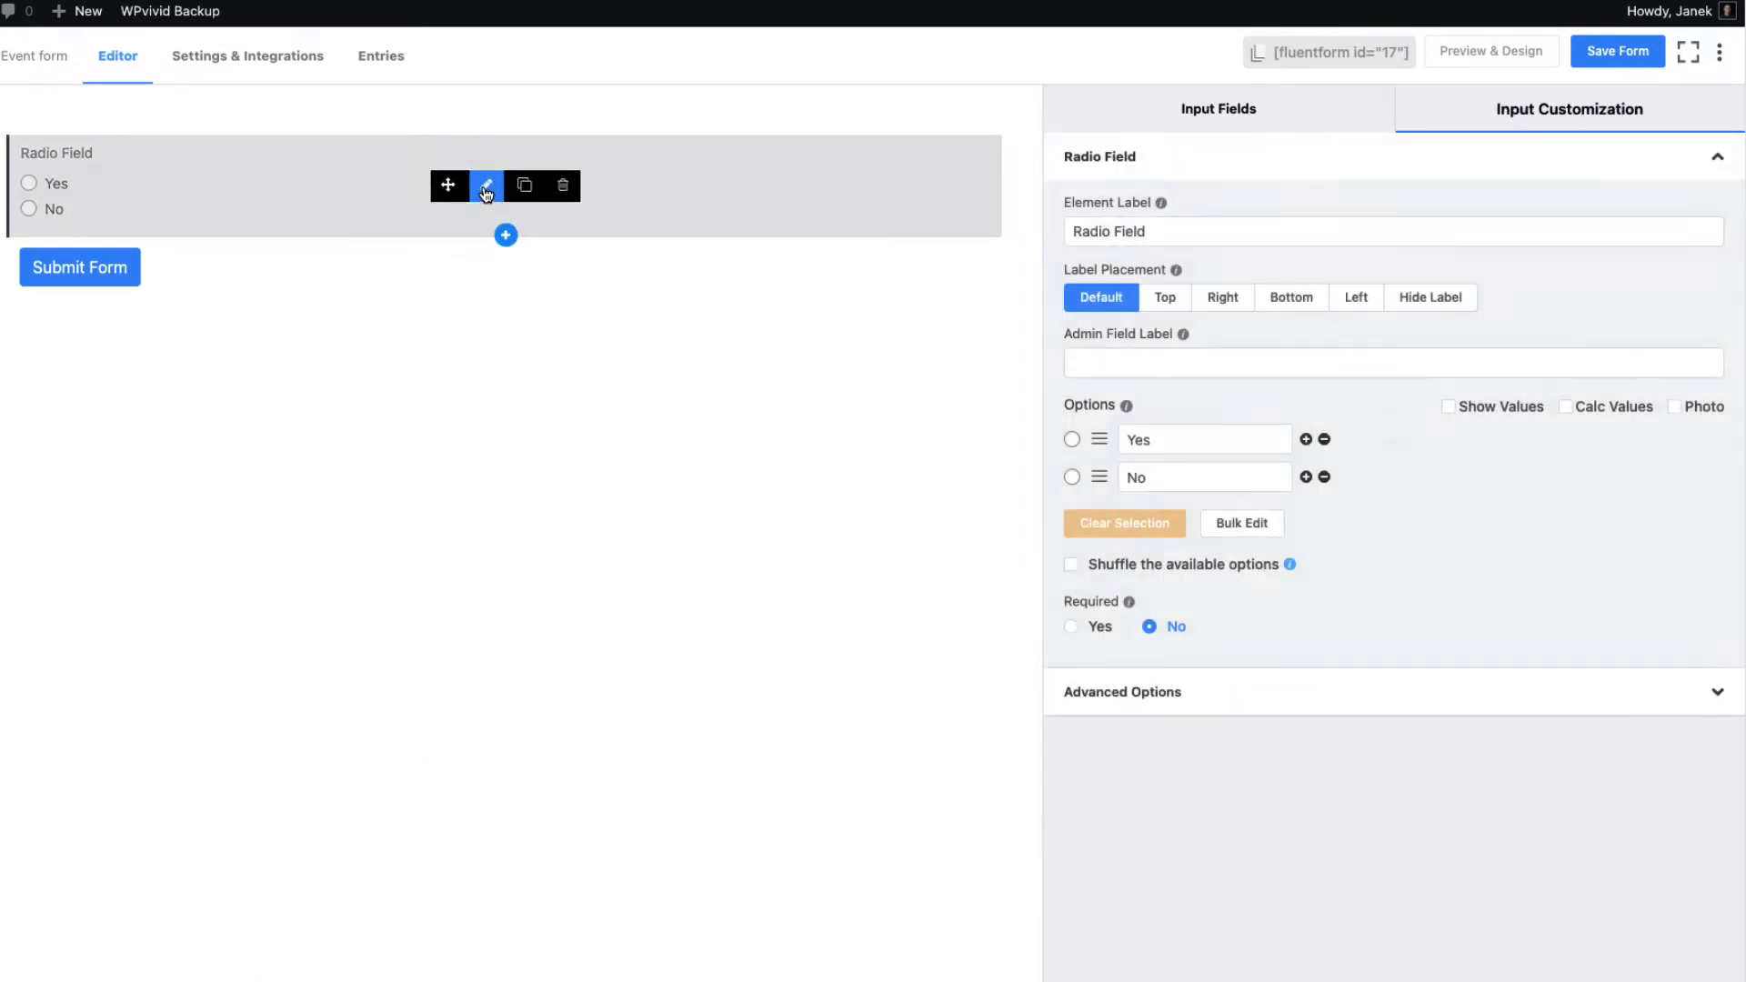
left_click_drag(1147, 231, 1063, 221)
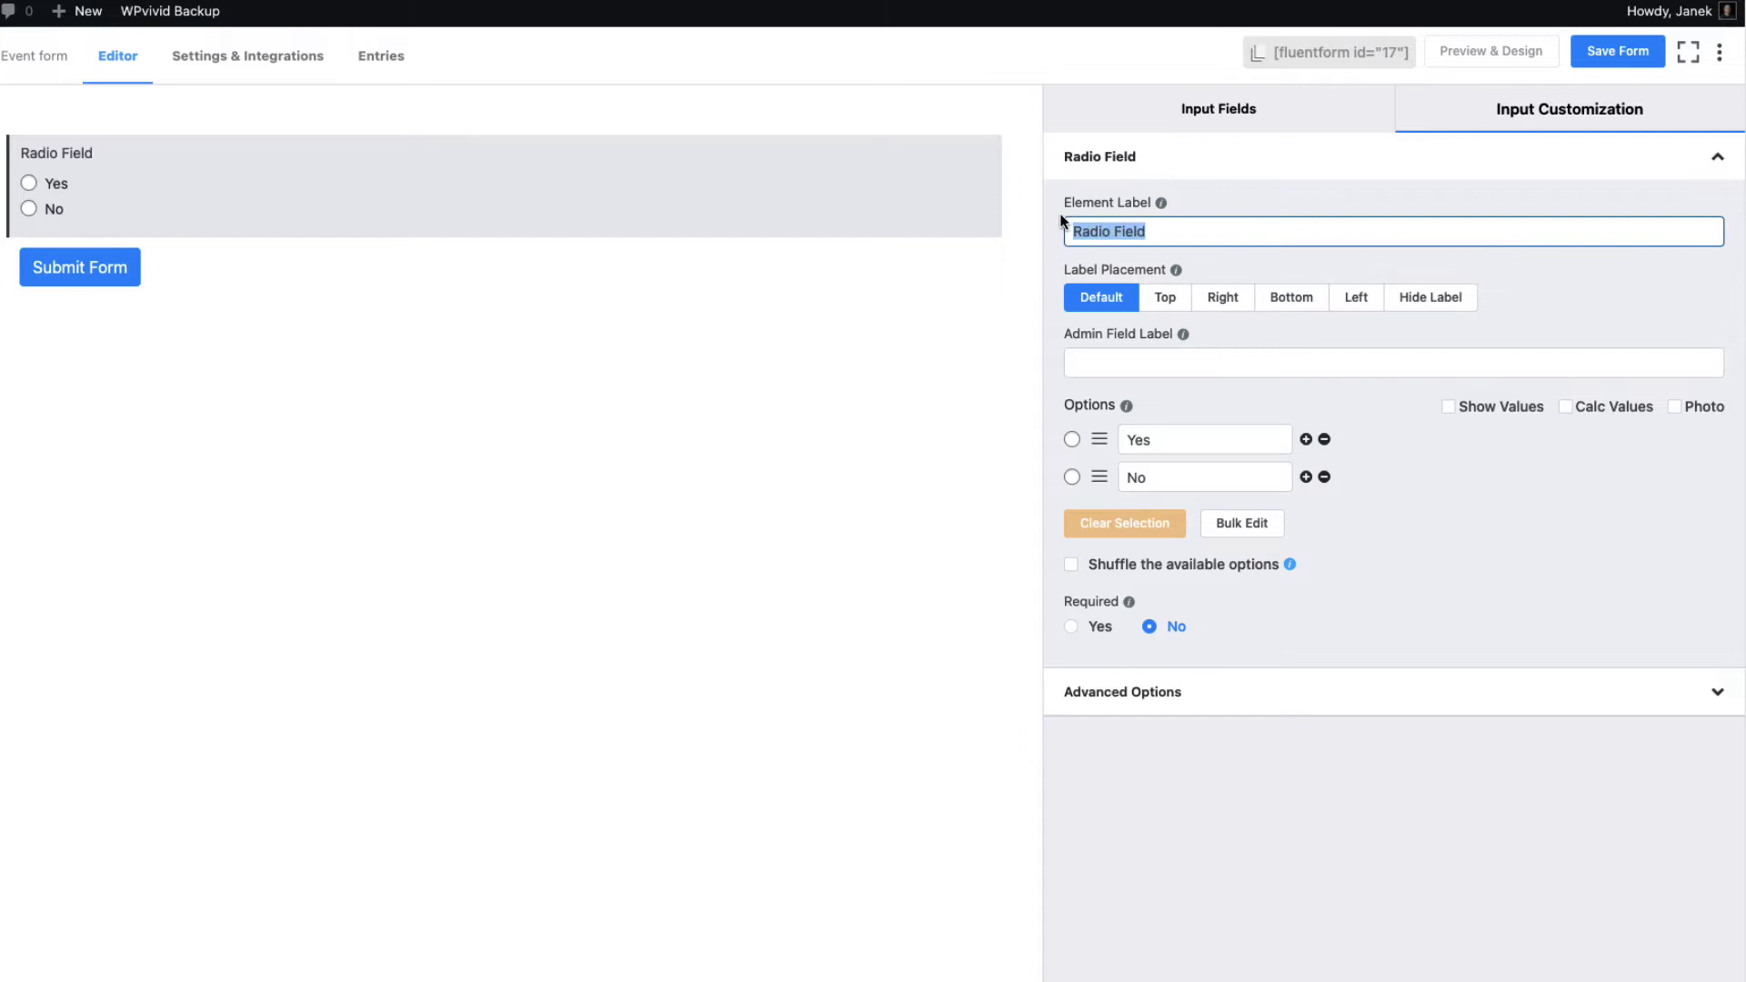
type("Choose event date")
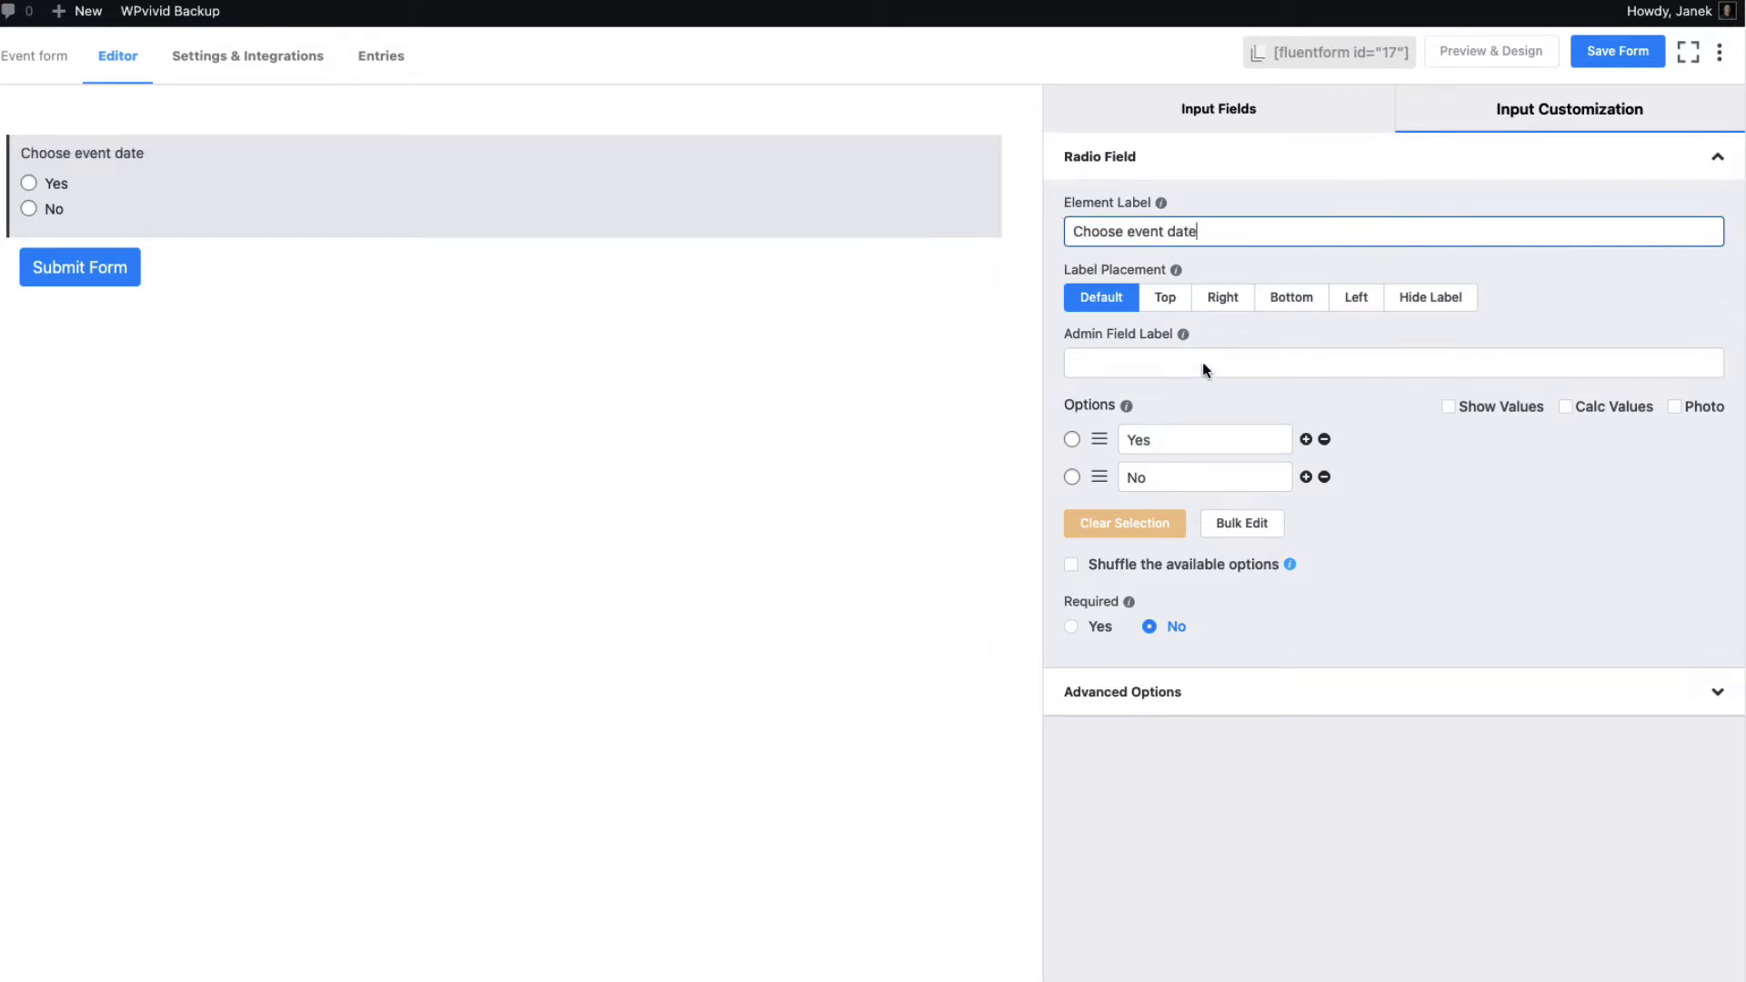
left_click_drag(1176, 437, 1125, 438)
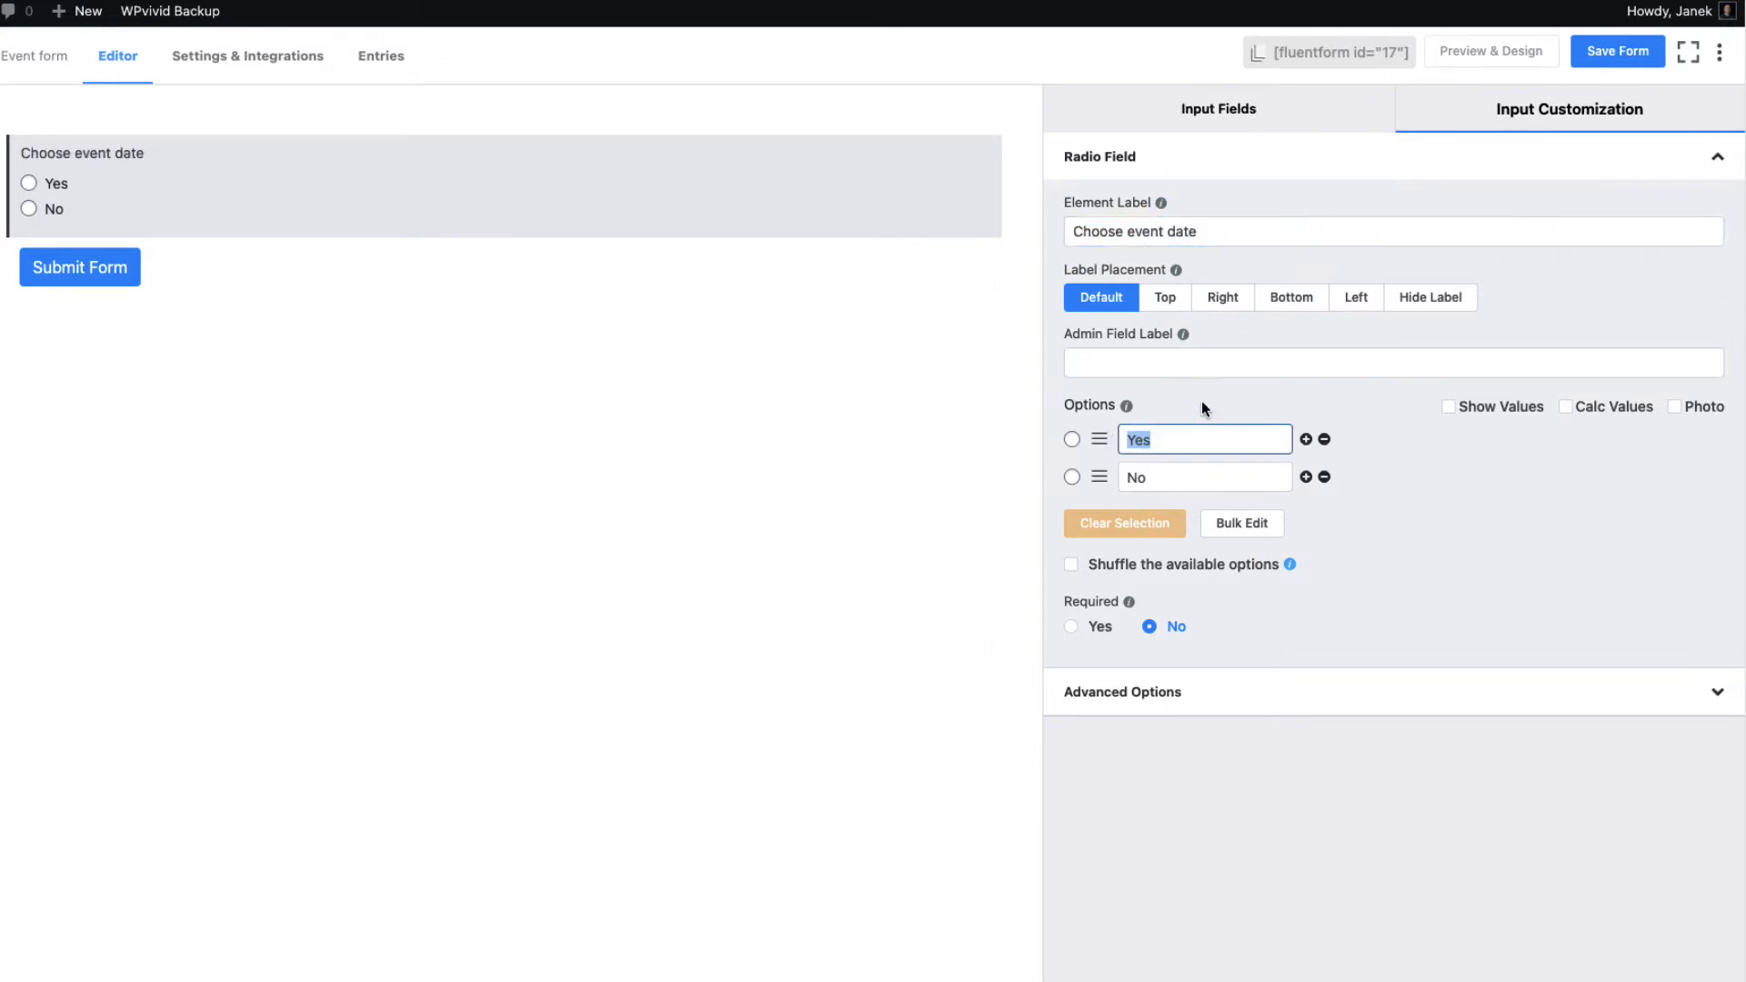
type("March 15")
key("Tab")
type("Mar")
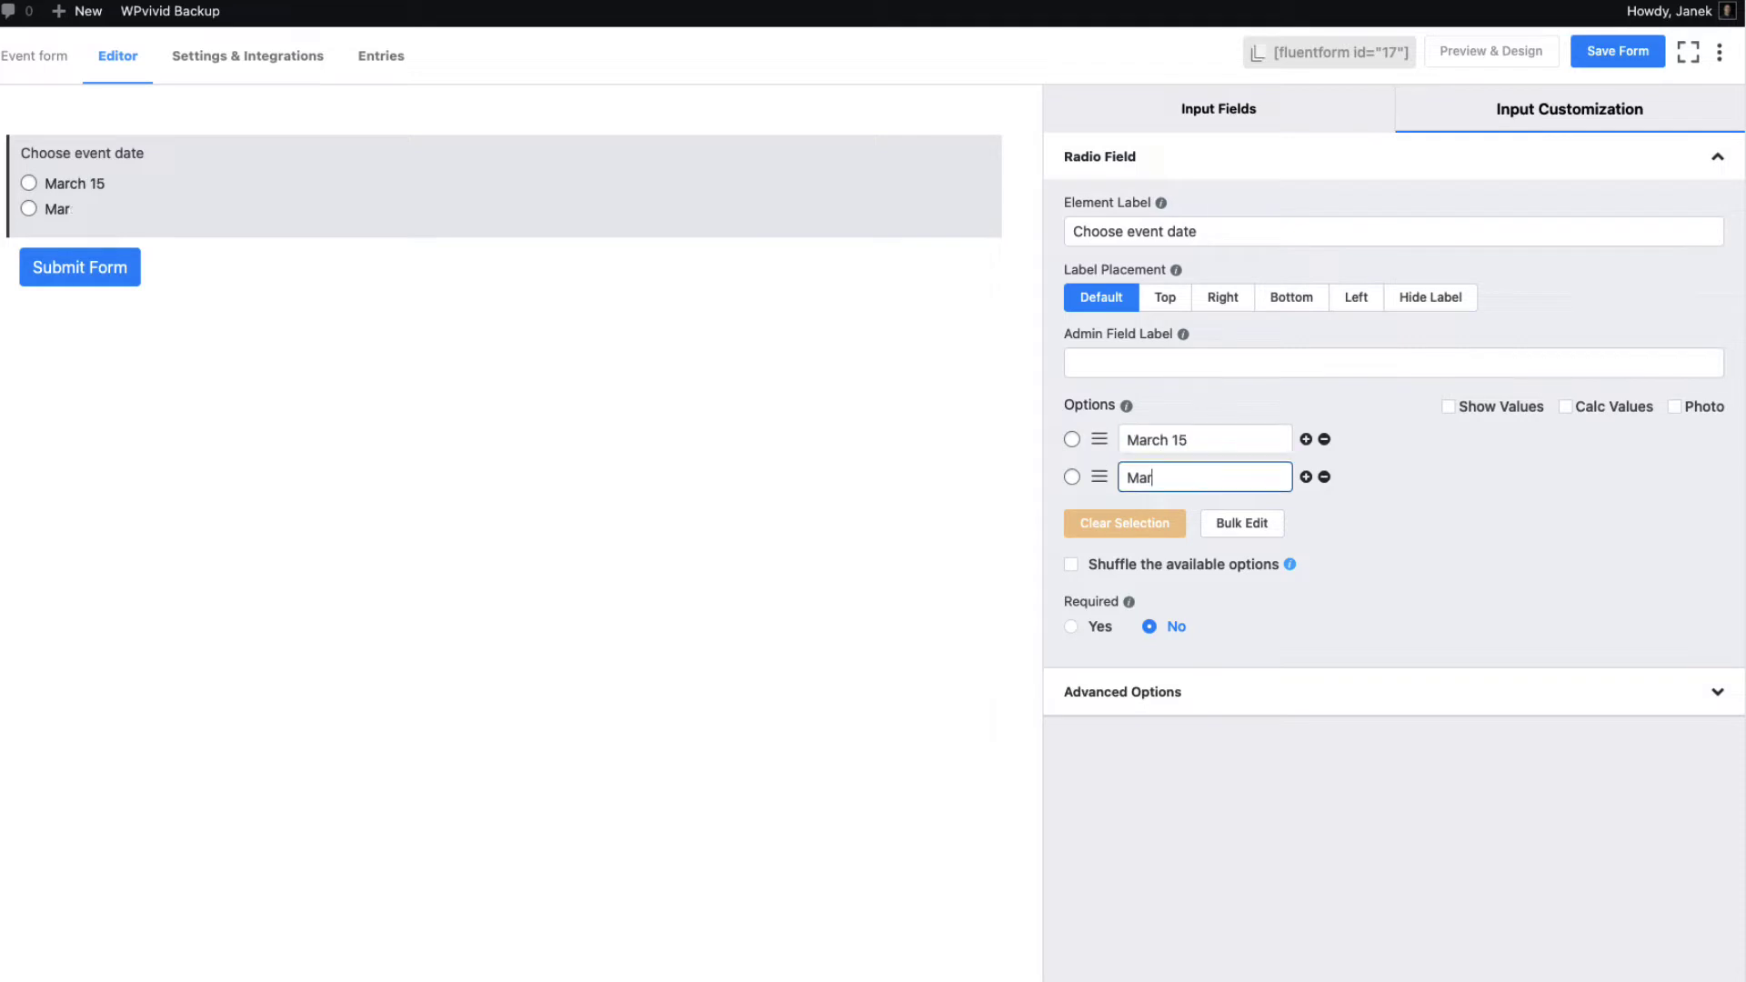
type("ch 28")
key("Return")
type("April 11")
key("Return")
type("April15")
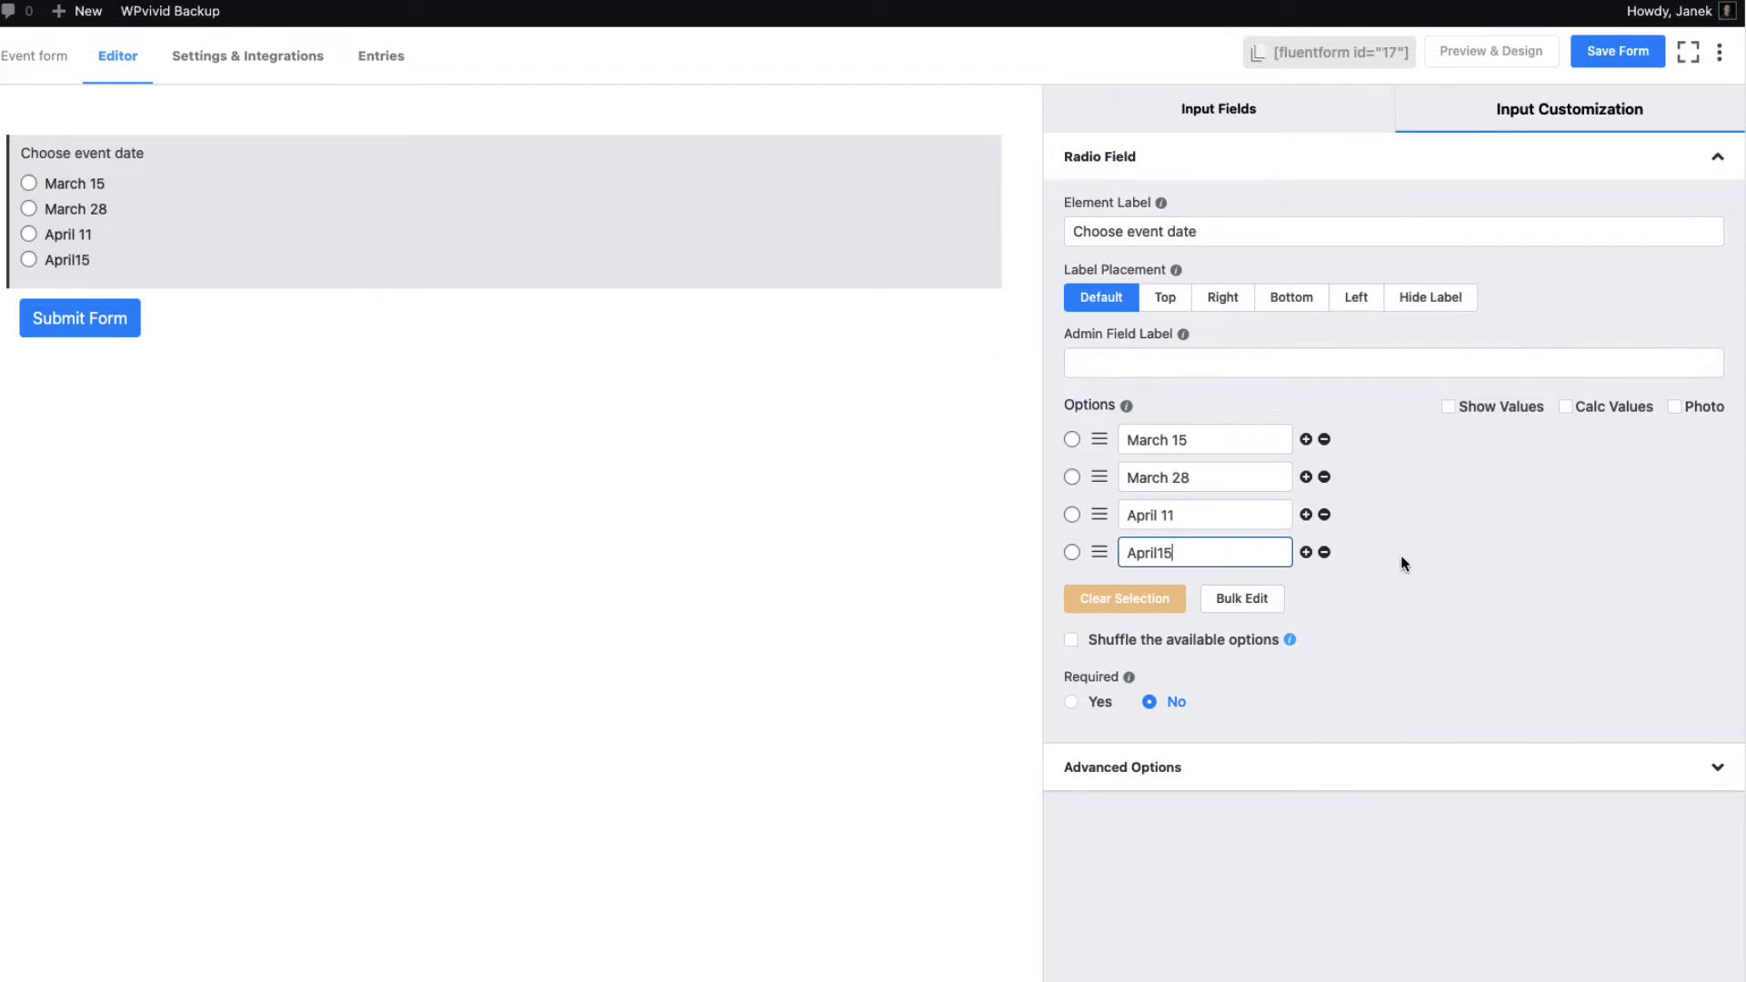
Make the date field required and set its Layout to Button Type Styles
left_click(1097, 702)
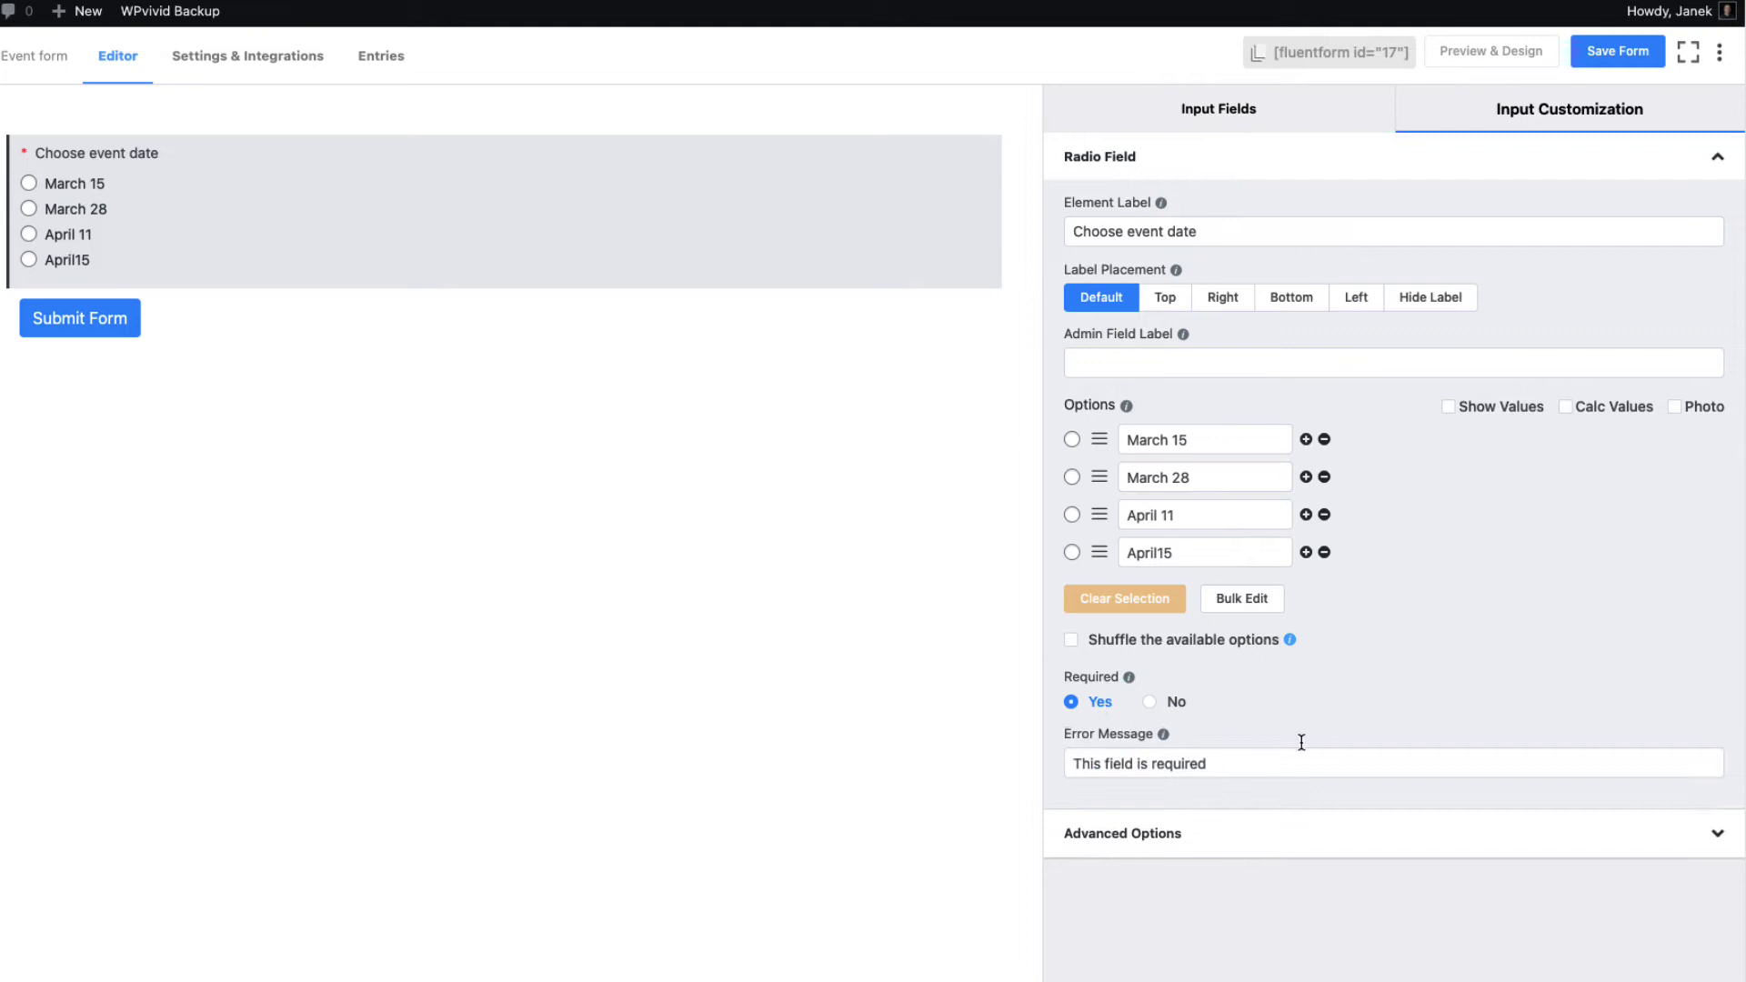
left_click(1158, 842)
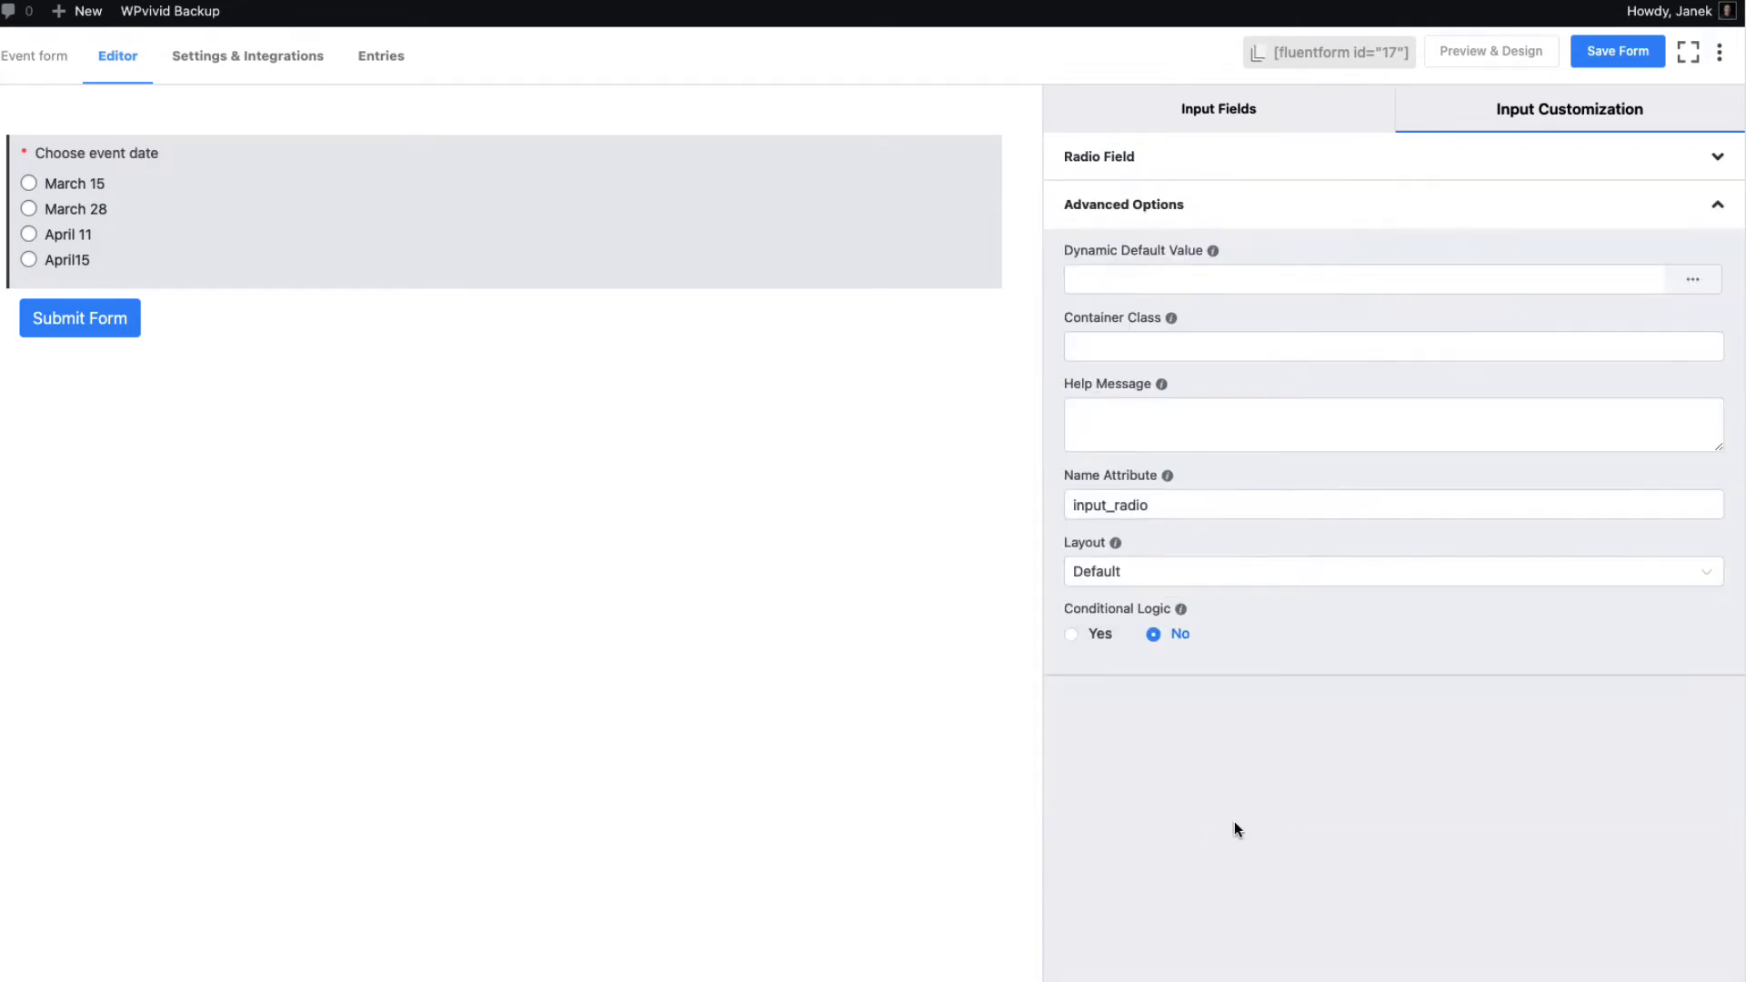
left_click(1120, 573)
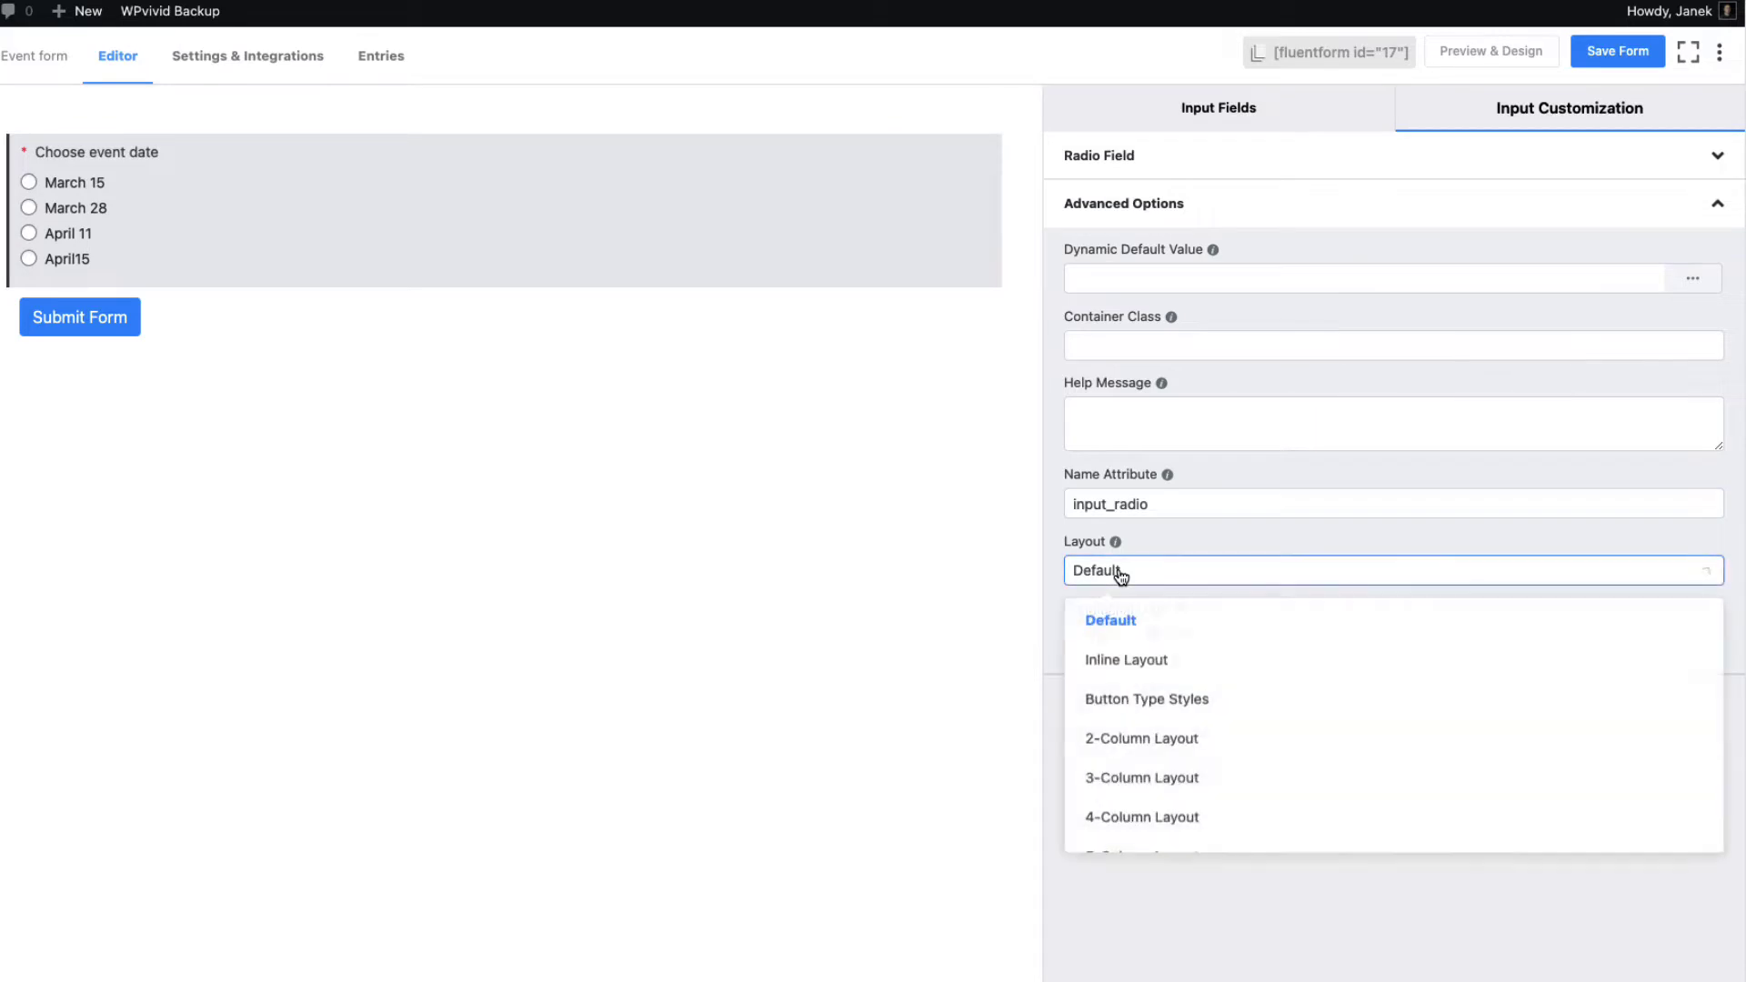
left_click(1126, 665)
left_click(1167, 578)
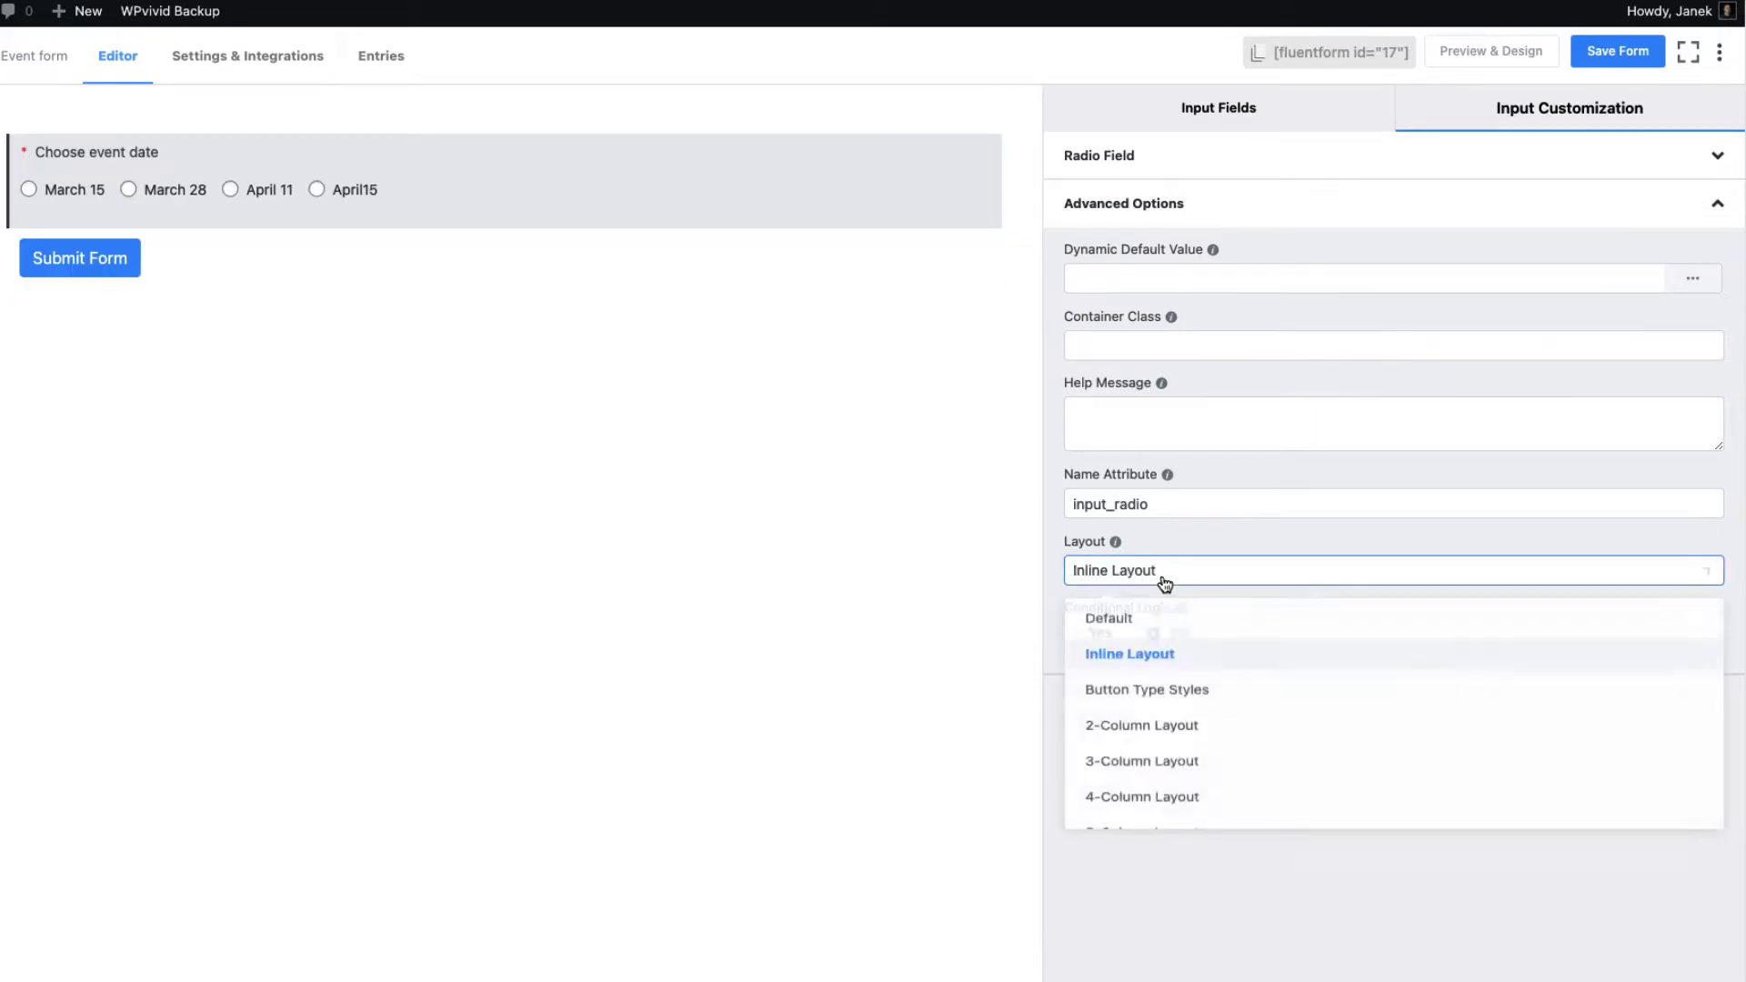
left_click(1137, 704)
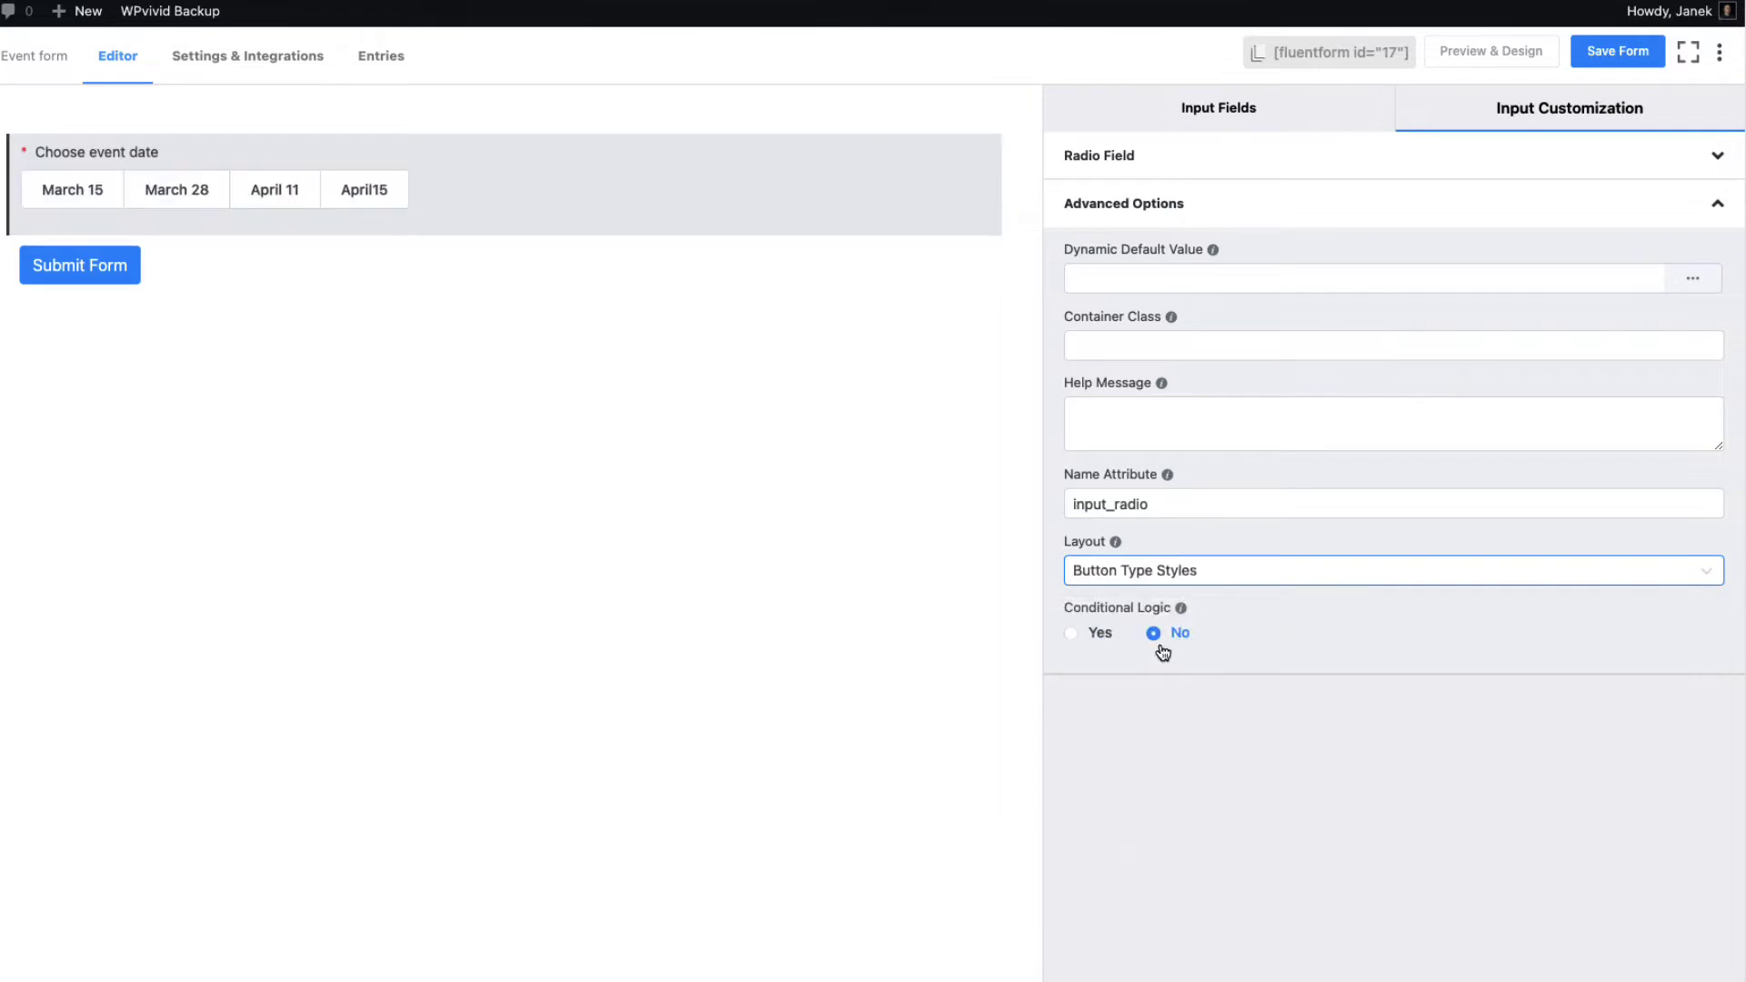
left_click(1187, 572)
left_click(1135, 741)
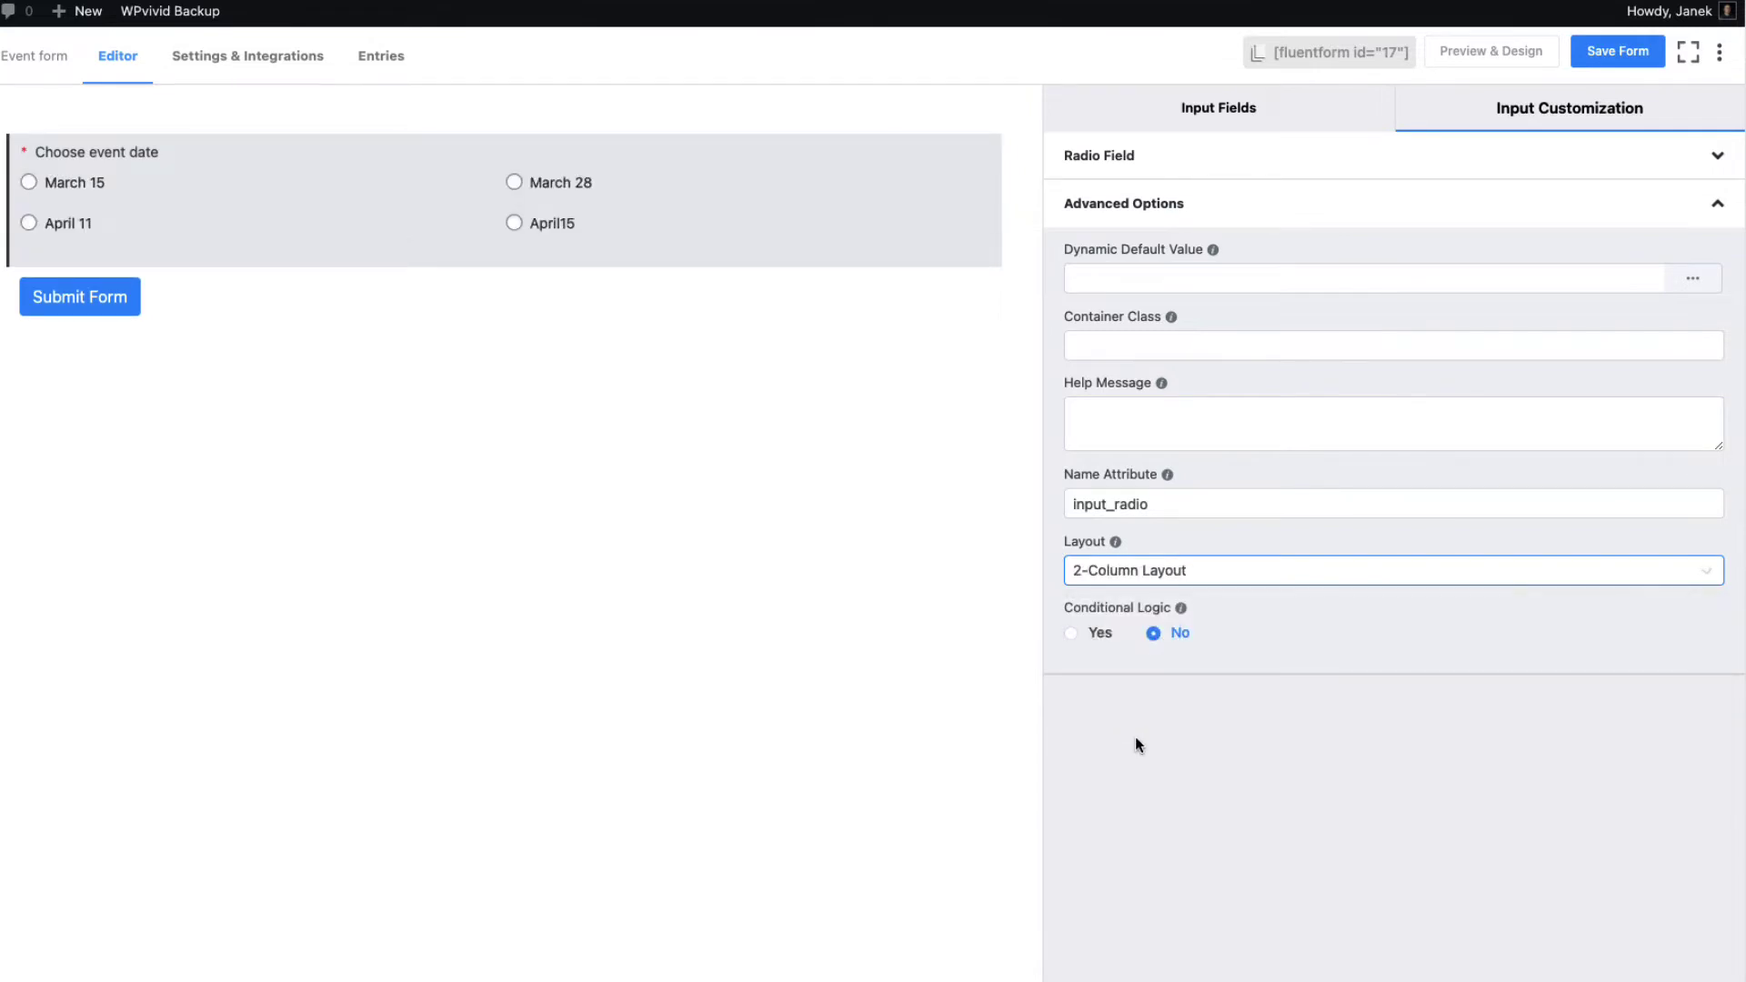
left_click(1217, 568)
scroll(1096, 709, "down", 1)
scroll(1172, 714, "up", 1)
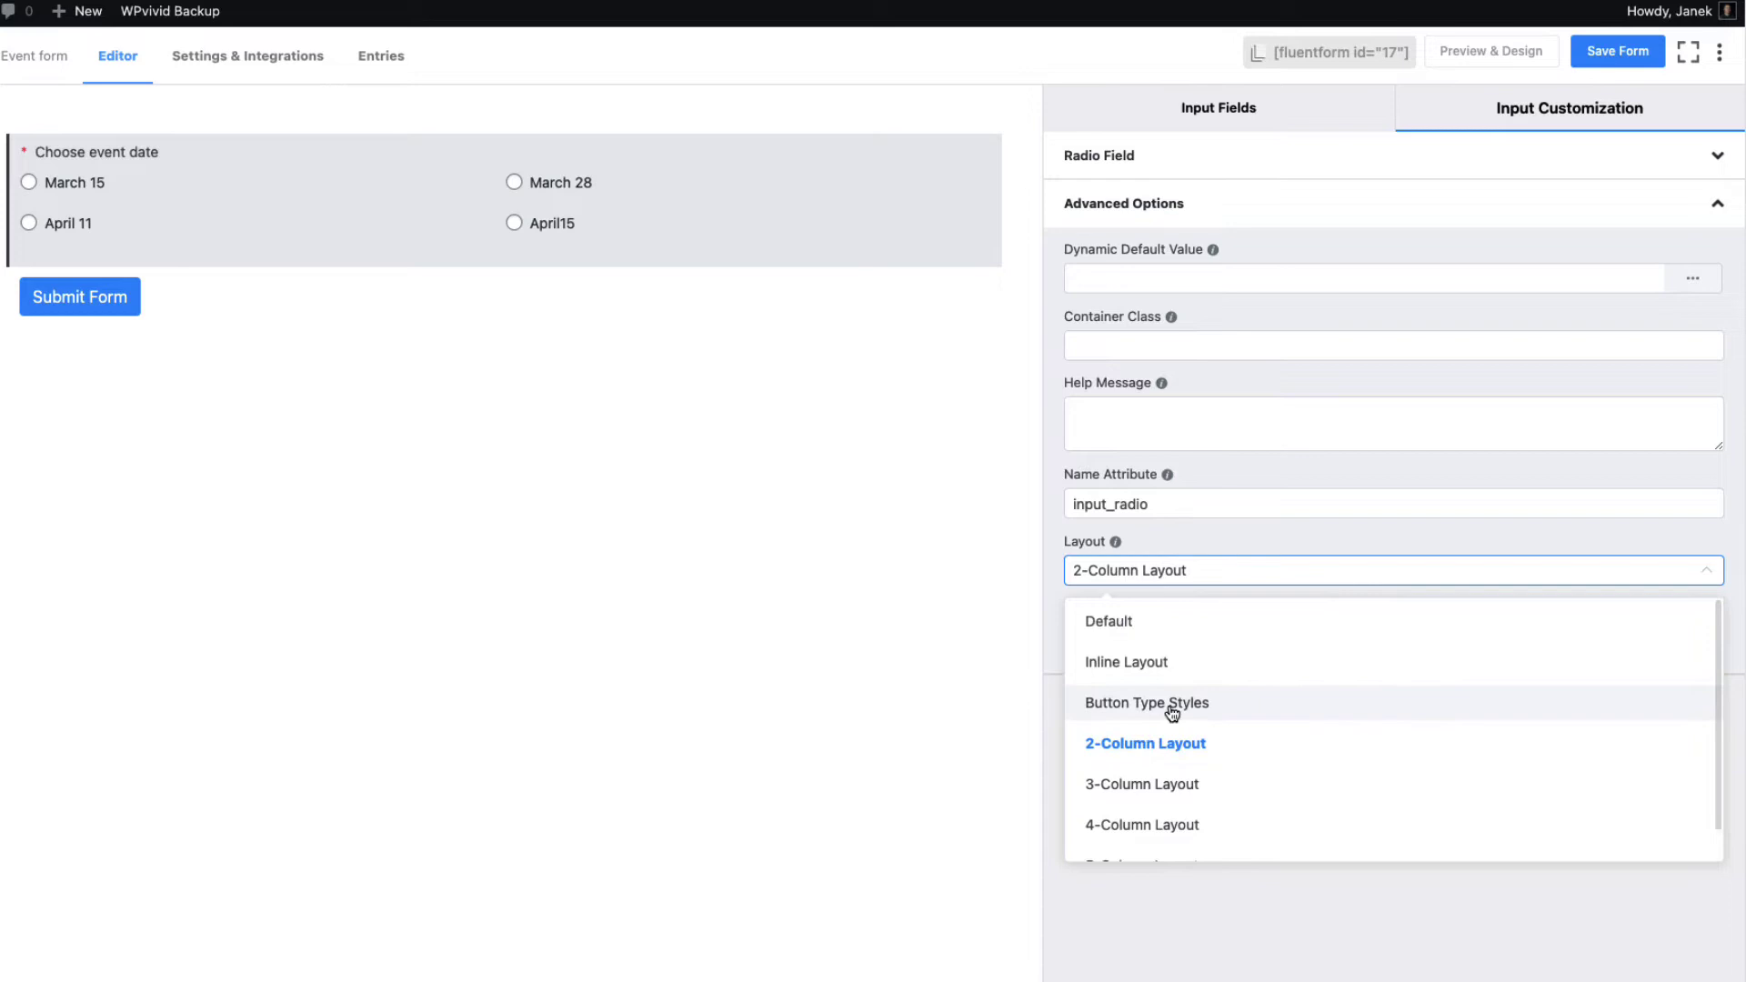
left_click(1169, 712)
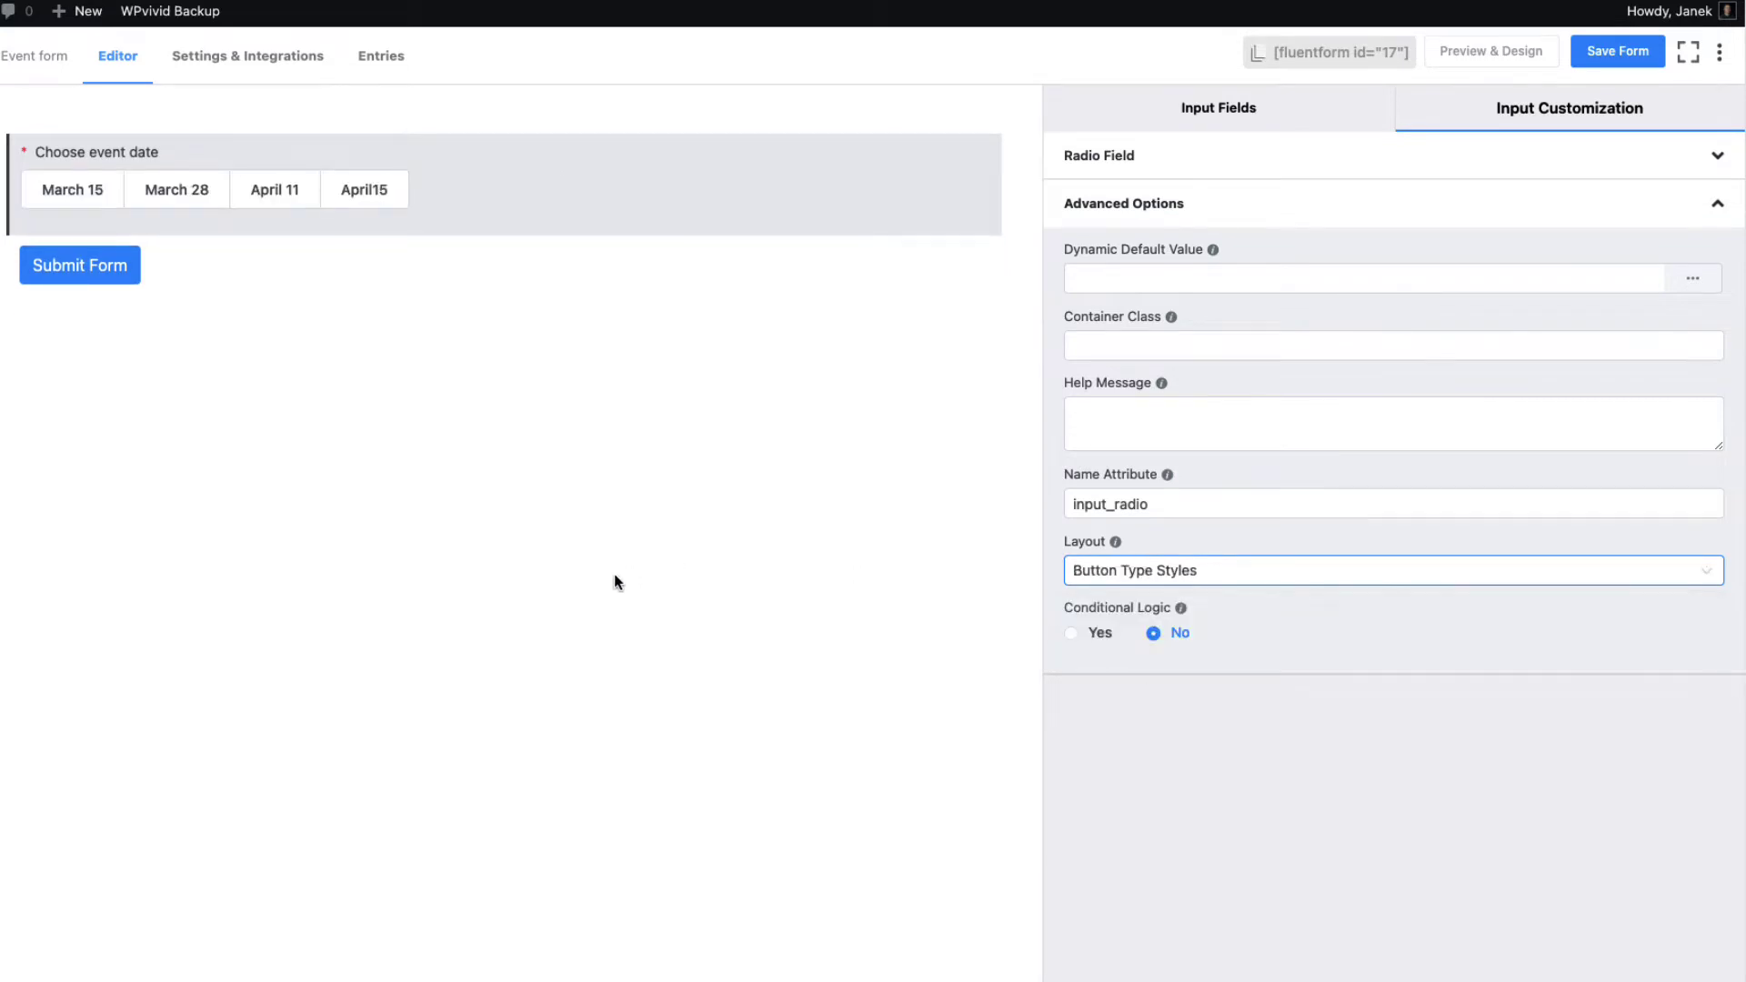
left_click(1462, 160)
Add a two-column row with a required Name text field, placeholder 'Enter your name', on the left
left_click(1242, 109)
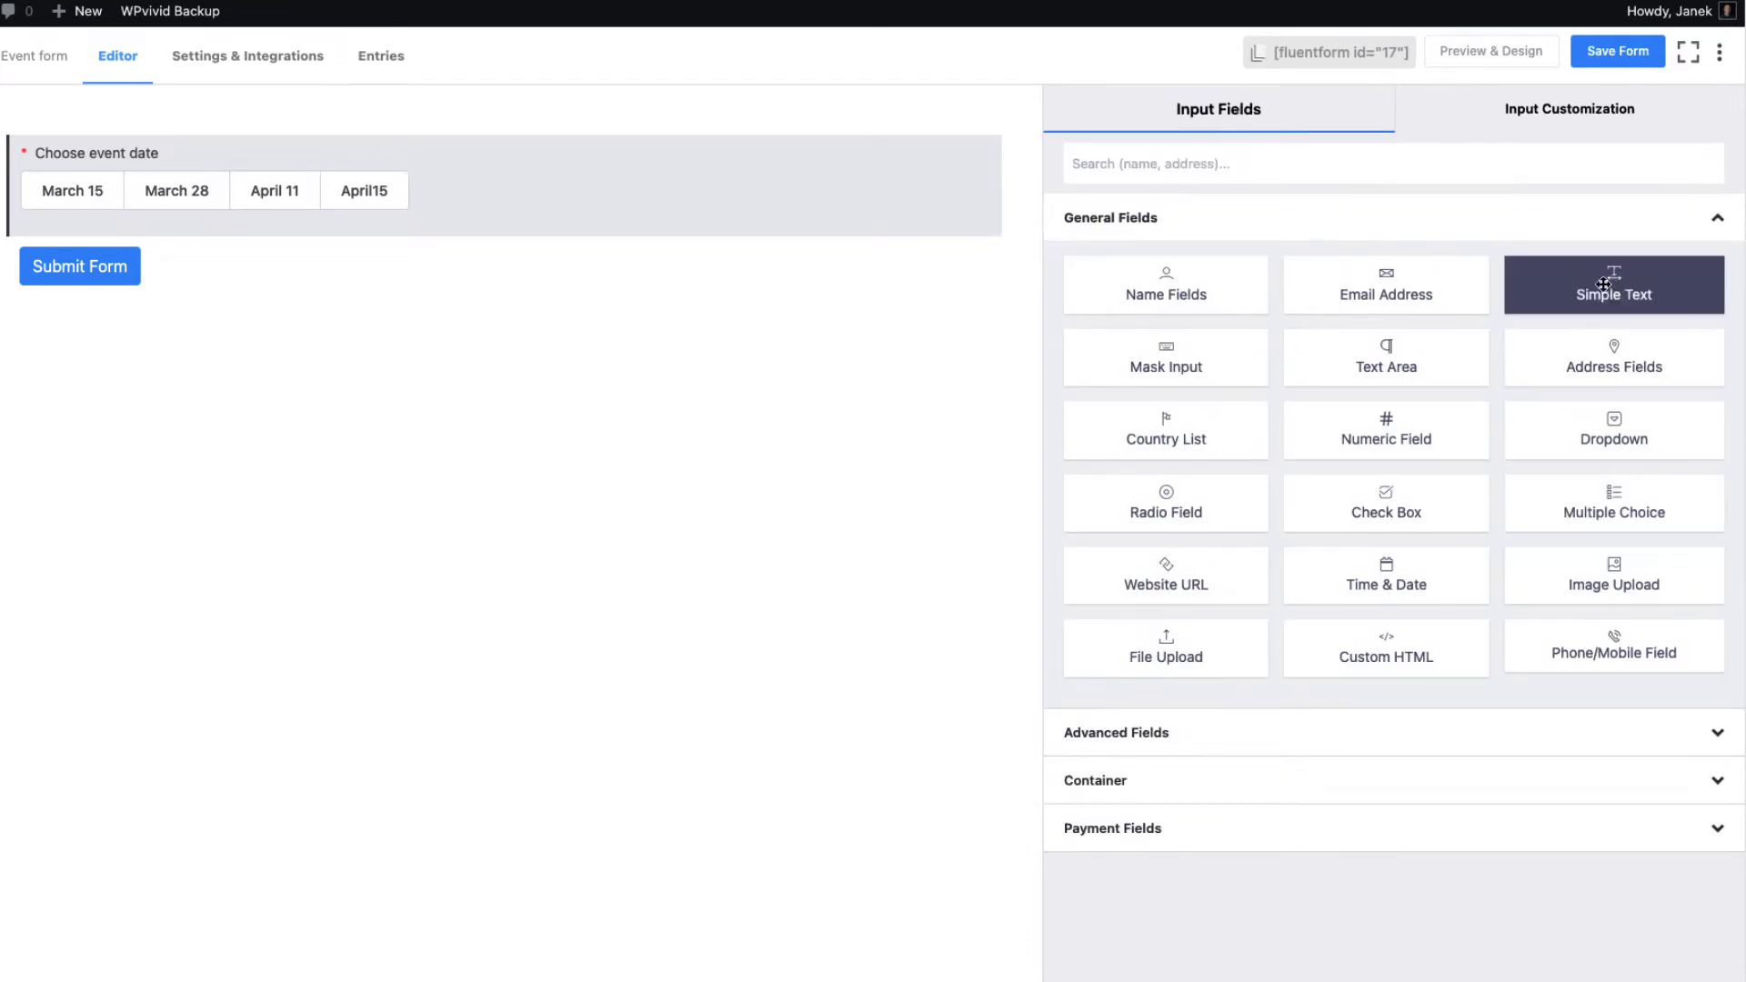
left_click(1206, 784)
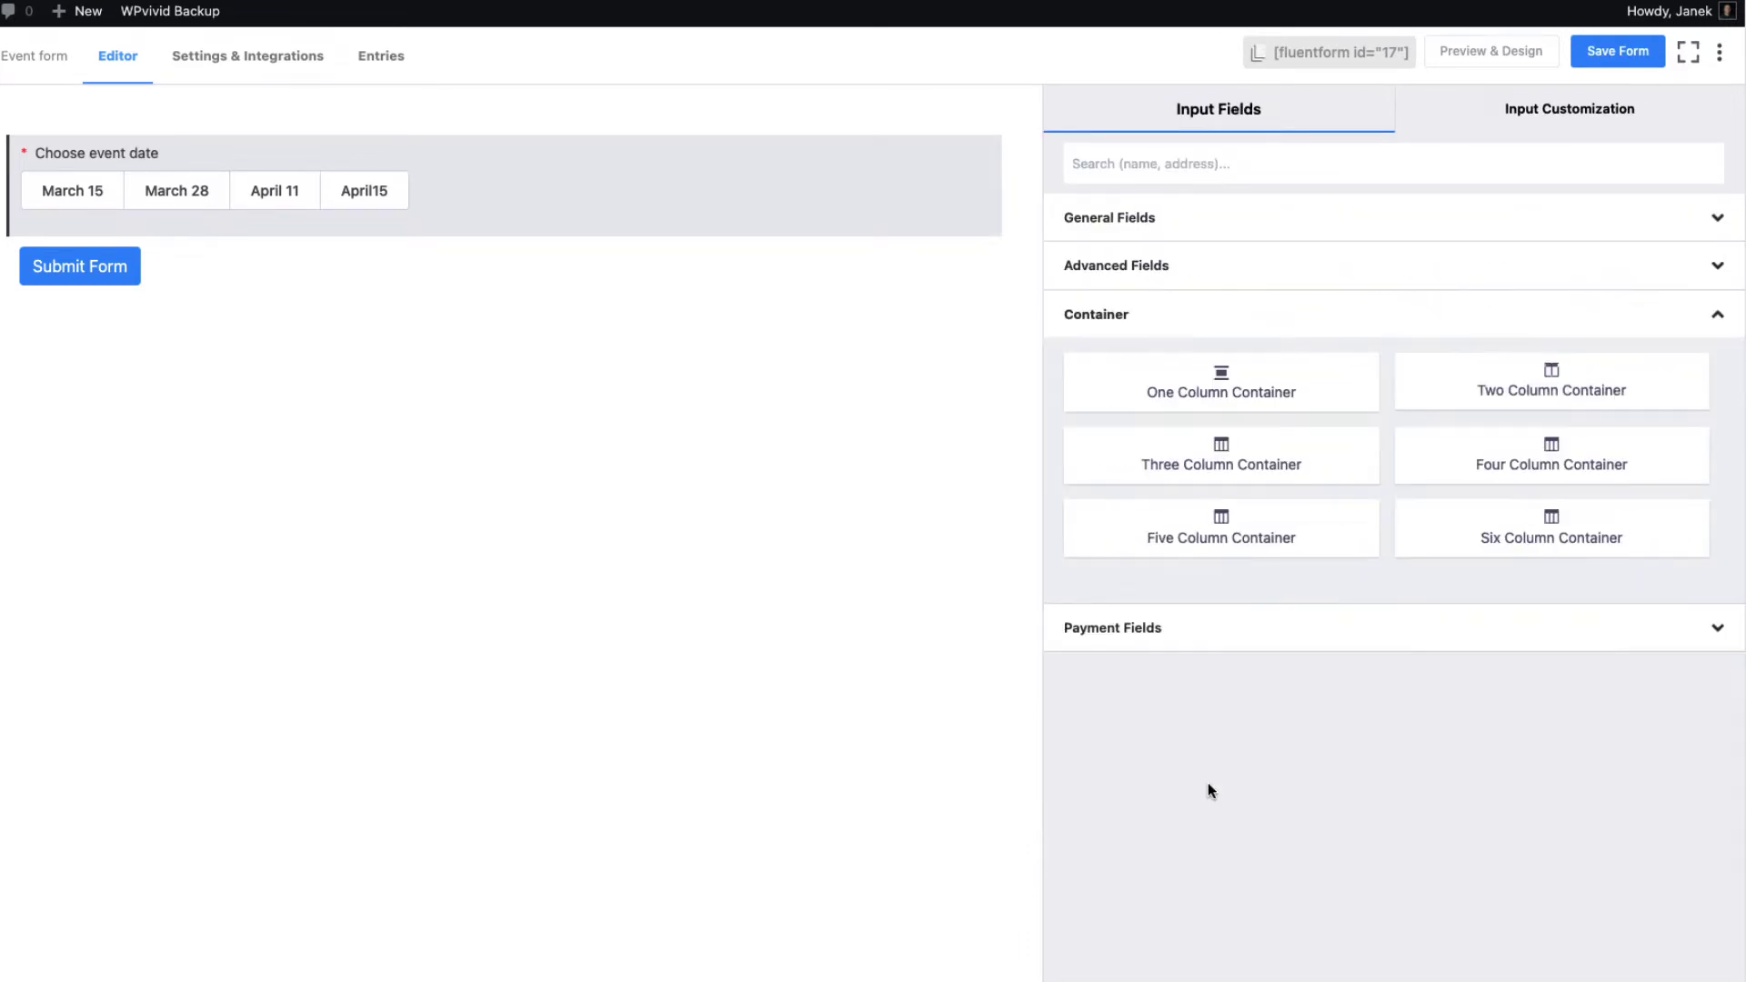
left_click(1552, 382)
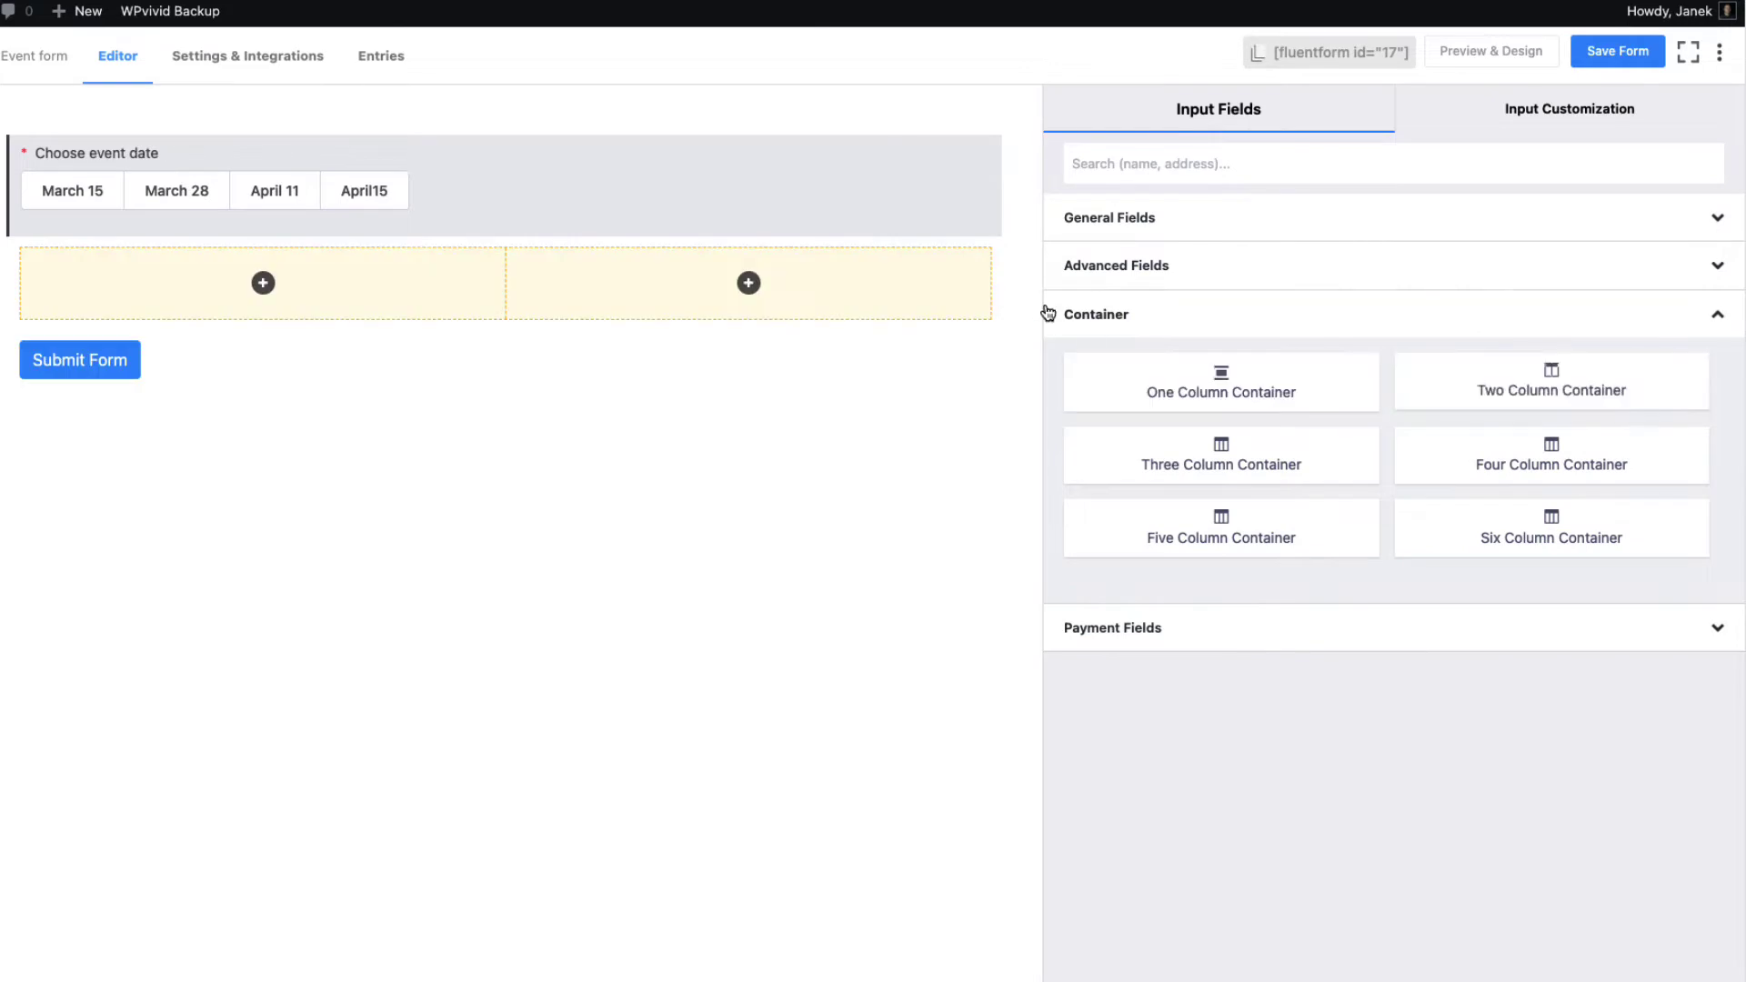
left_click(262, 284)
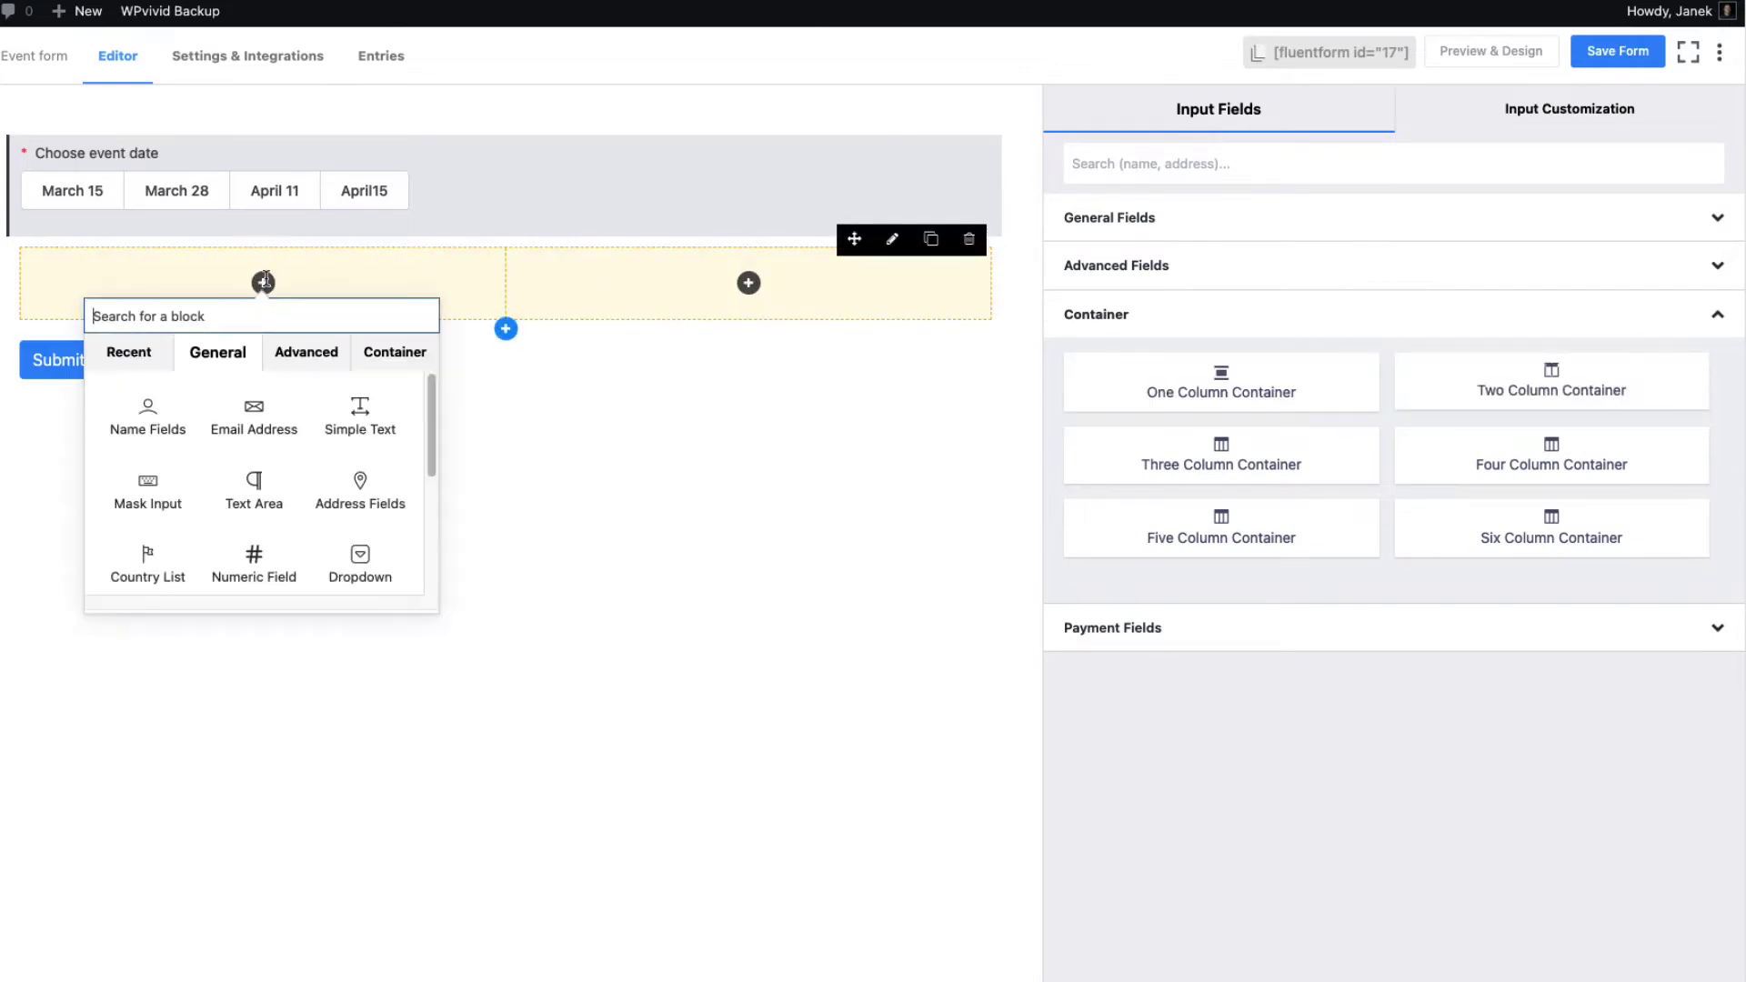
left_click(358, 406)
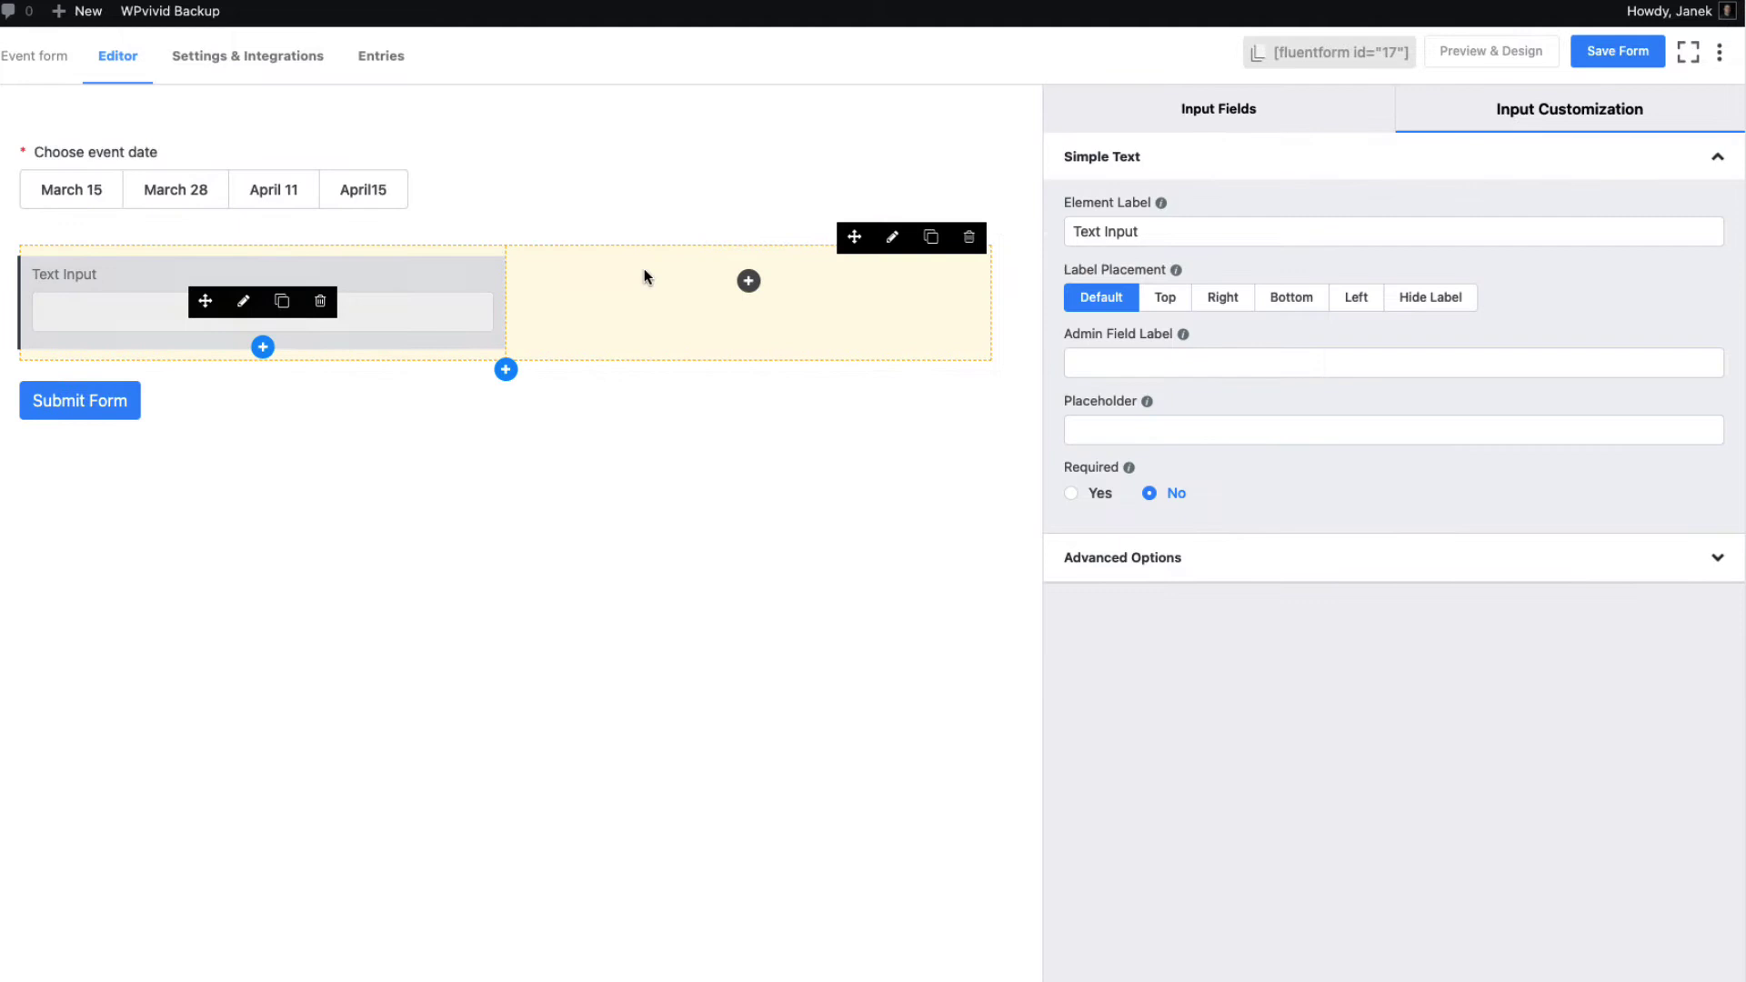
left_click_drag(1165, 229, 1017, 211)
type("Name")
left_click(1155, 429)
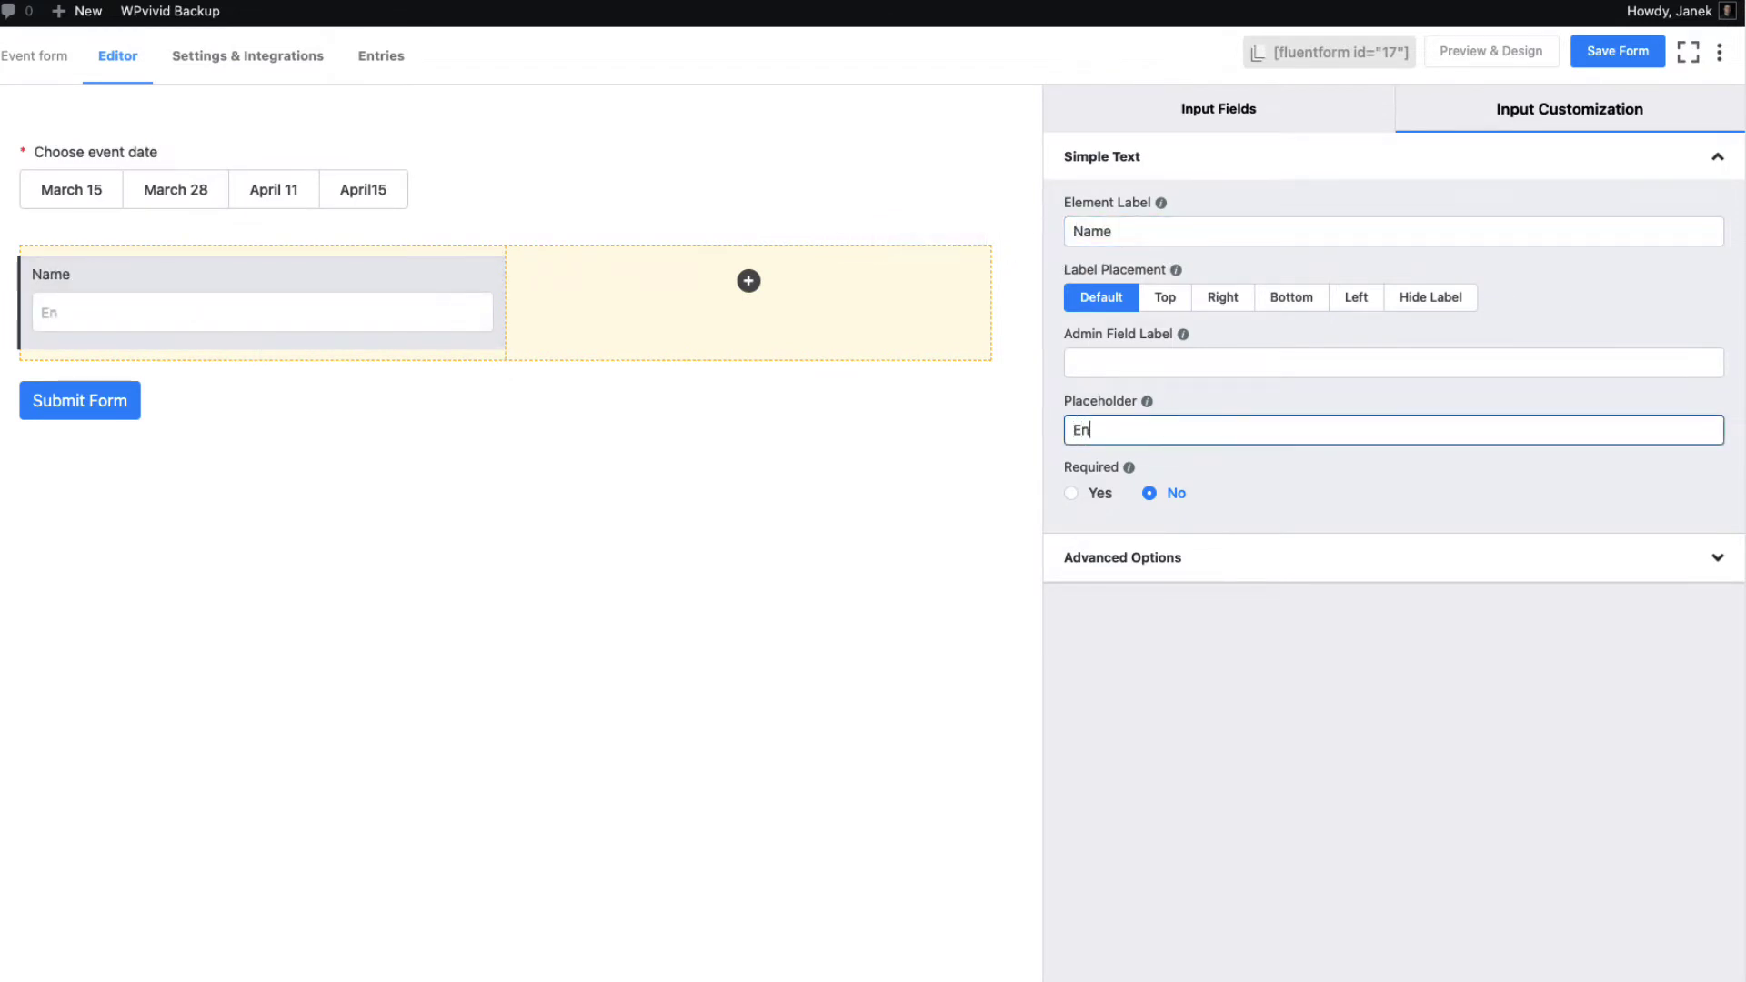
type("Enter your name")
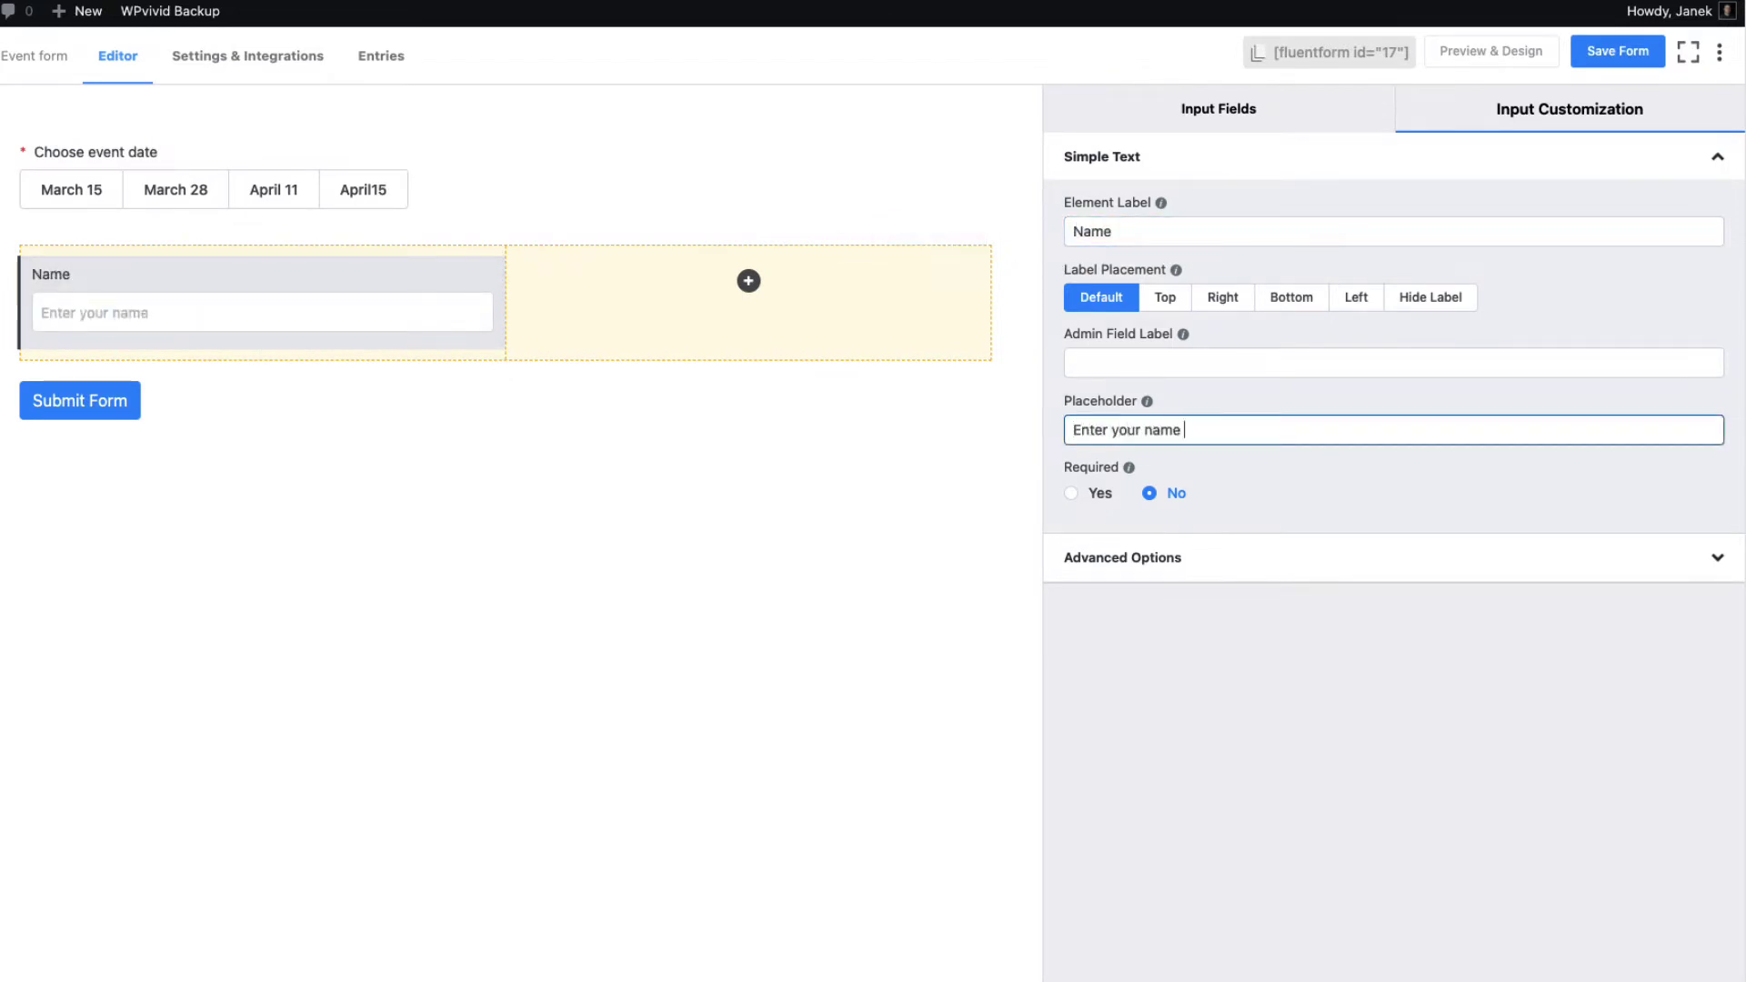
left_click(1072, 493)
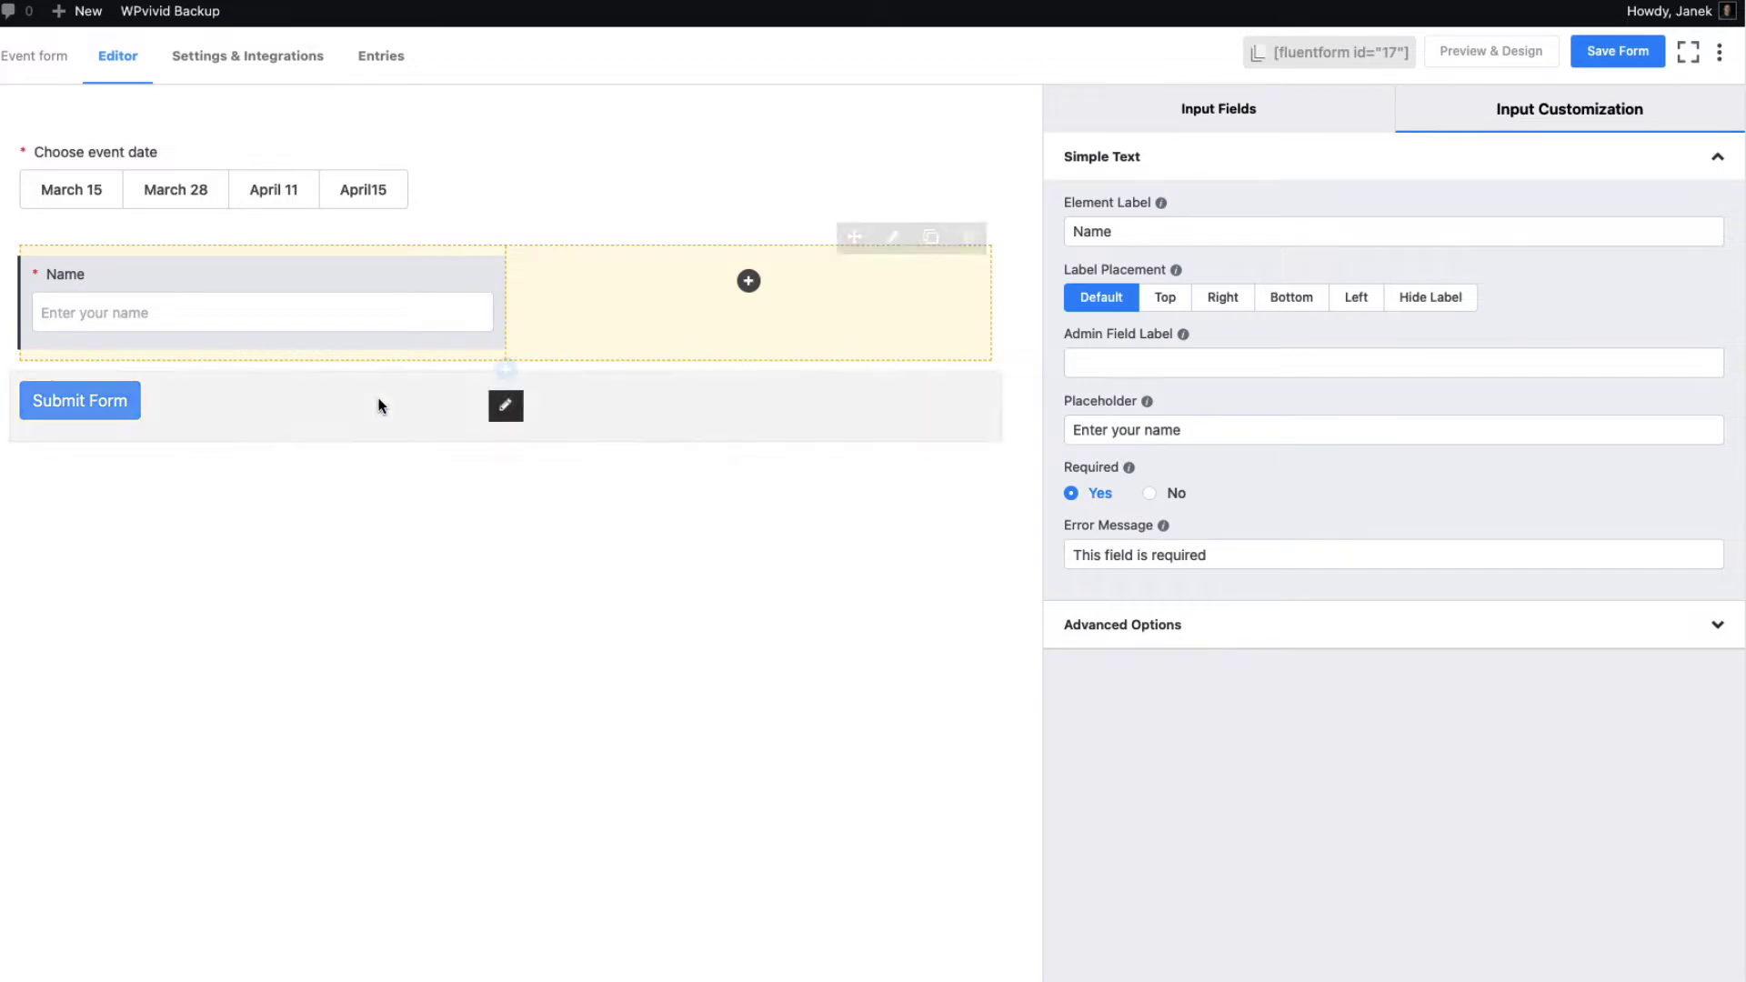
Put an Email field in the right column with placeholder 'Enter your email'
left_click(748, 282)
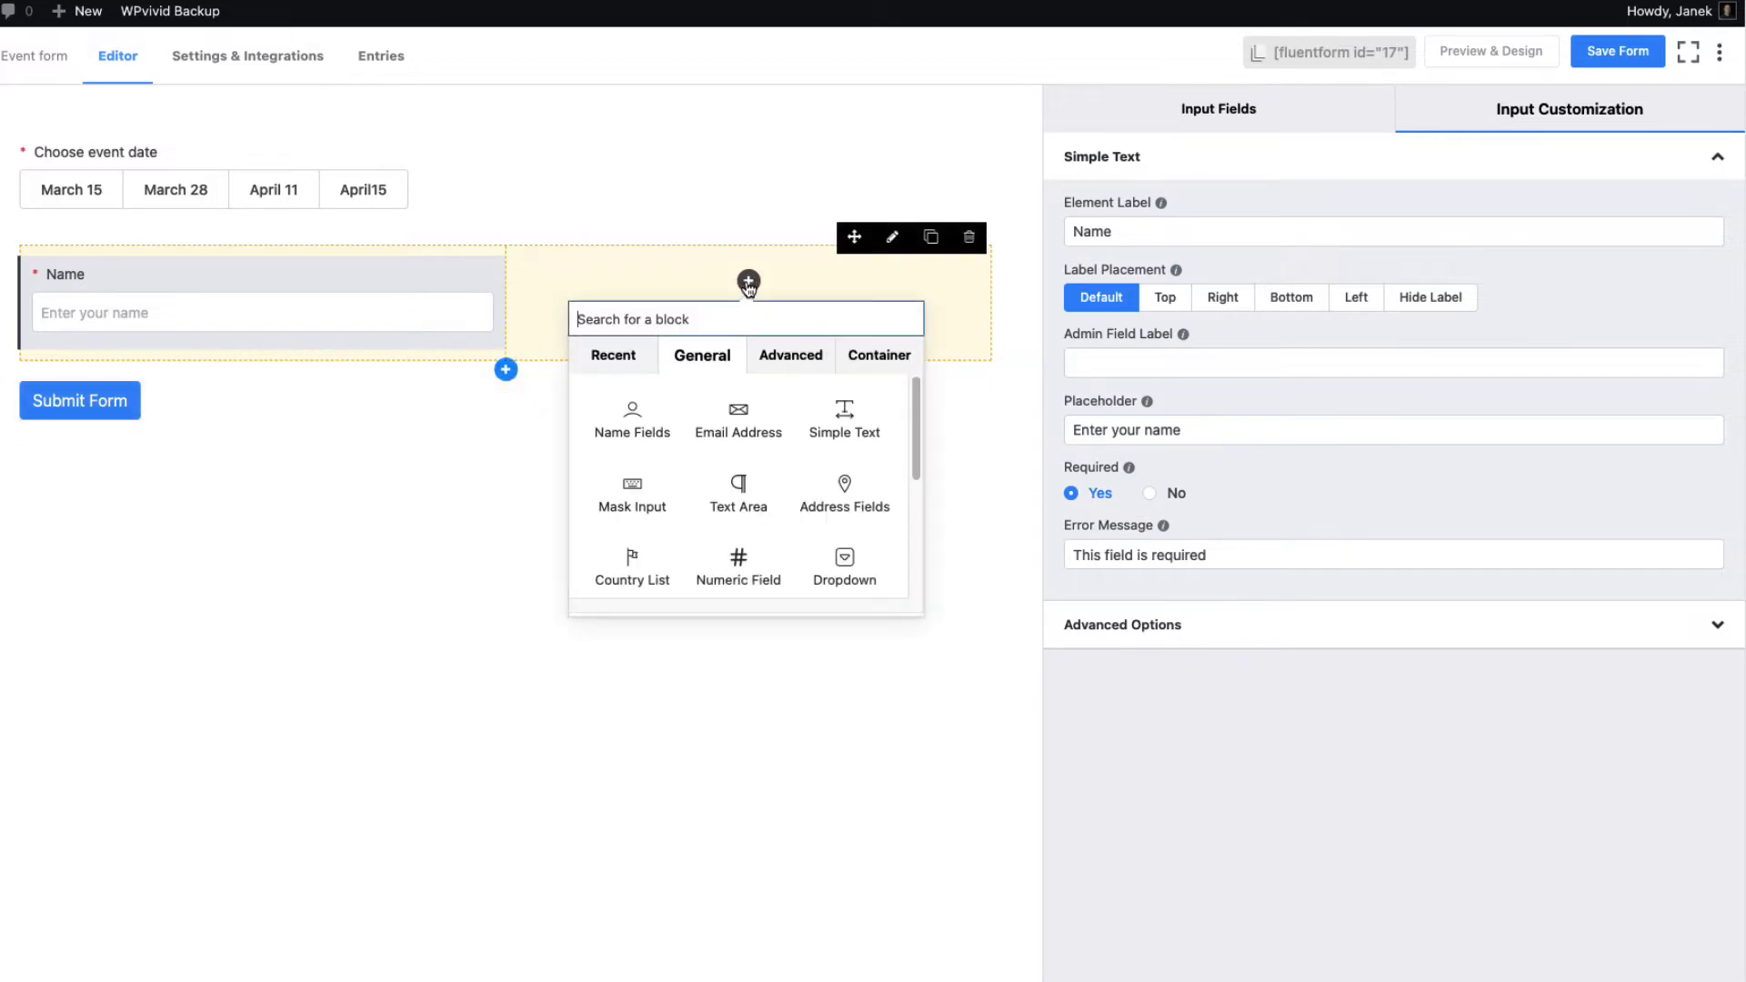
left_click(781, 408)
triple_click(1182, 430)
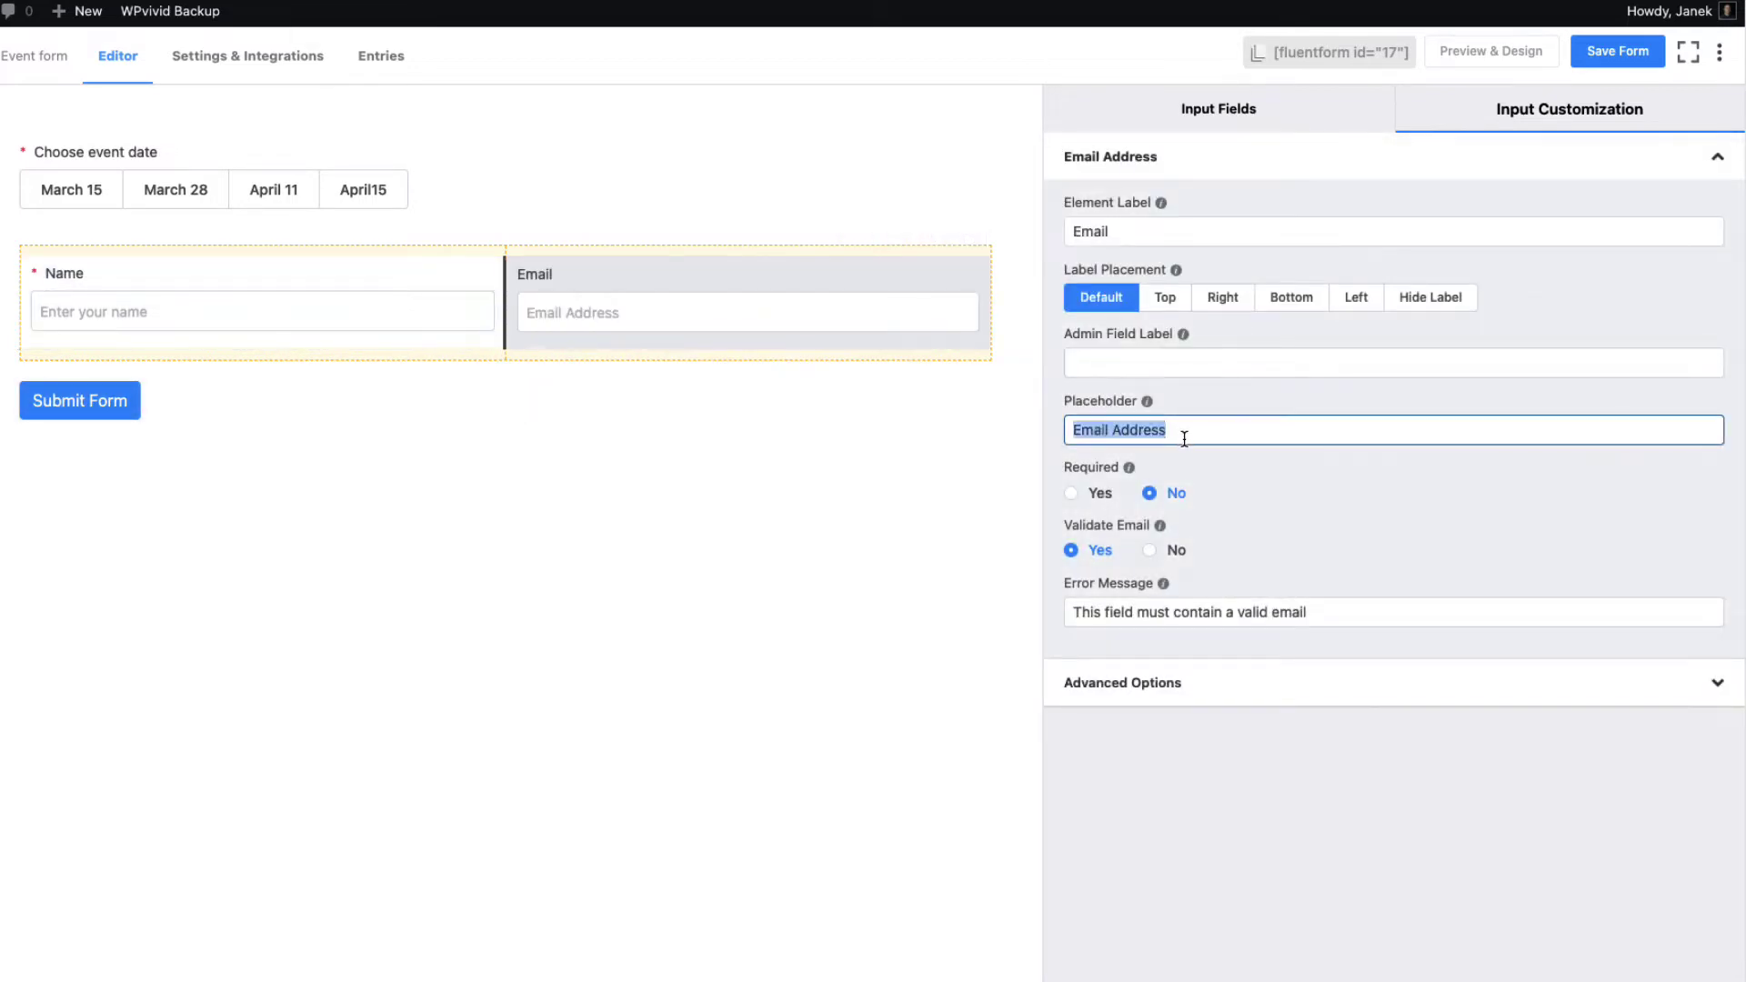
type("Enter your email")
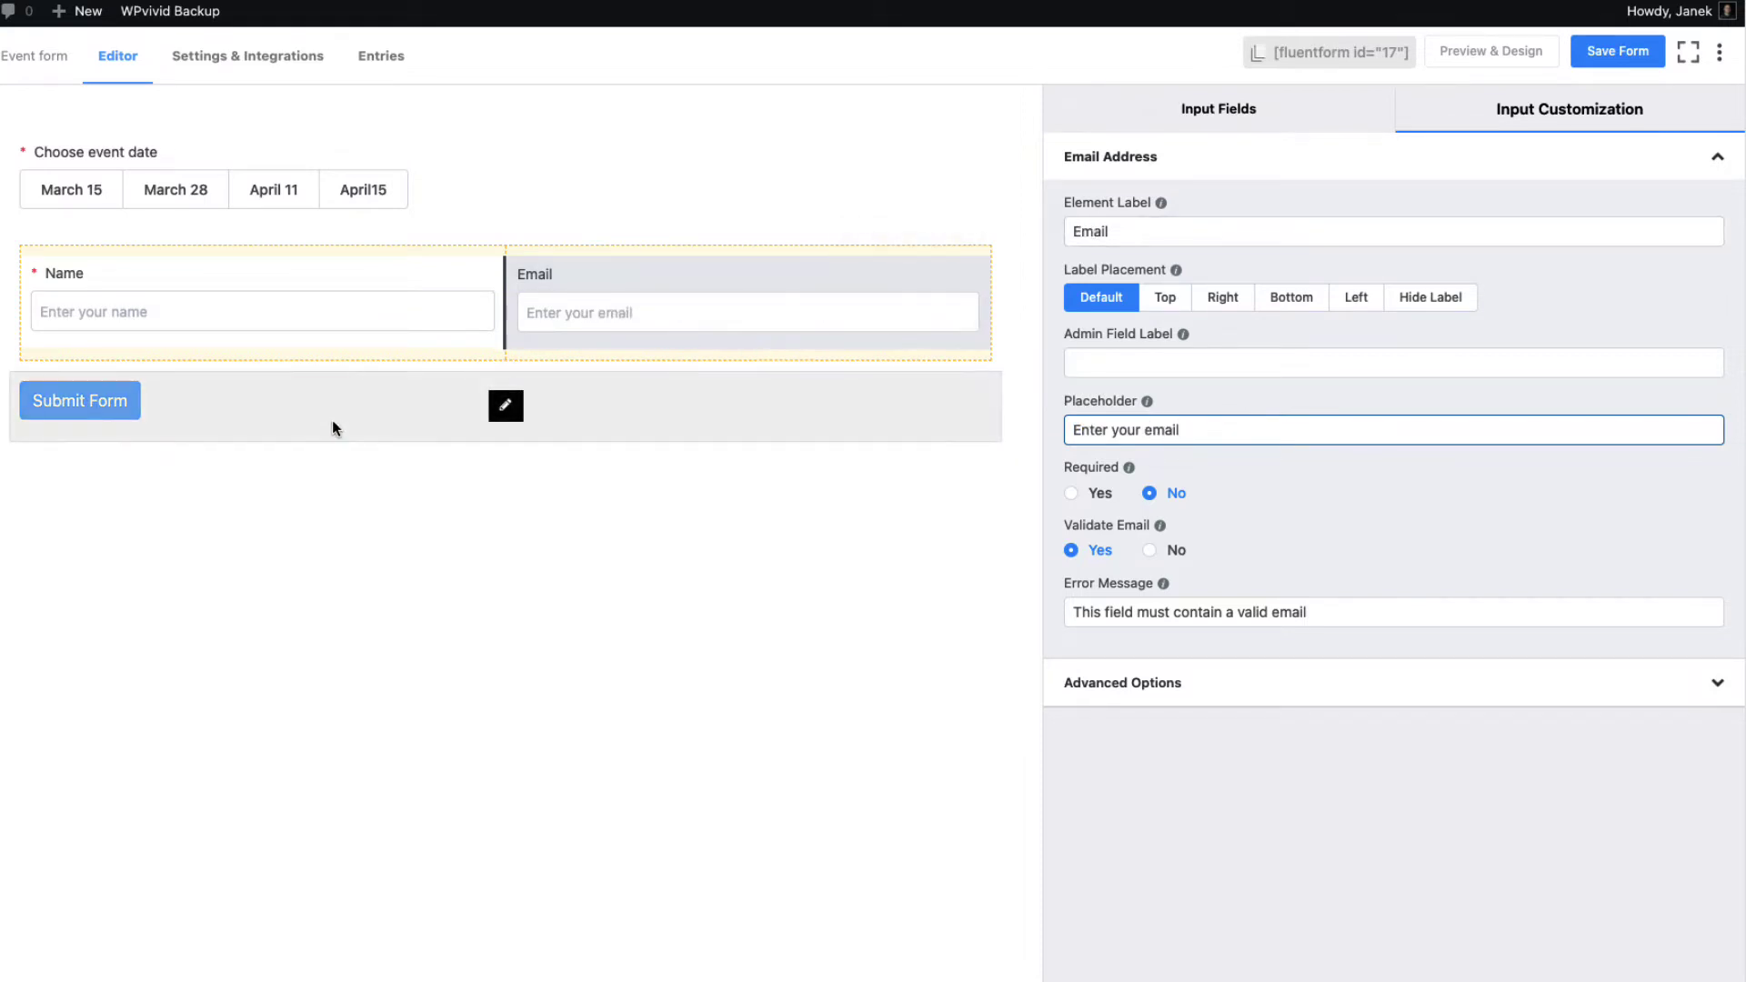
Add a Repeat Field after the Name and Email row and set its Element Label to 'Participants'
left_click(1242, 113)
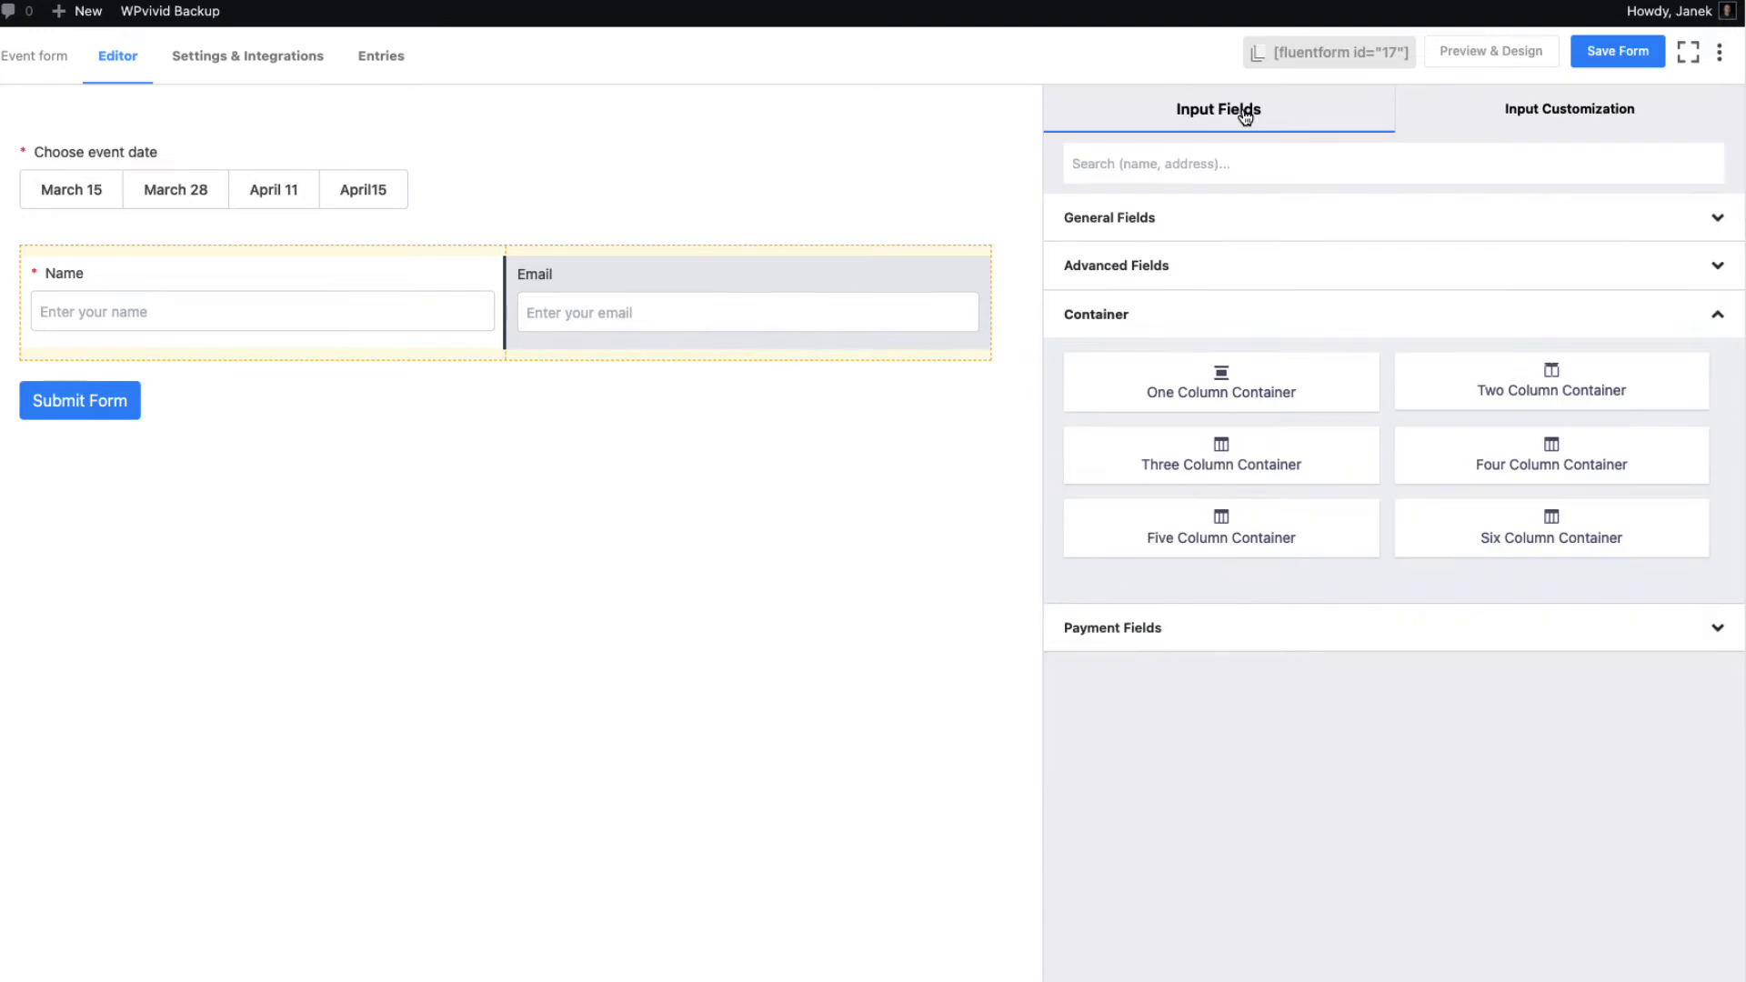
left_click(1208, 271)
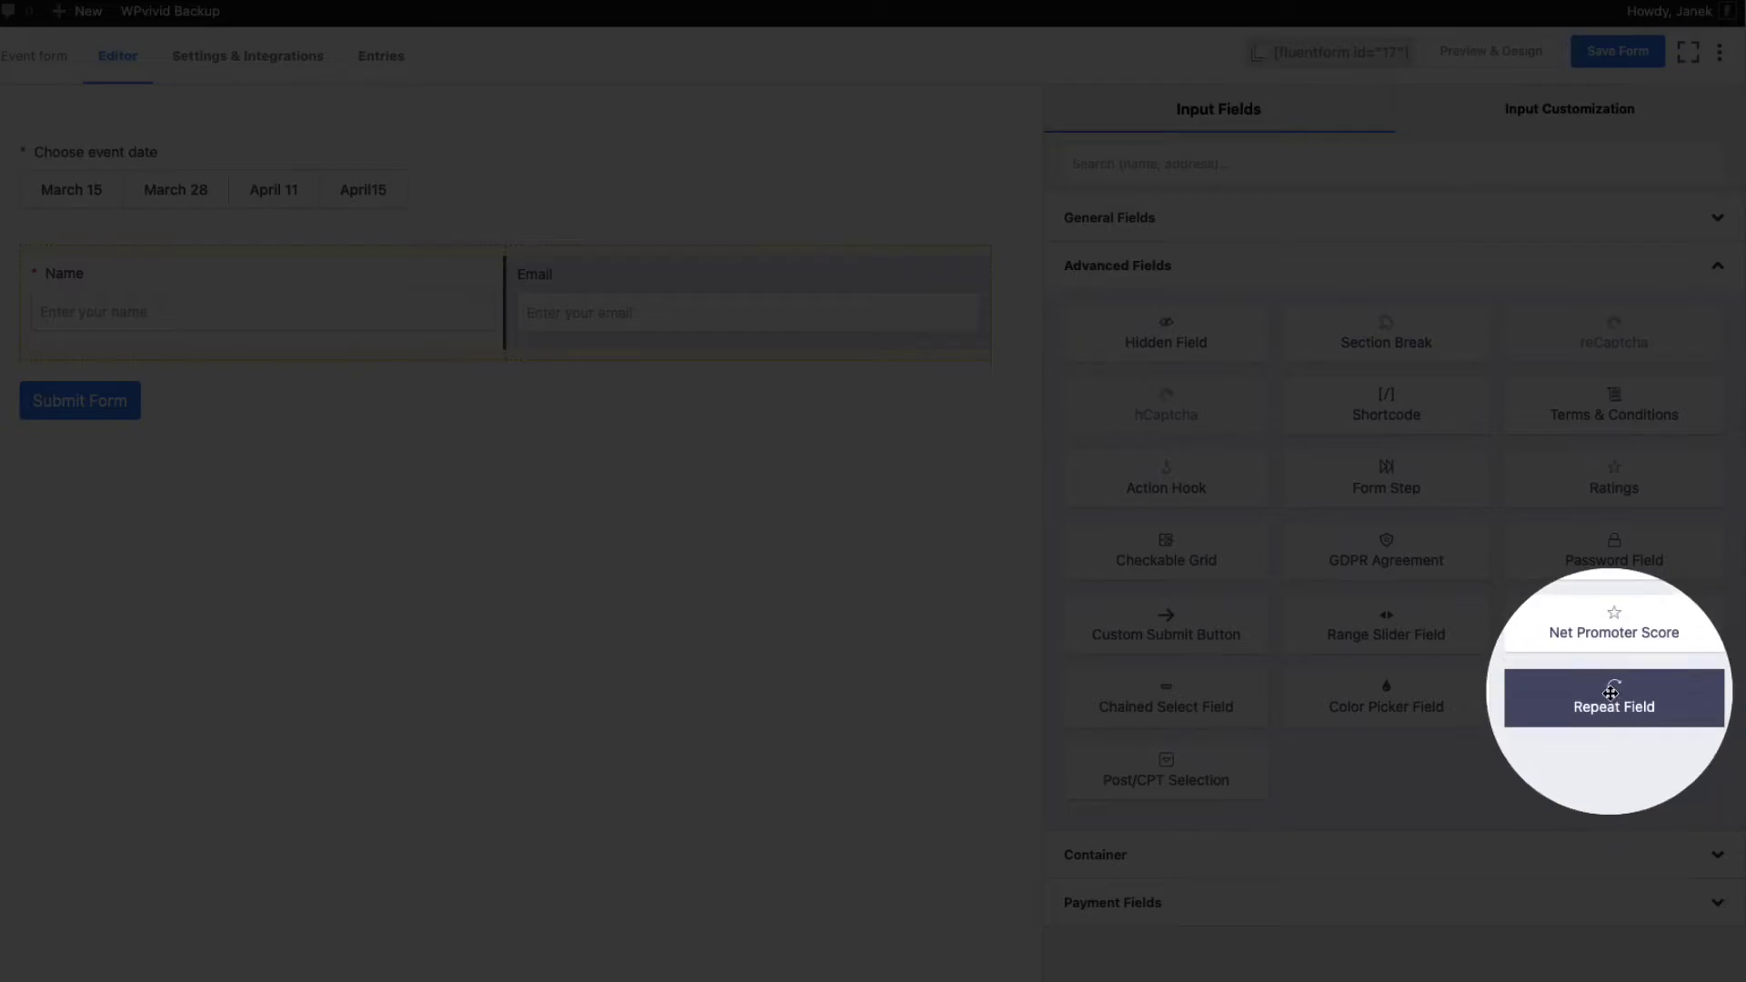
left_click(1615, 697)
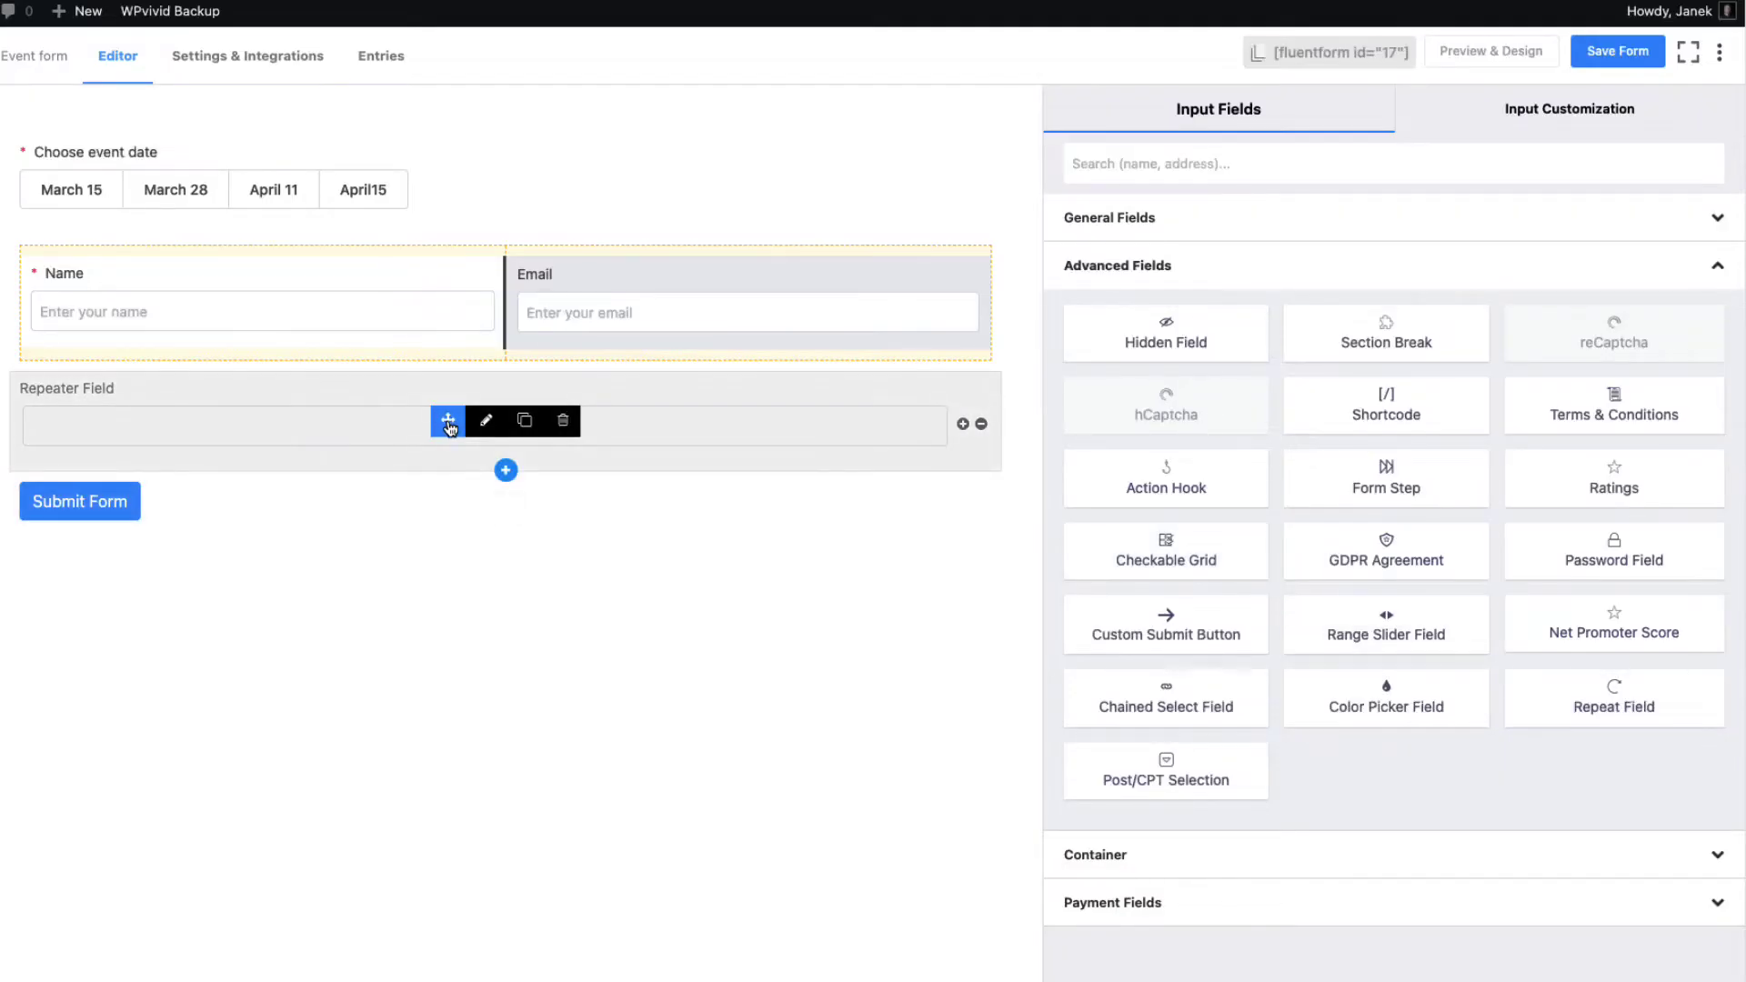
mouse_move(448, 425)
left_mouse_down()
mouse_move(465, 250)
mouse_move(469, 510)
mouse_move(476, 258)
mouse_move(475, 427)
left_mouse_up()
left_click(487, 422)
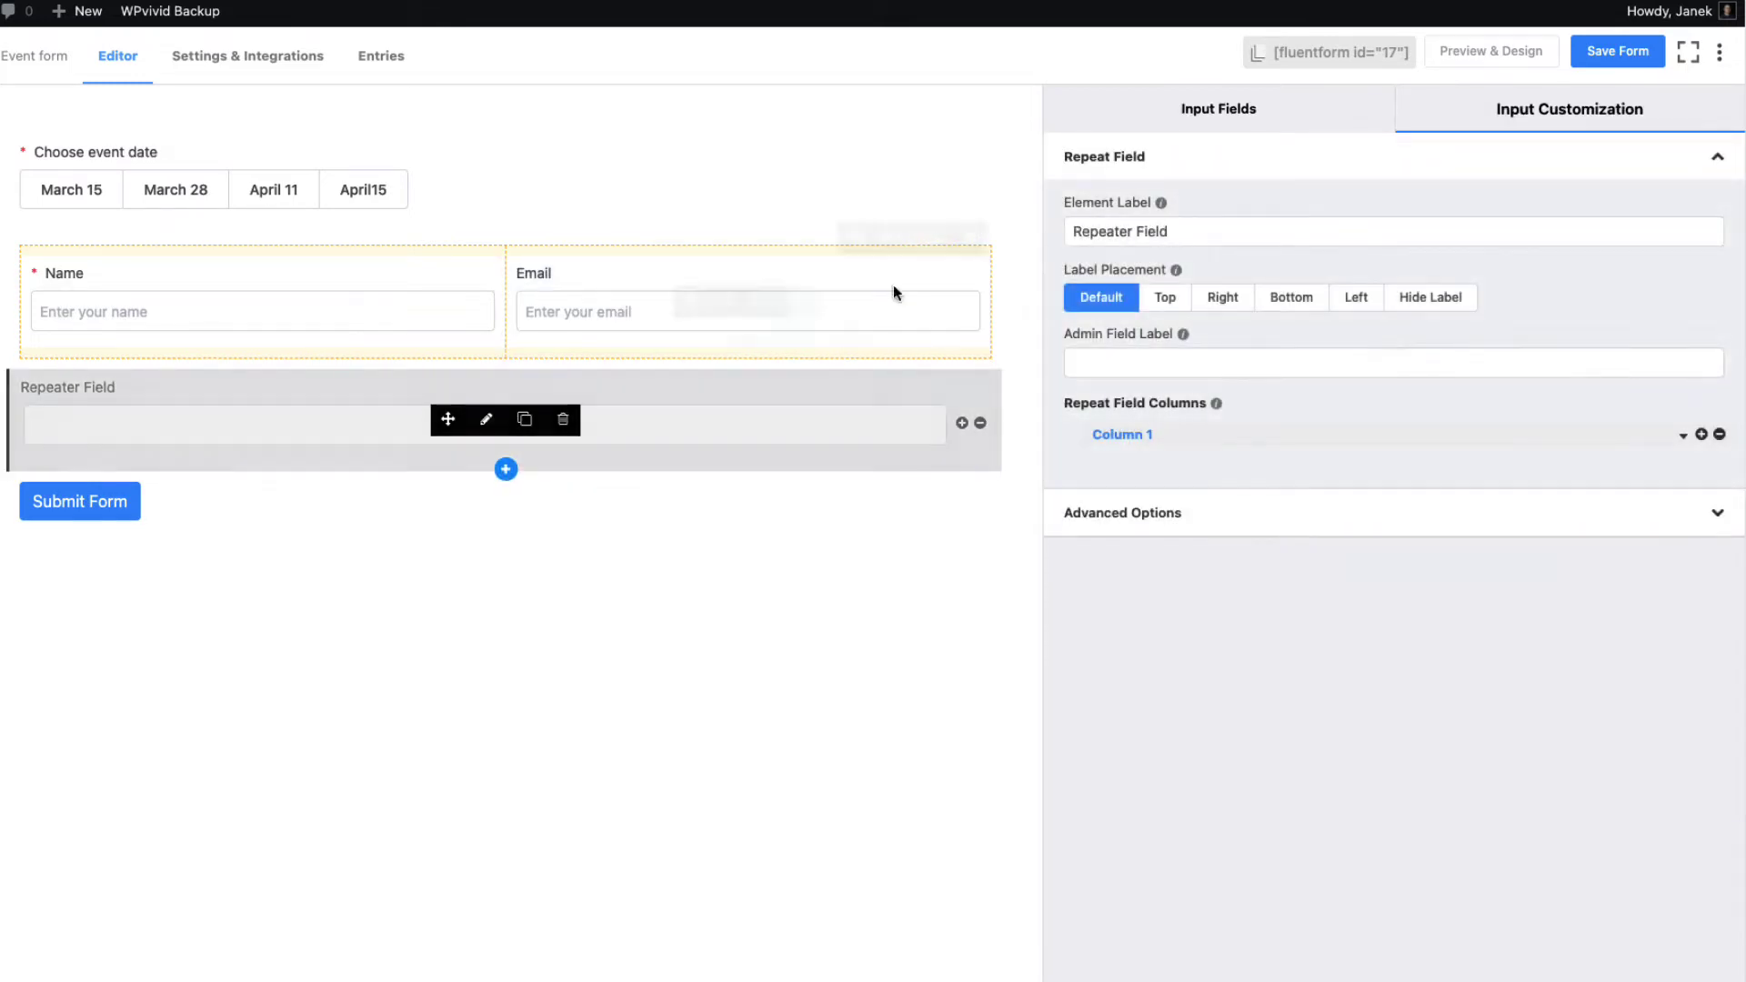
left_click_drag(1179, 231, 1100, 216)
type("Participant")
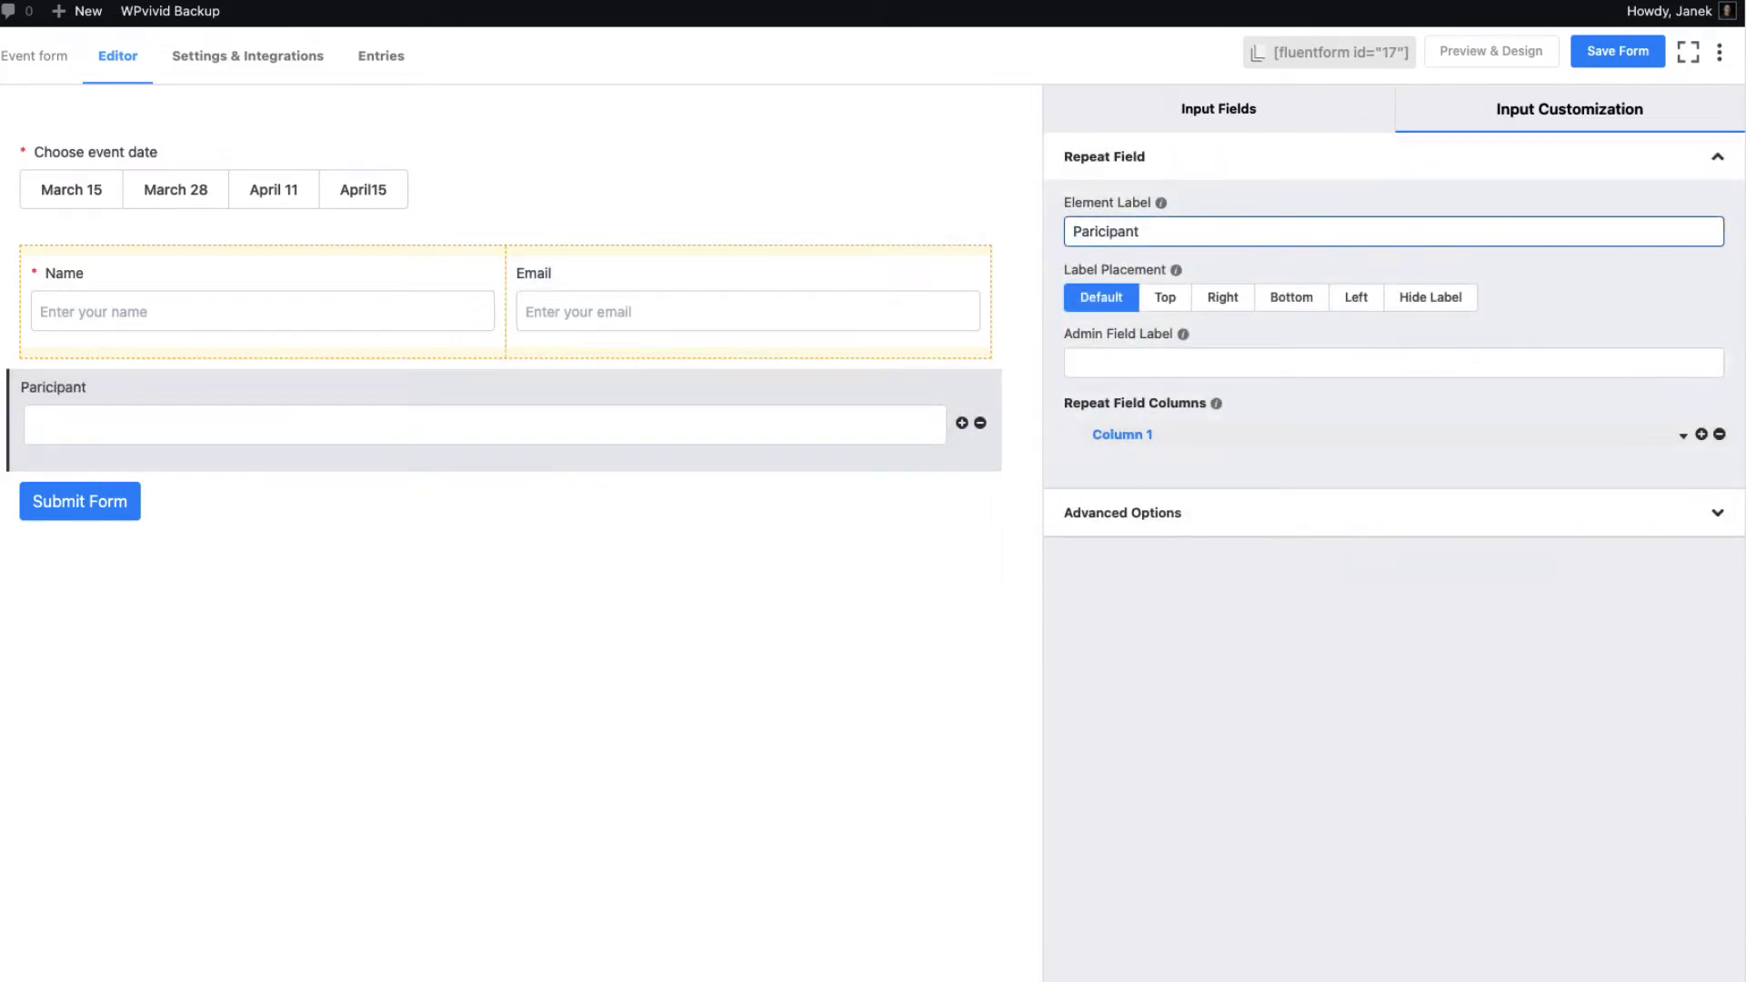
type("s")
left_click(1095, 231)
type("t")
left_click(1602, 297)
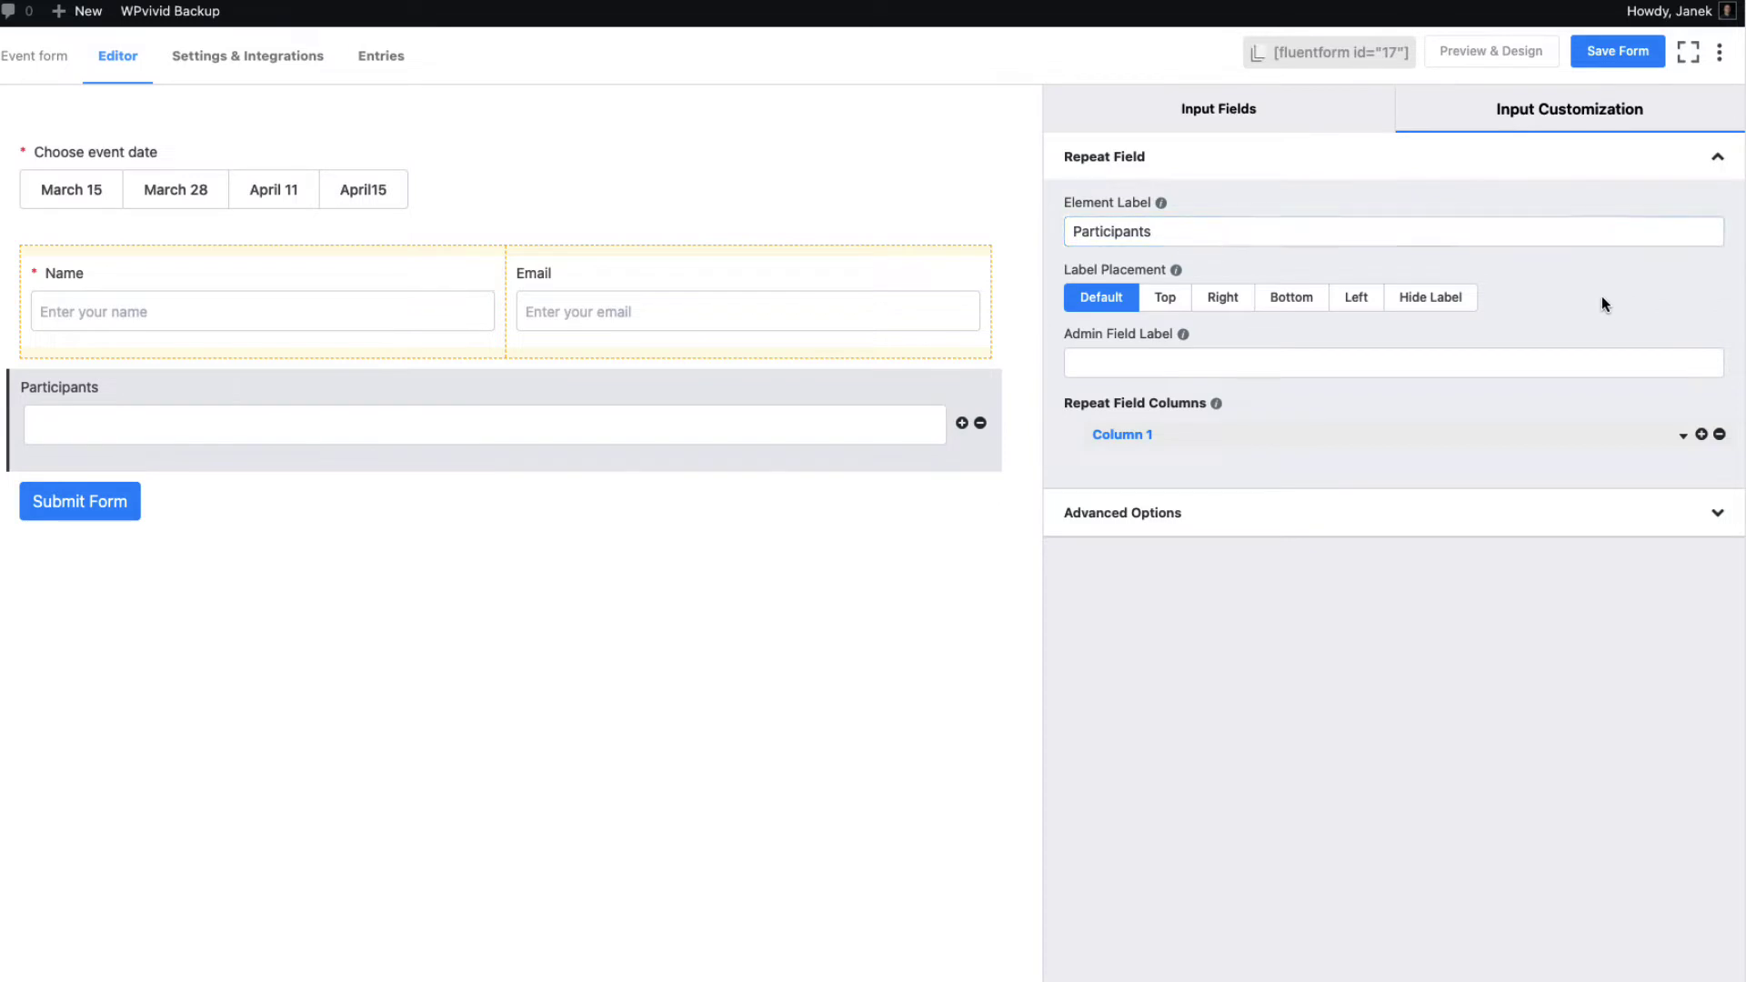
Hide the Participants label and name Column 1 'Participant name' with placeholder 'Name'
left_click(1446, 308)
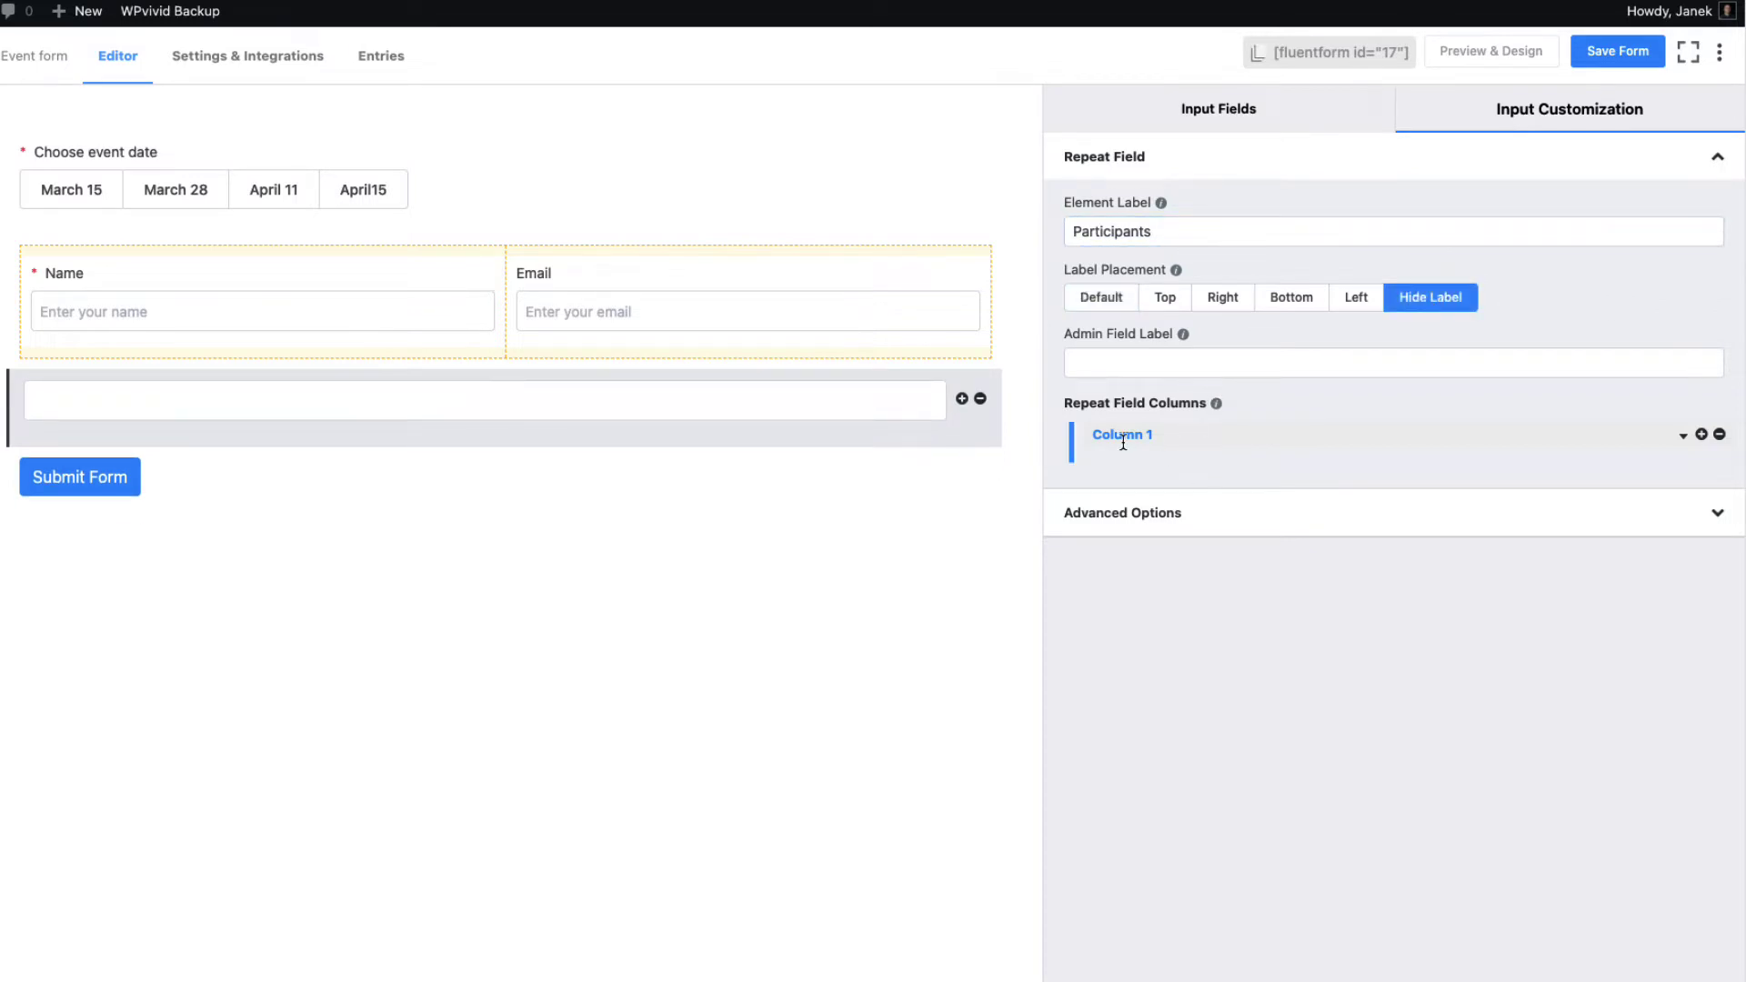
left_click(1681, 437)
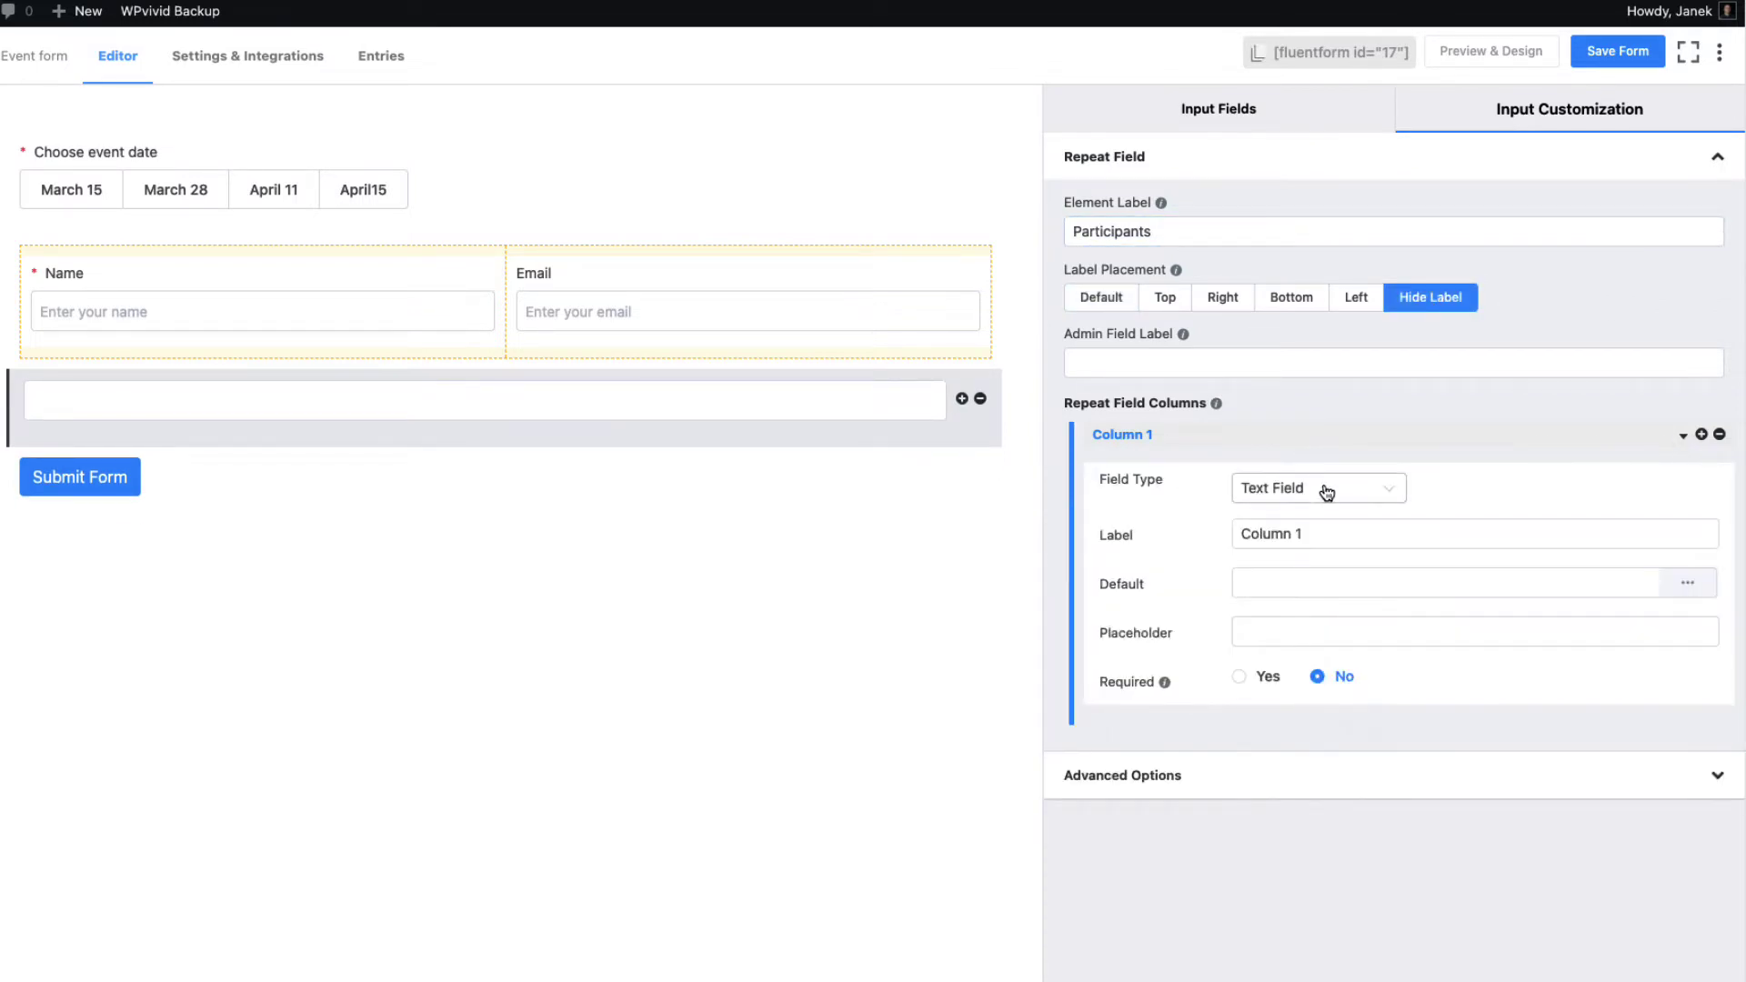
left_click_drag(1312, 533, 1167, 542)
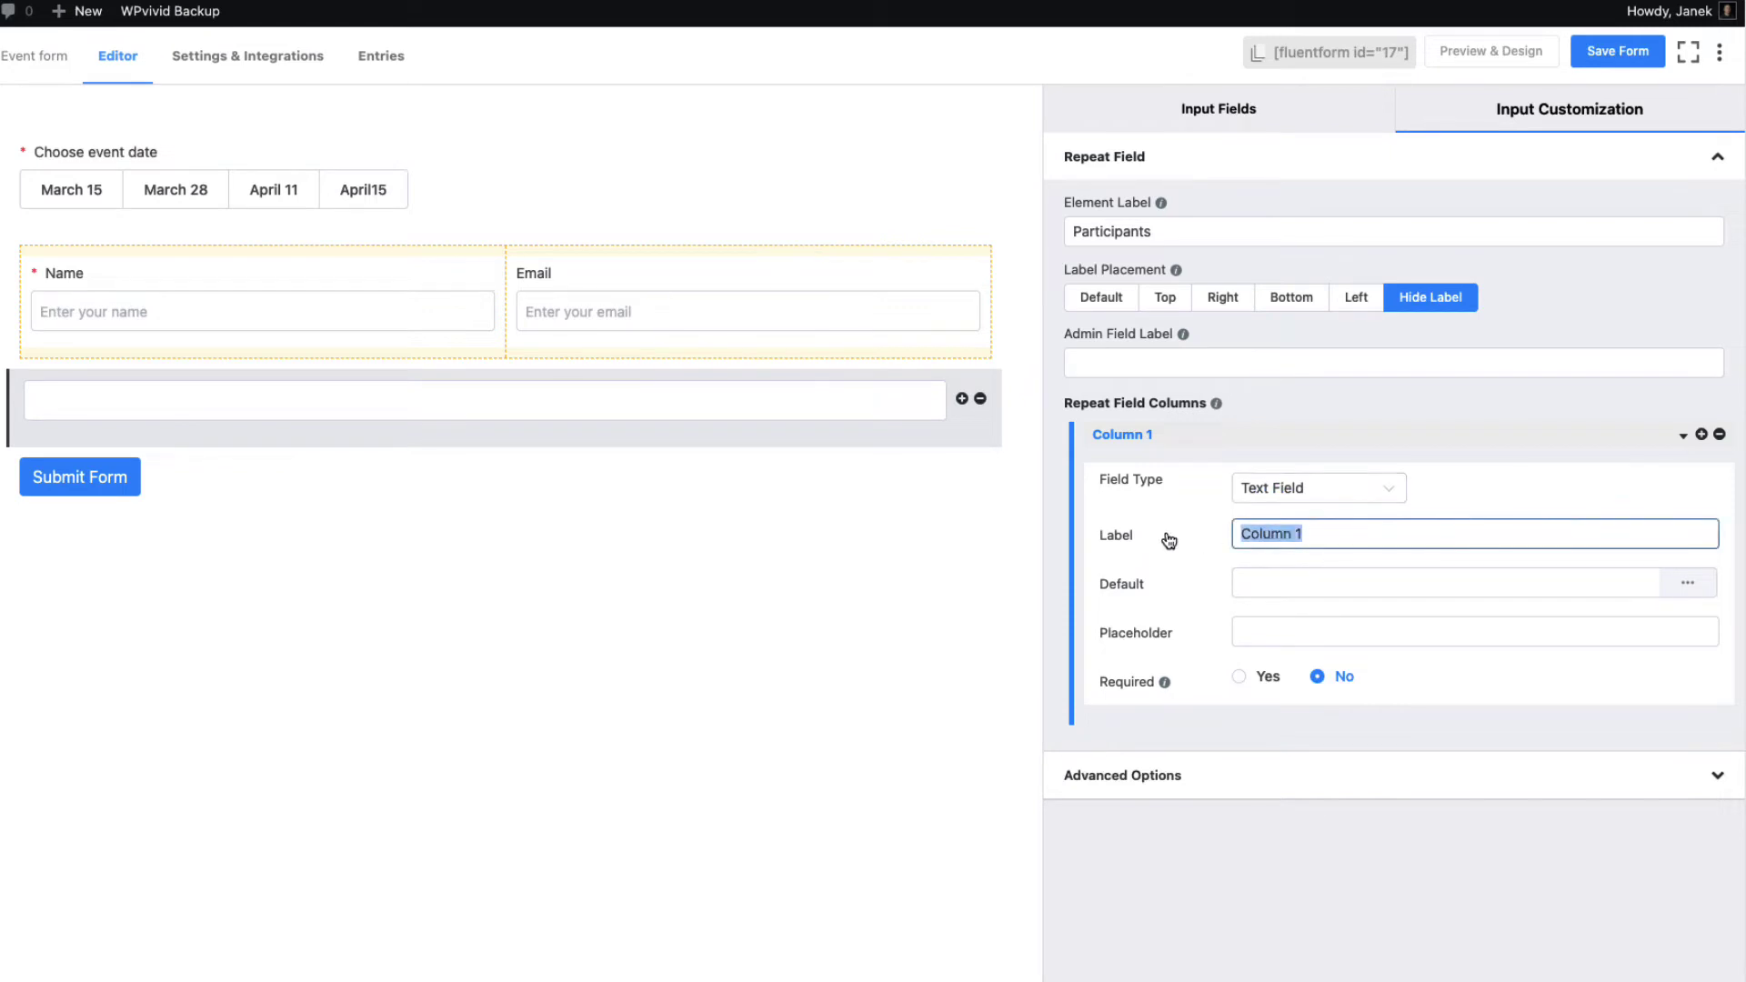
type("Participant")
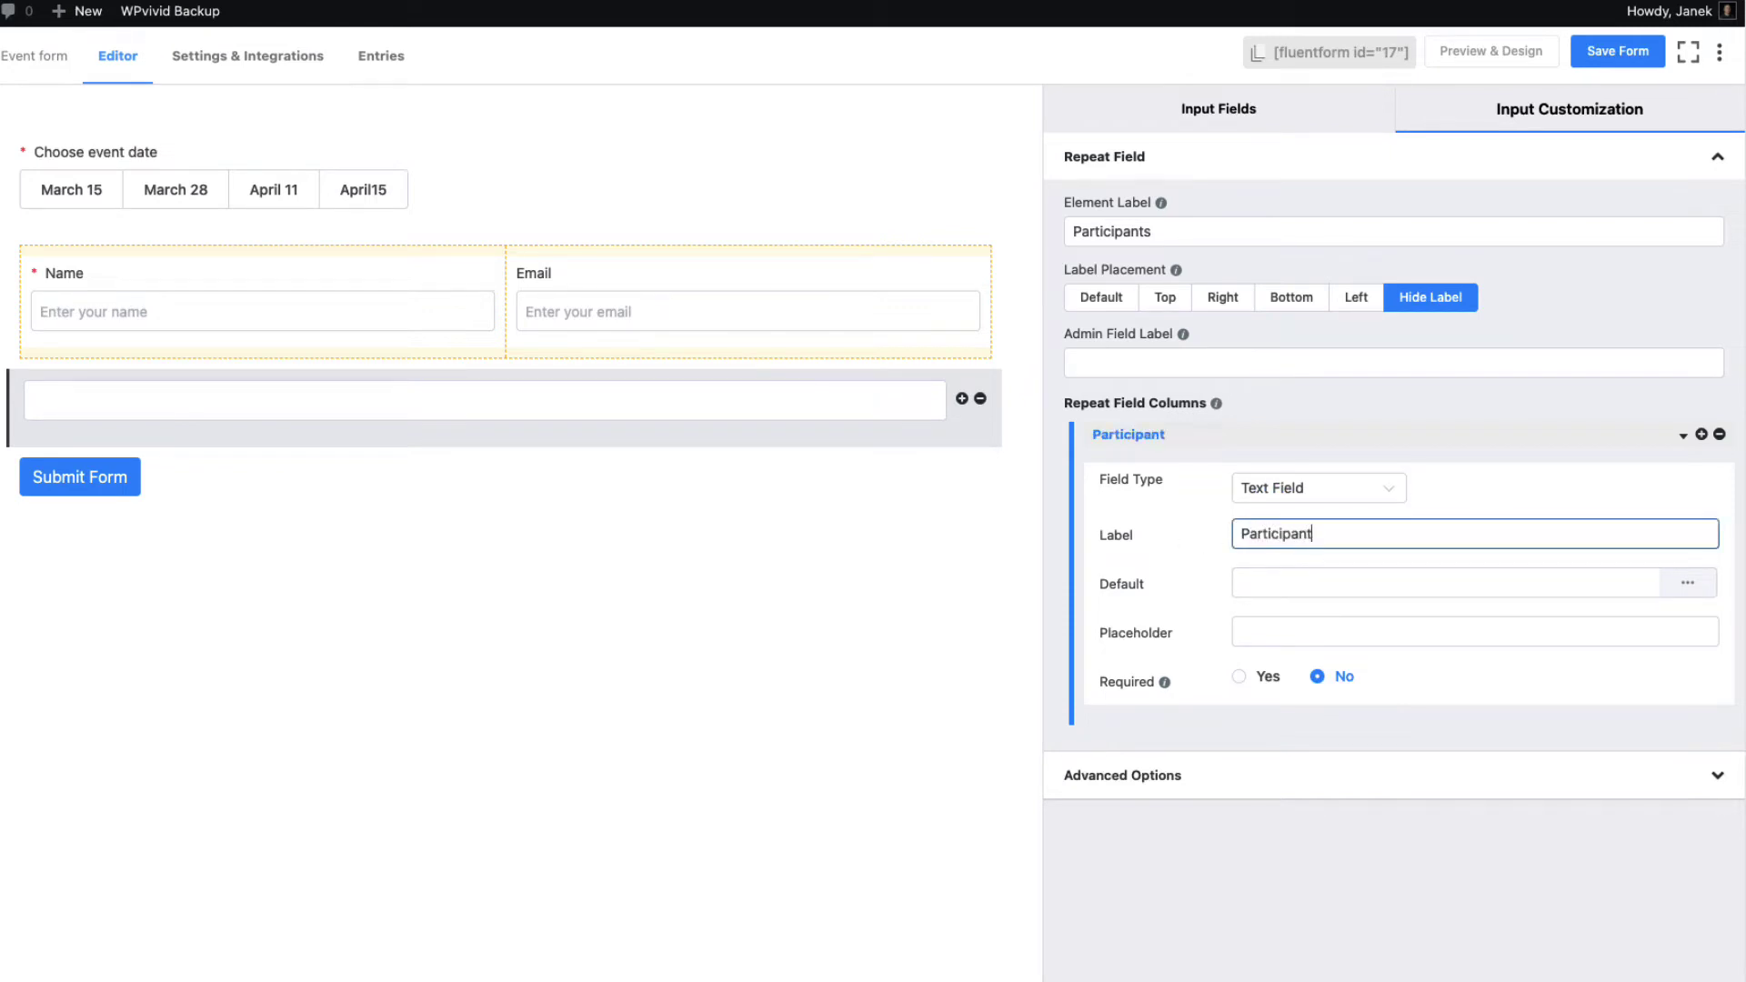
type(" name")
key("Tab")
left_click(1267, 632)
type("Name")
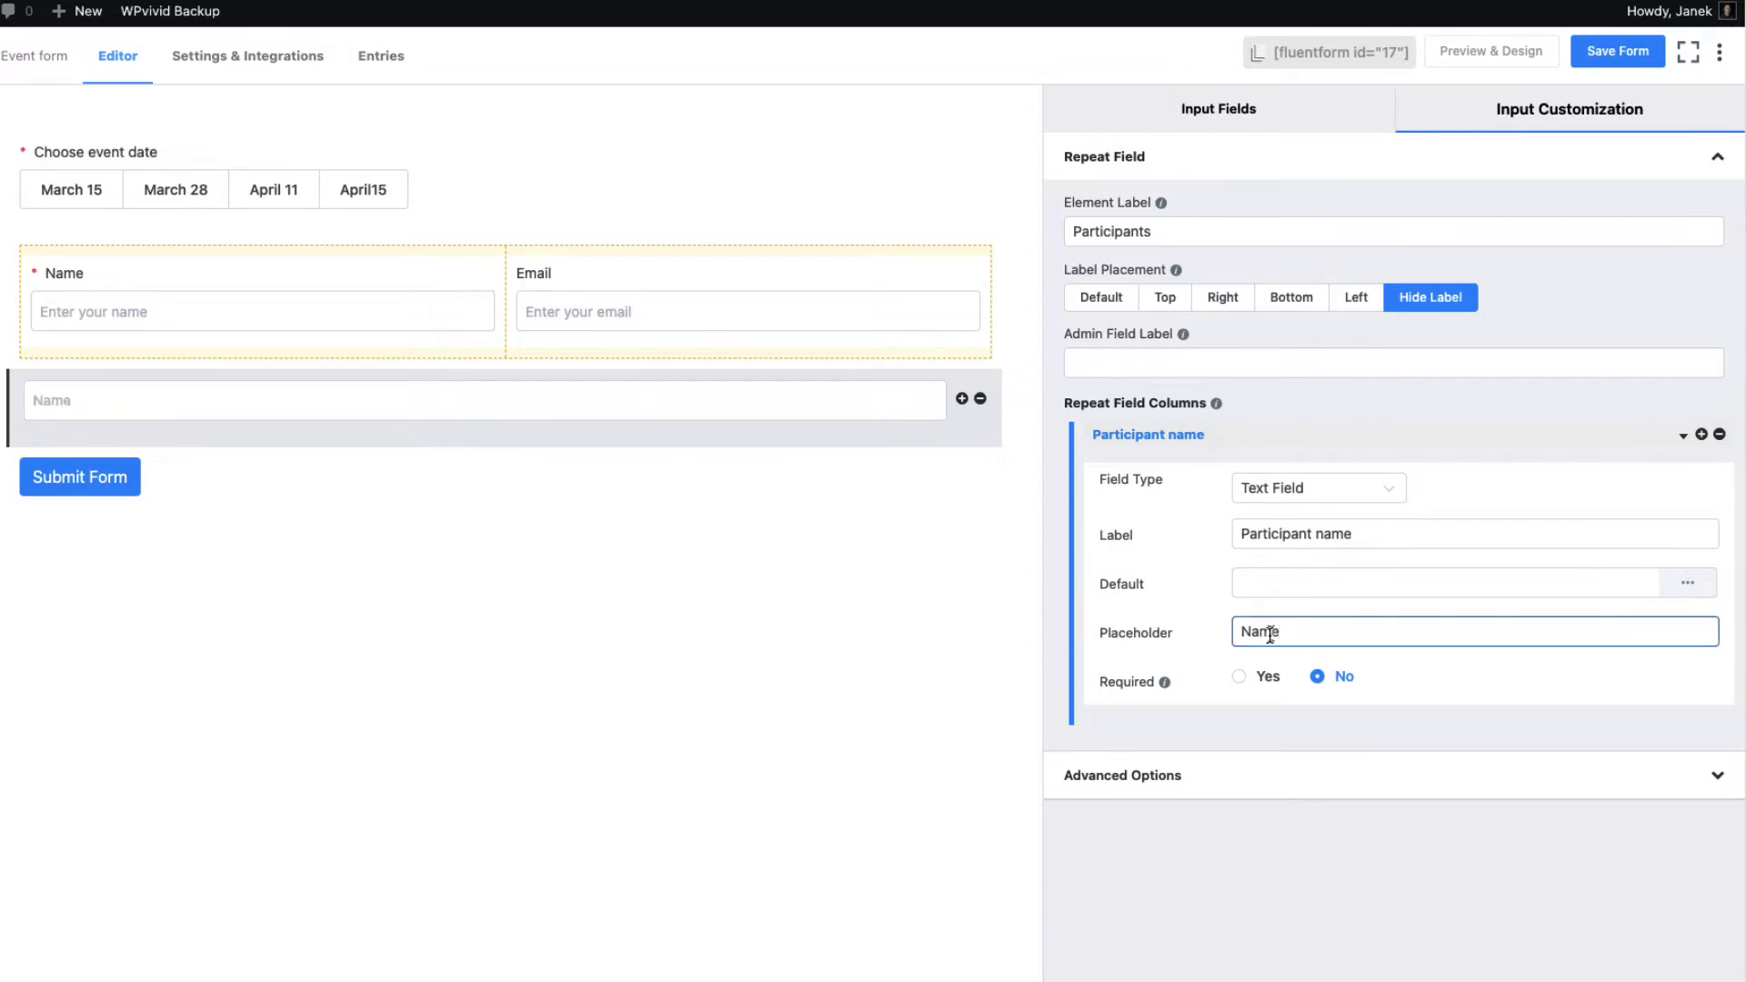
Add a second column as an Email Field labelled 'Paricipant e-mail' with placeholder 'Email'
left_click(1702, 436)
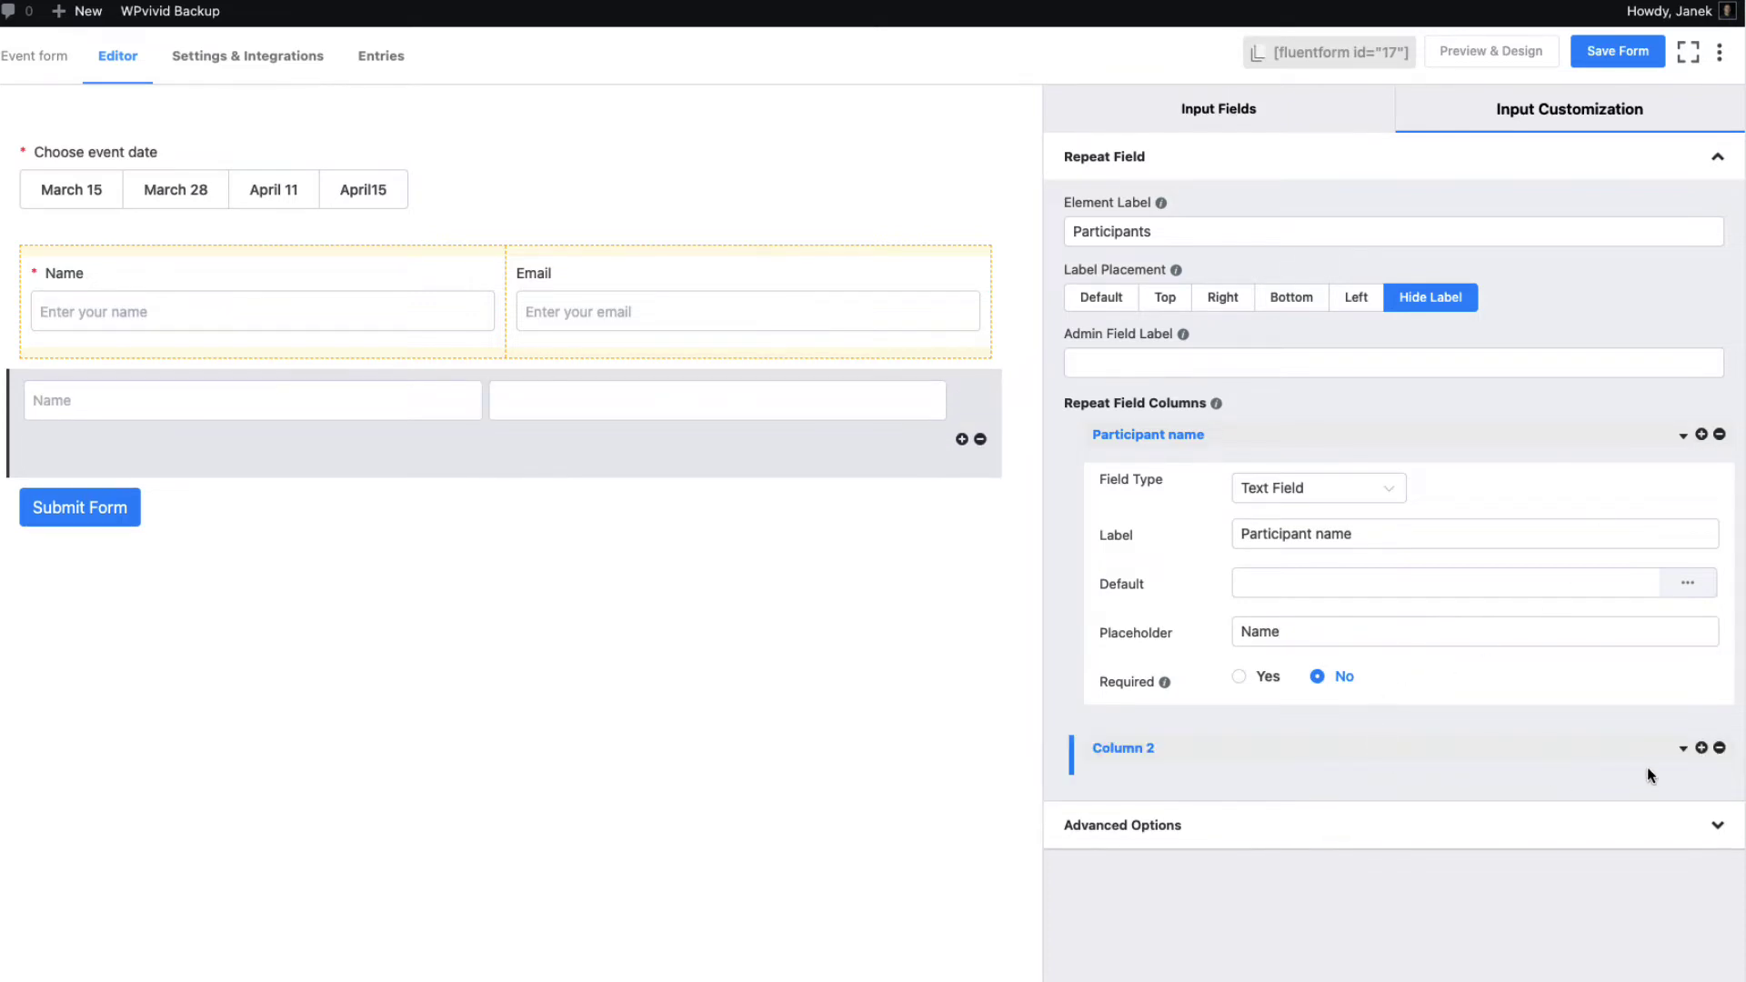
left_click(1684, 751)
scroll(1638, 741, "down", 2)
left_click(1316, 634)
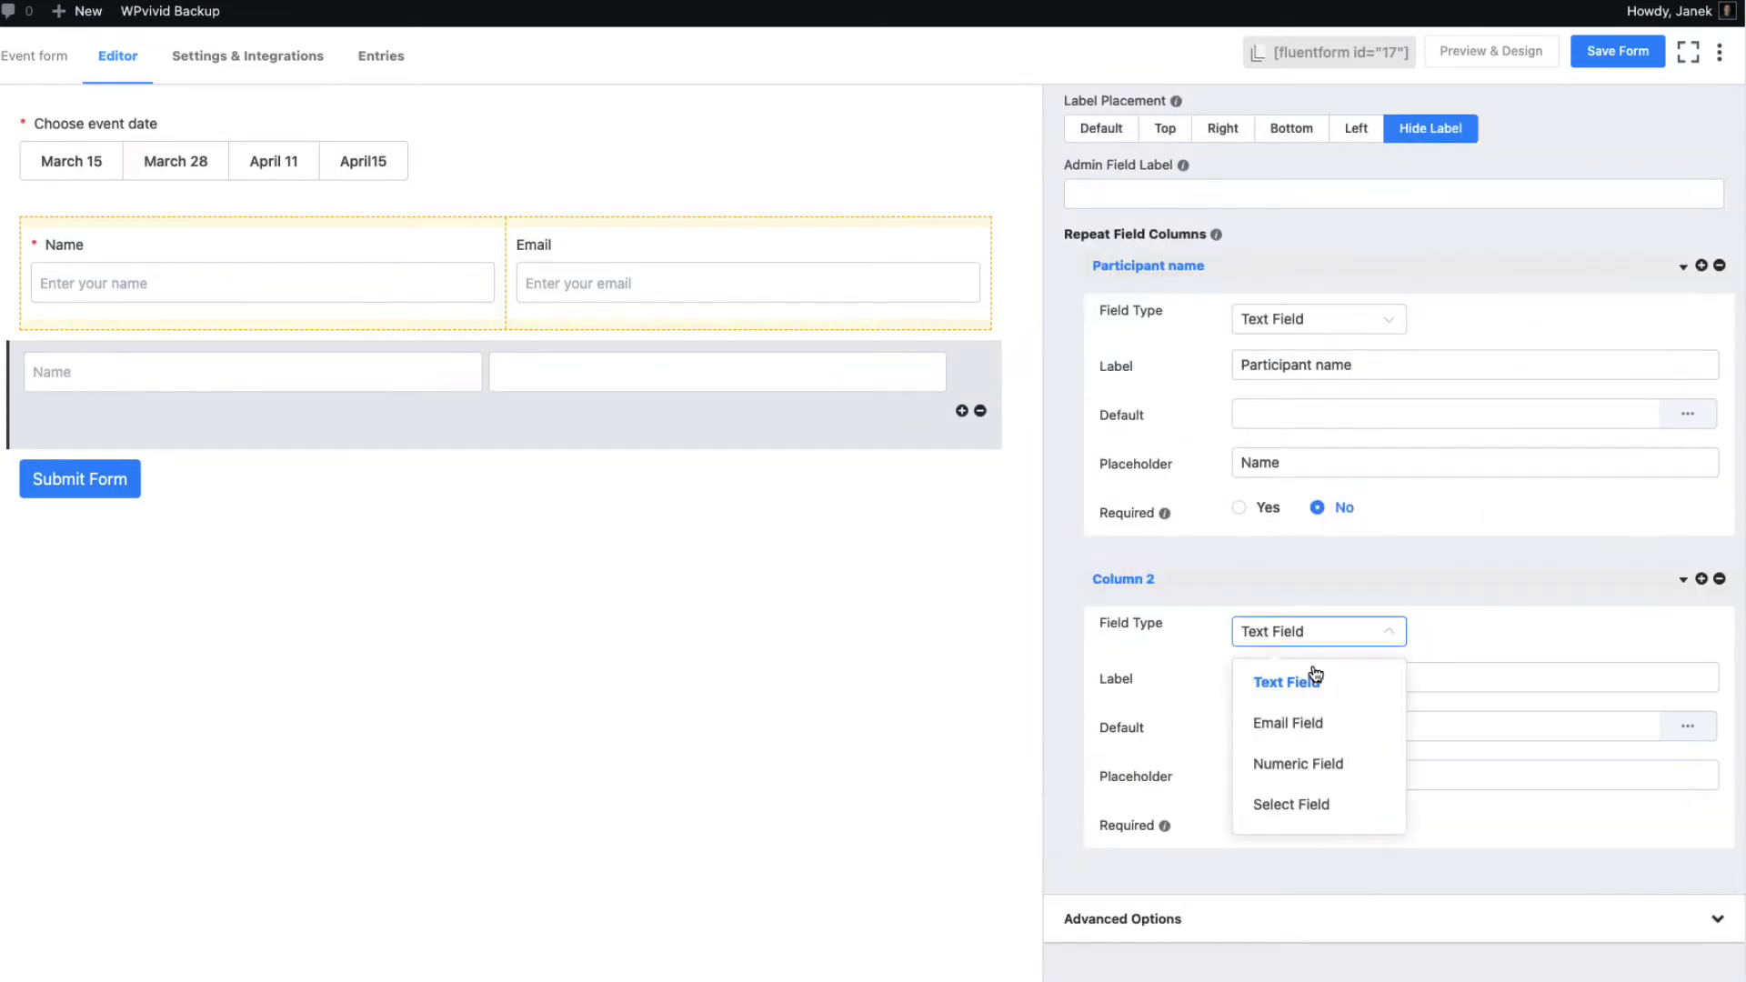
left_click(1304, 725)
left_click_drag(1301, 679, 1158, 672)
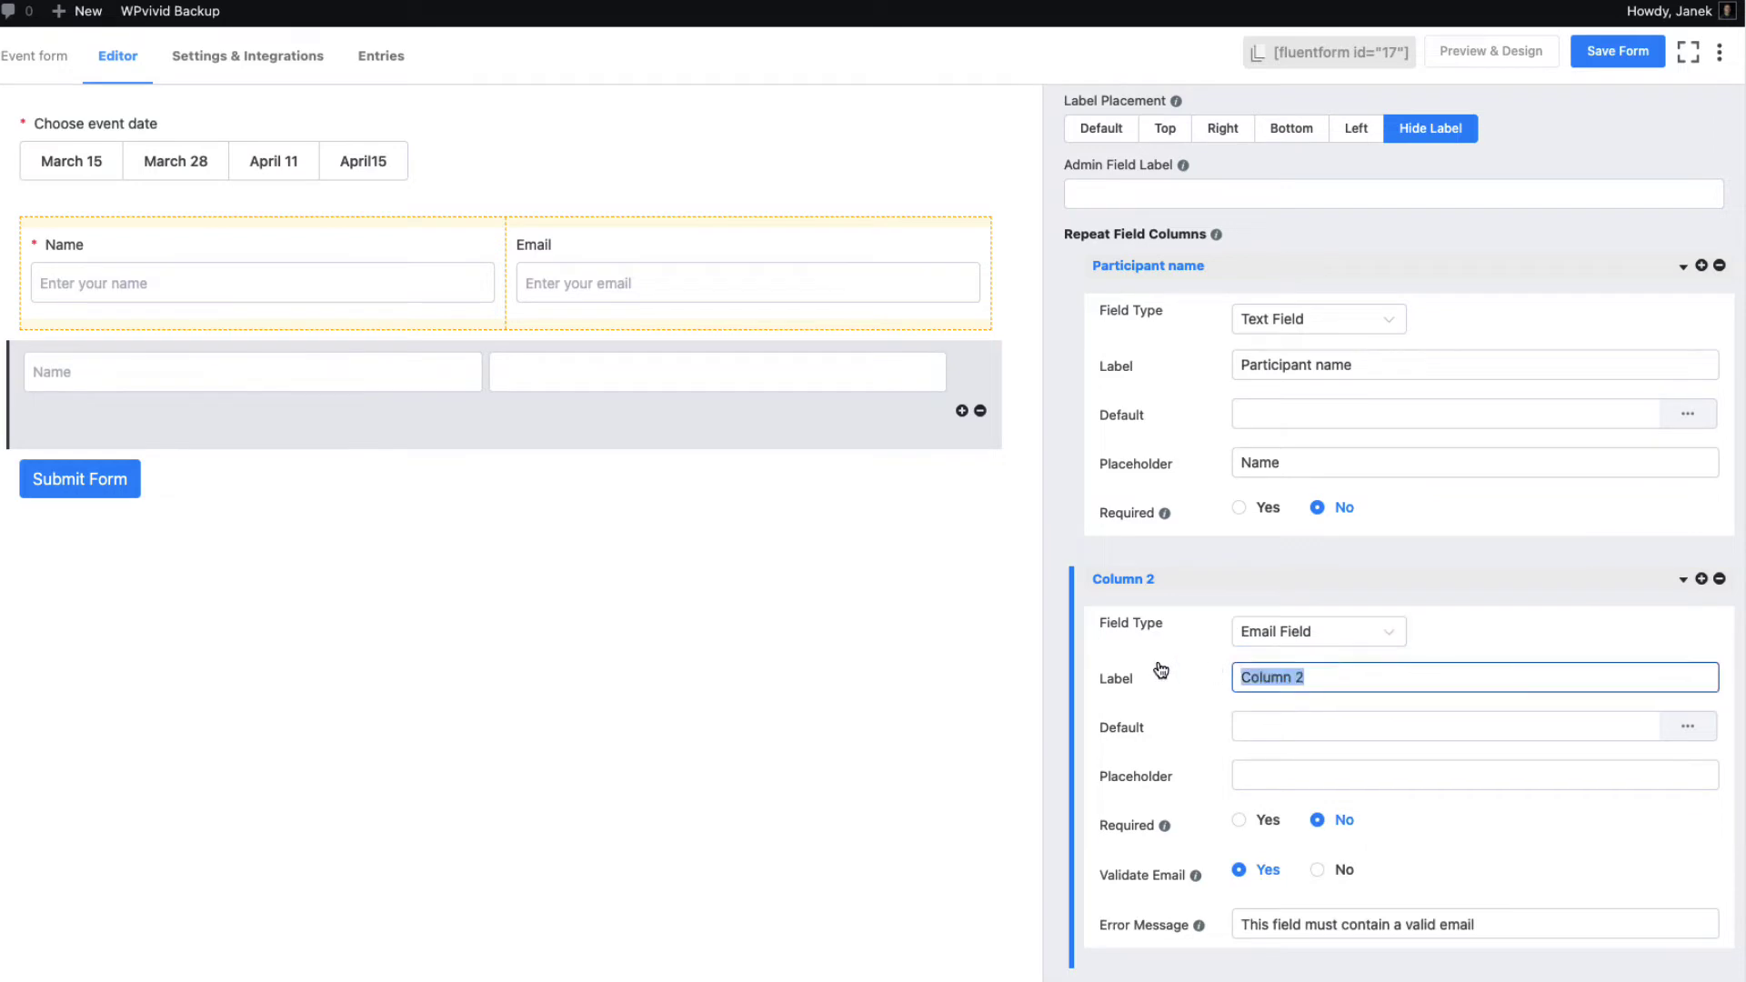
type("Paricipant e-maile")
key("Left")
key("Left")
key("Left")
key("Left")
key("Left")
key("Left")
key("Left")
key("Left")
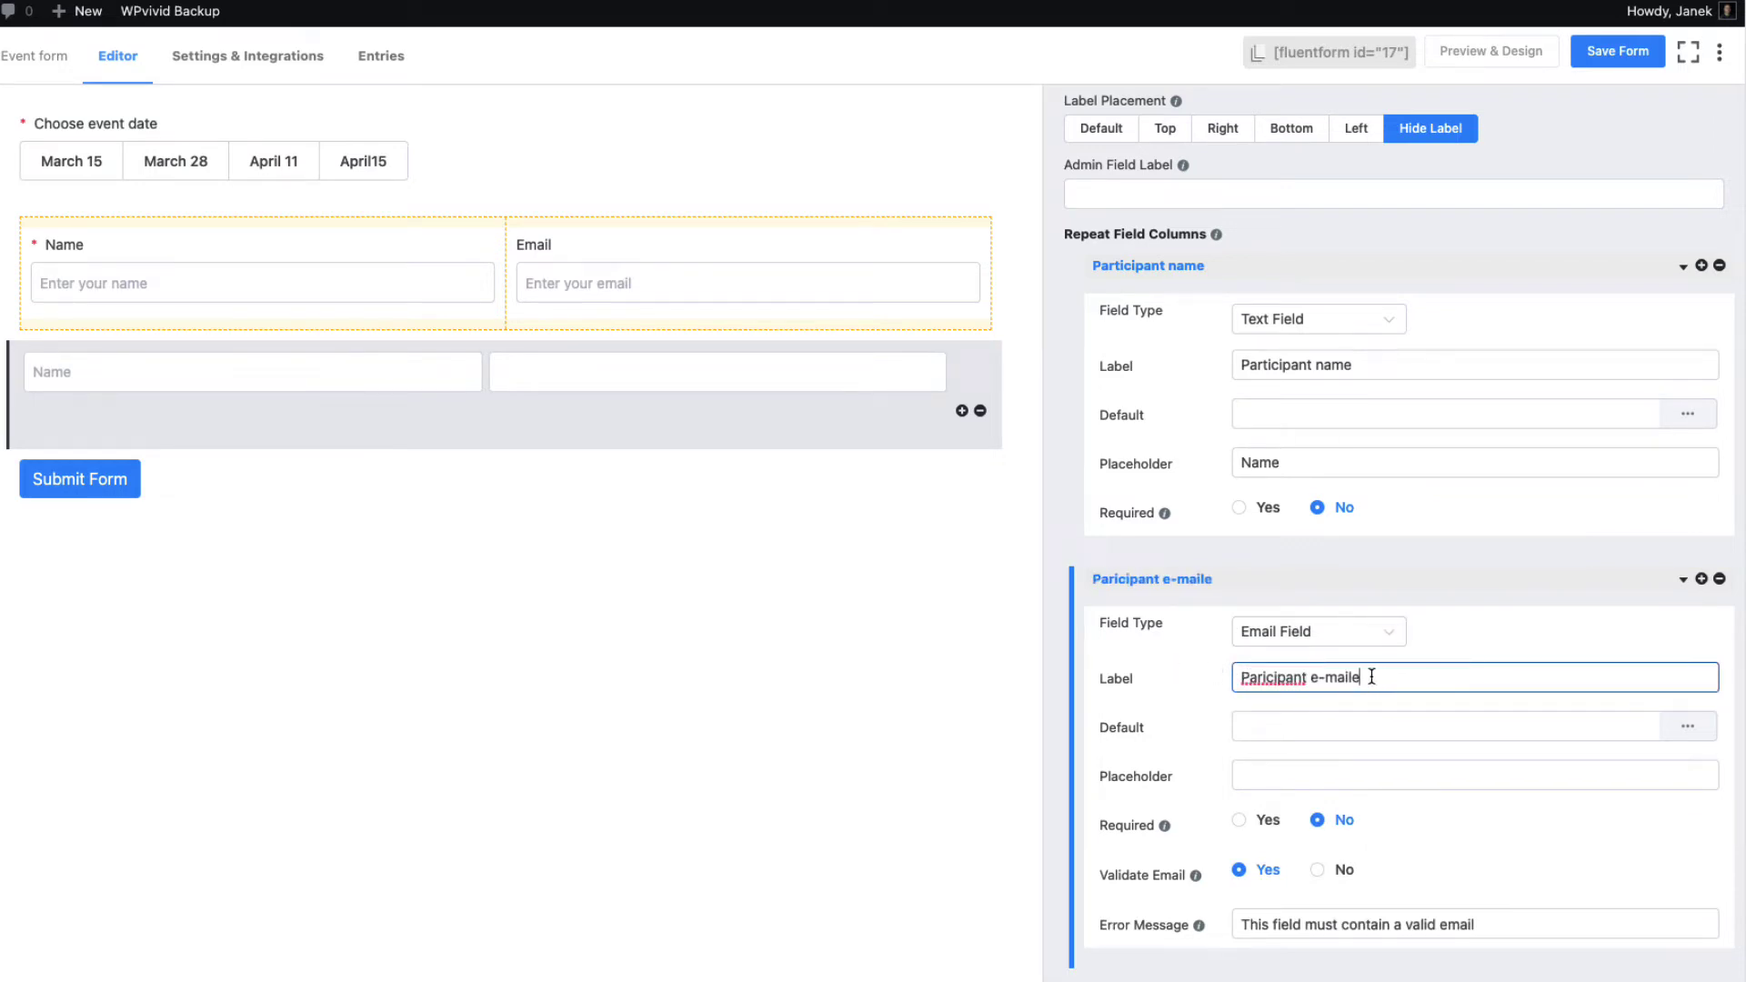
left_click(1278, 777)
type("Ema")
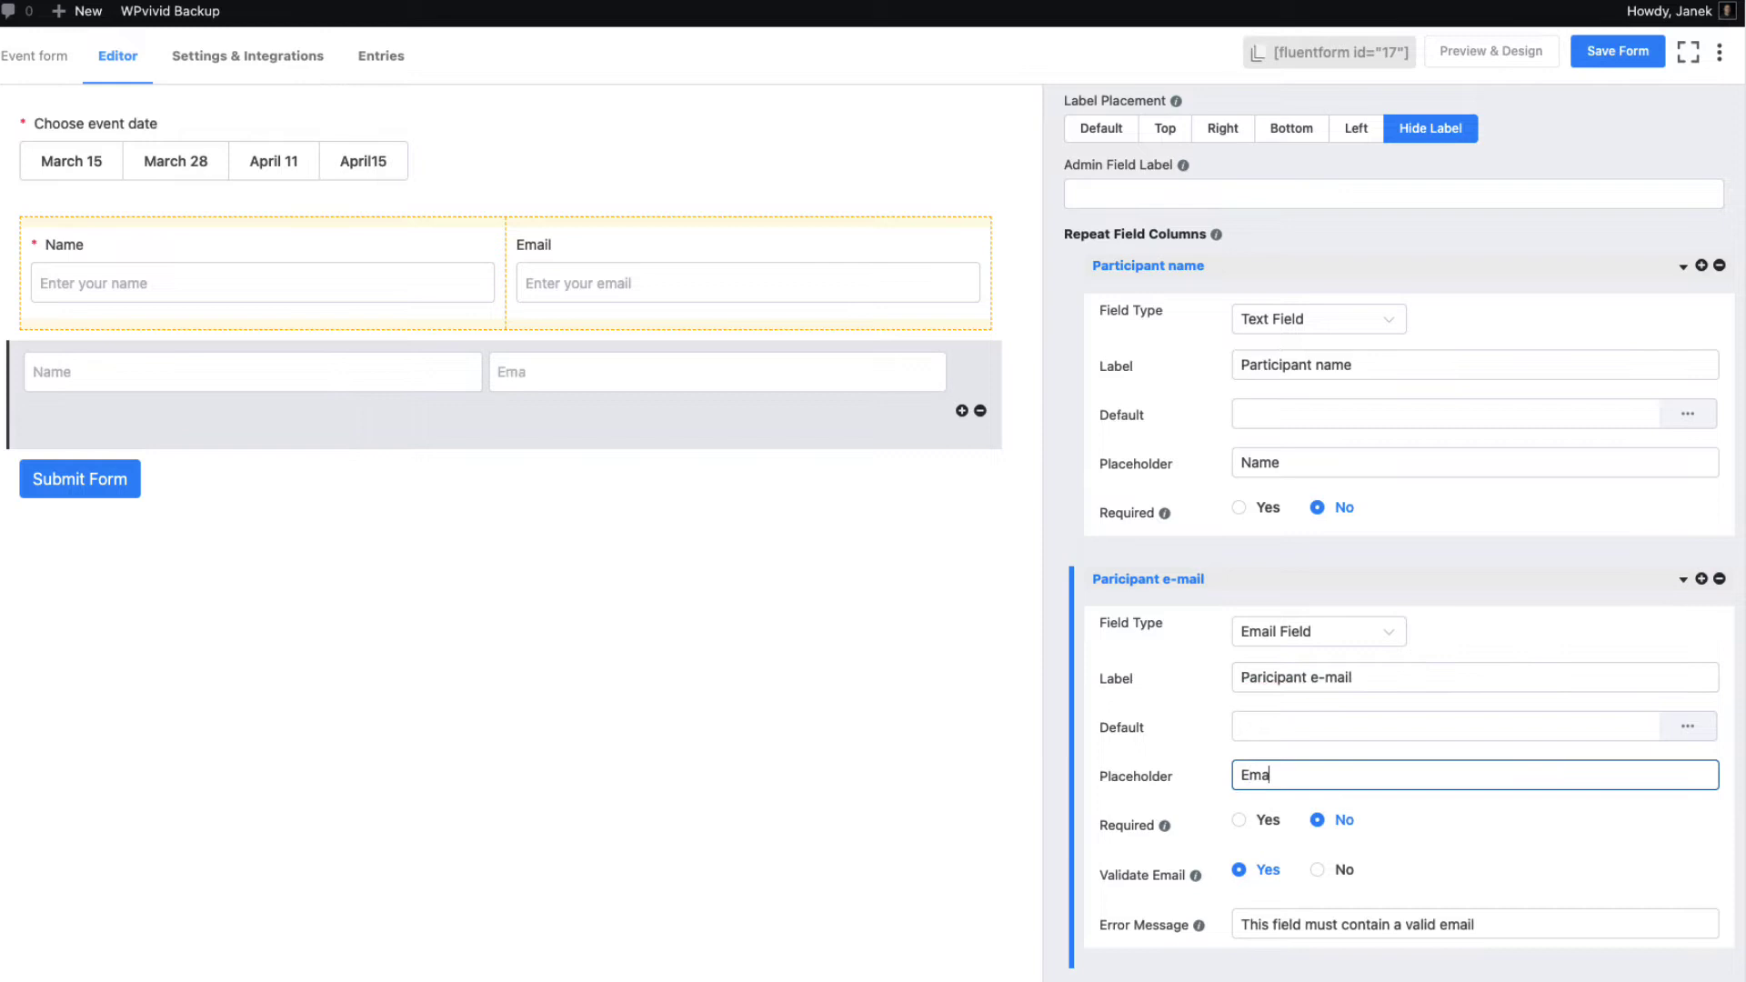
type("il")
Set both the e-mail and Participant name columns to Required
left_click(1240, 822)
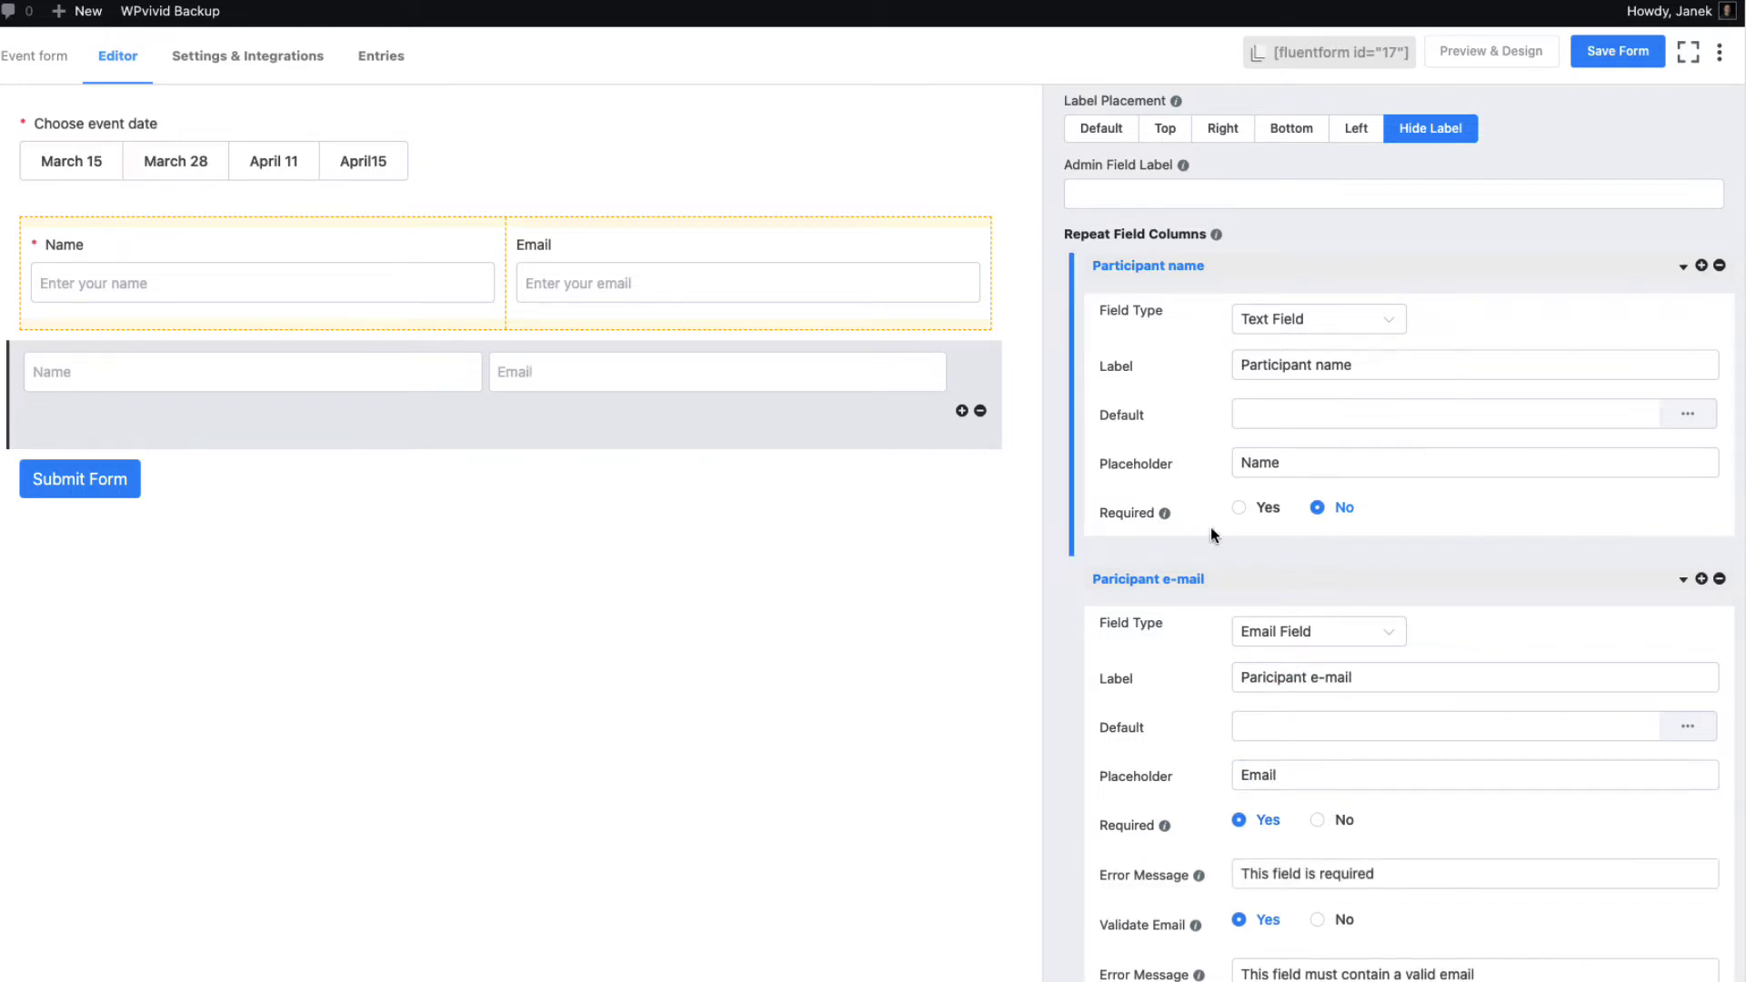
left_click(1240, 509)
scroll(1455, 637, "down", 3)
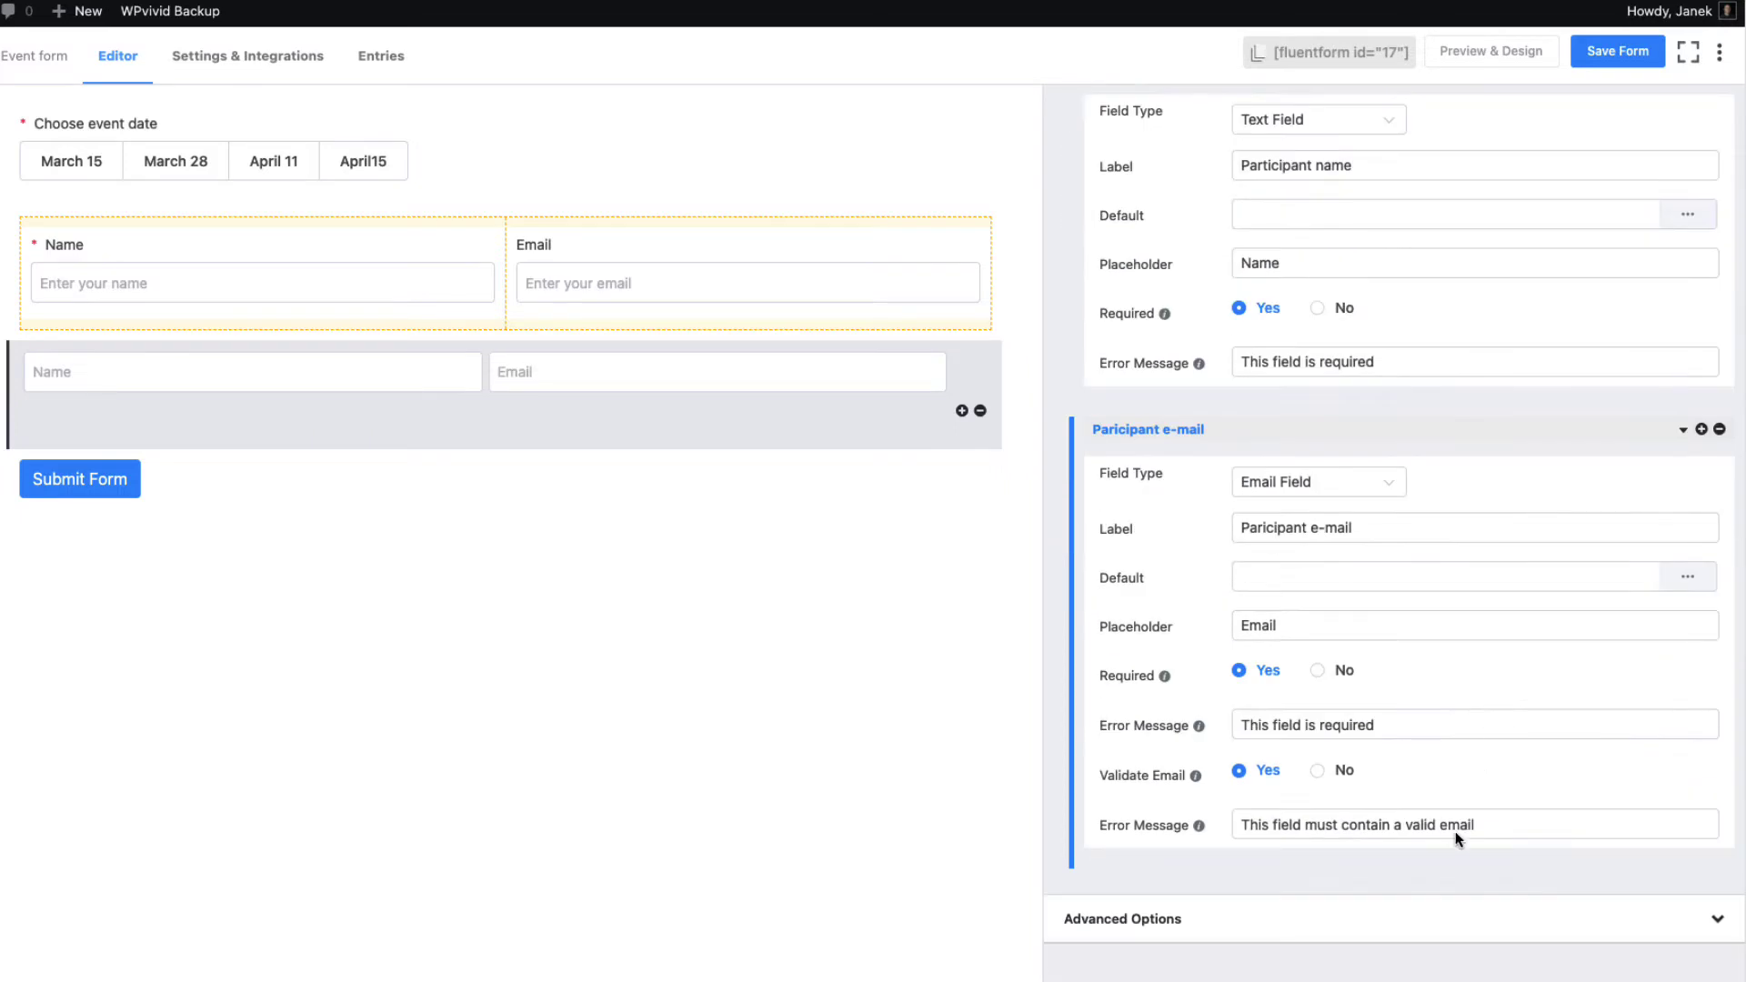
Add a third repeater column as a Select Field labelled Occupation
left_click(1702, 430)
scroll(1590, 740, "down", 1)
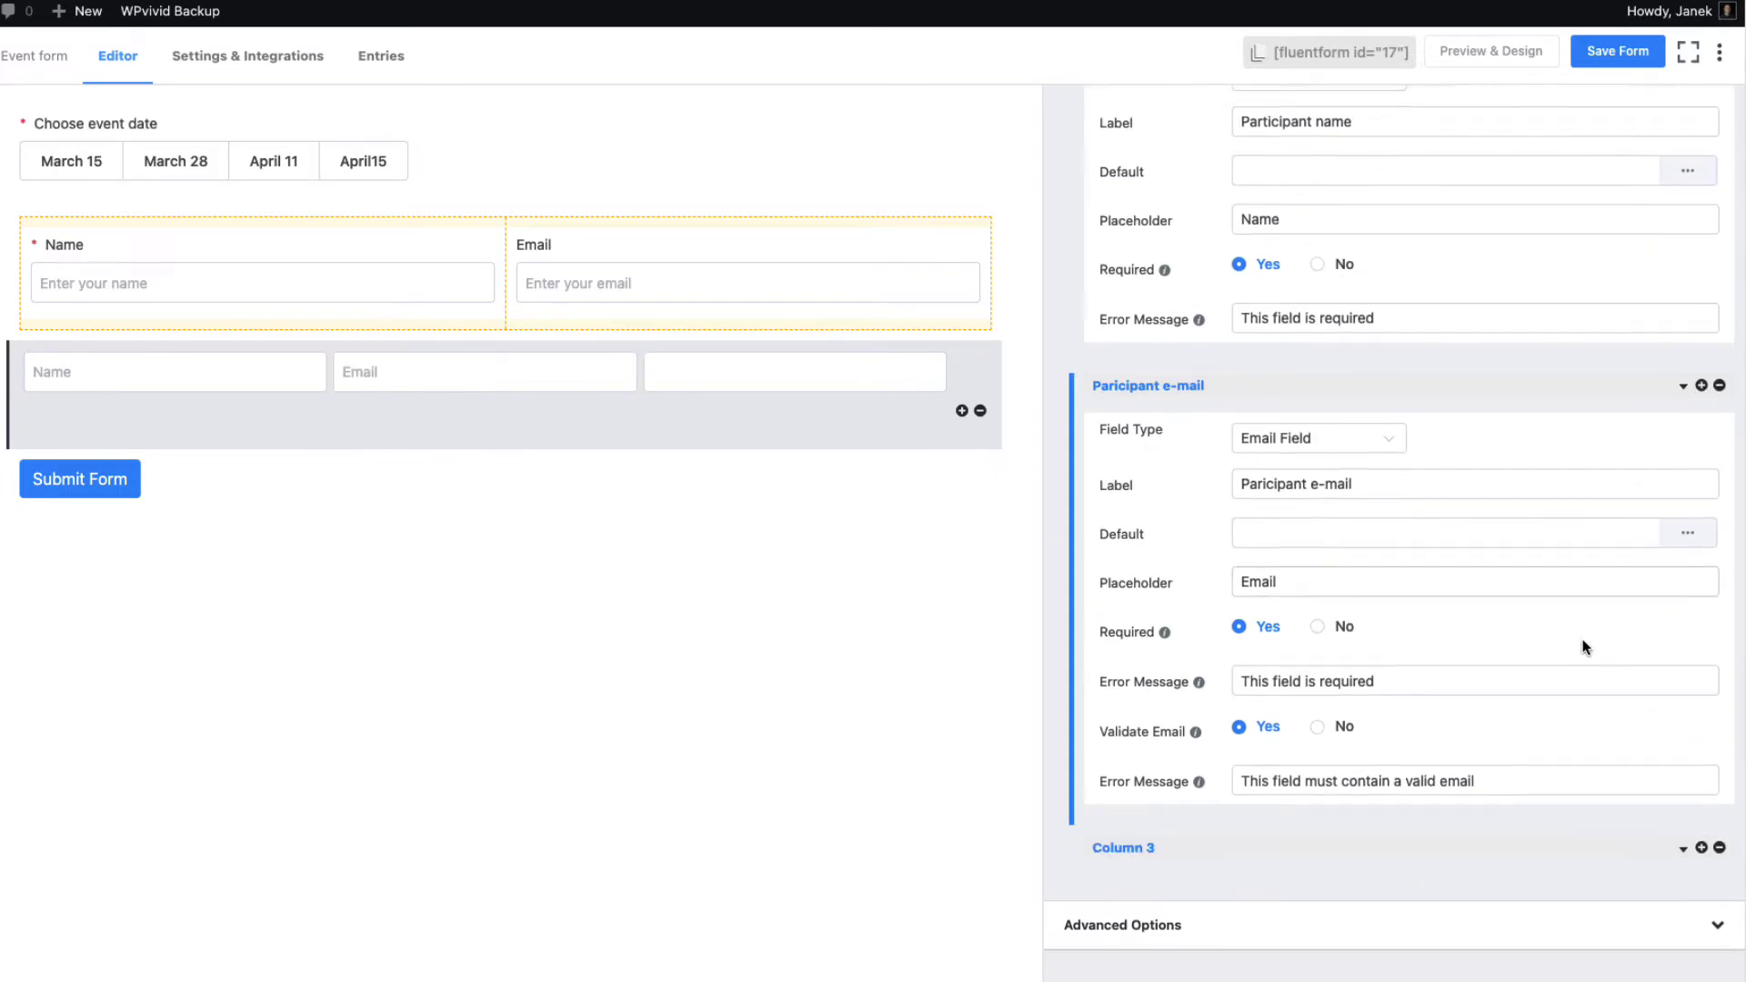
left_click(1681, 842)
scroll(1404, 781, "down", 4)
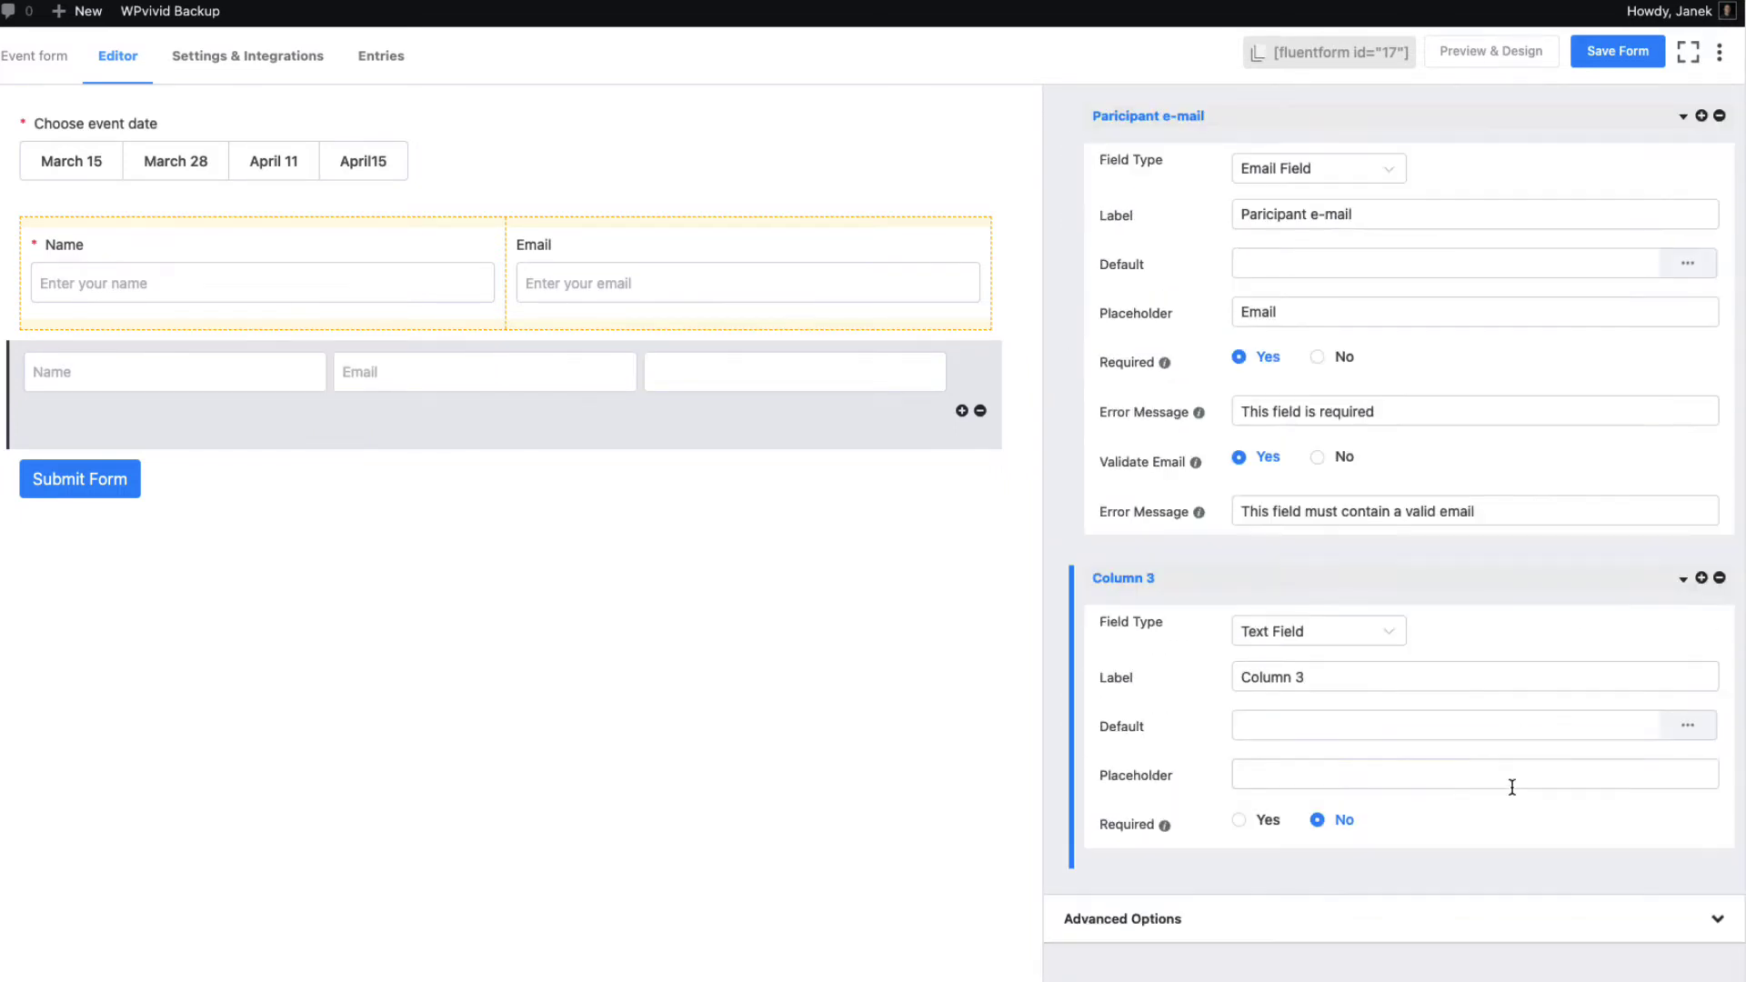
left_click(1350, 628)
left_click(1302, 810)
left_click_drag(1316, 677, 1216, 682)
type("Occupation")
Give the Occupation dropdown the options Designer, Programmer and Consultant
scroll(1336, 695, "down", 2)
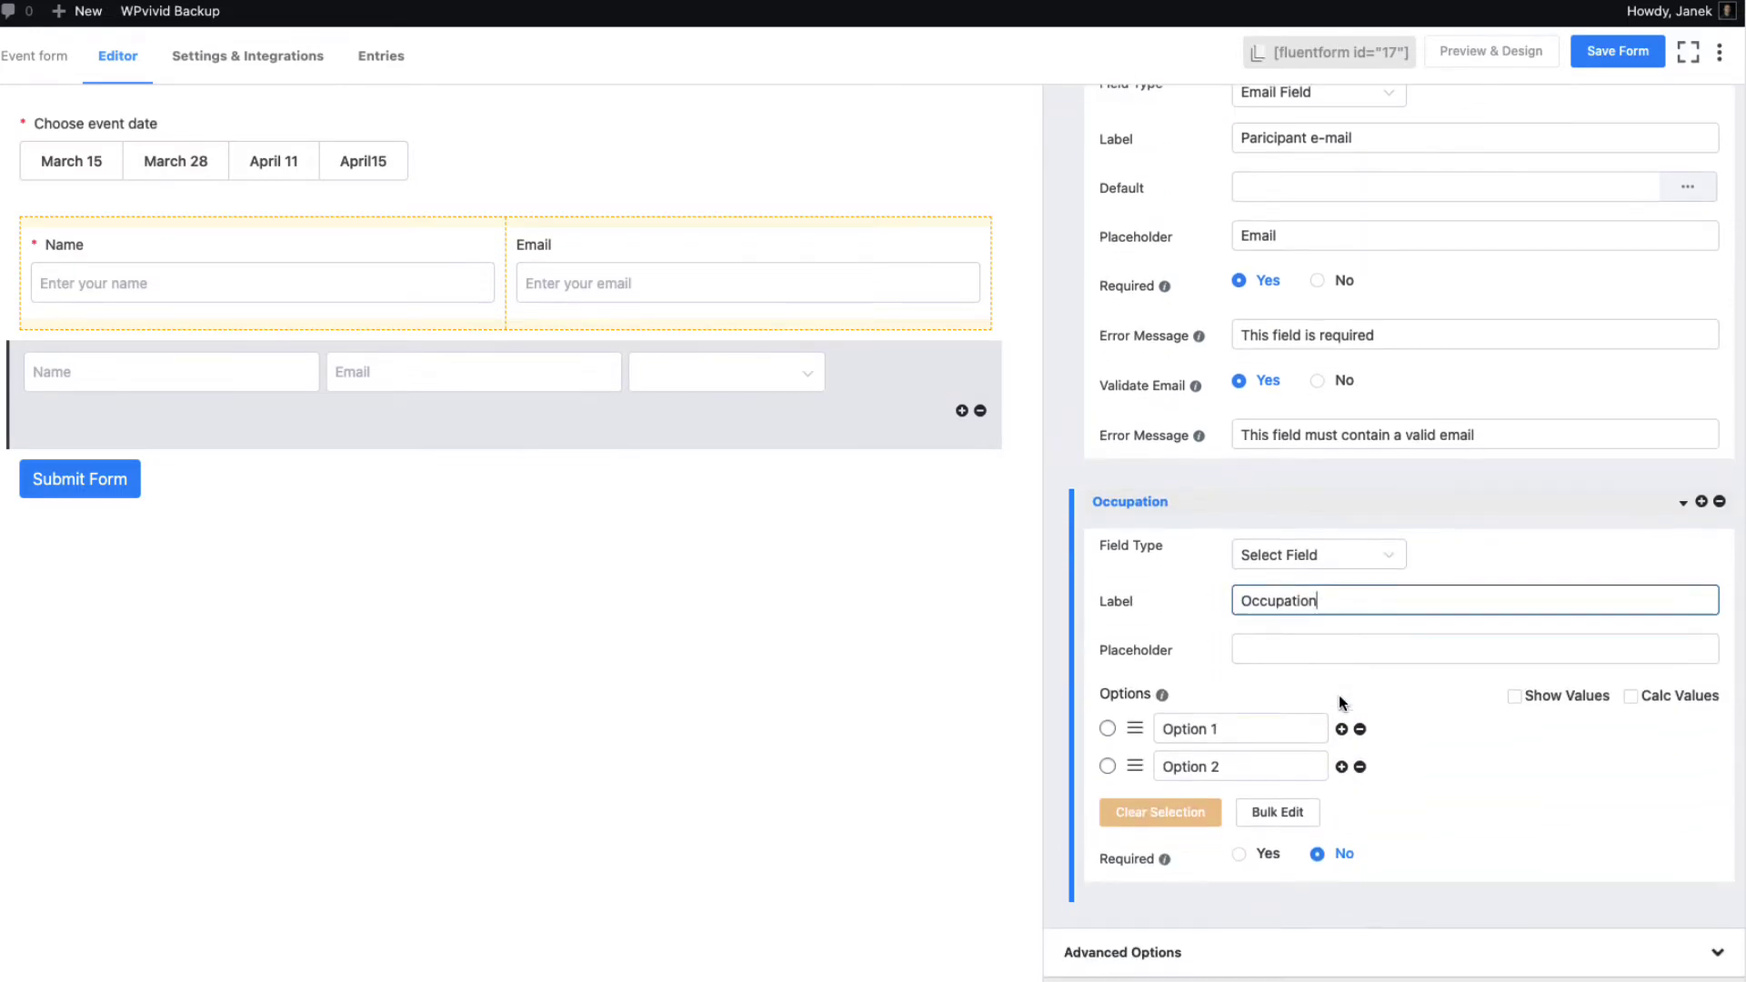
left_click_drag(1220, 722, 1105, 706)
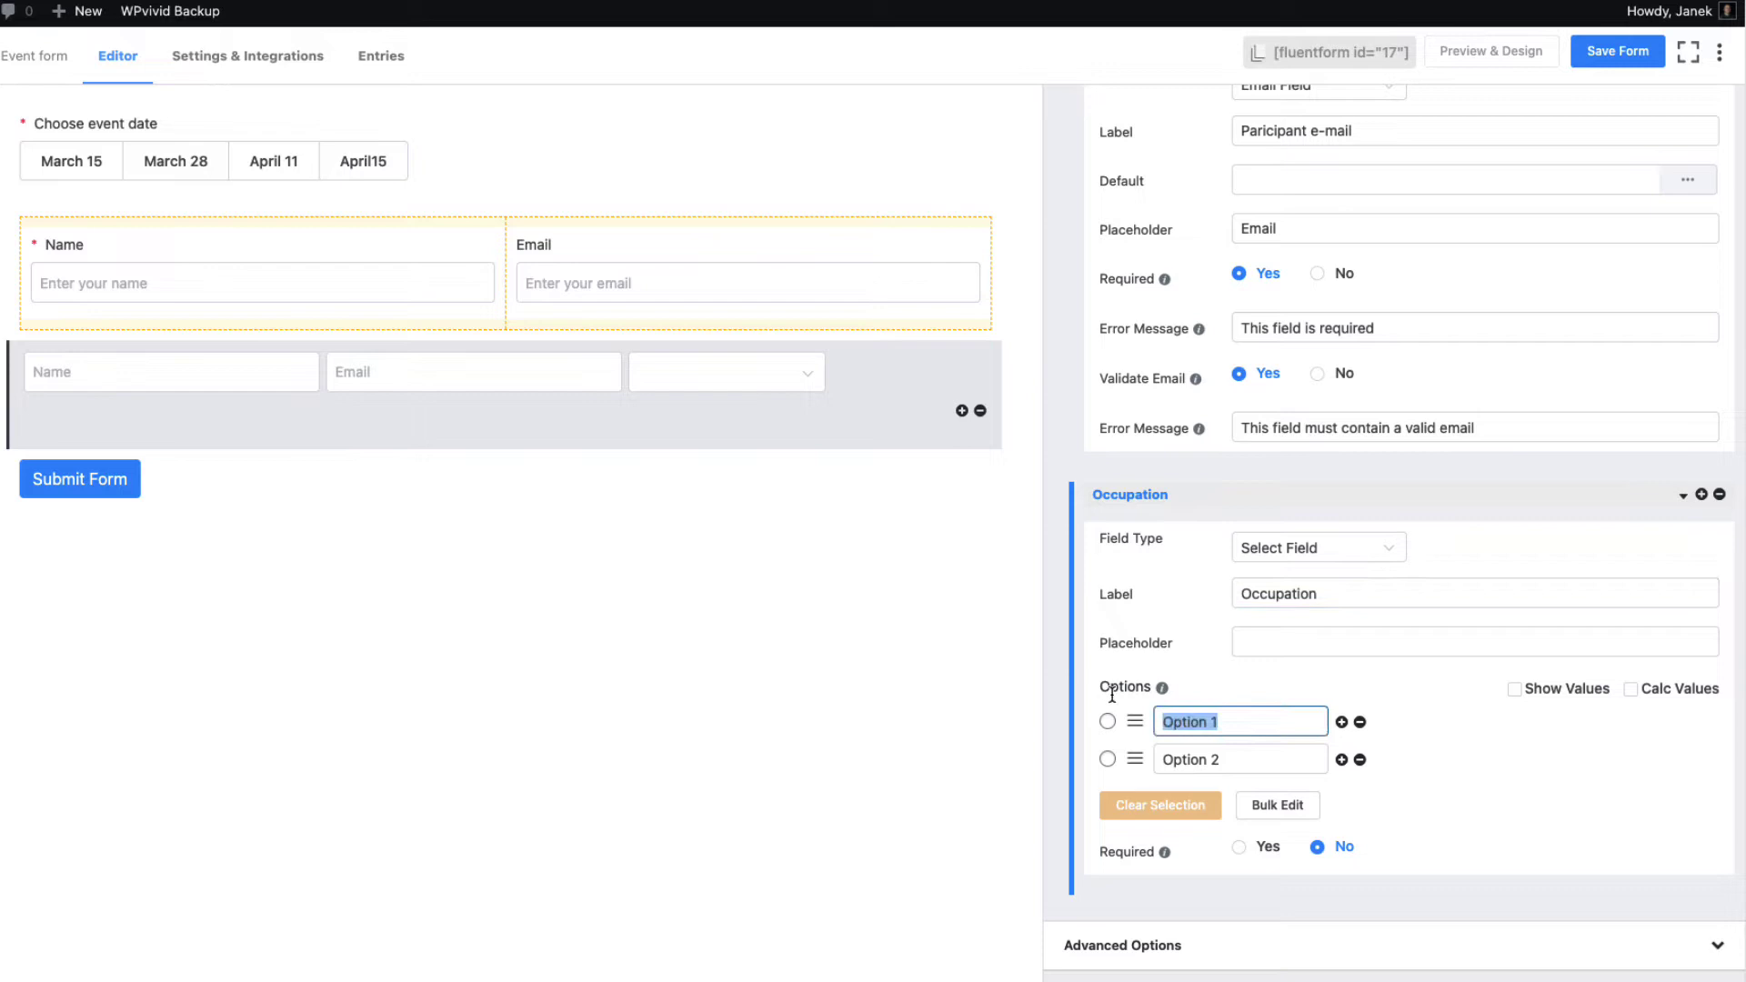
type("Designer")
key("Tab")
type("Progr")
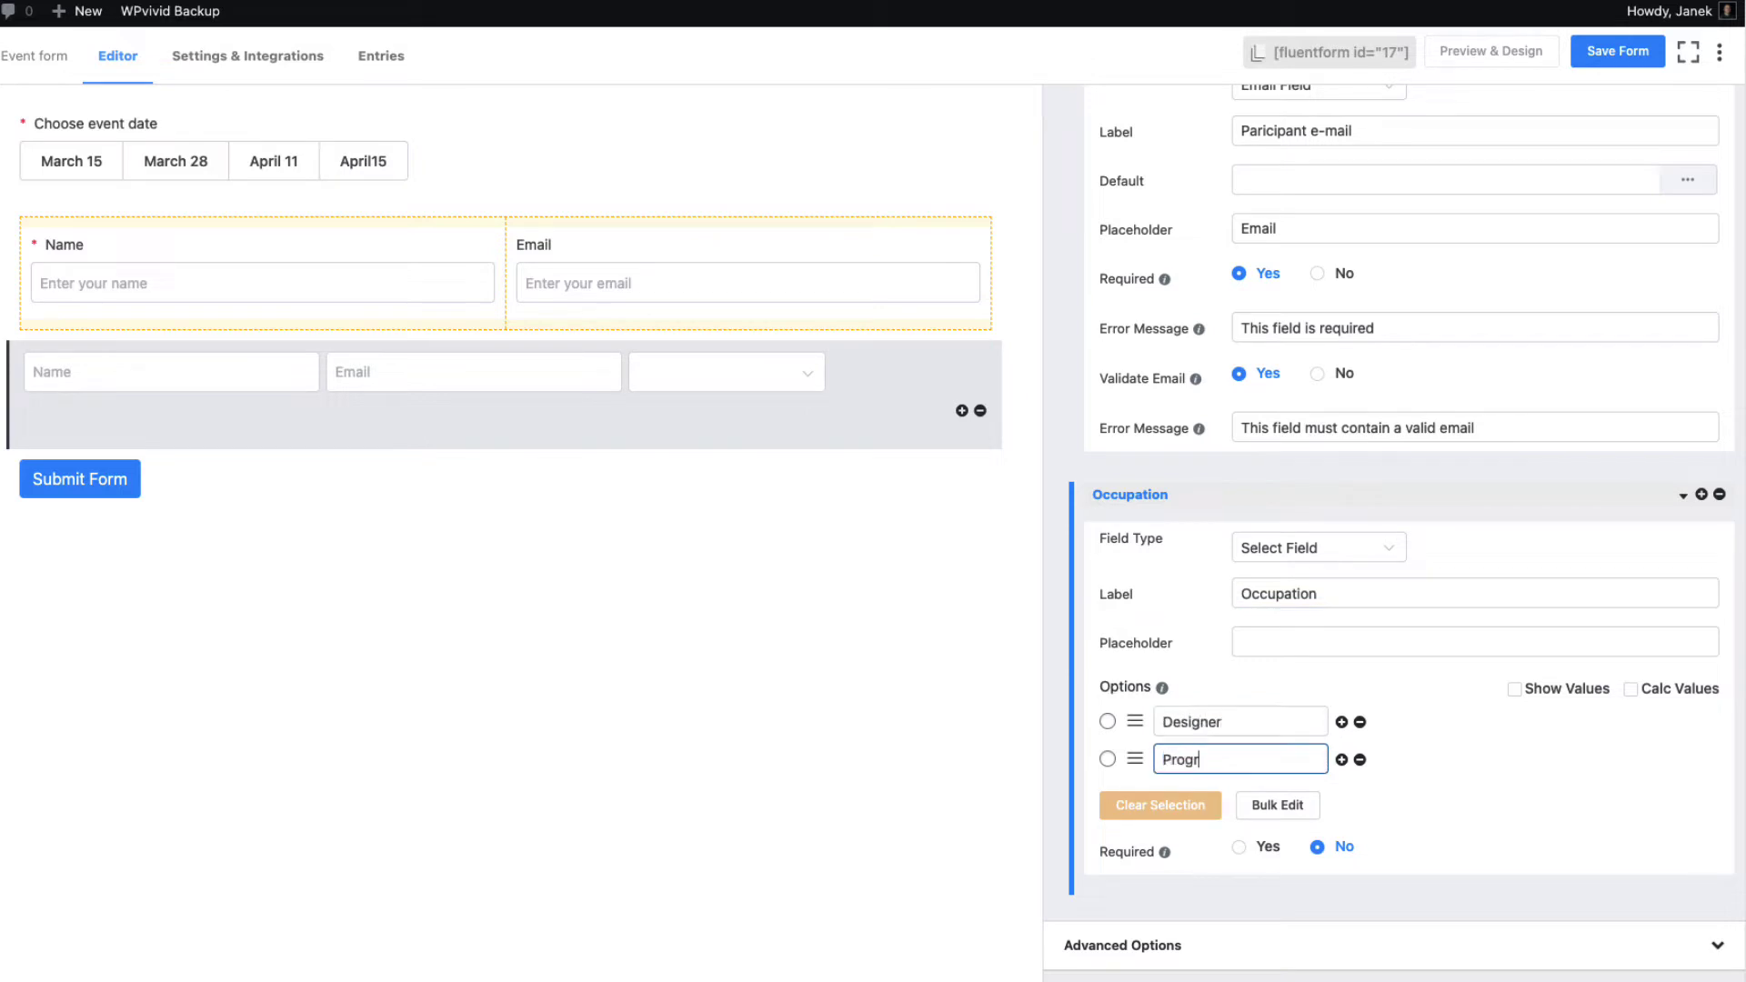
type("ammer")
left_click(1342, 760)
triple_click(1207, 798)
type("Co")
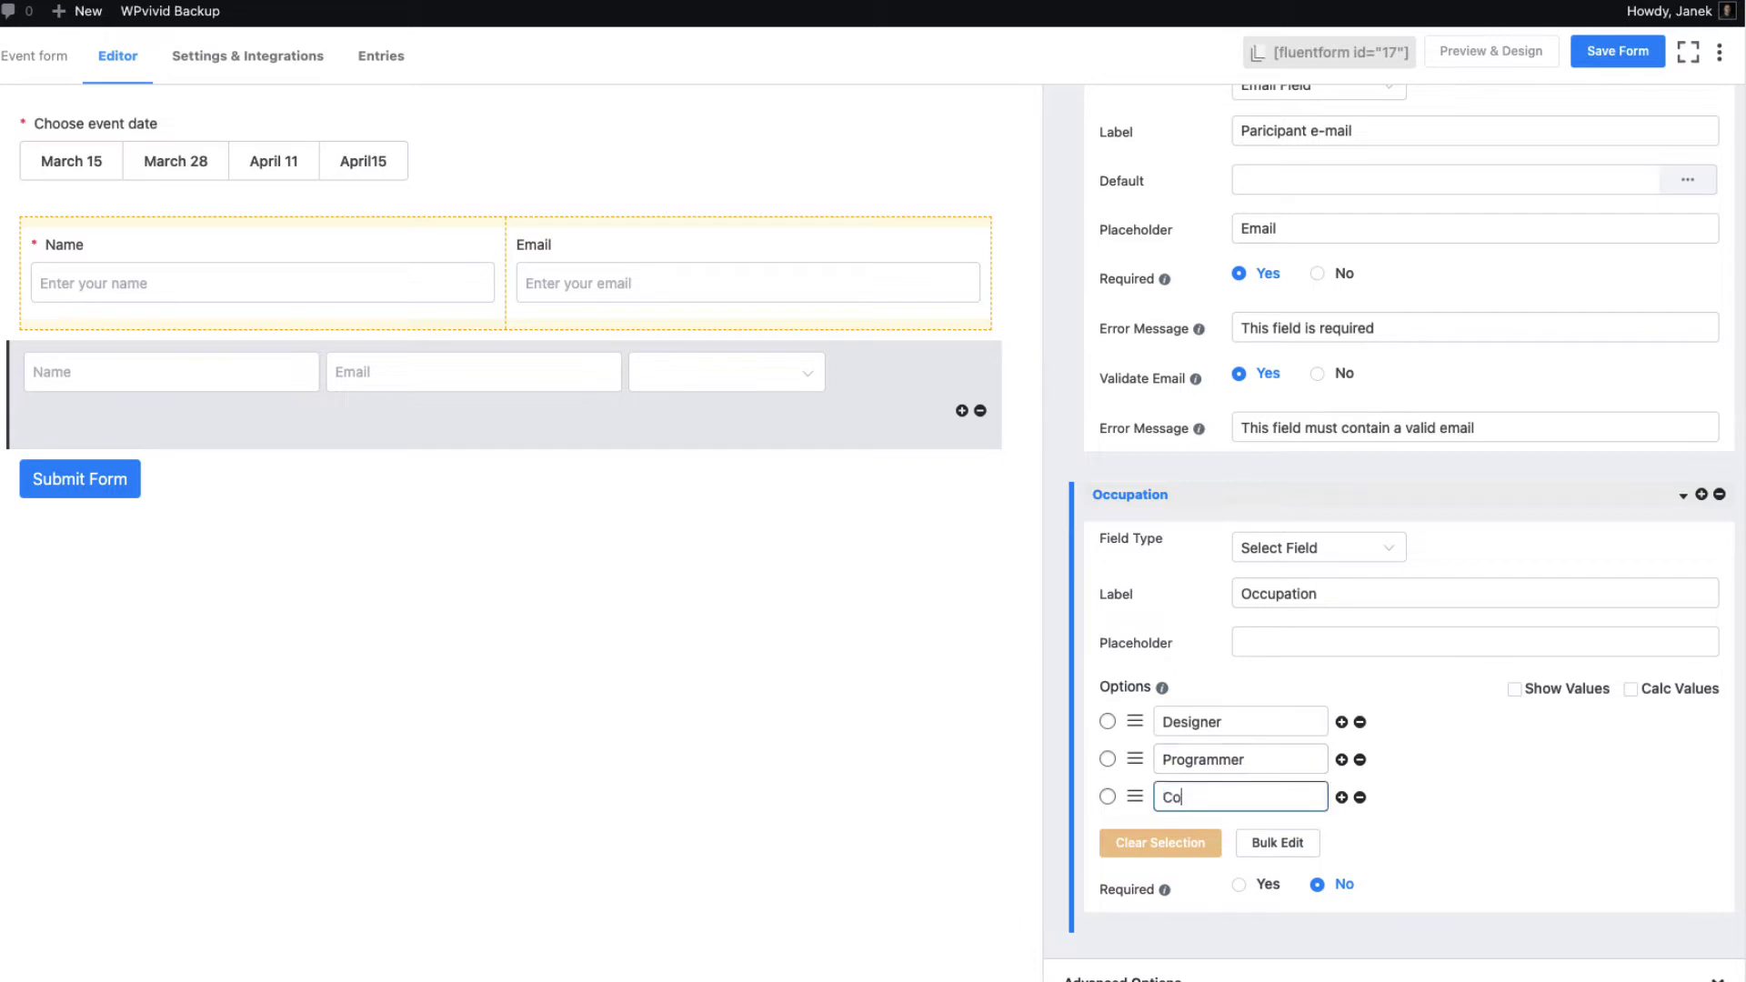
type("nsultant")
scroll(1244, 835, "down", 1)
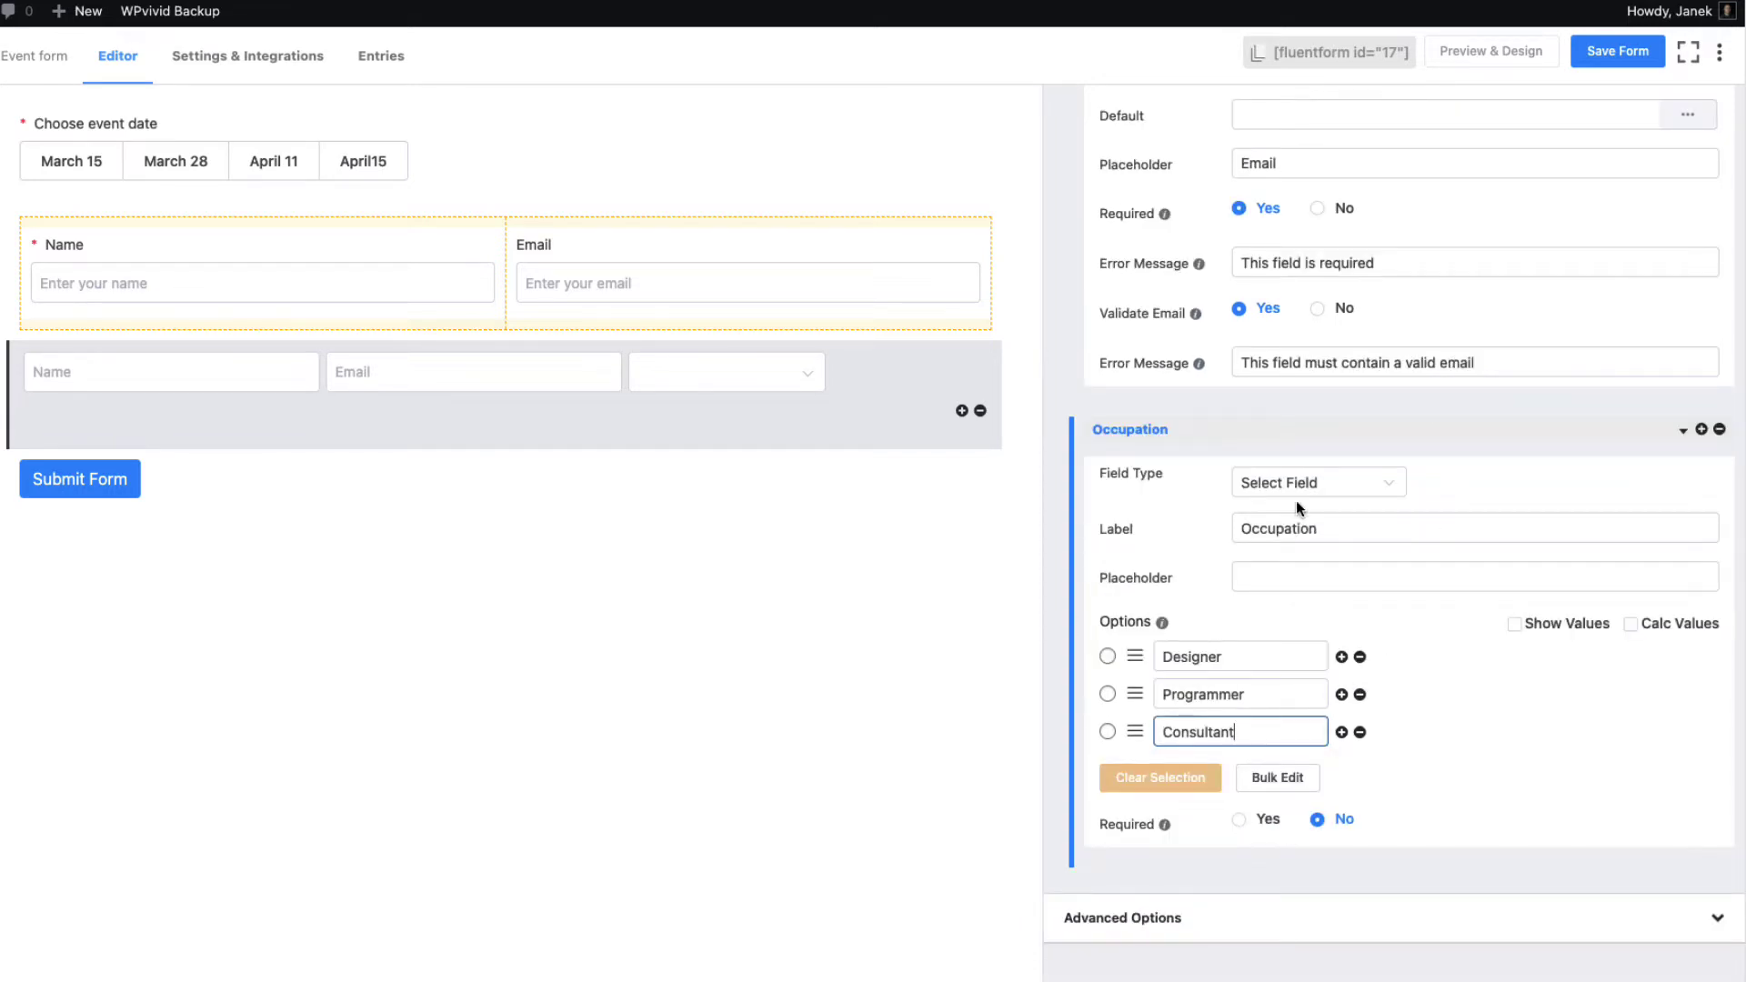
scroll(1482, 735, "up", 3)
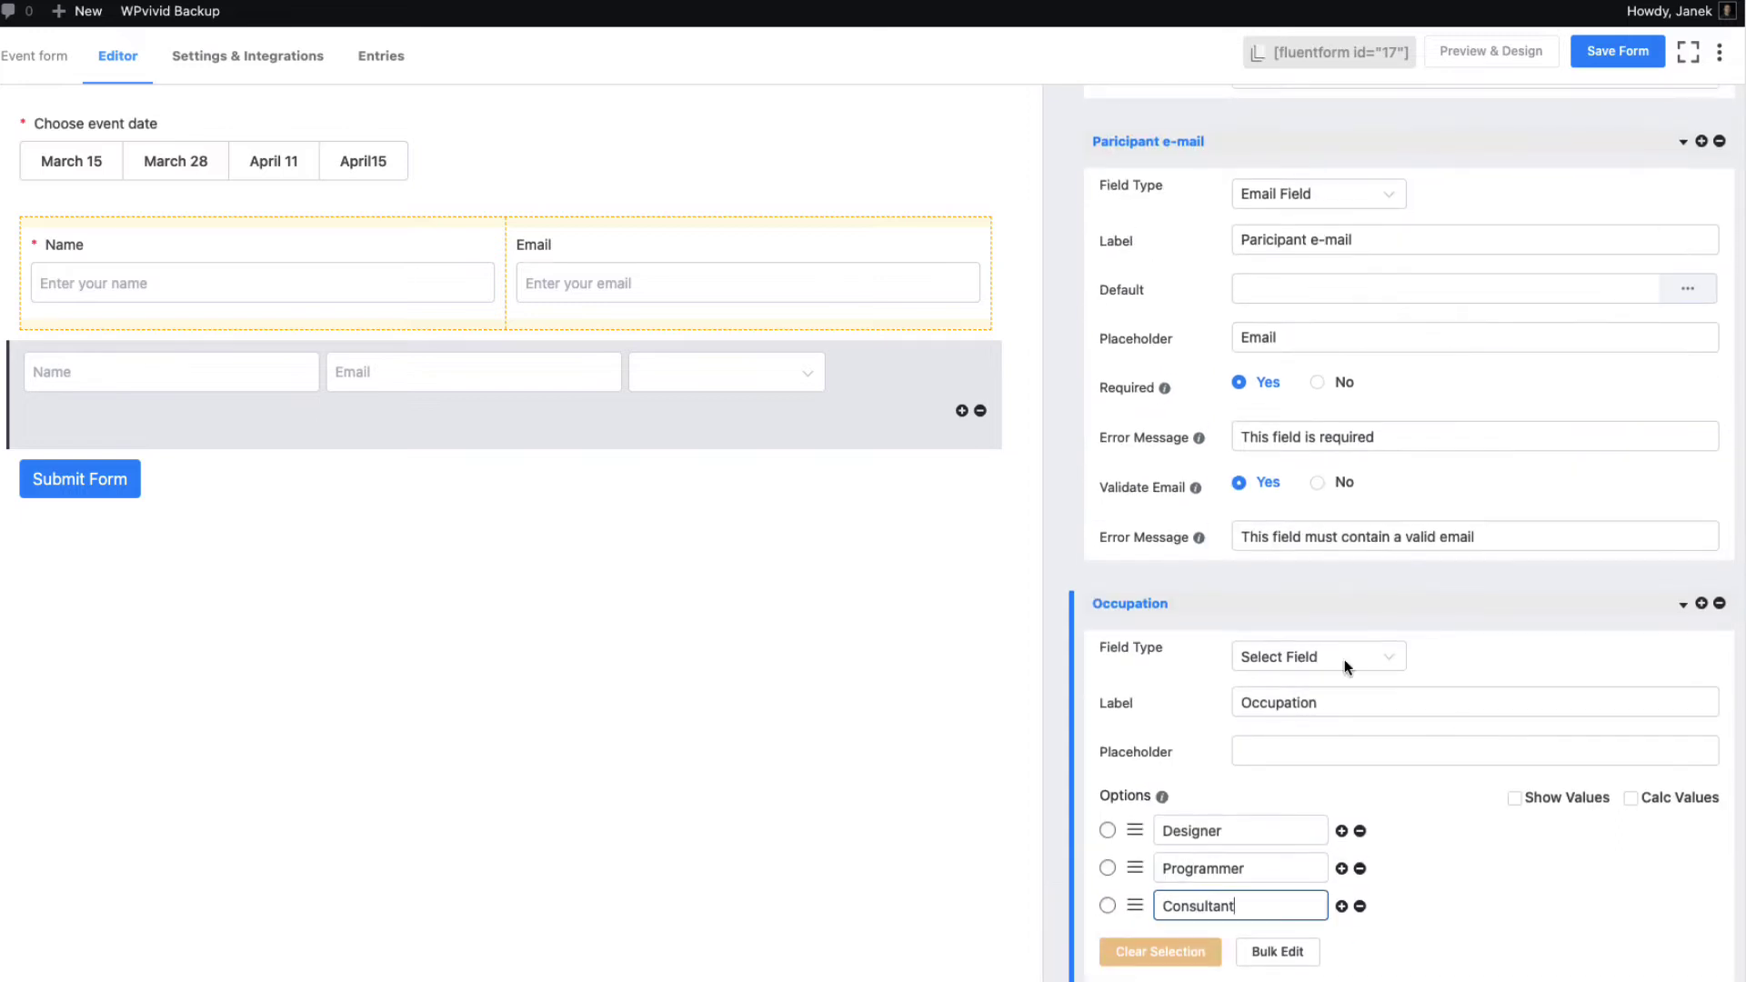
scroll(1411, 628, "down", 3)
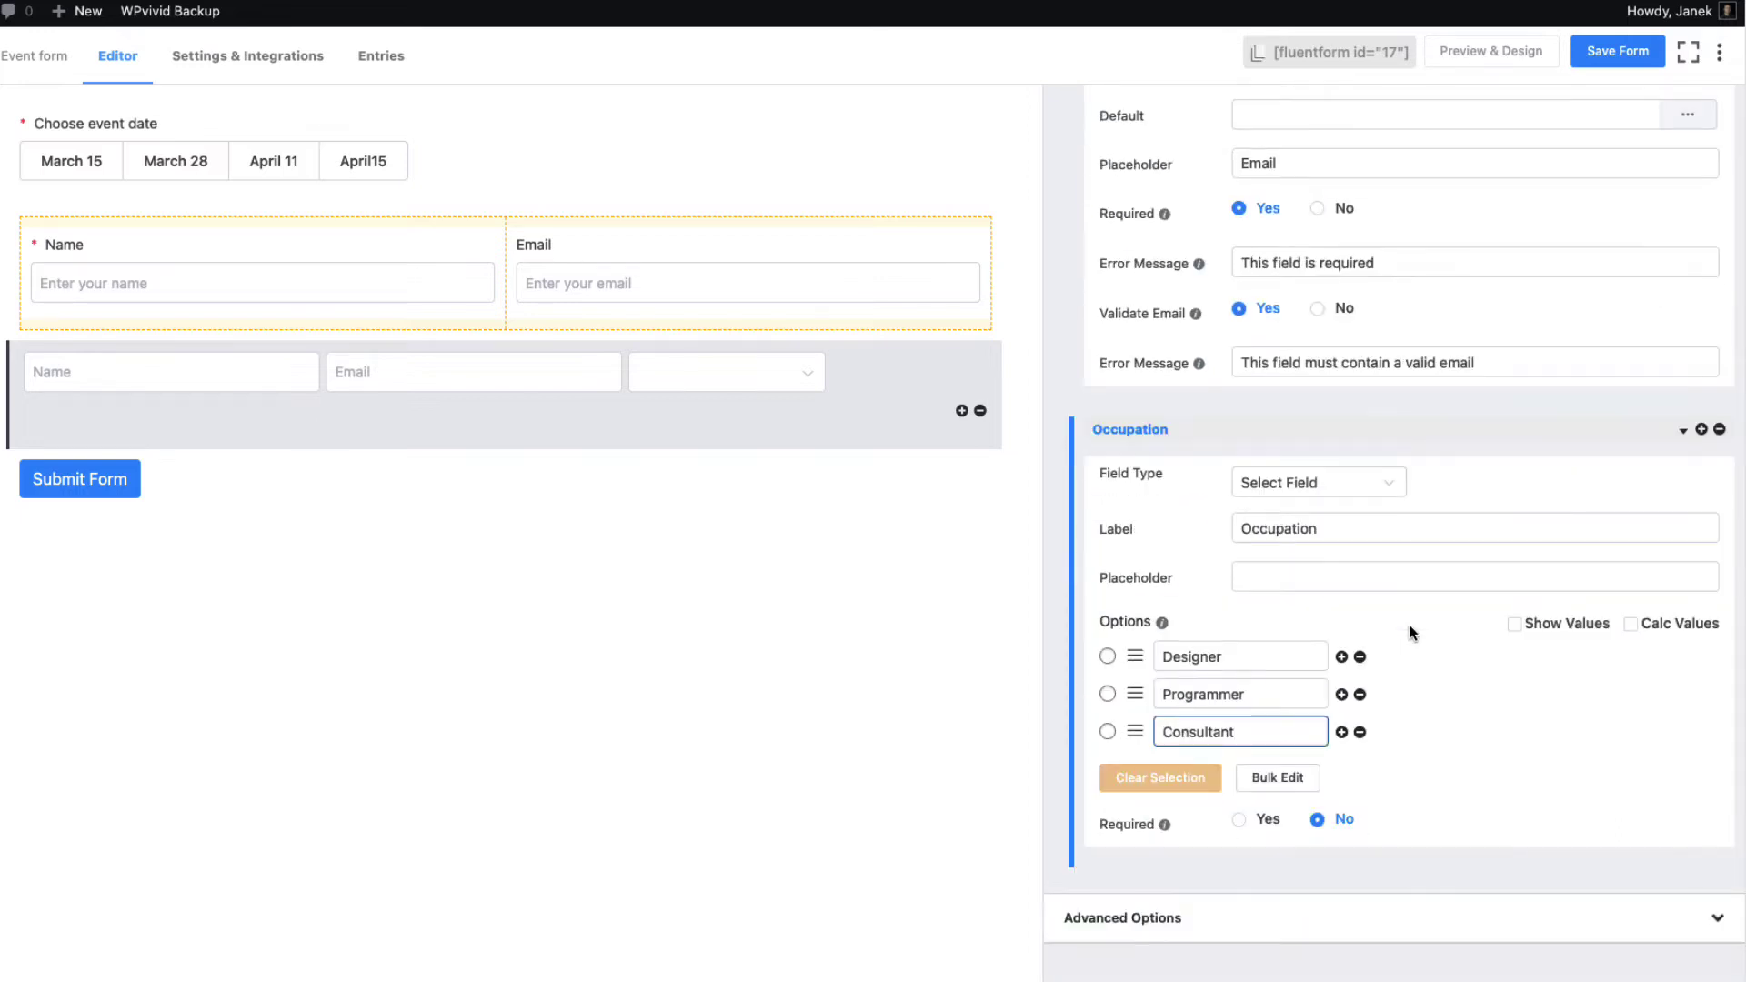
Enable the repeater's conditional logic with a first rule: event date equals March 15
left_click(1255, 921)
scroll(1319, 891, "down", 10)
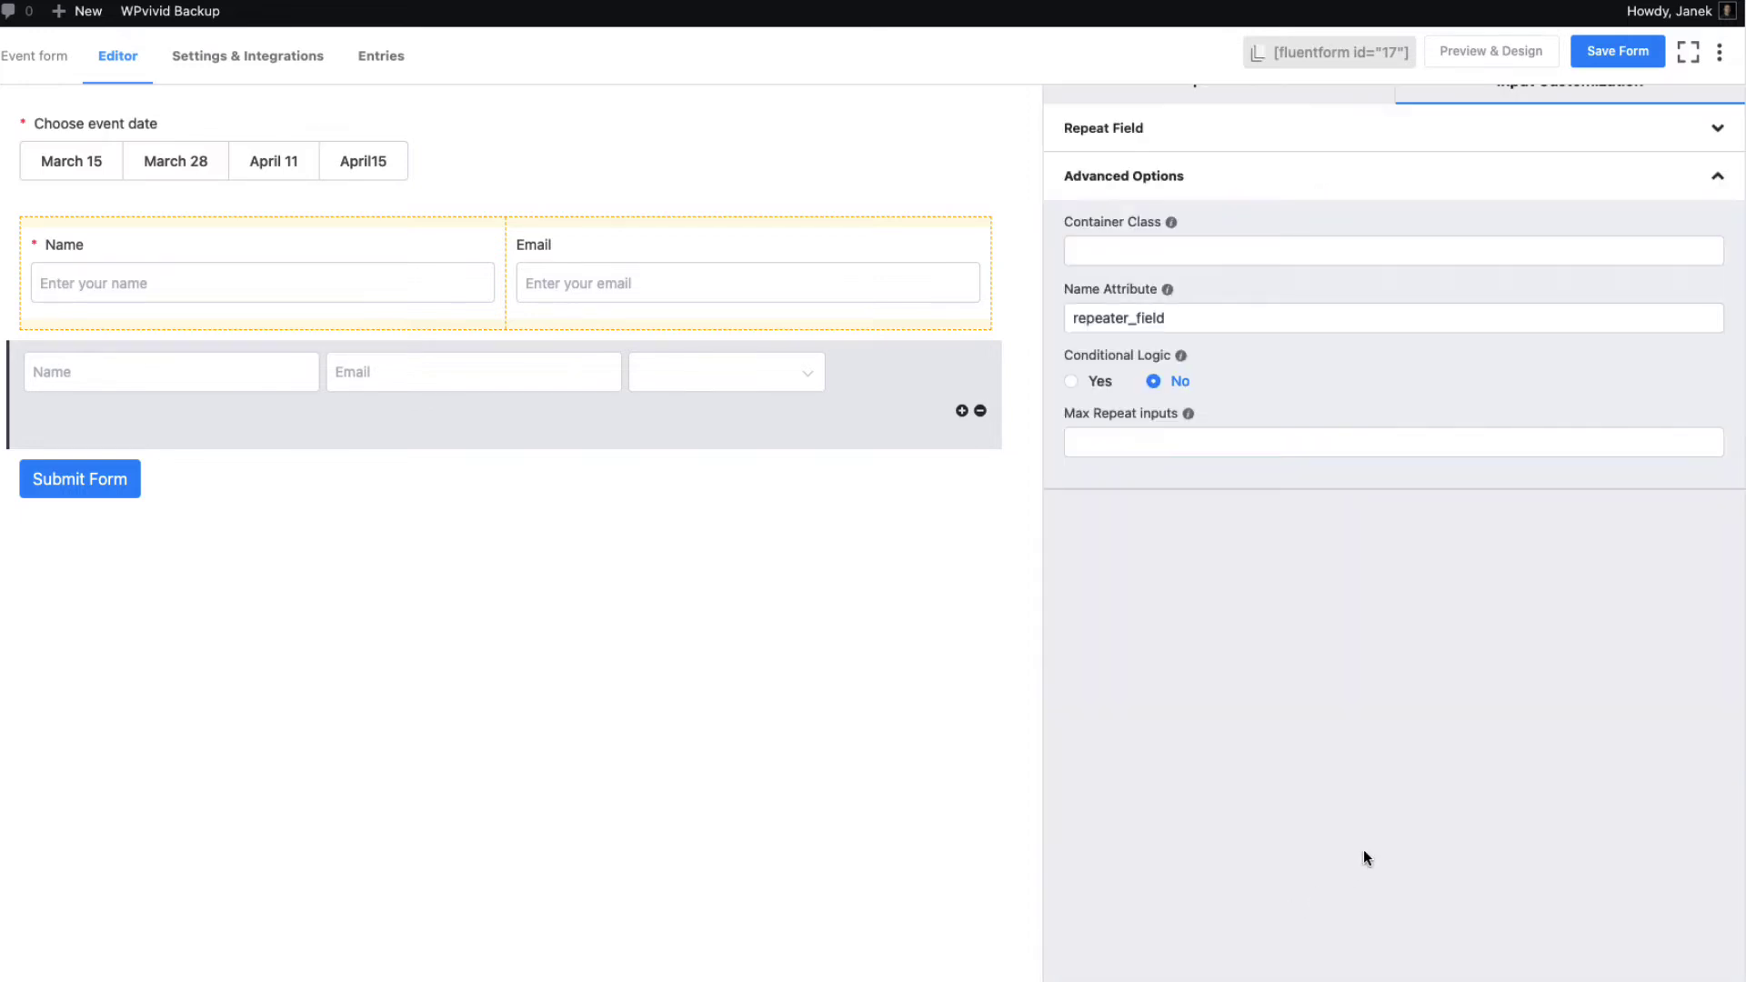
left_click(1074, 381)
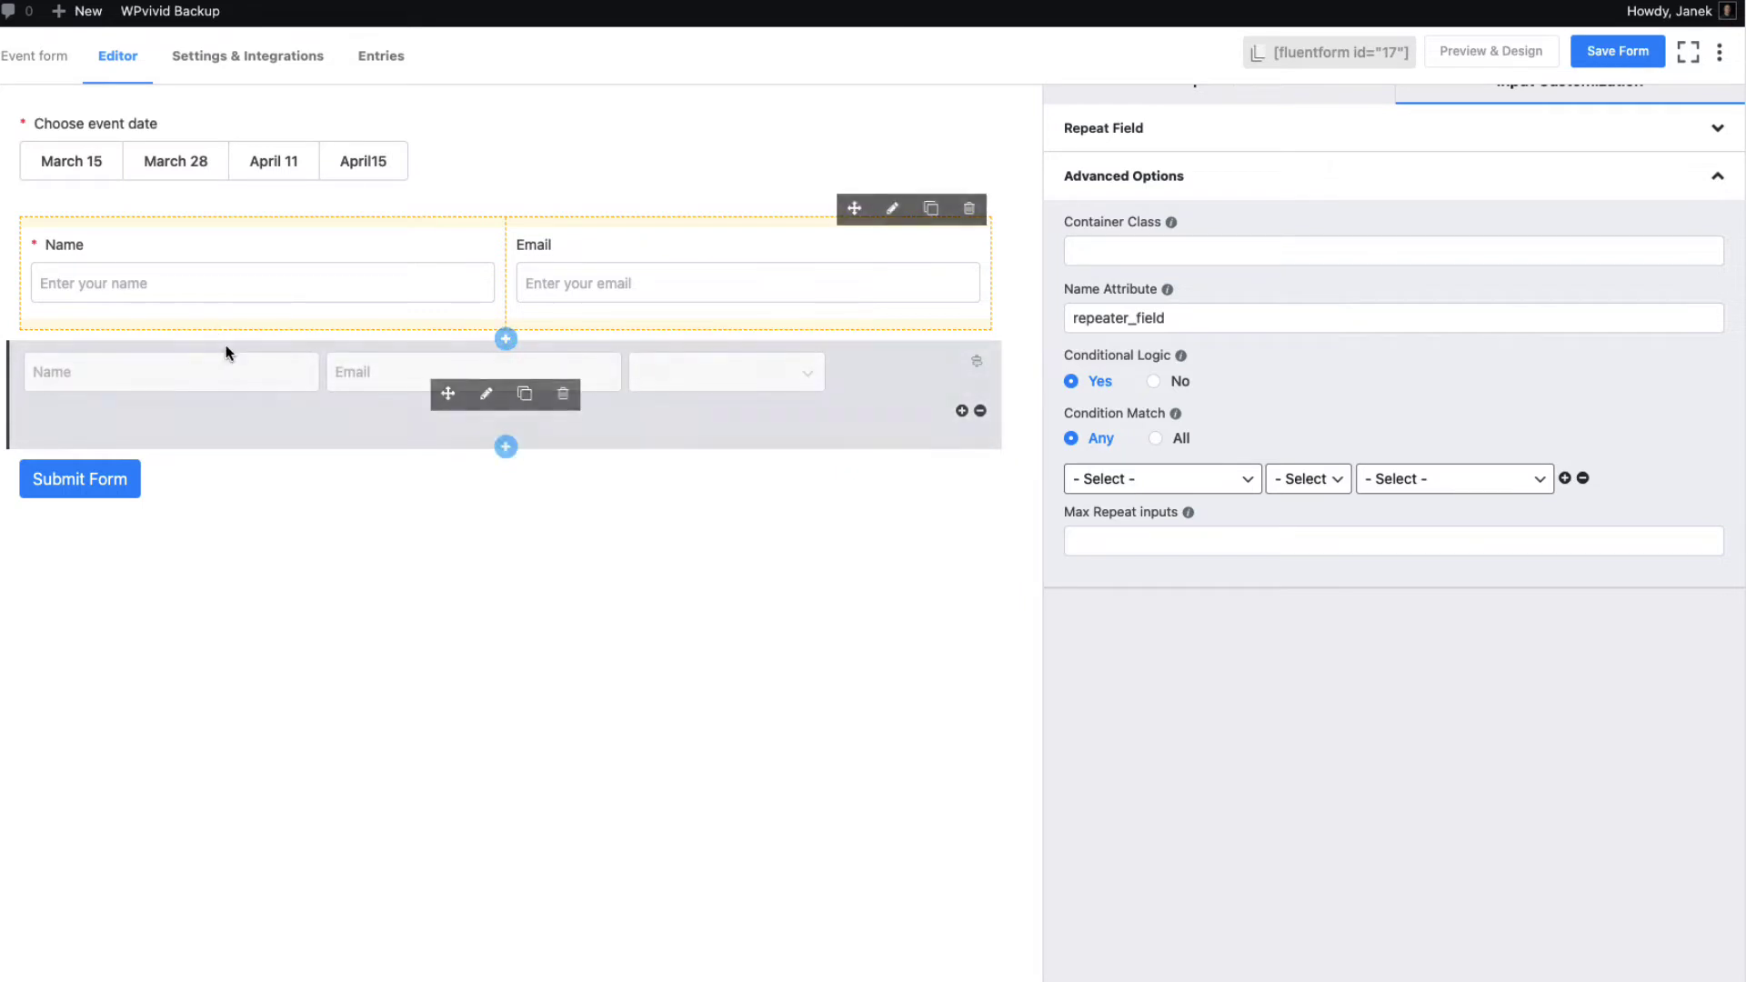
left_click(1167, 482)
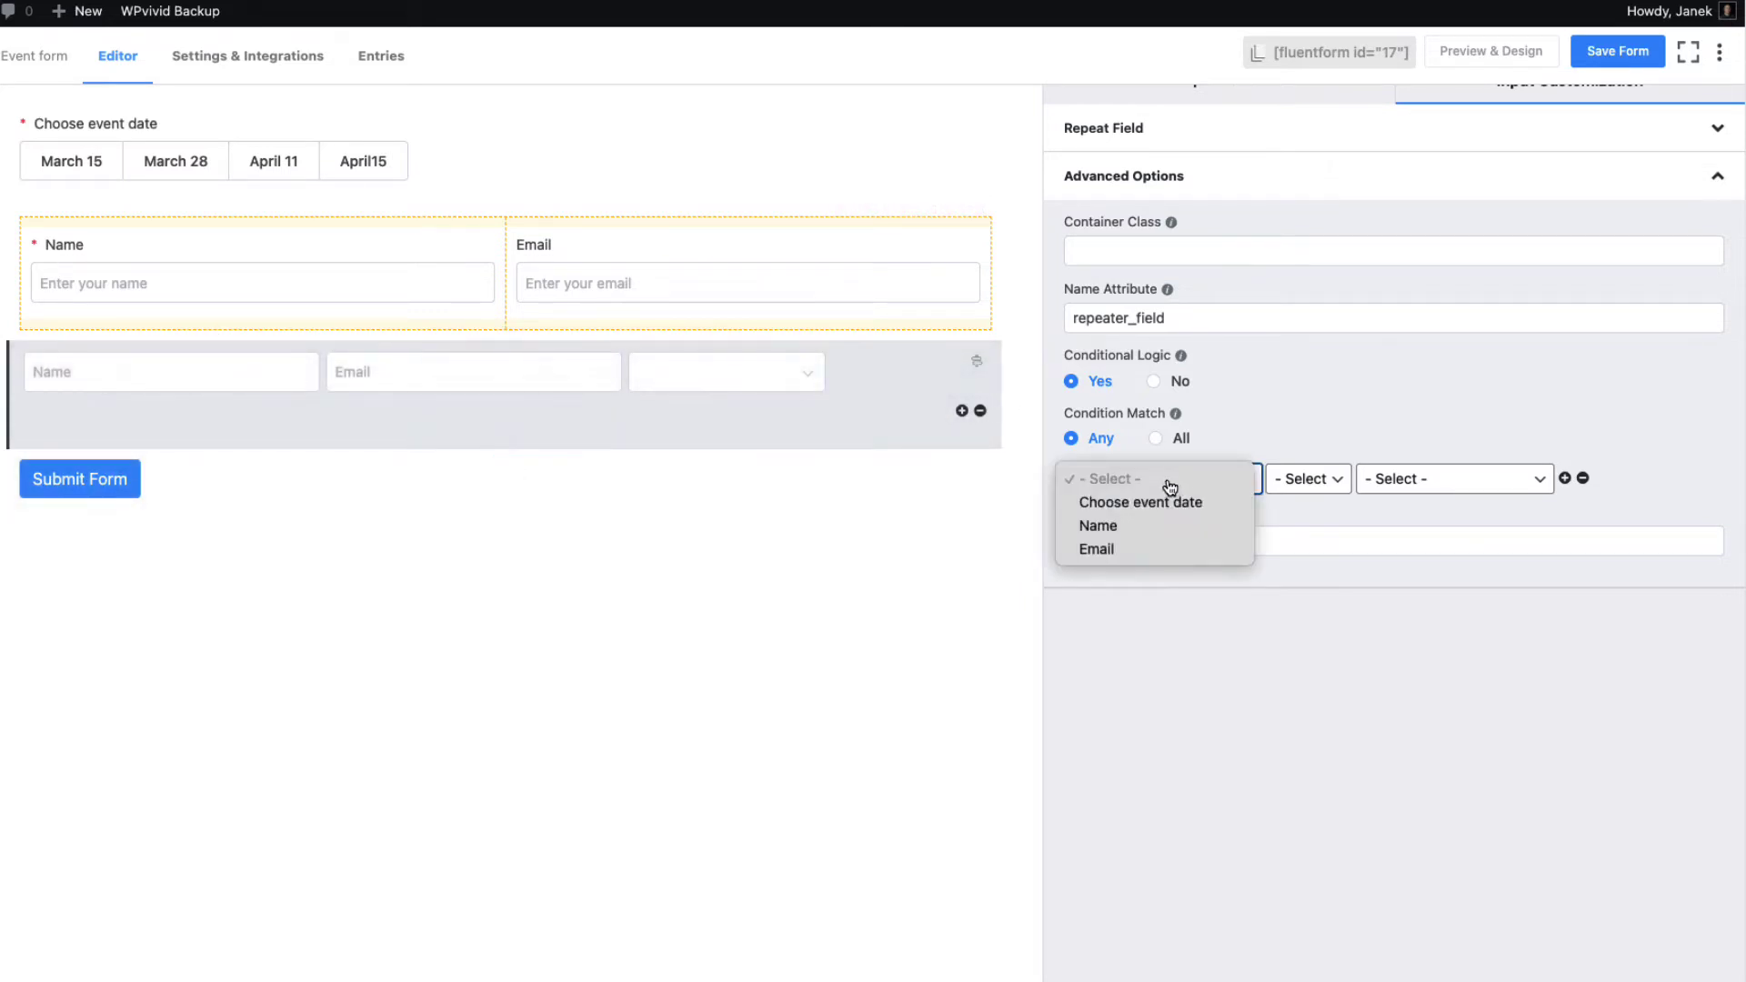
left_click(1144, 502)
left_click(1307, 479)
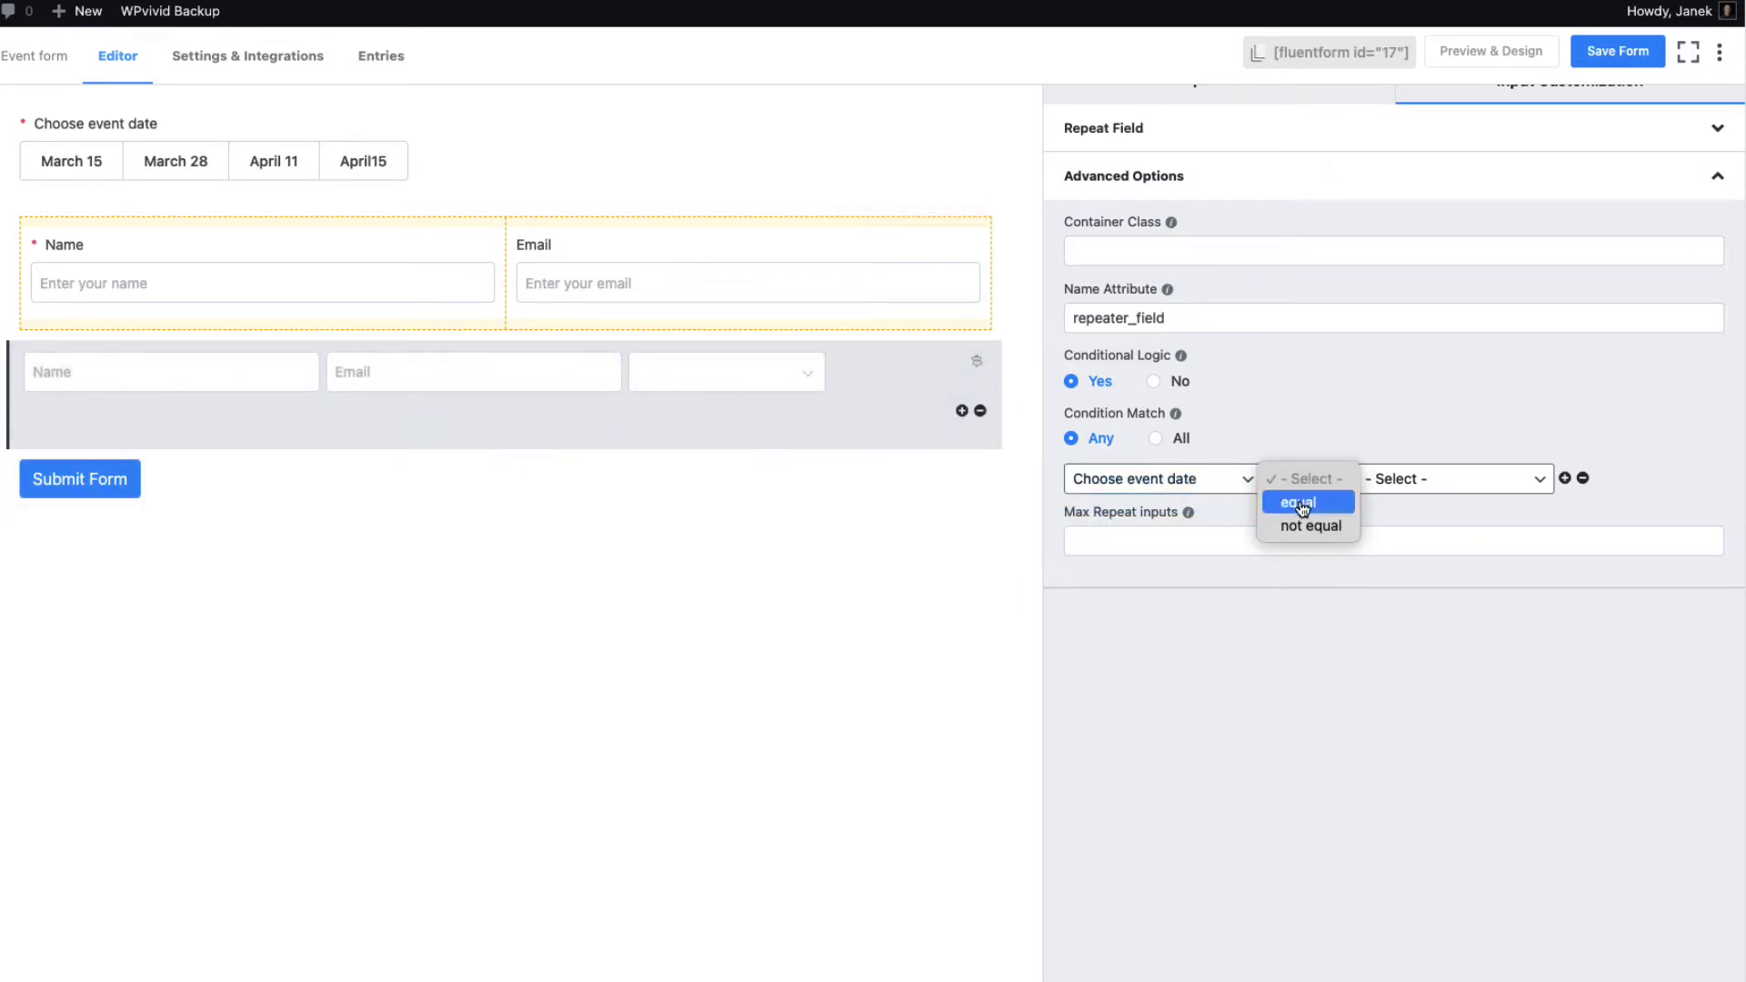
left_click(1298, 500)
left_click(1462, 489)
left_click(1430, 506)
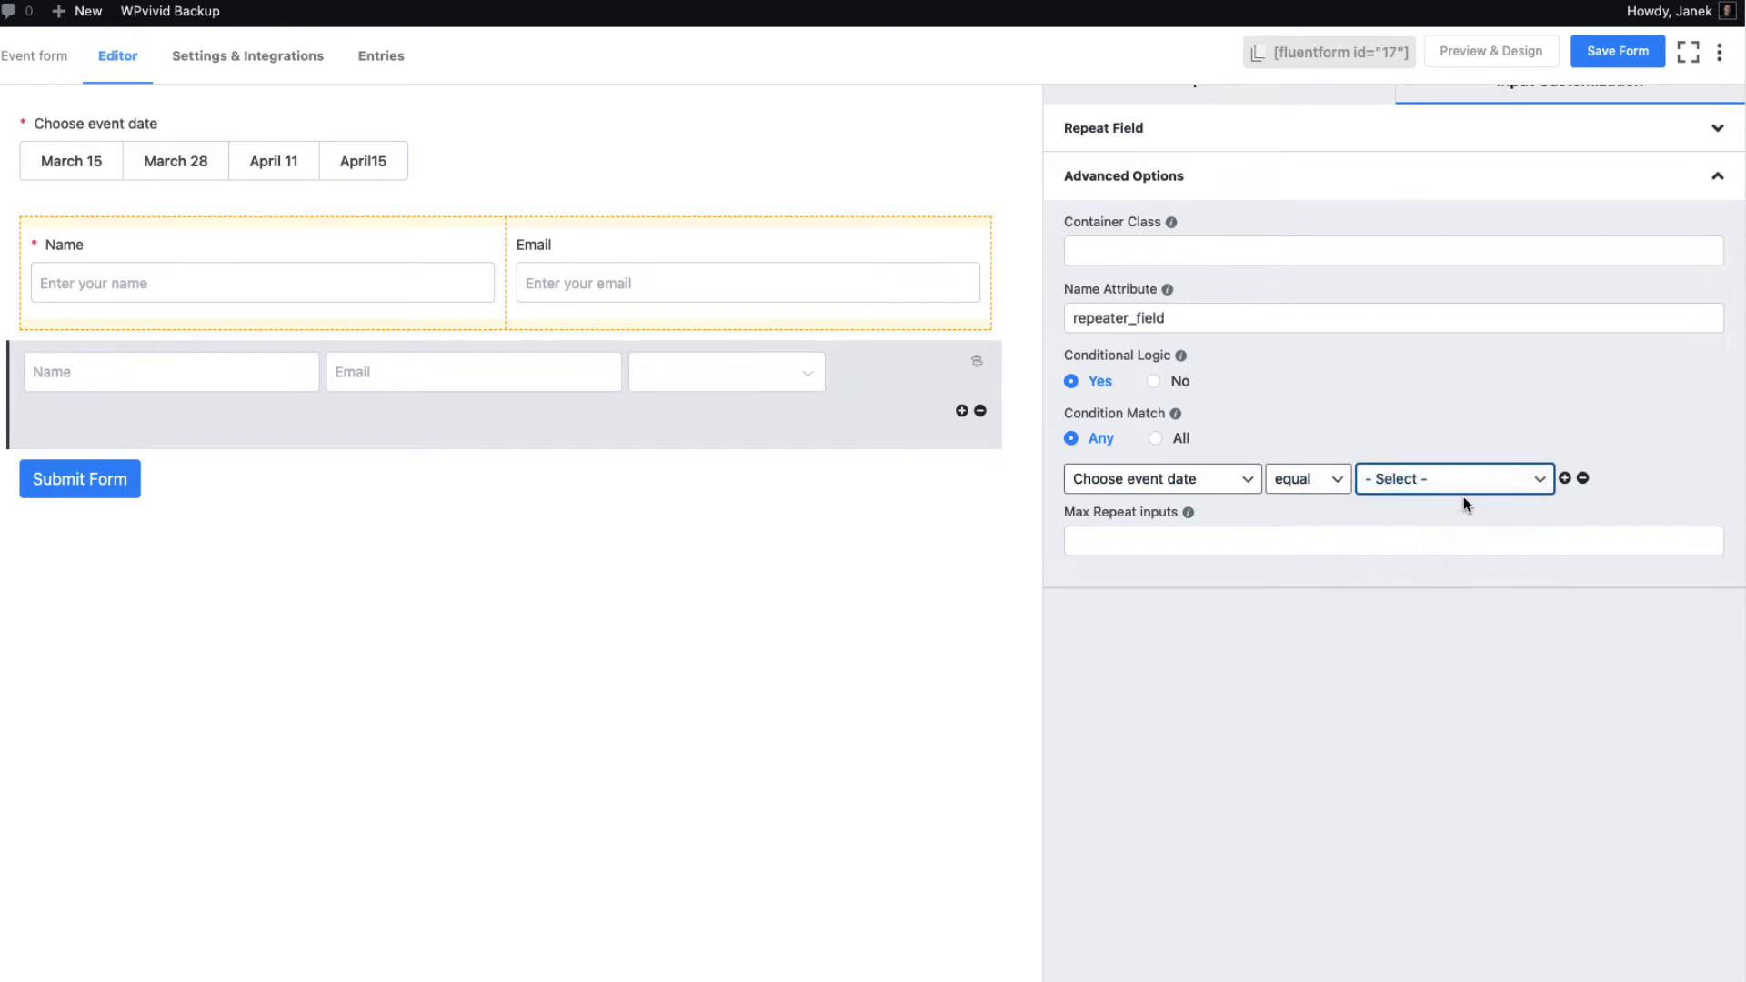
Add two more condition rows for March 28 and April 11
left_click(1565, 479)
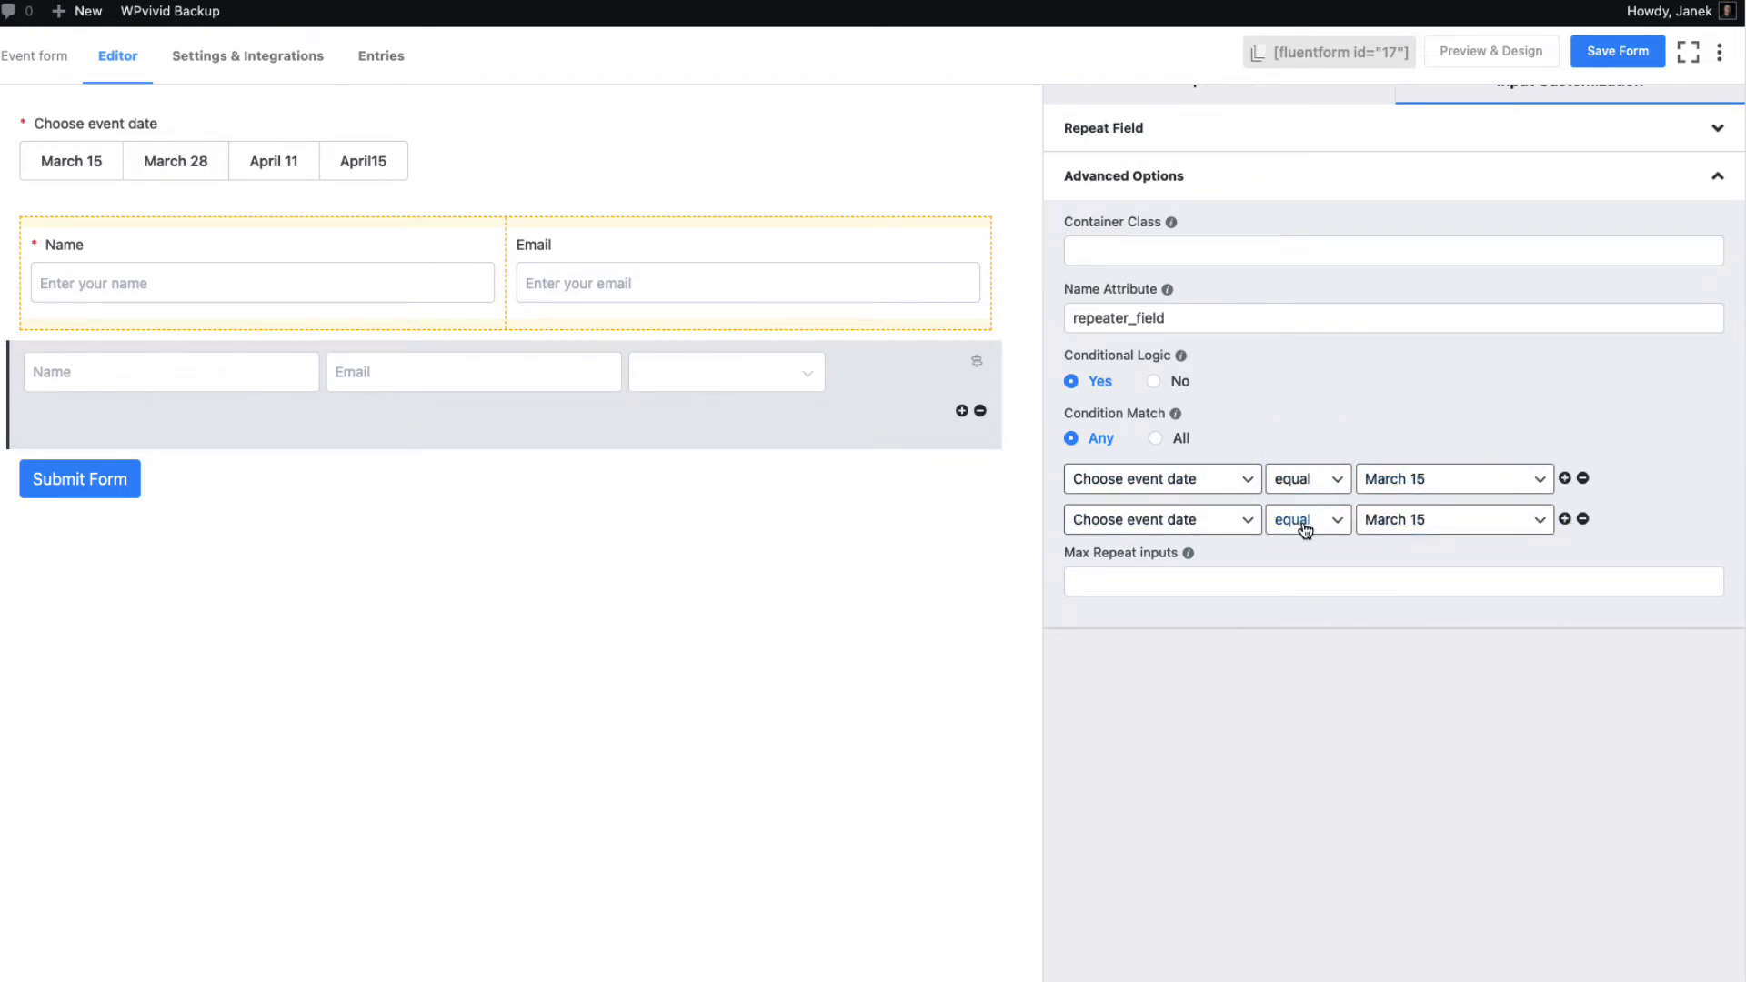
left_click(1442, 526)
left_click(1422, 543)
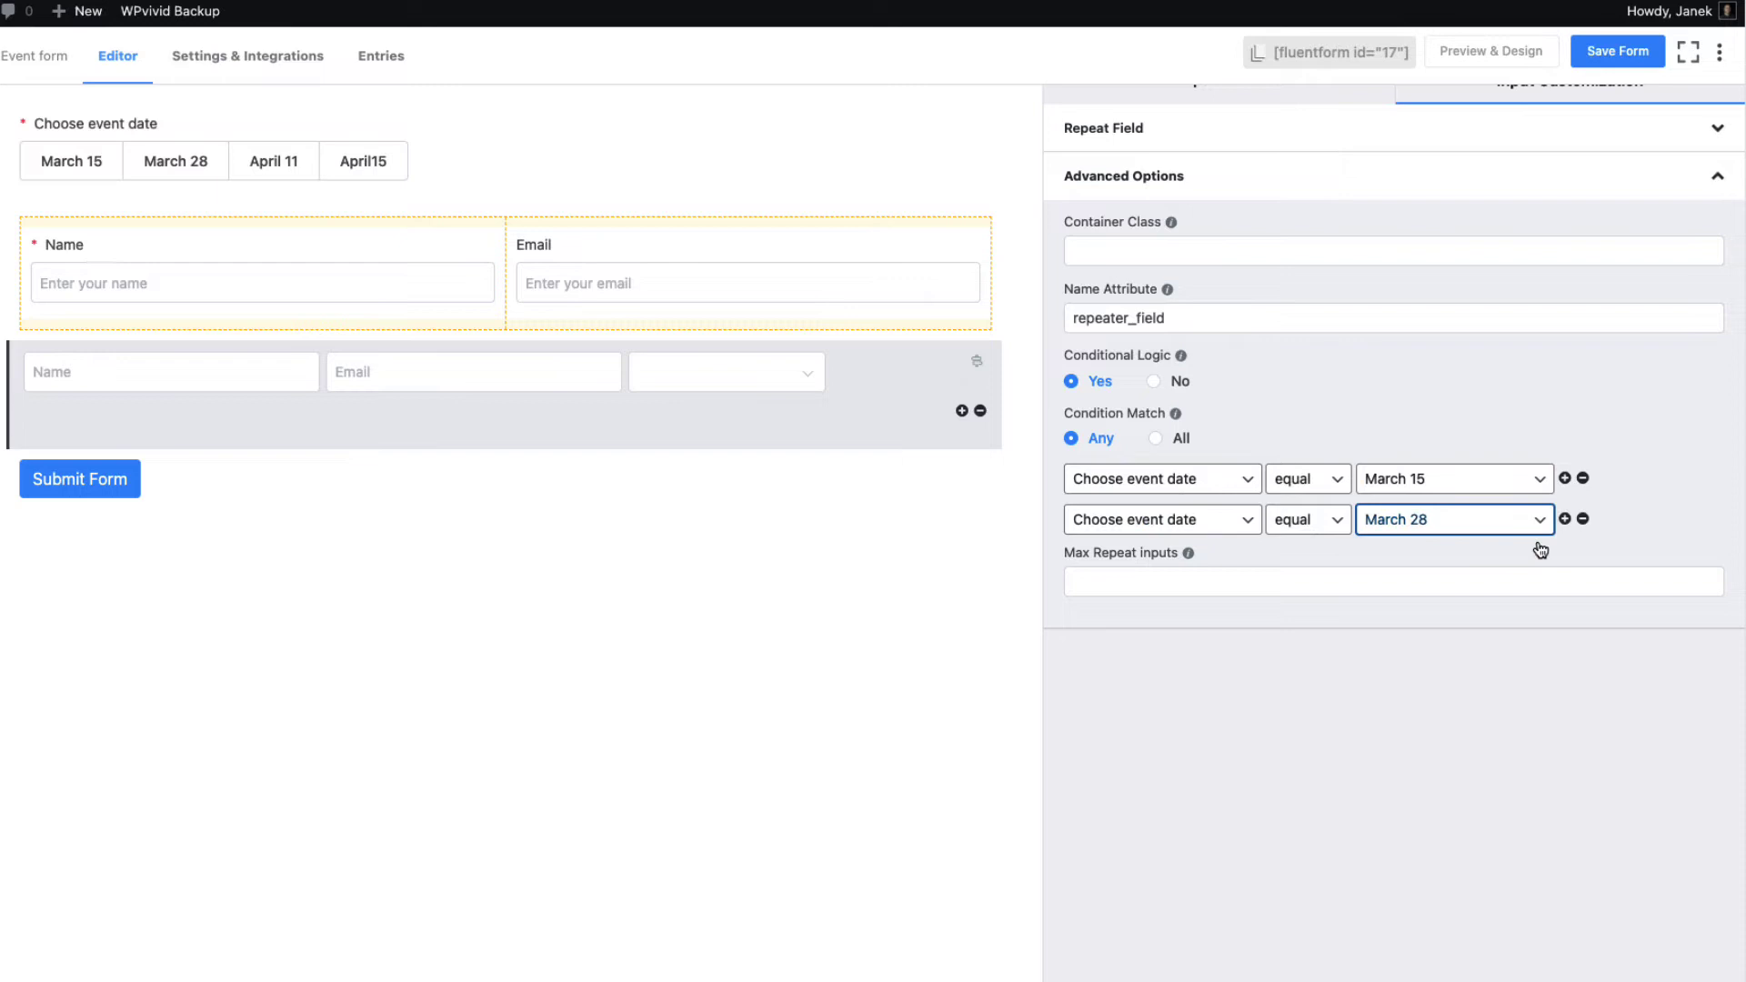
left_click(1566, 519)
left_click(1429, 555)
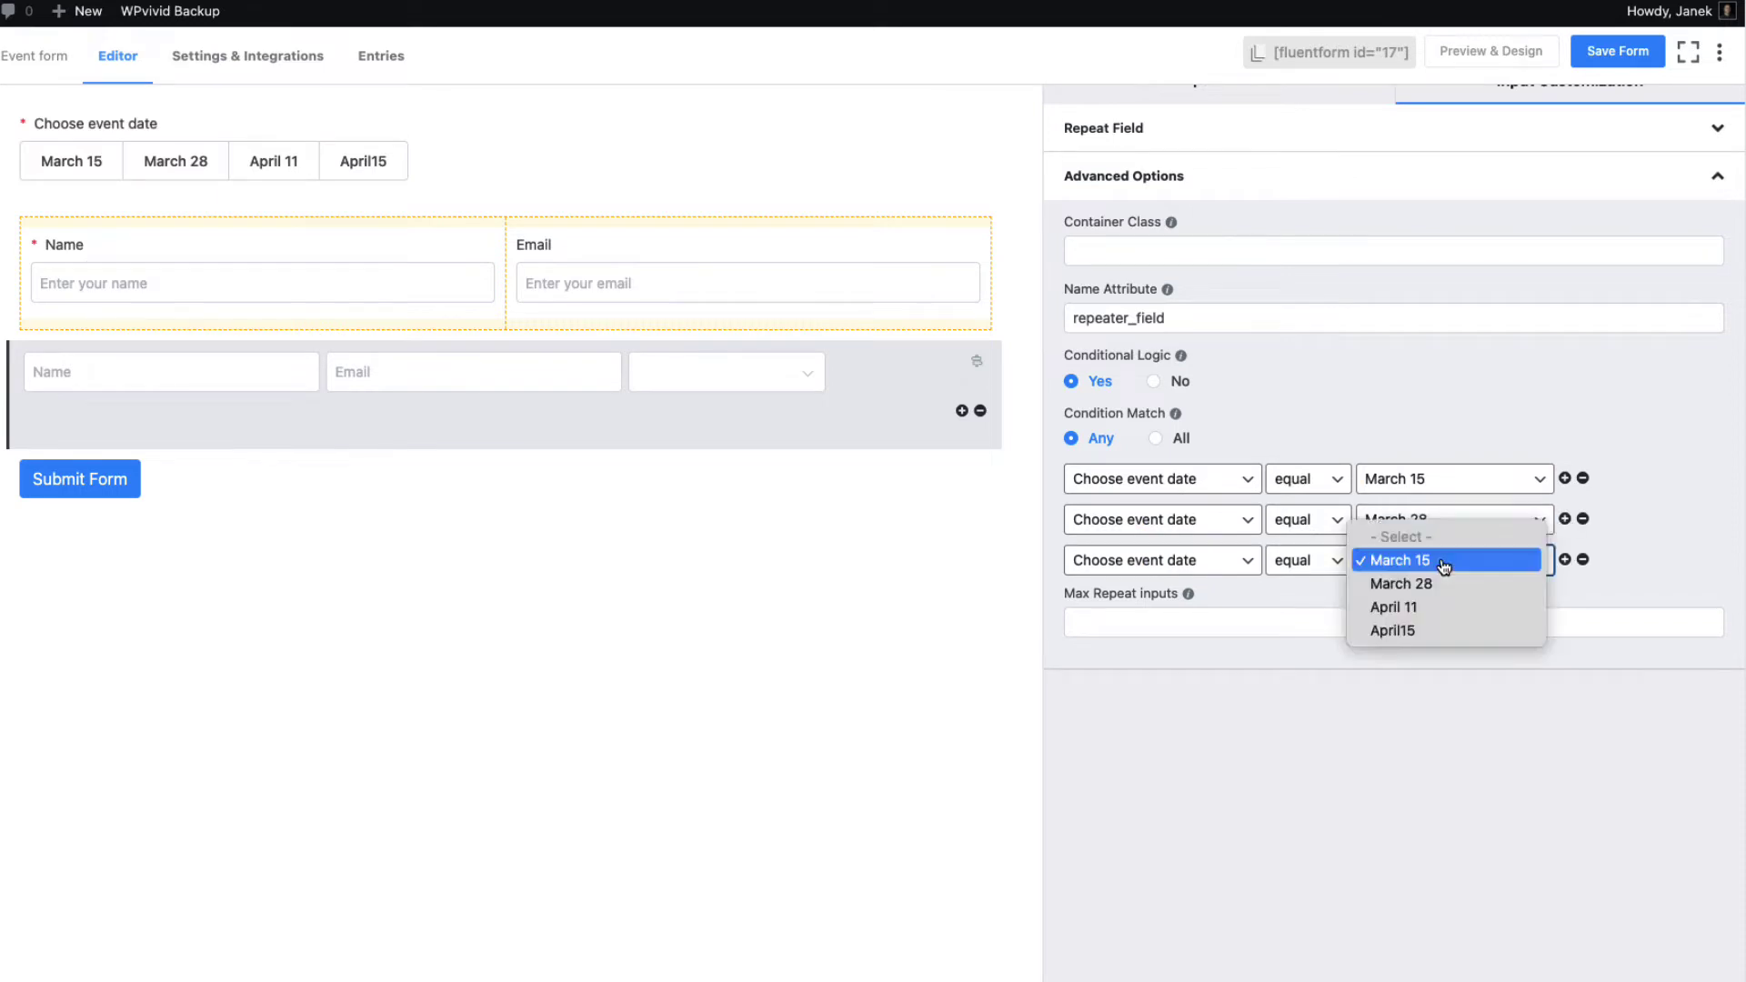
left_click(1405, 607)
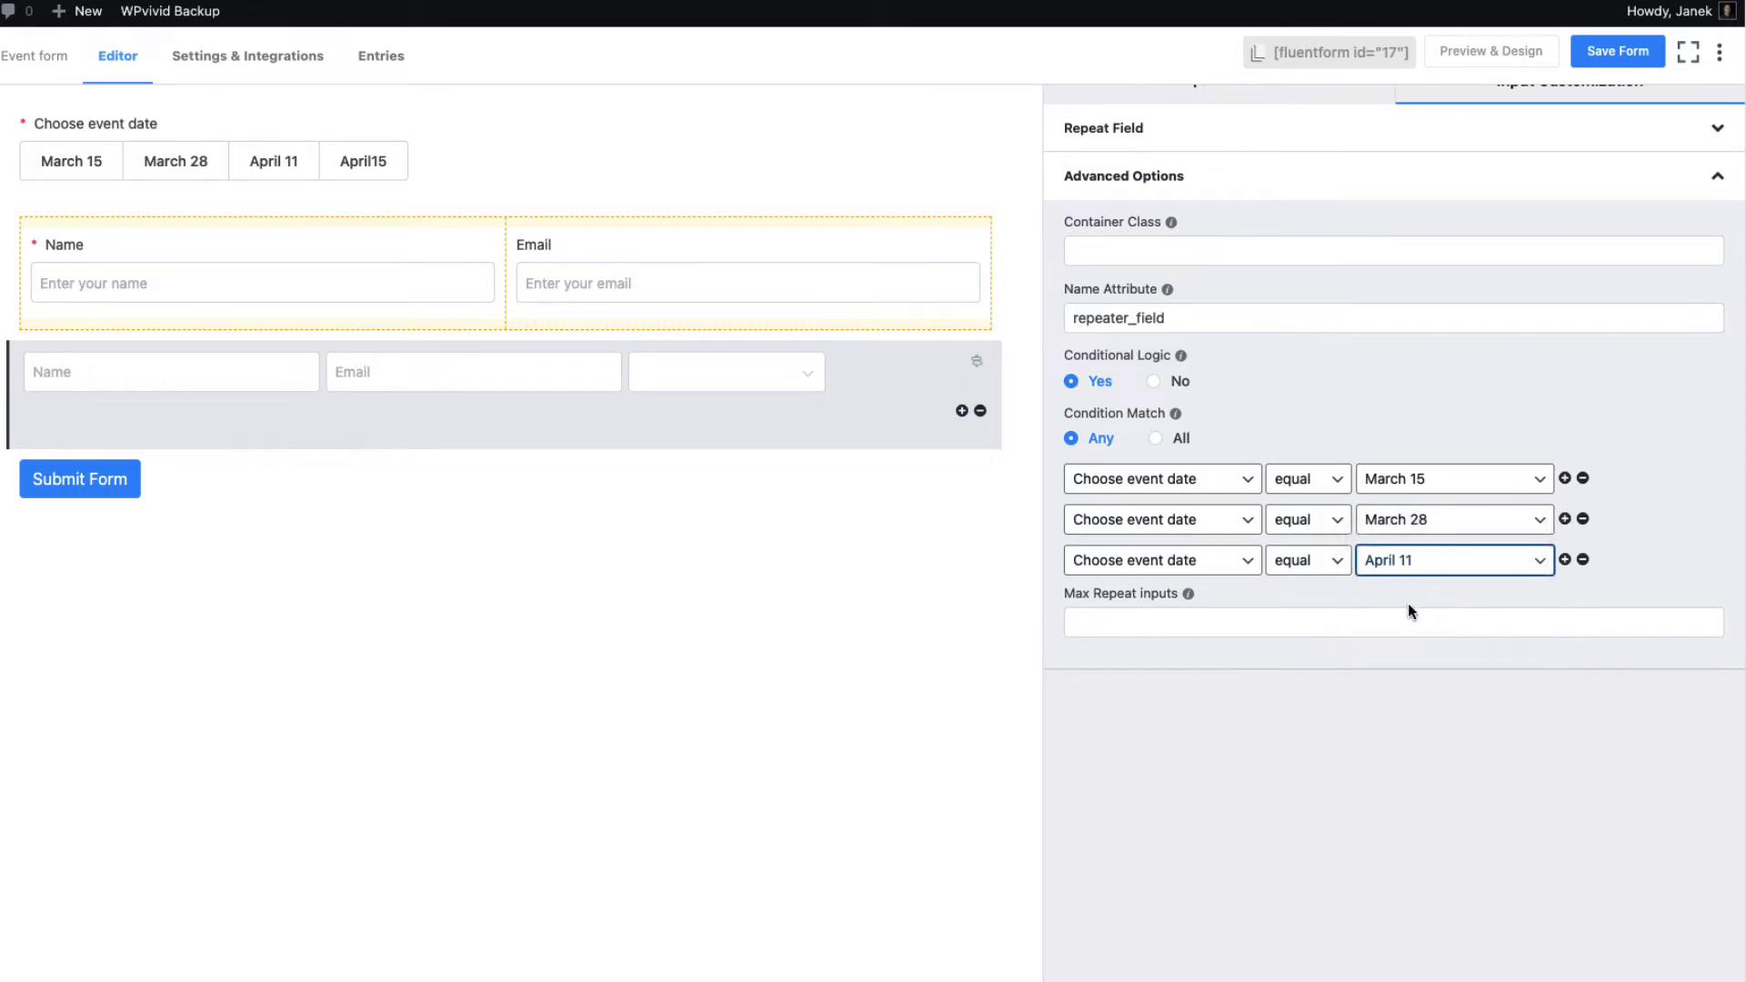
Save the form and duplicate the participants repeater
left_click(1612, 53)
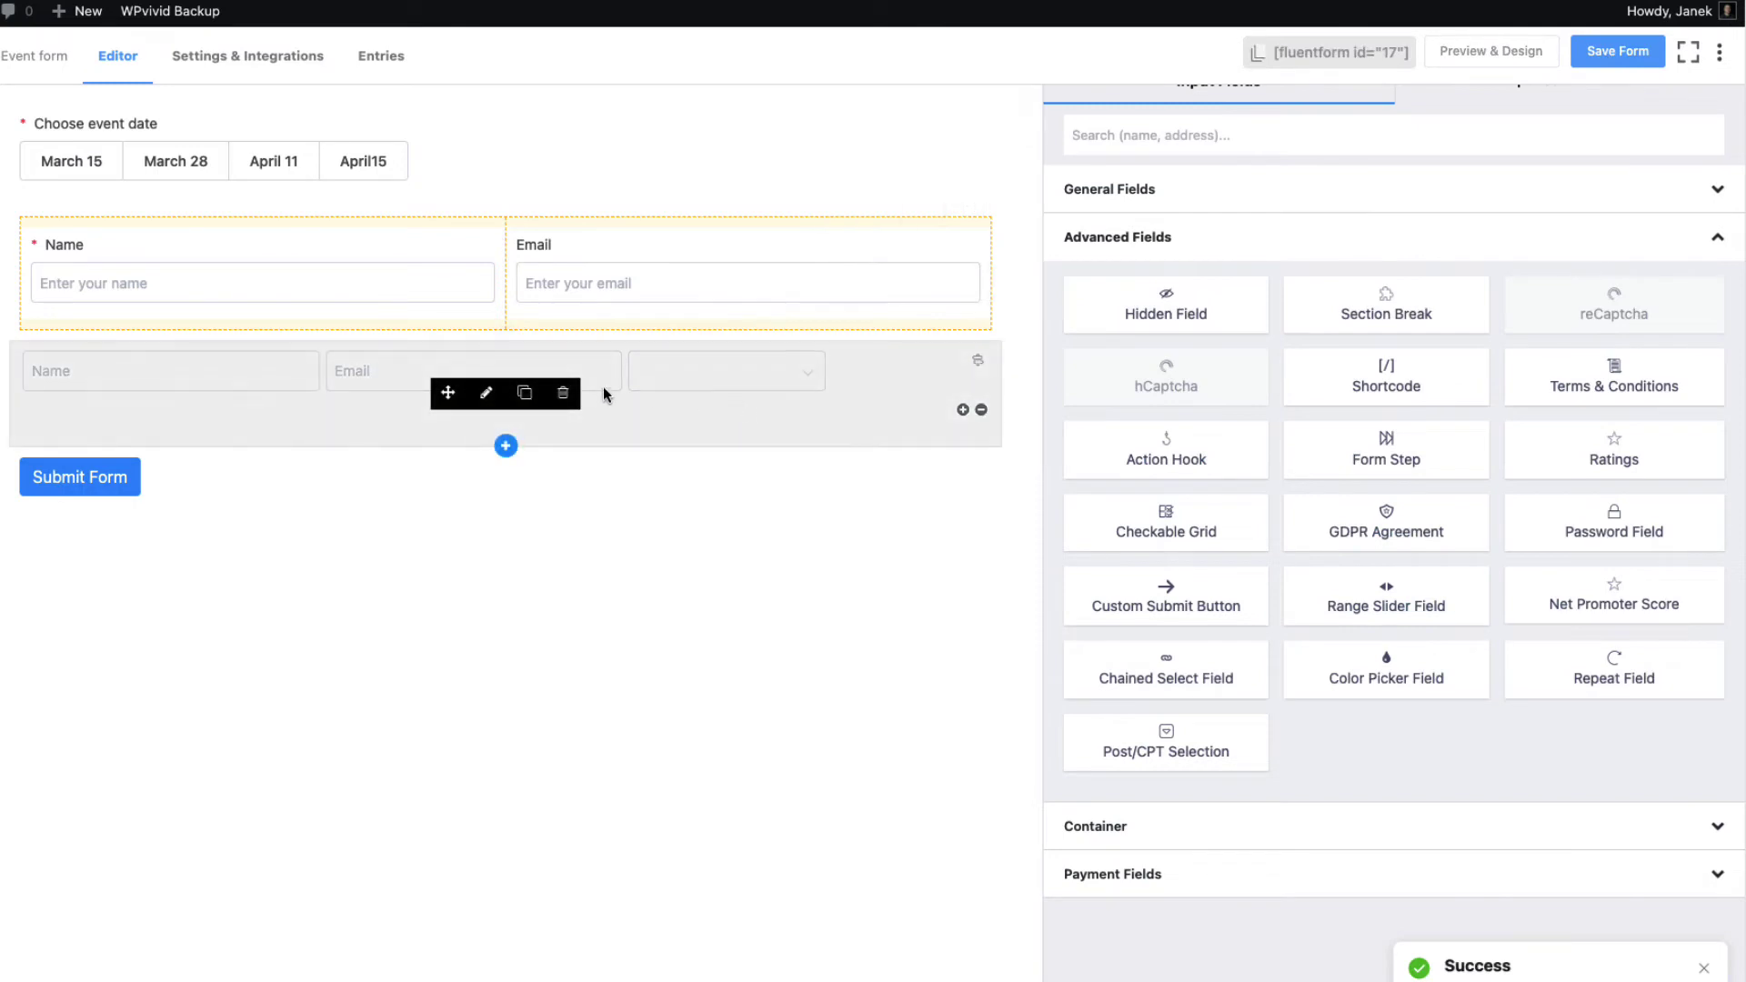
left_click(526, 394)
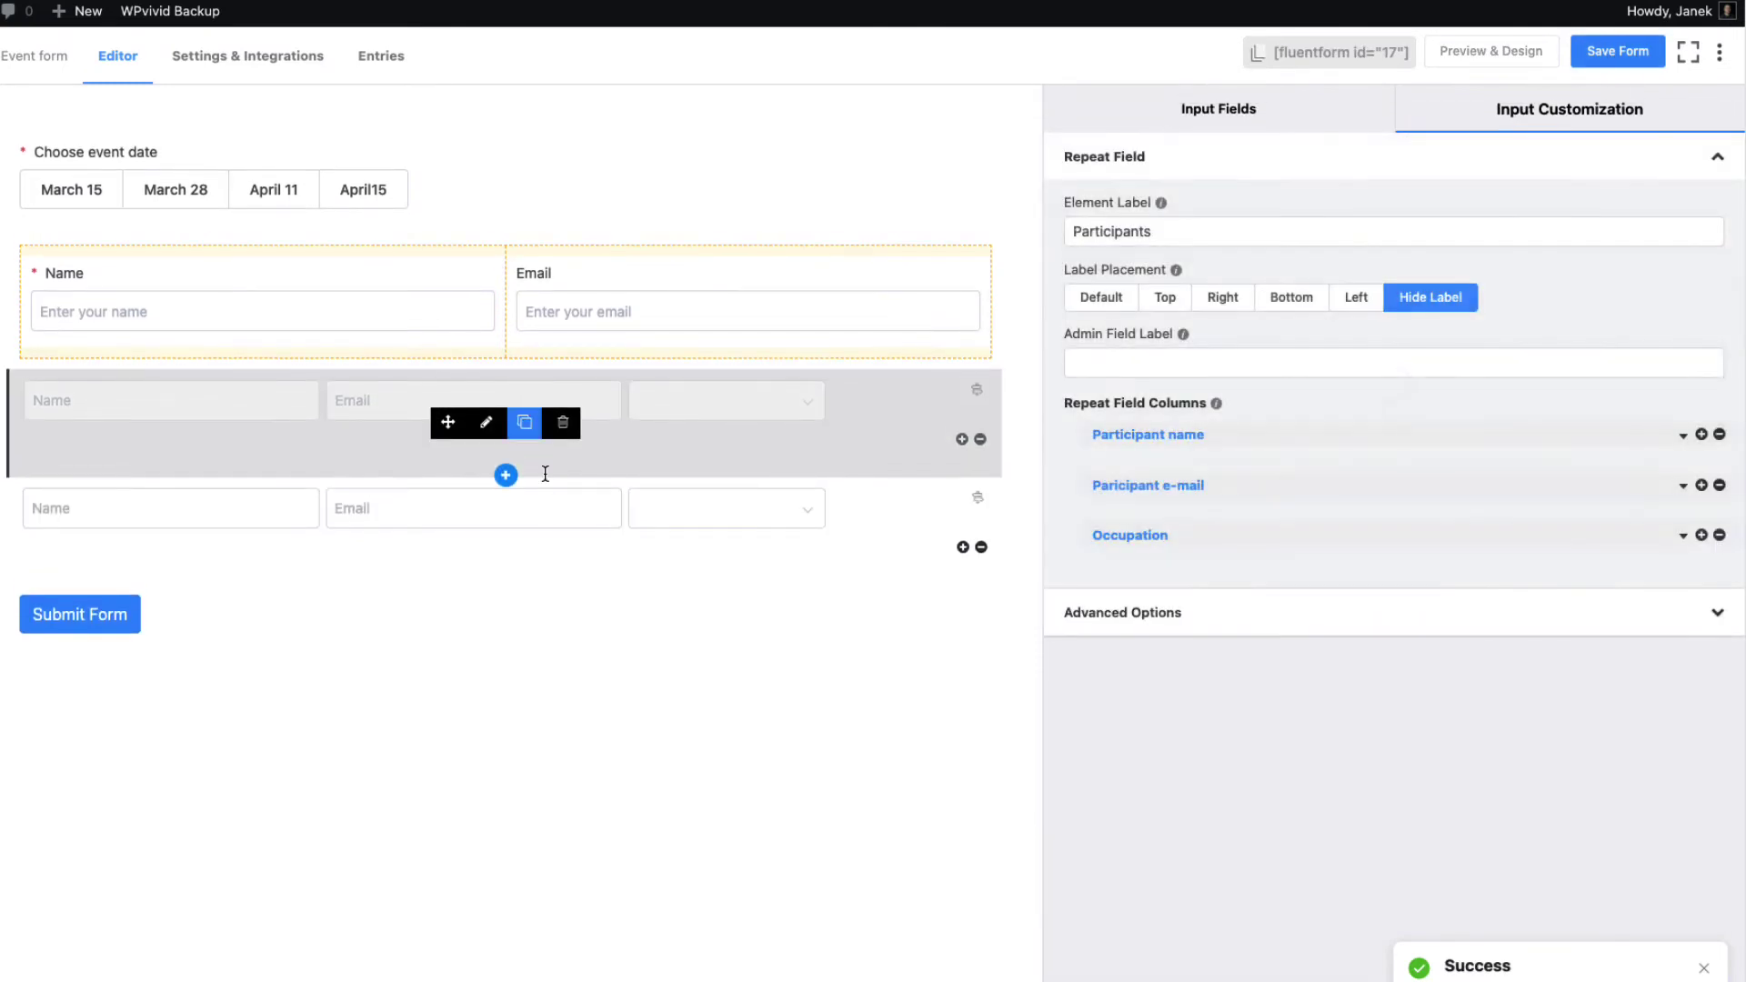
left_click(487, 535)
Make the copy's third column a Numeric Field labelled Personal ID code, placeholder 'Enter your'
left_click(1684, 537)
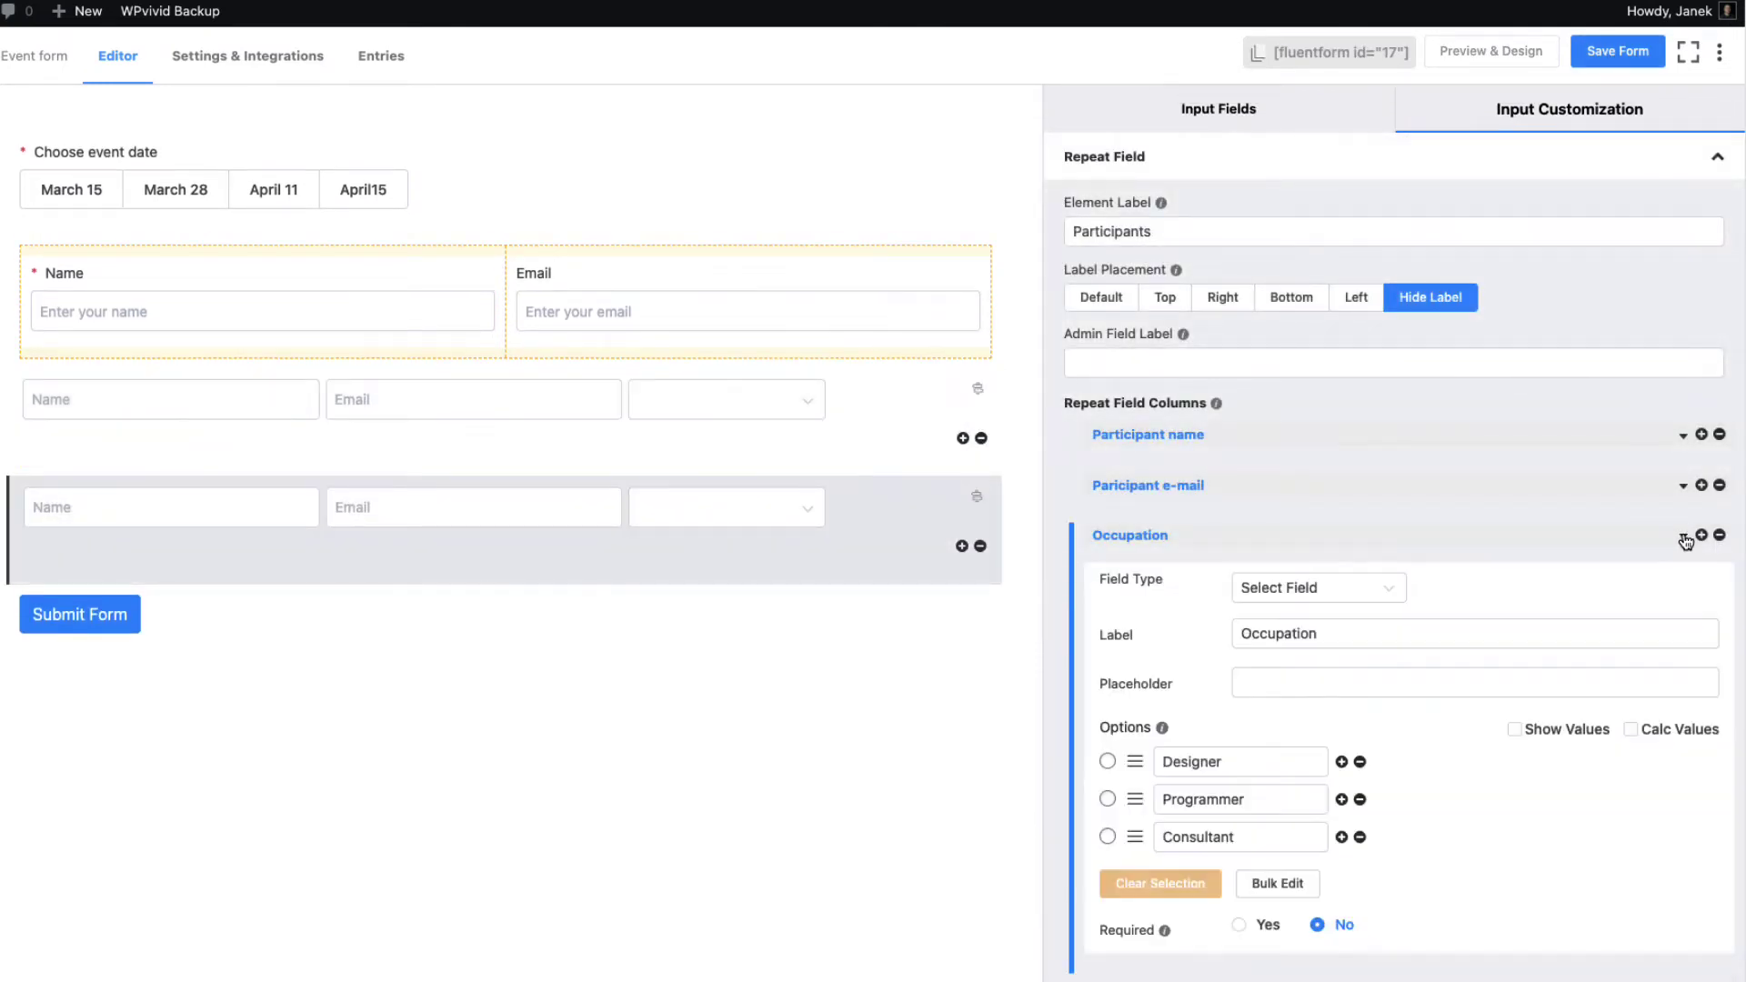
left_click(1347, 589)
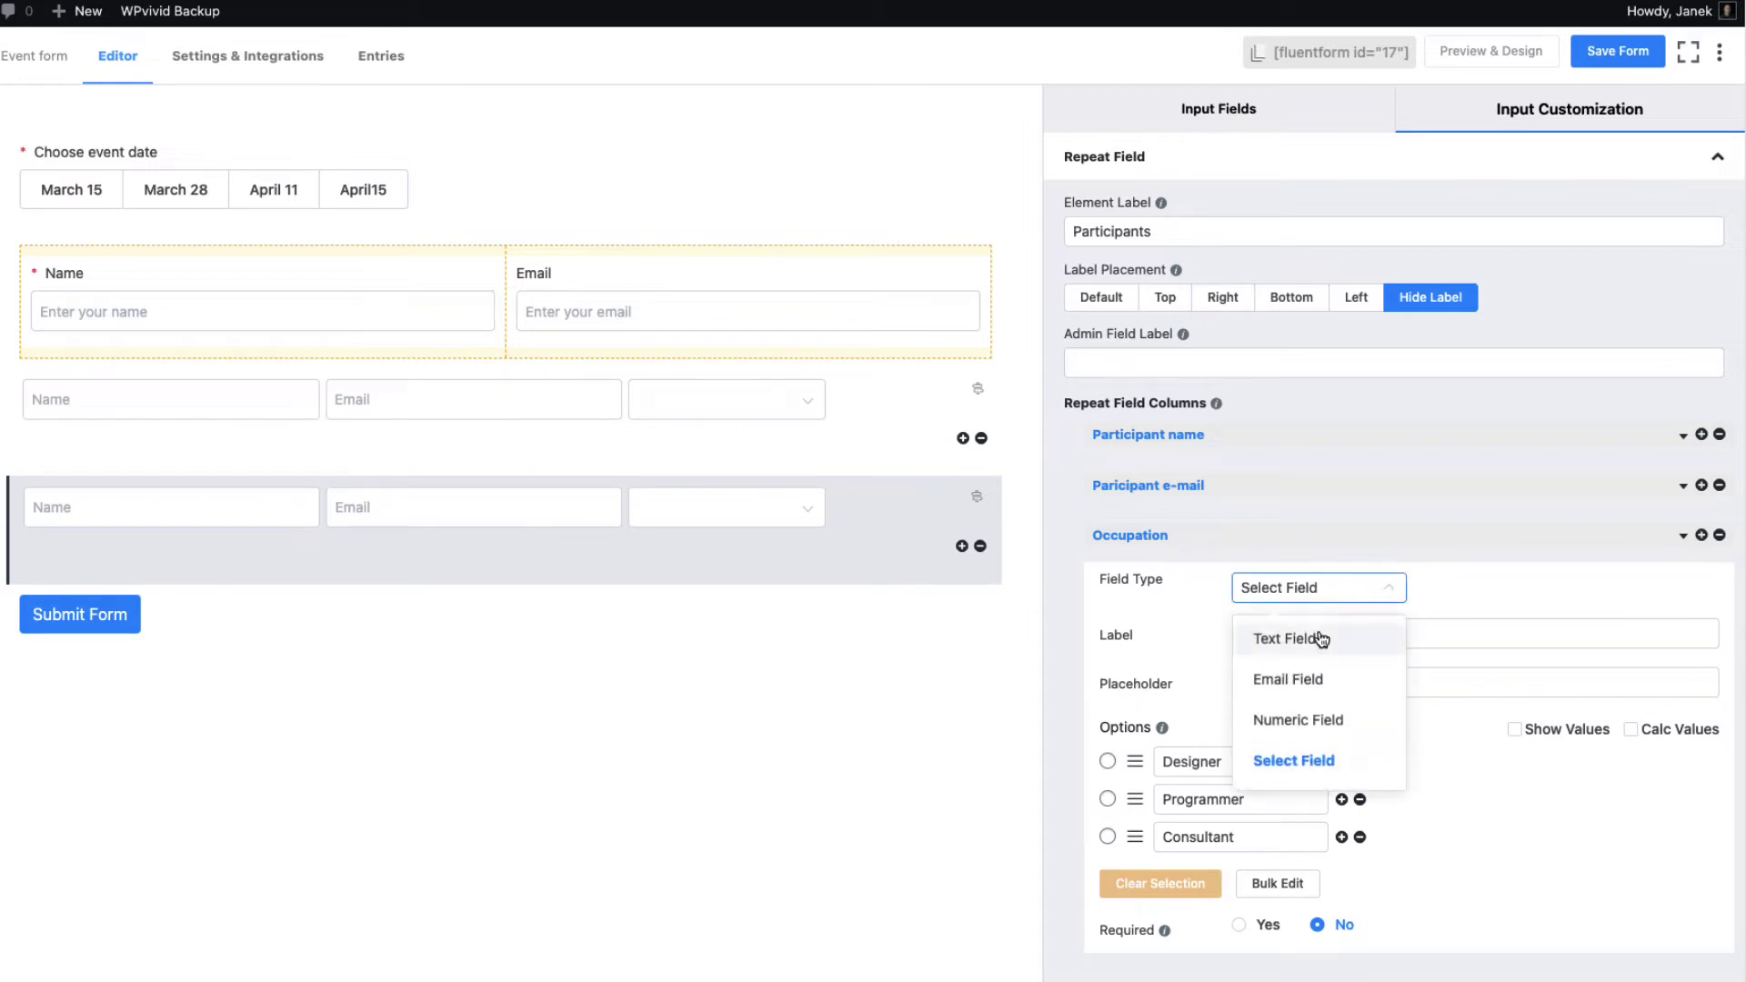
left_click(1310, 715)
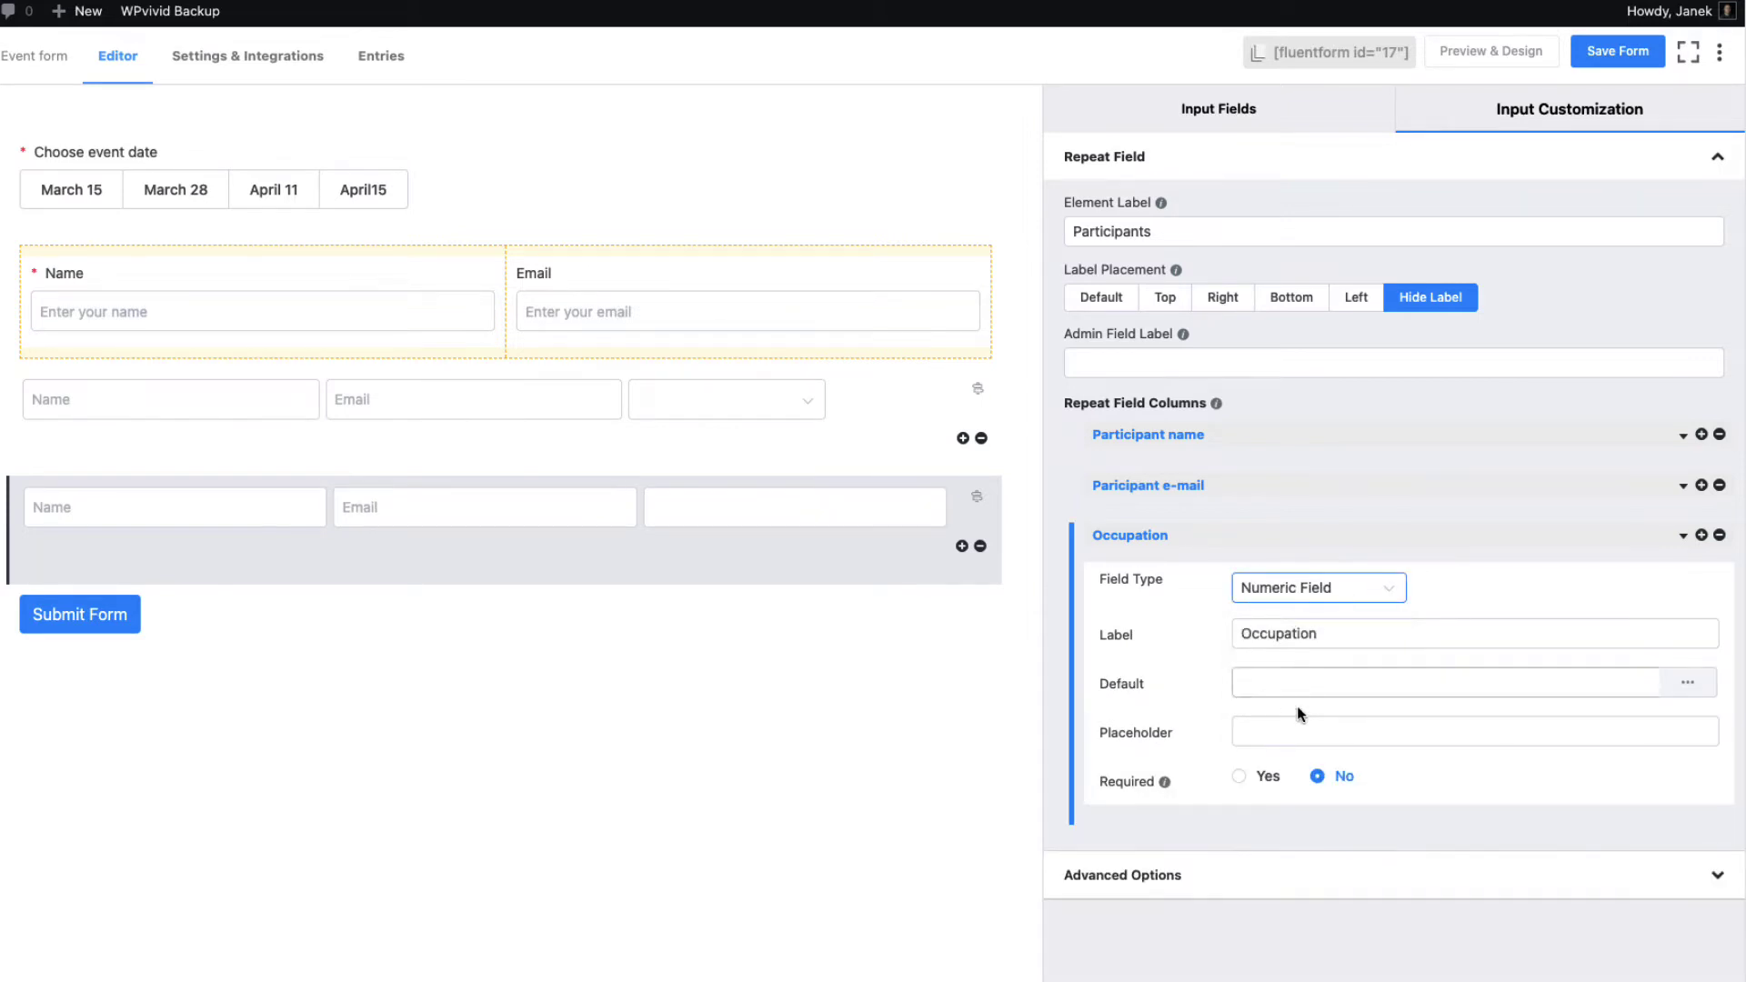
left_click_drag(1324, 637, 1187, 636)
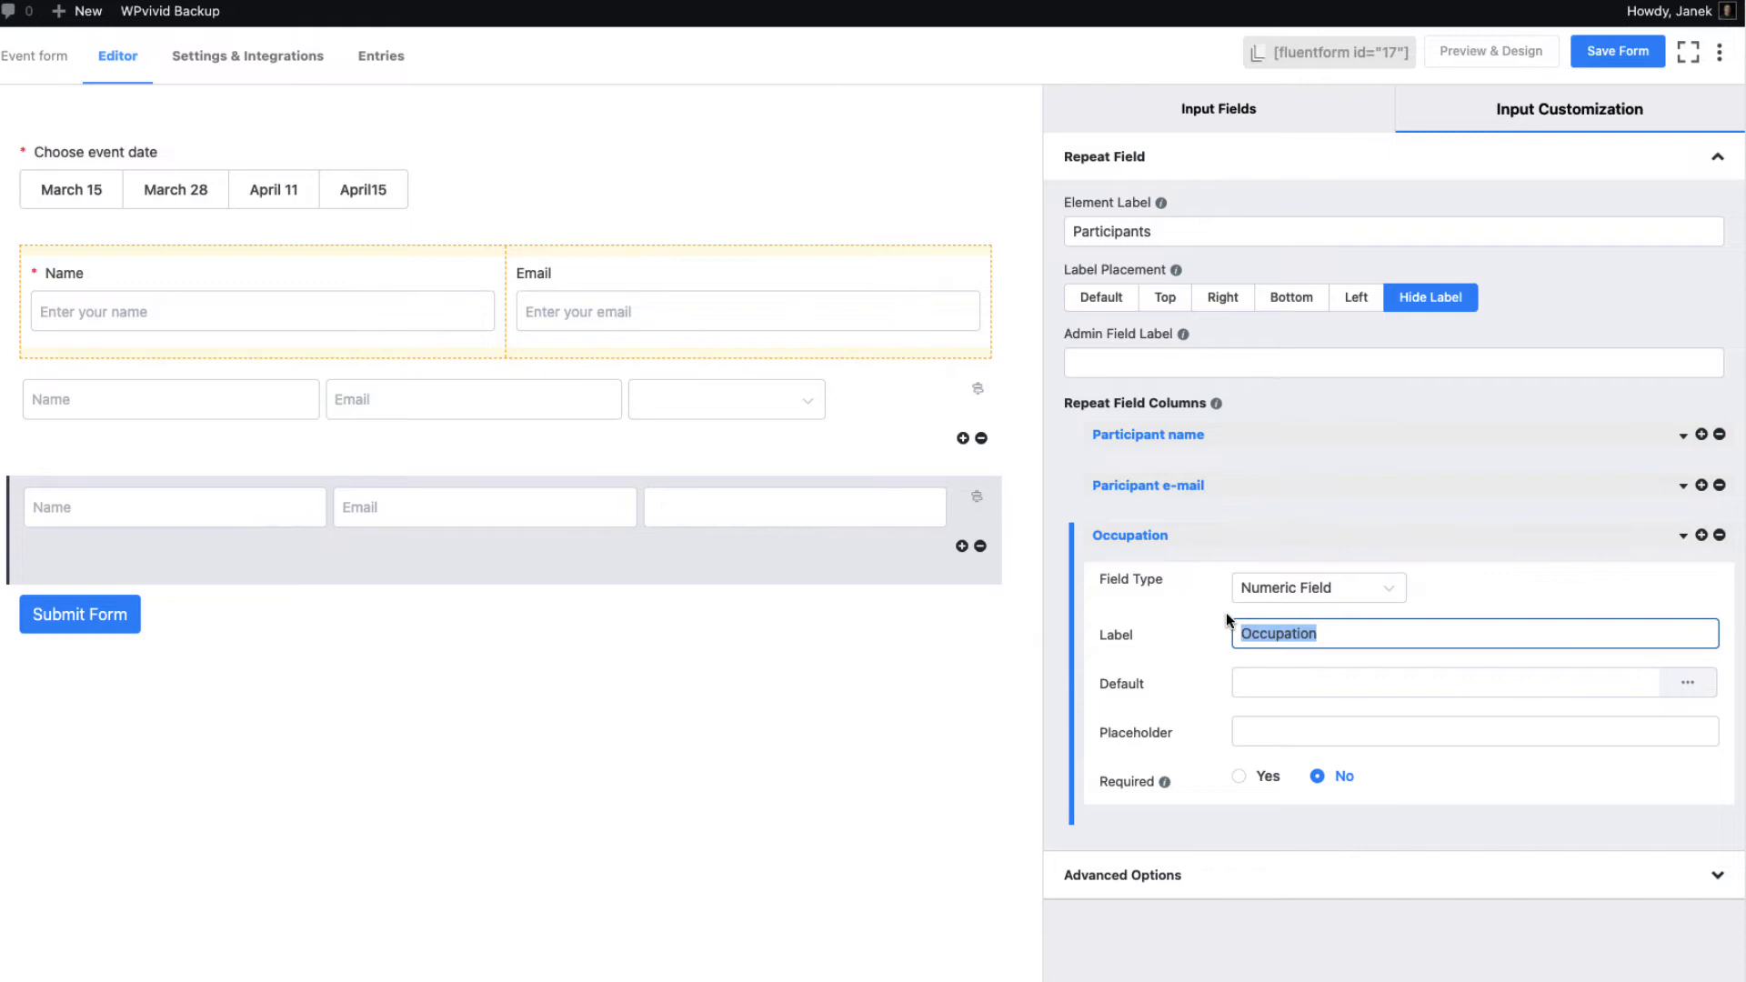
type("Personal ID code")
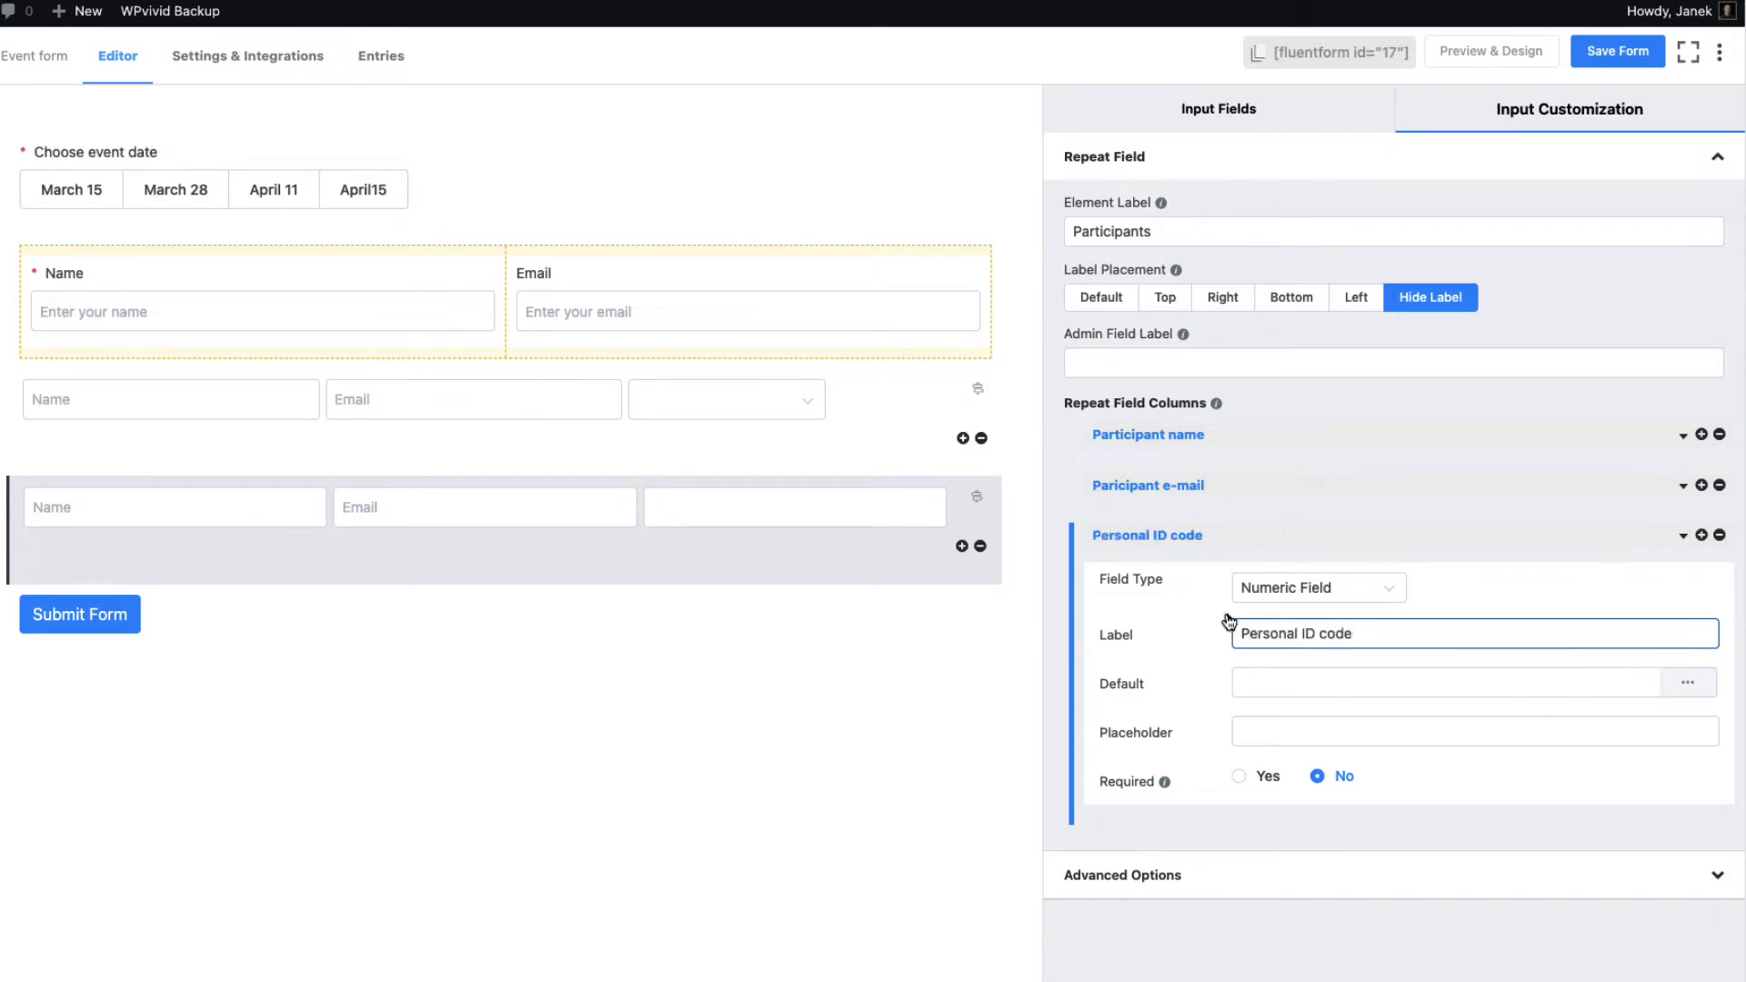
left_click(1250, 730)
type("Enter your ID code")
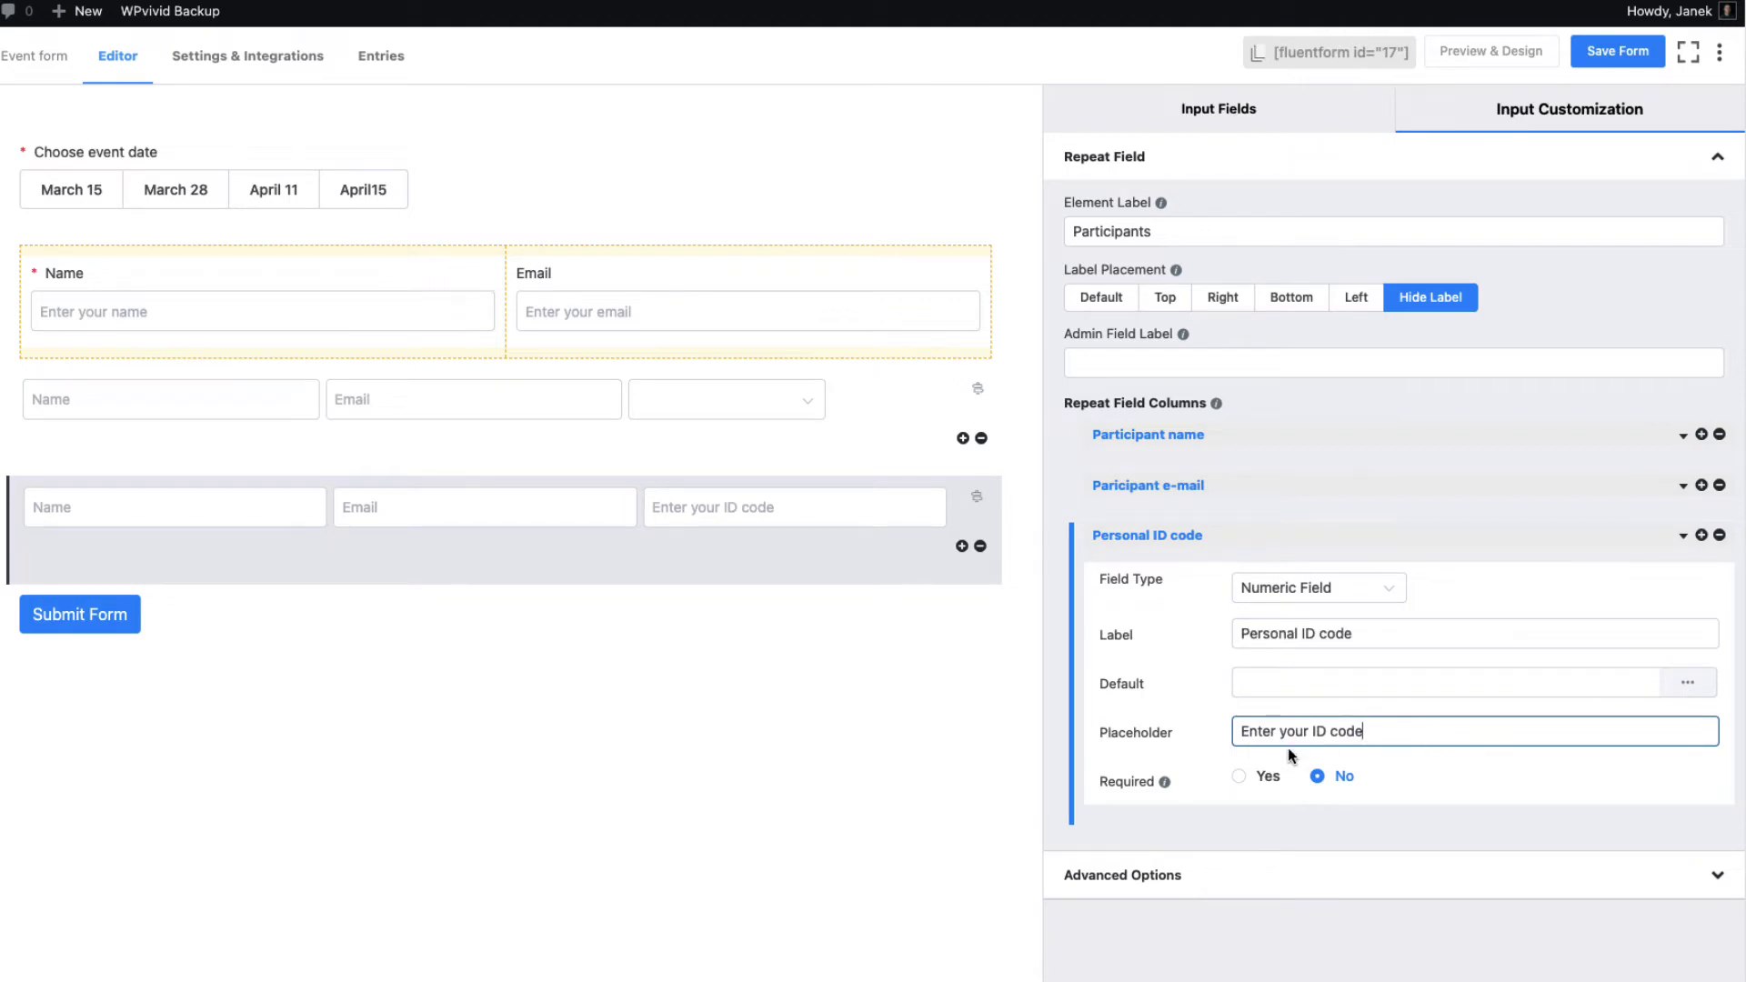
Reduce the copy's conditions to a single rule for April15 and save the form
scroll(1255, 773, "down", 2)
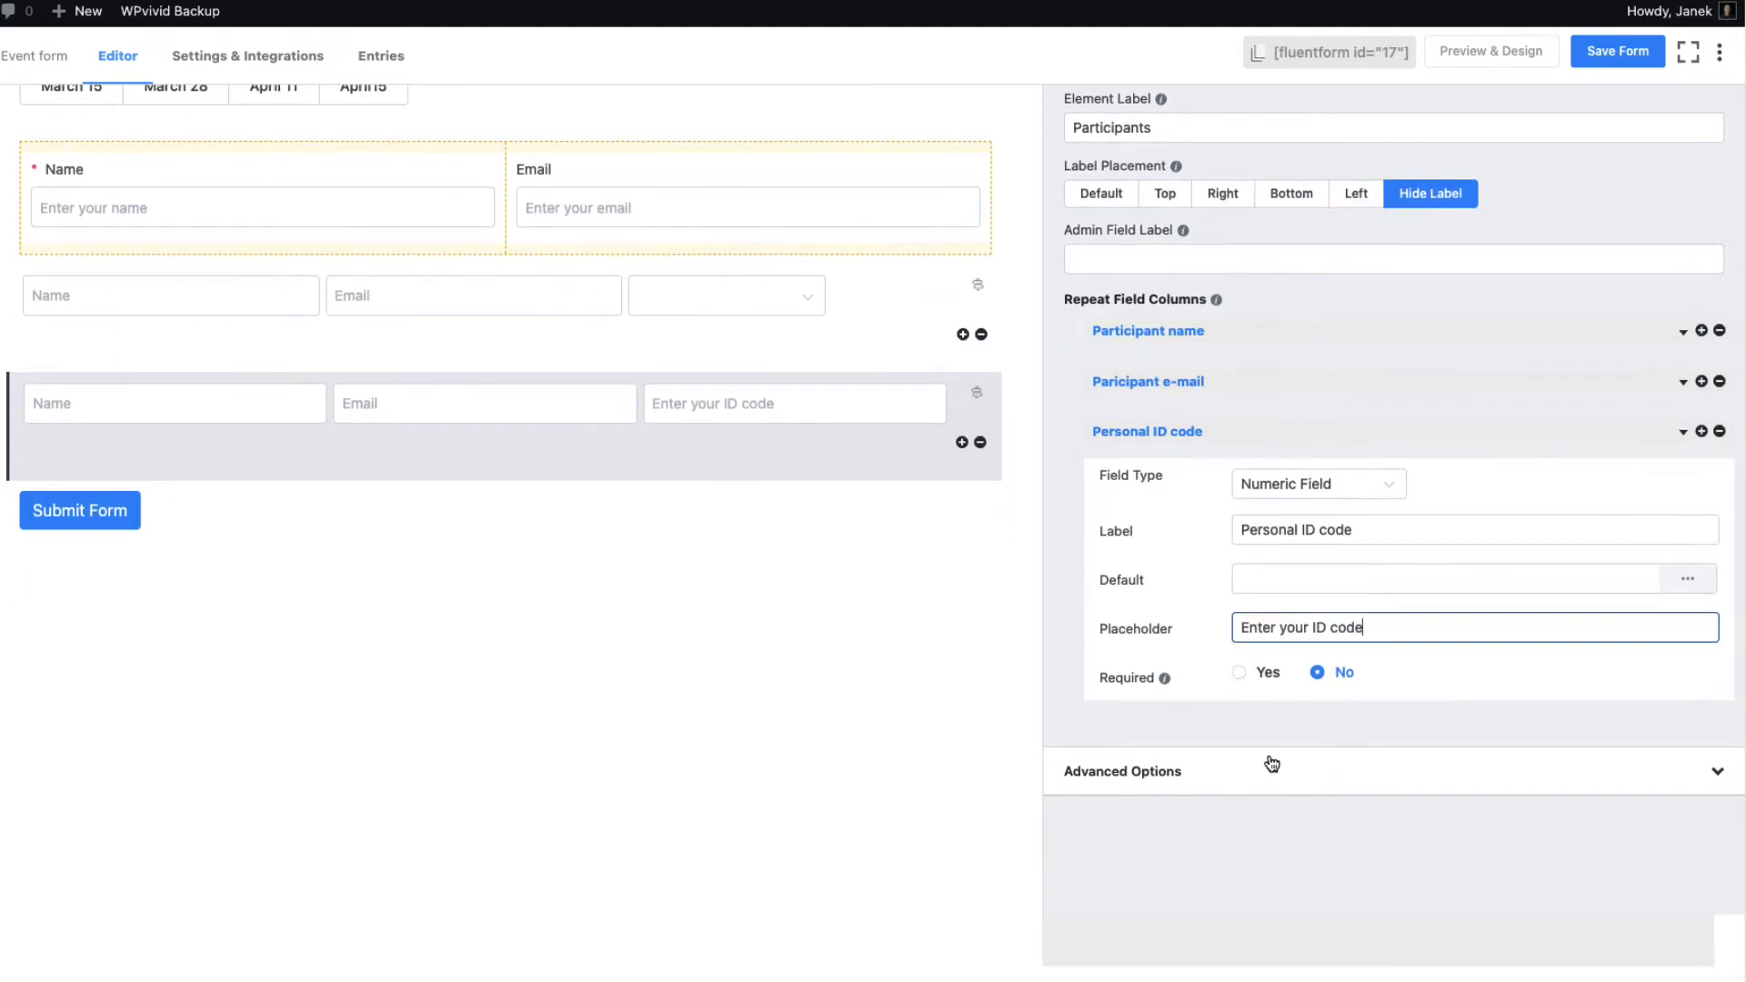
left_click(1286, 772)
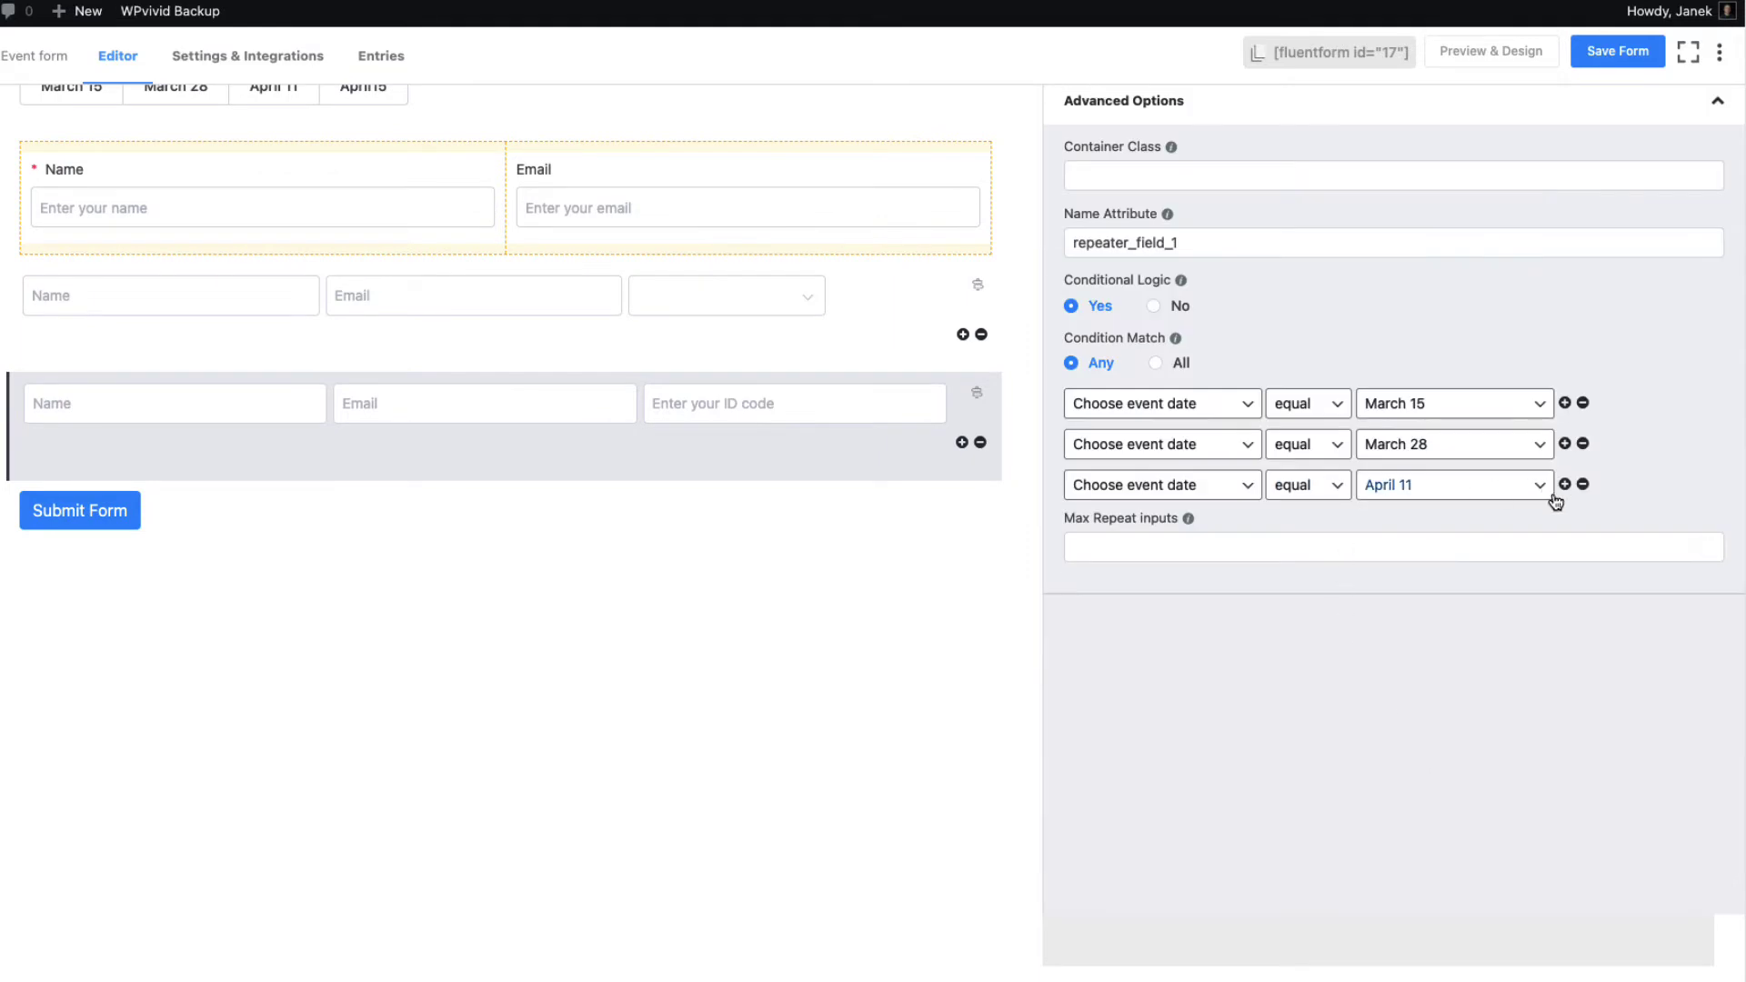
left_click(1582, 483)
left_click(1582, 444)
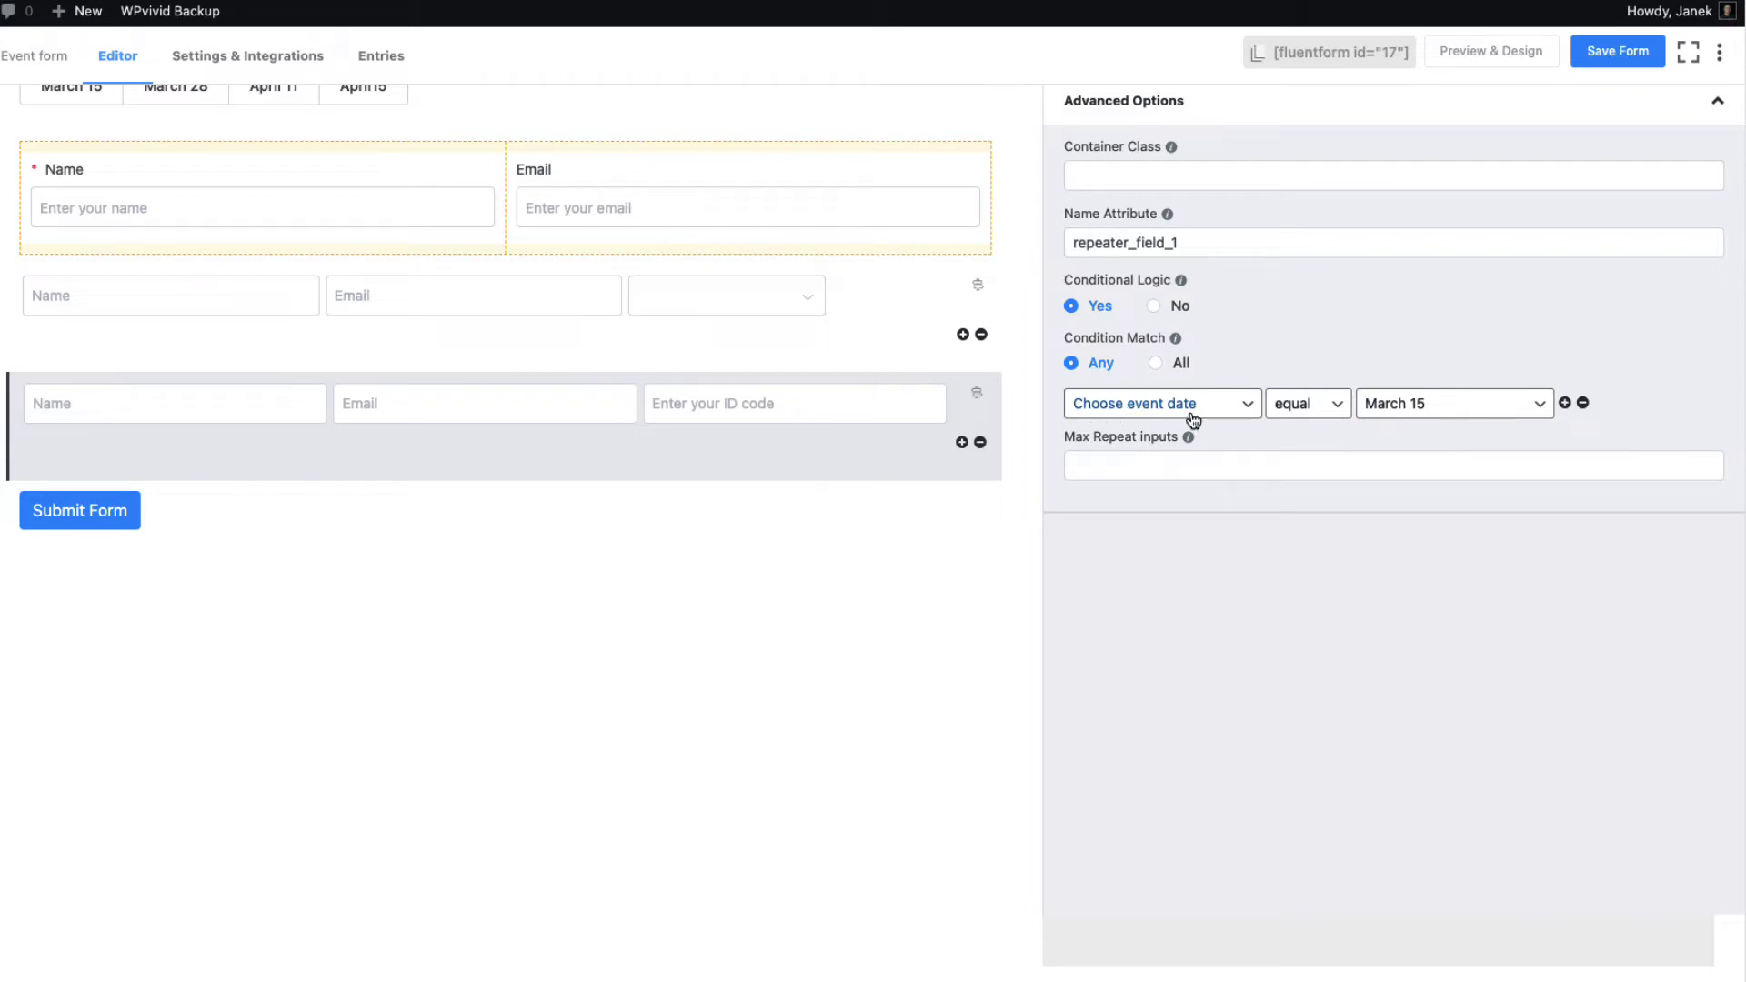
left_click(1390, 407)
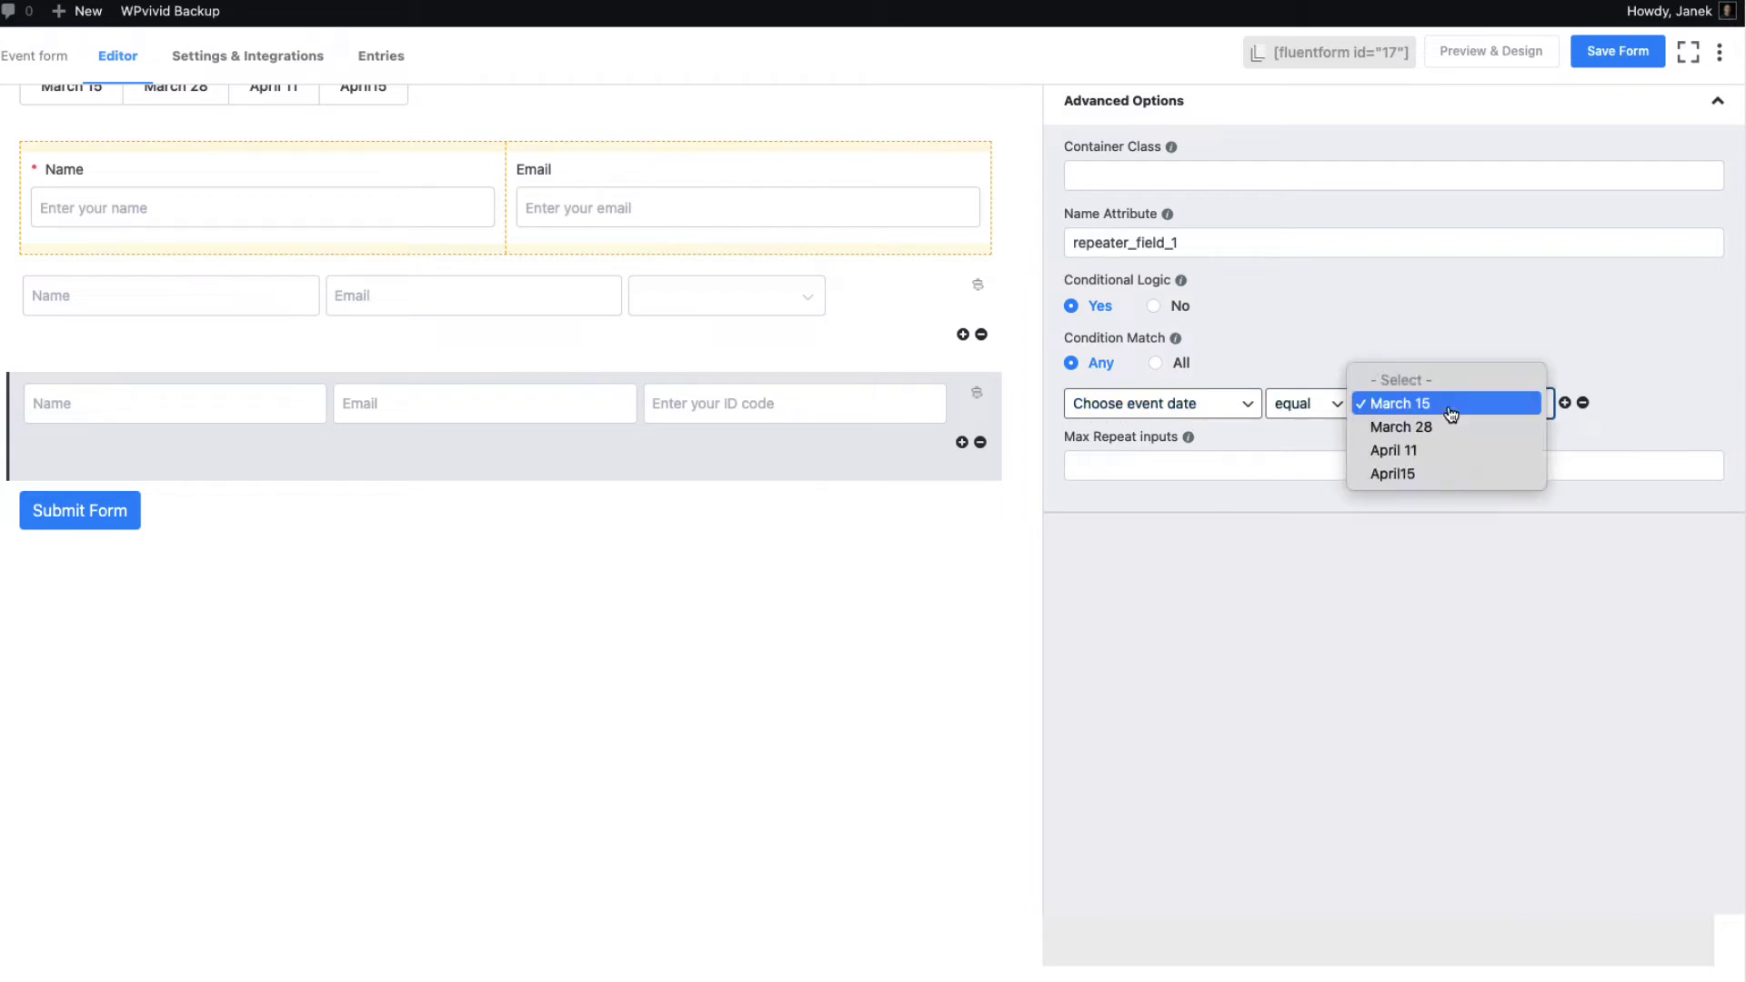
left_click(1409, 474)
scroll(1447, 618, "up", 2)
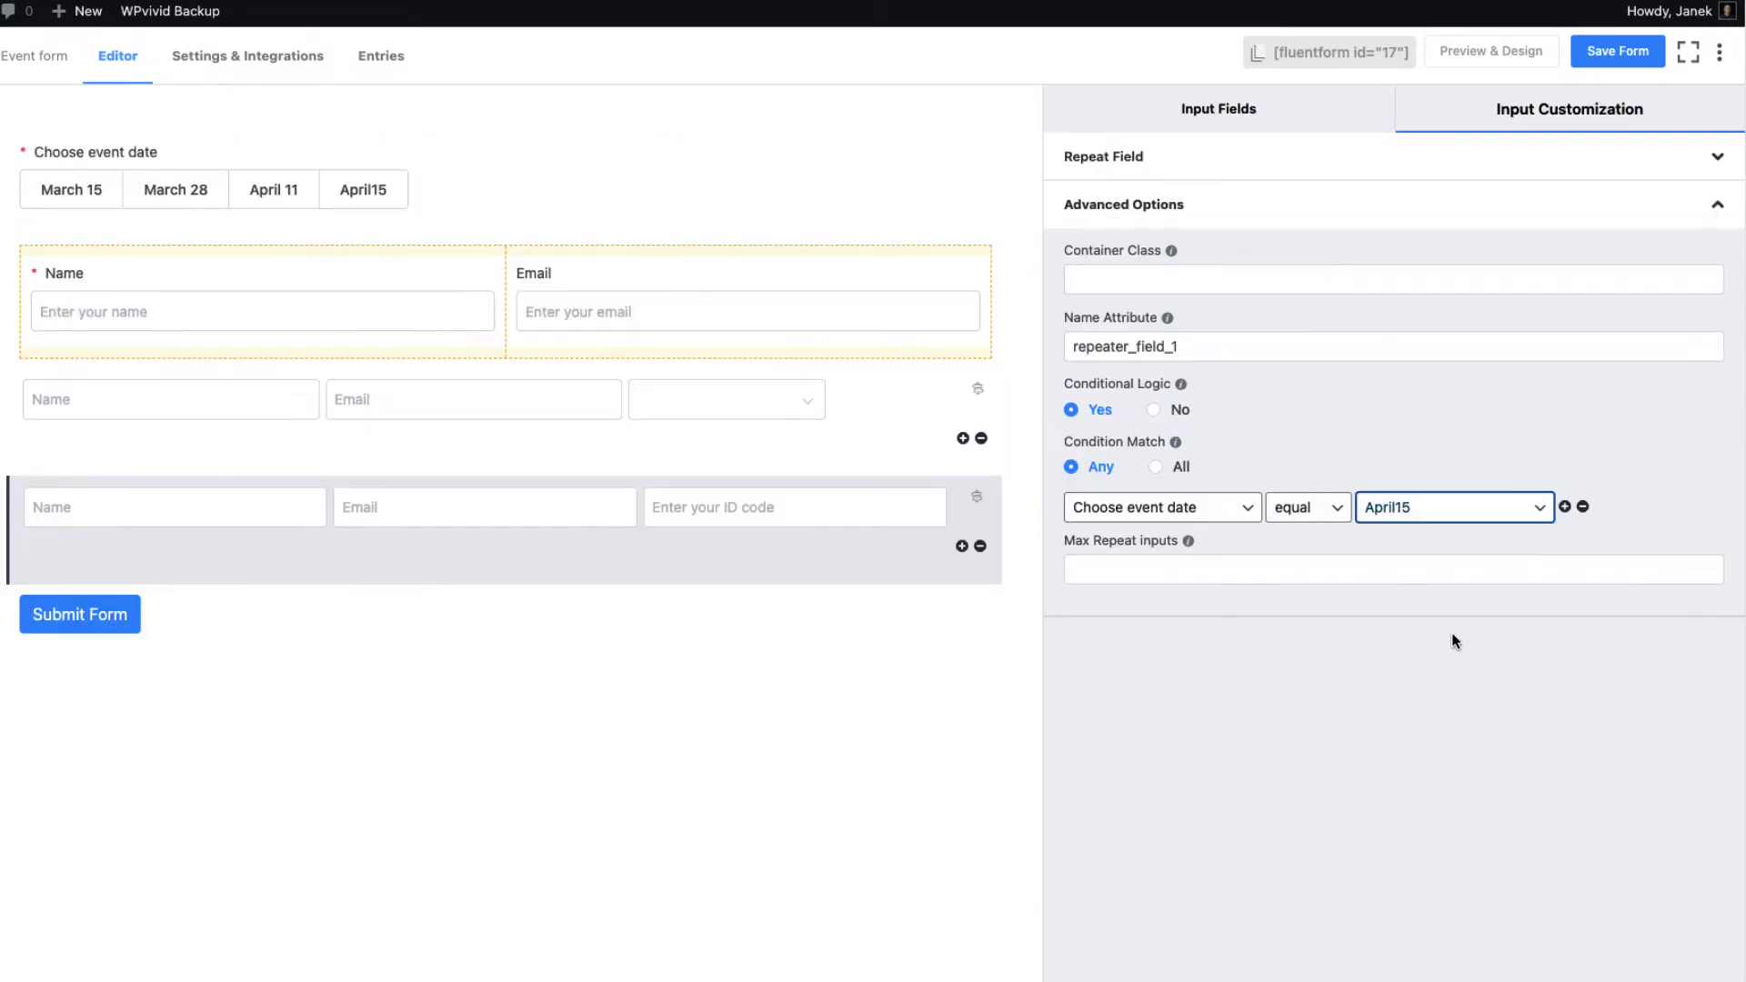
left_click(1610, 51)
left_click(513, 617)
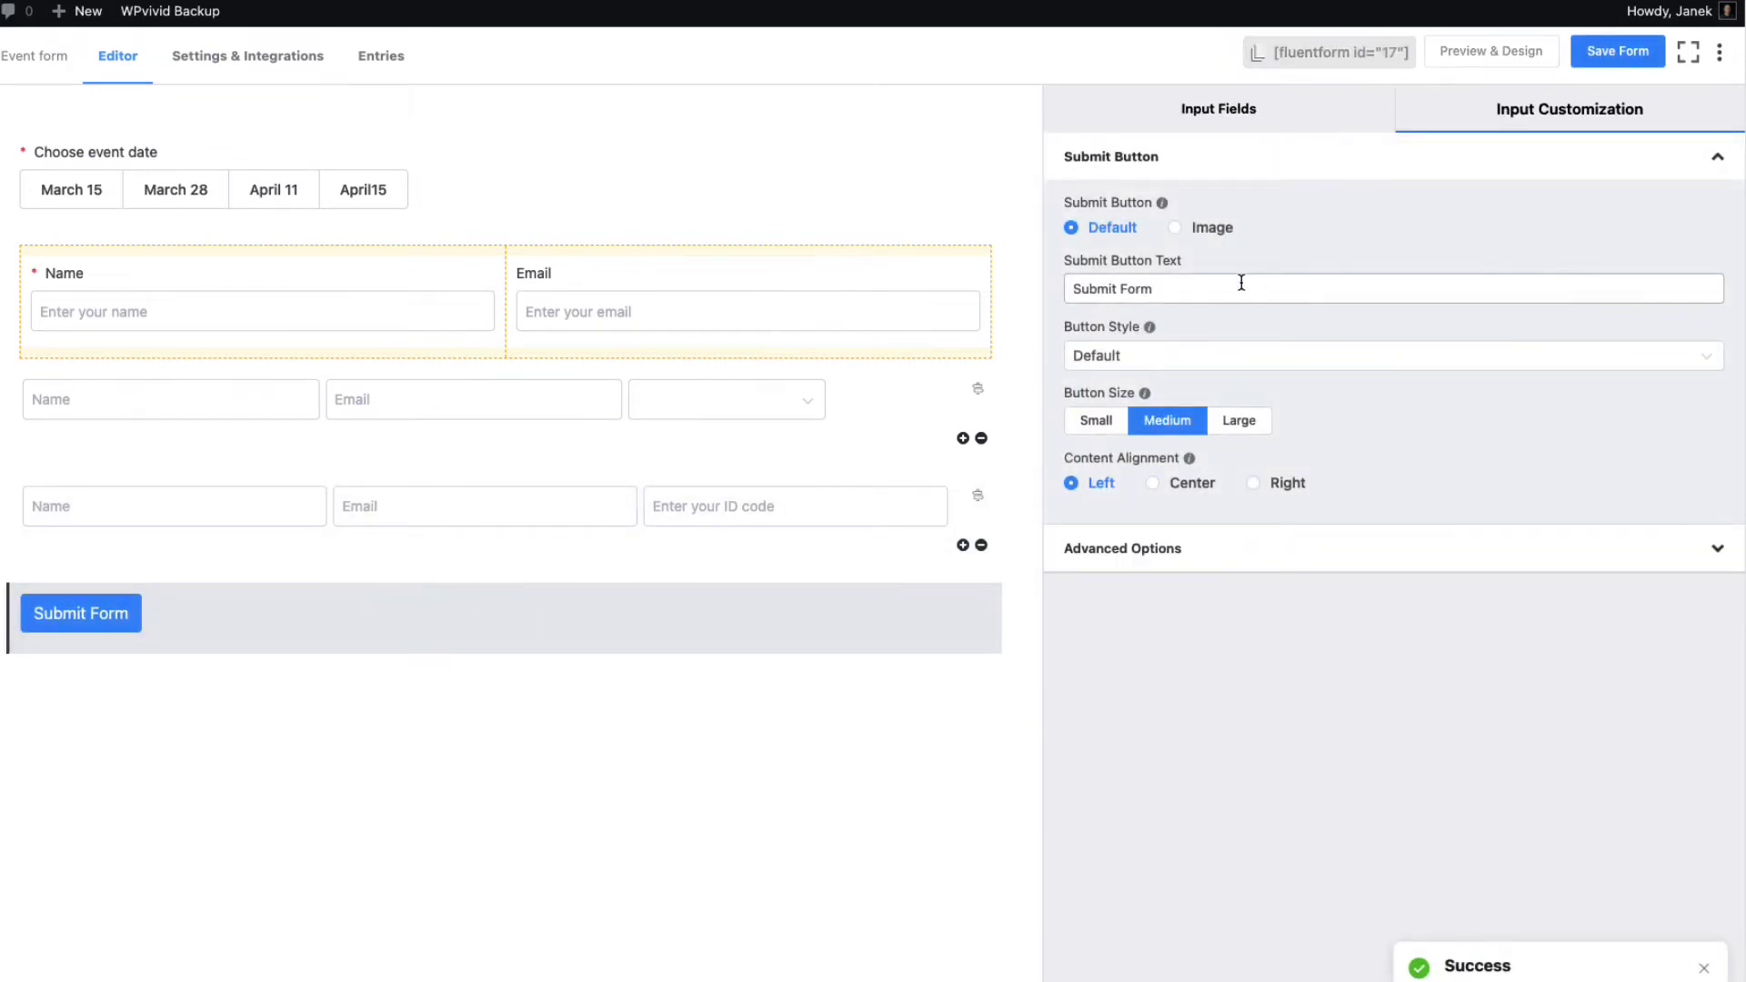
Change the submit button text to Register and keep it Medium size
triple_click(1157, 289)
type("Register")
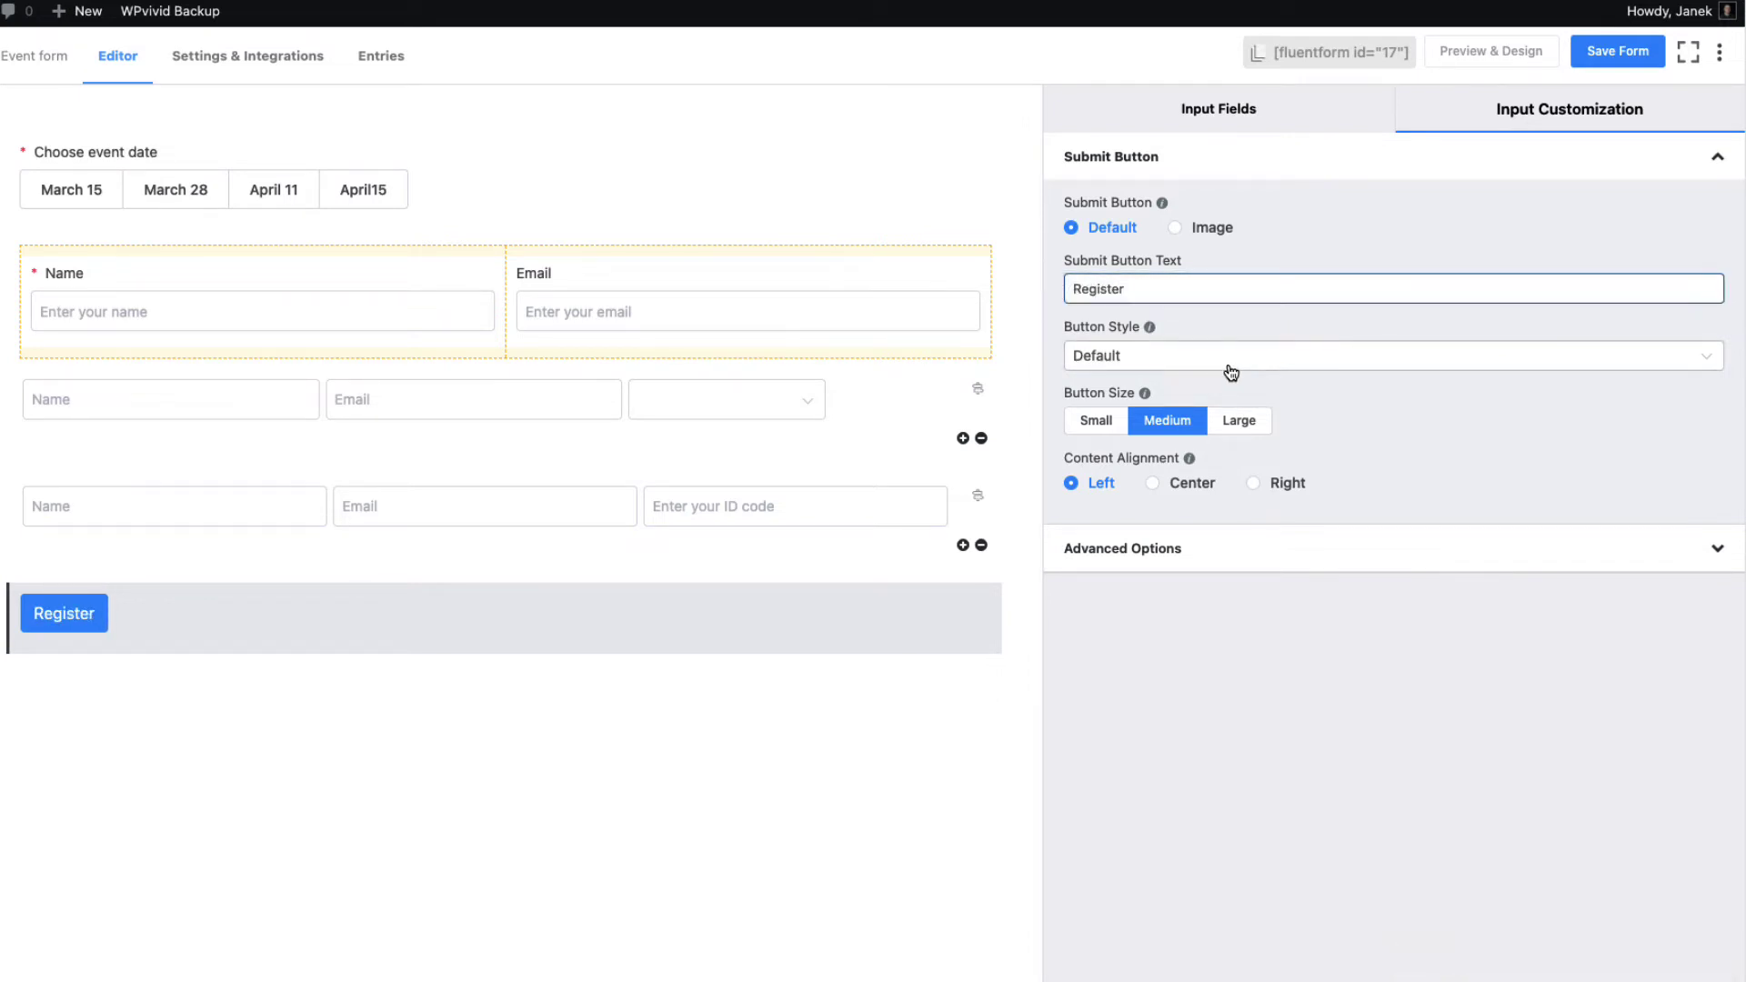
left_click(1103, 421)
left_click(1169, 420)
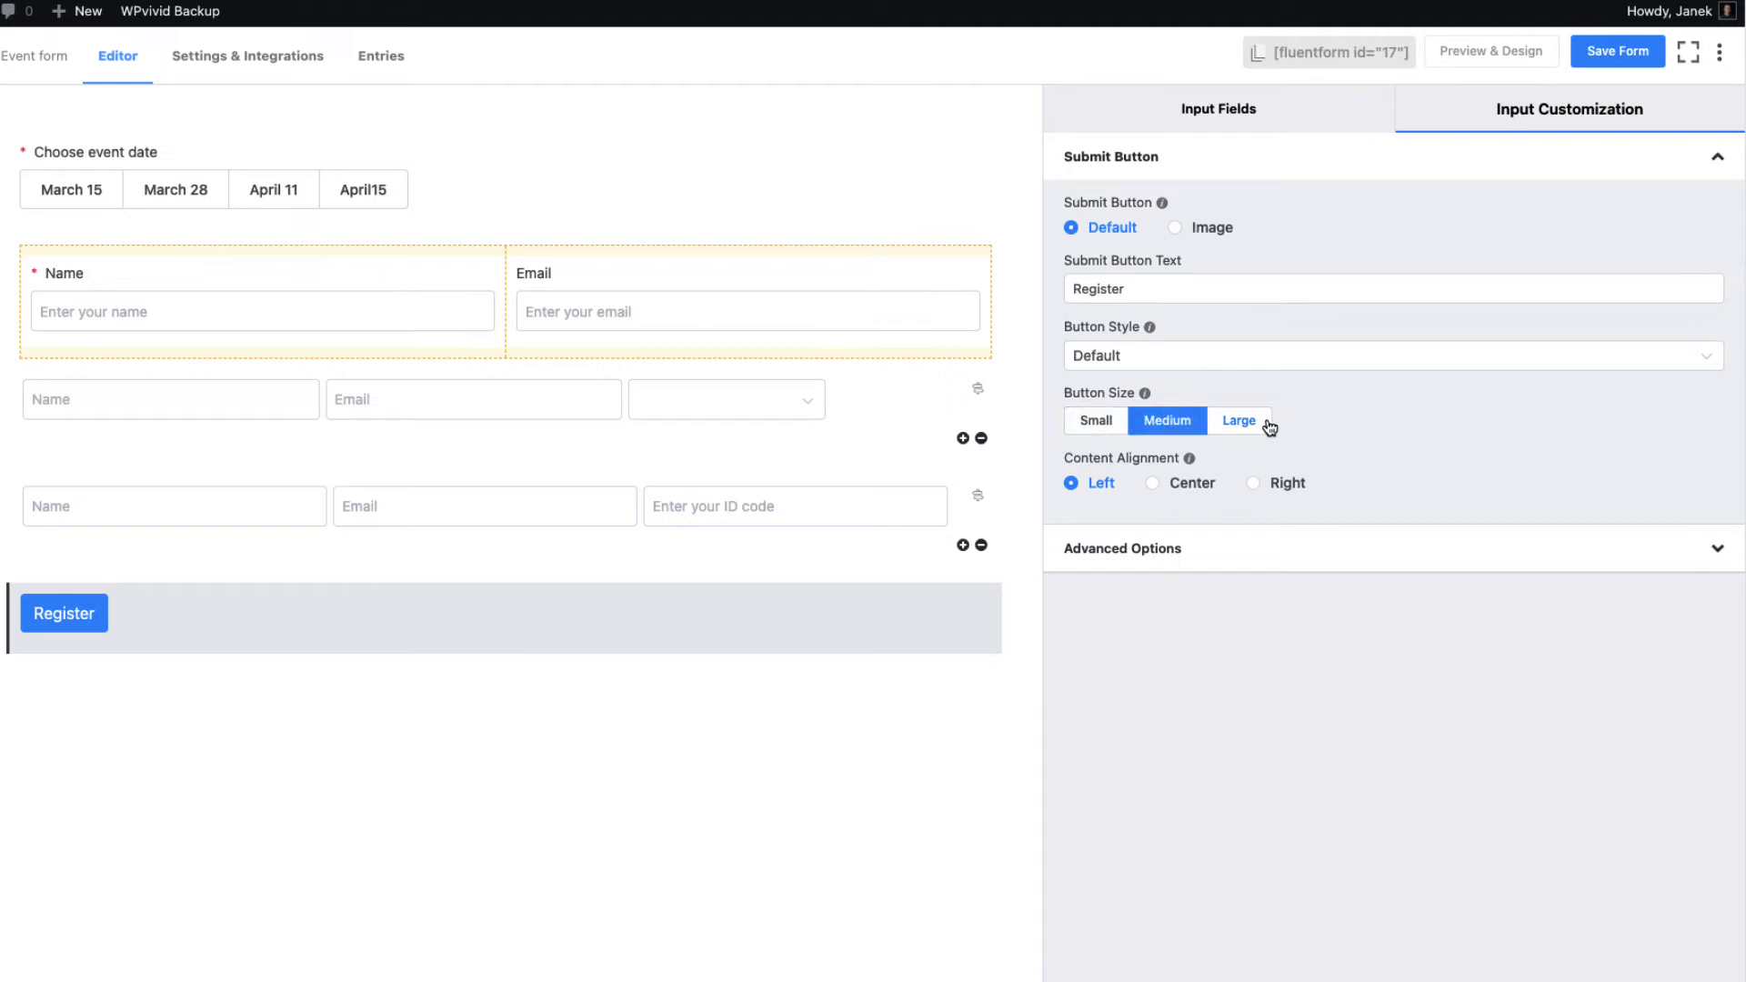
left_click(1244, 420)
left_click(1151, 420)
Set the submit button style to No Style and save the form
left_click(1358, 360)
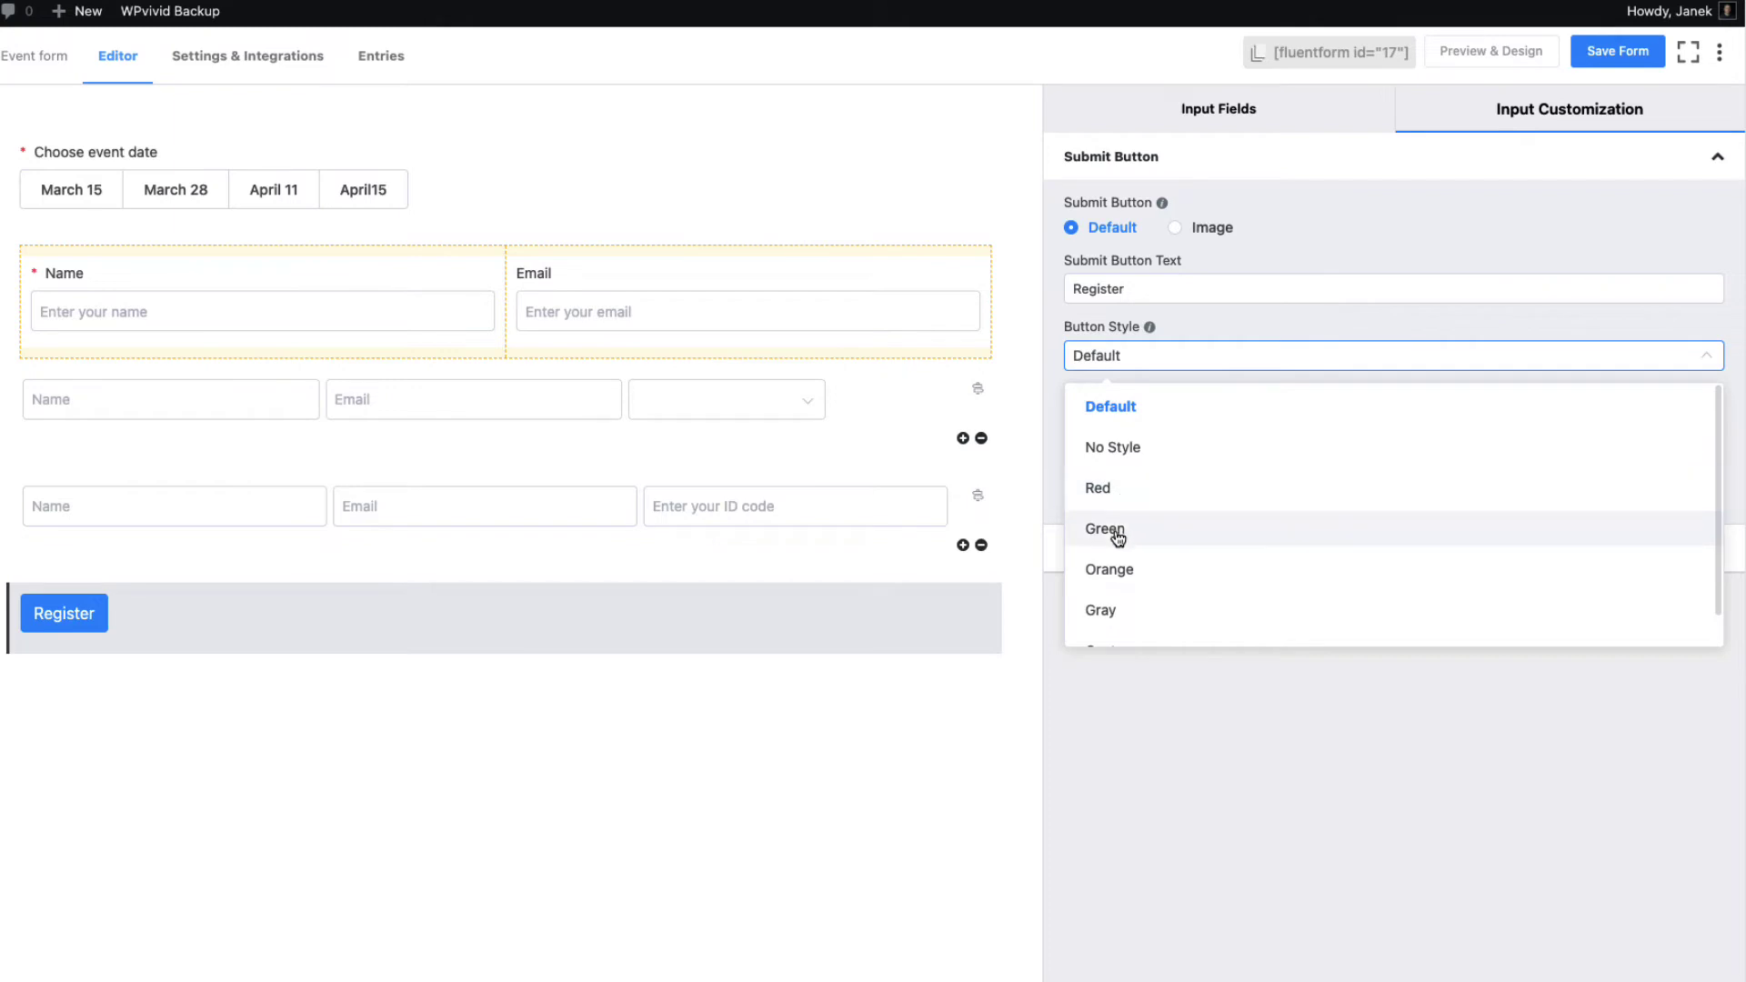
scroll(1120, 545, "down", 1)
left_click(1133, 620)
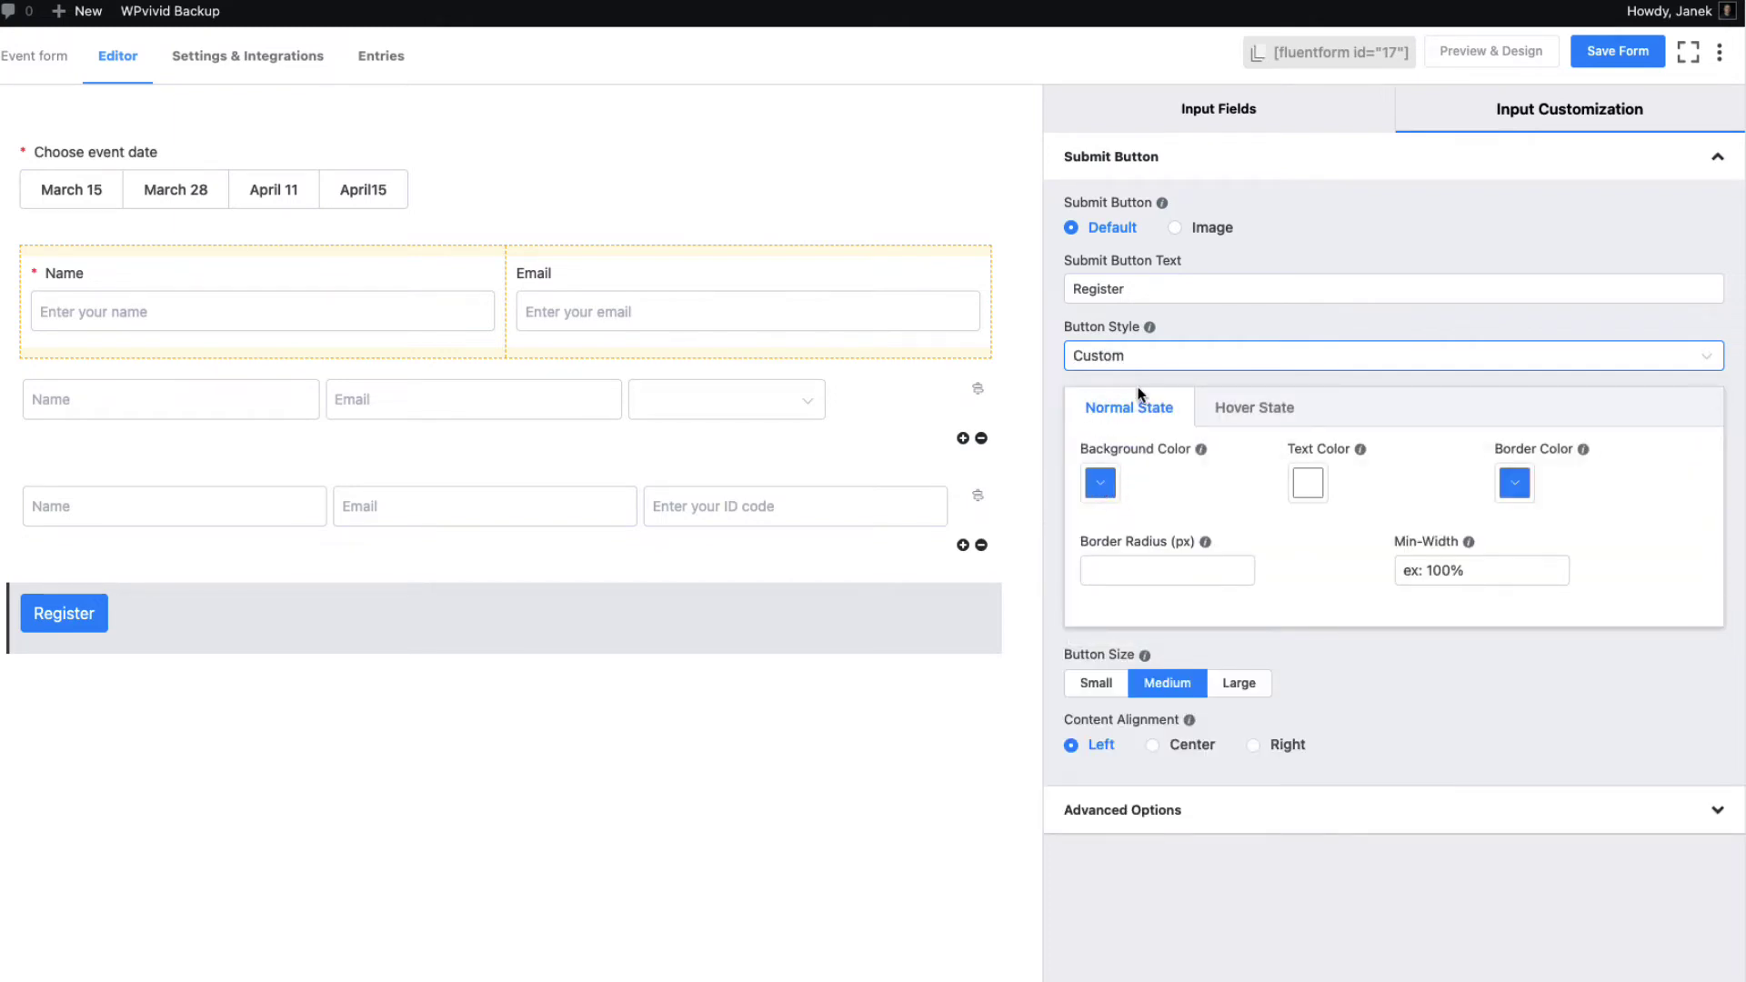
left_click(1150, 364)
left_click(1129, 428)
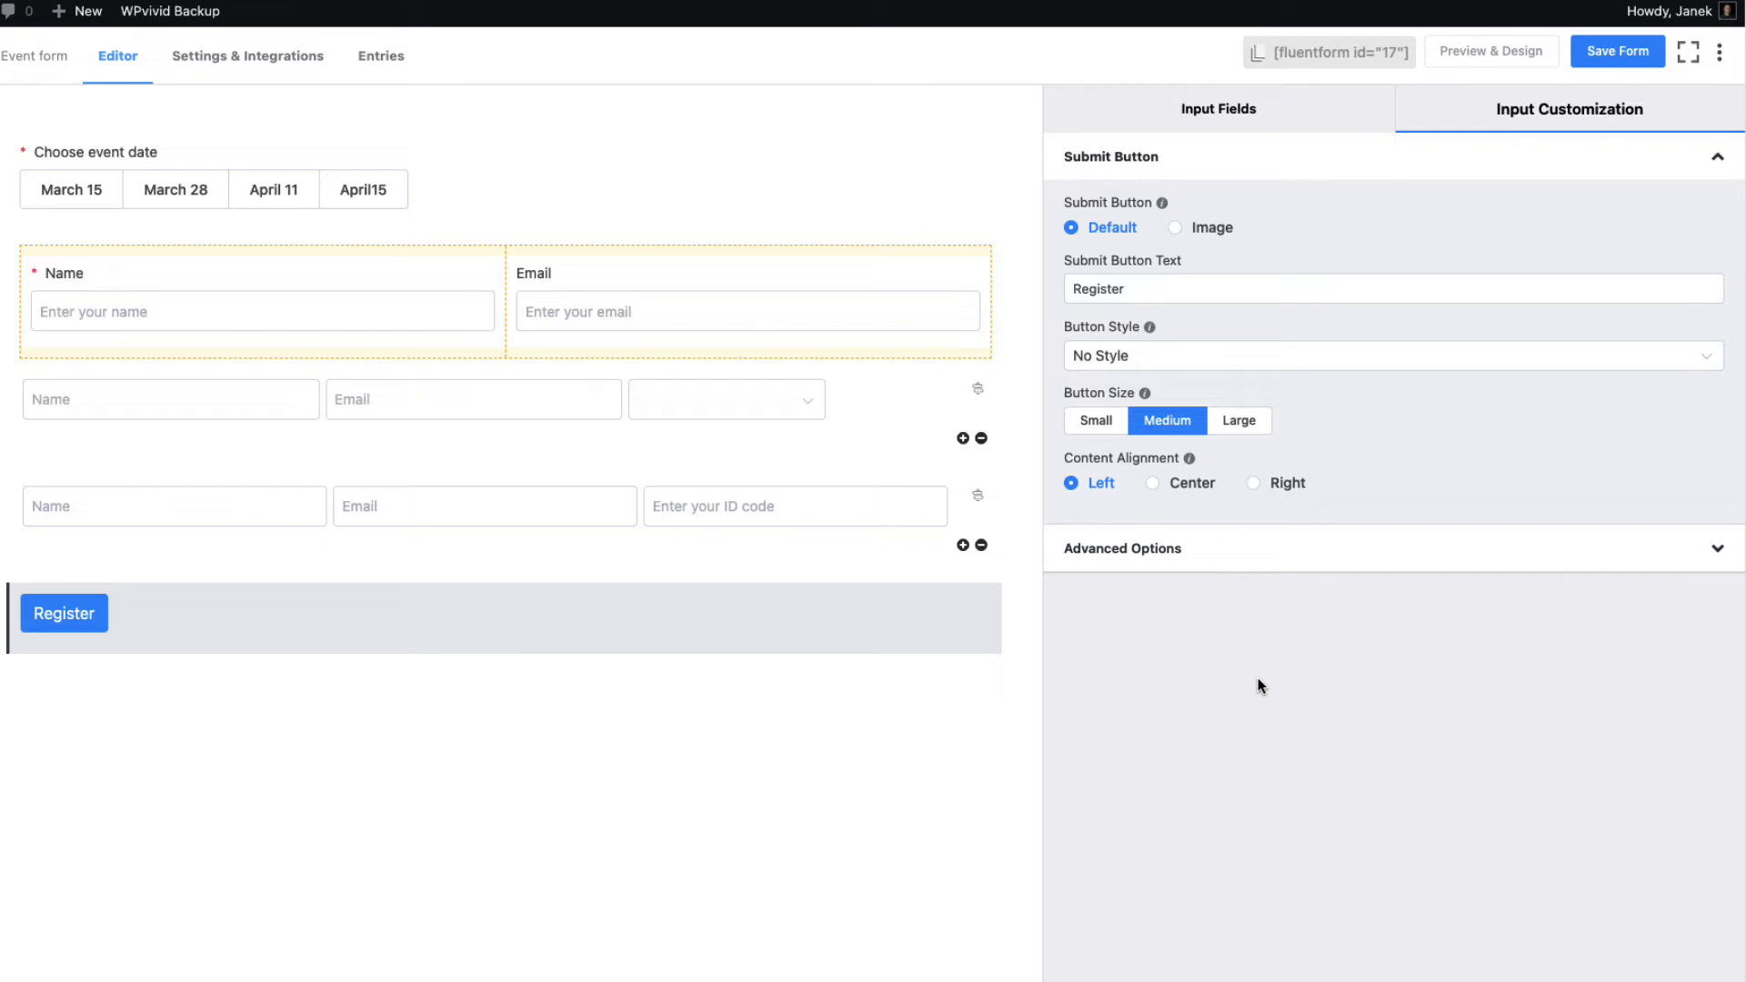
left_click(1610, 51)
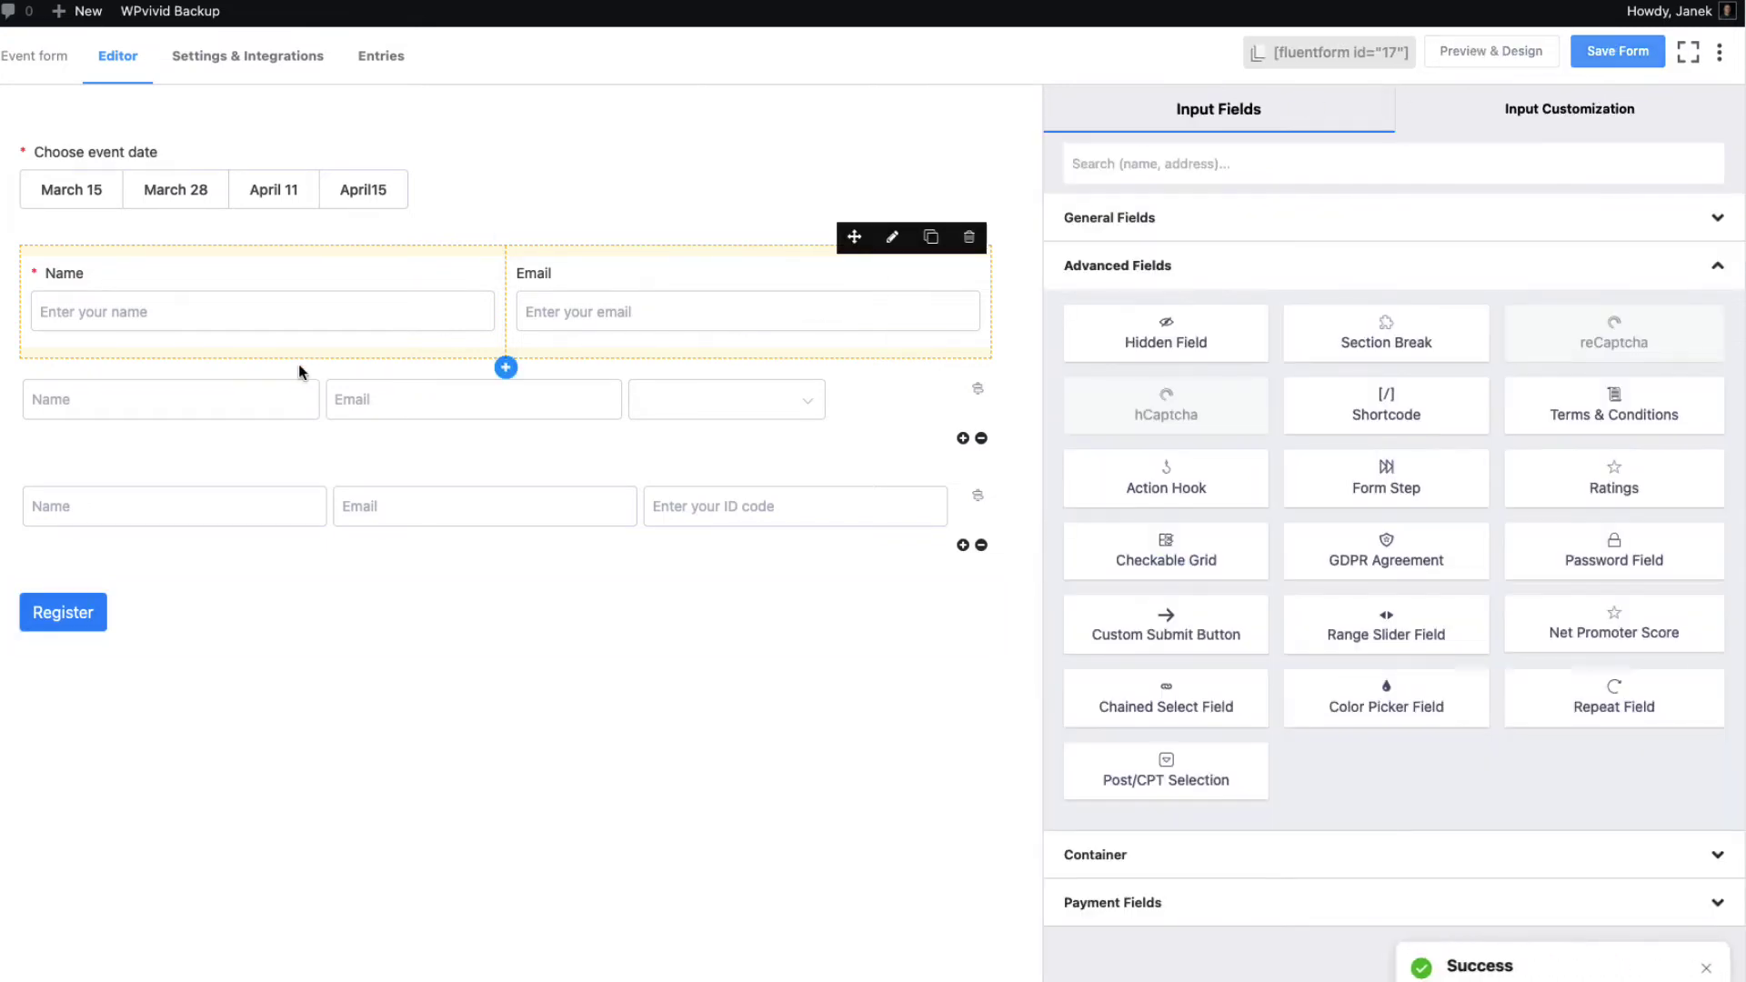
Insert the Name shortcode after 'Hi' in the confirmation and change 'your message.' to 'registration.'
left_click(270, 69)
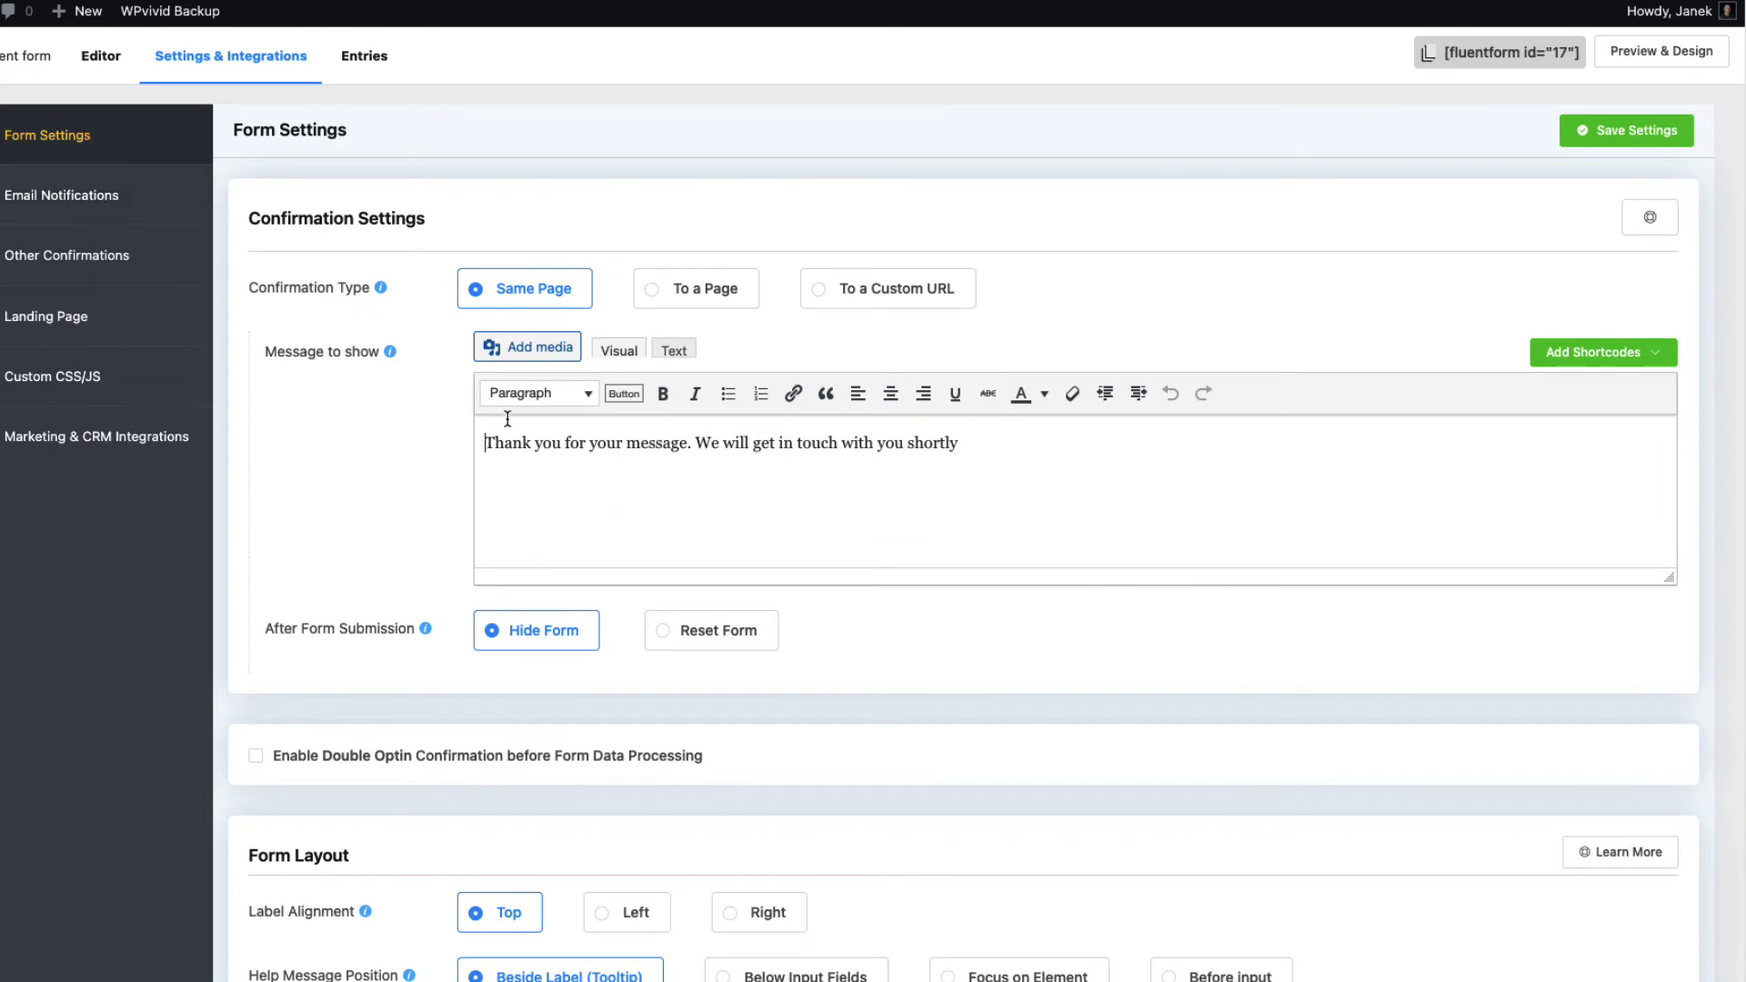
key("Return")
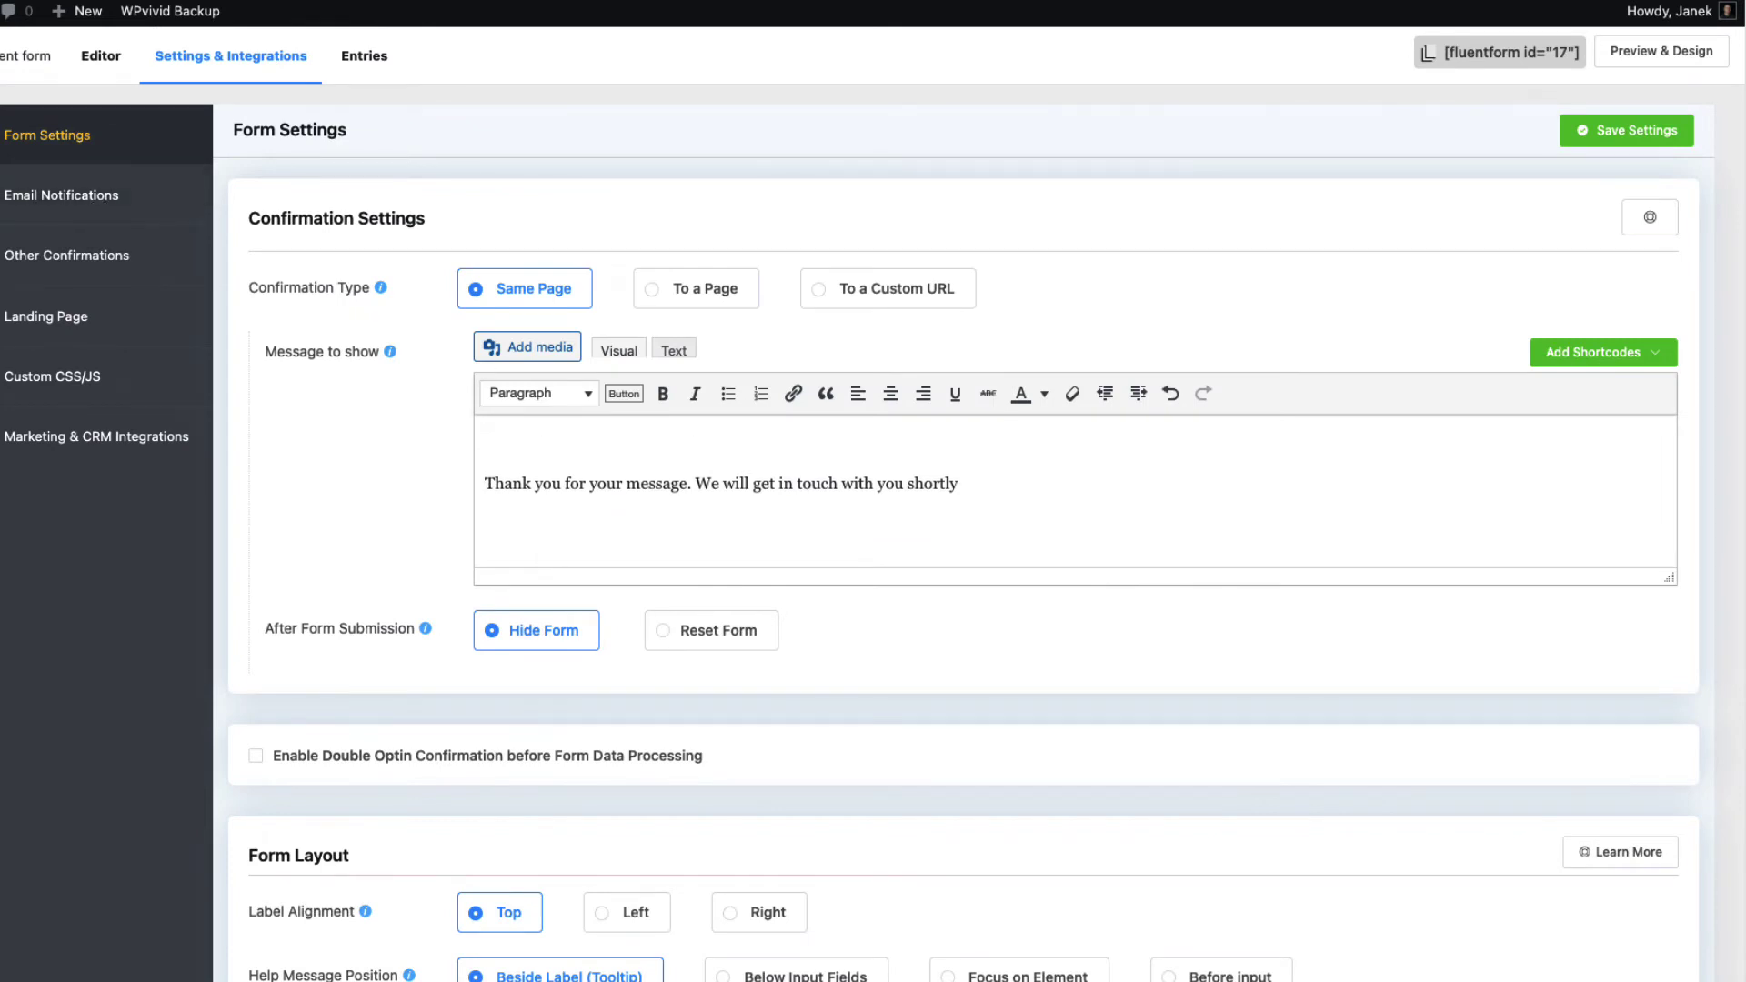
left_click(1599, 352)
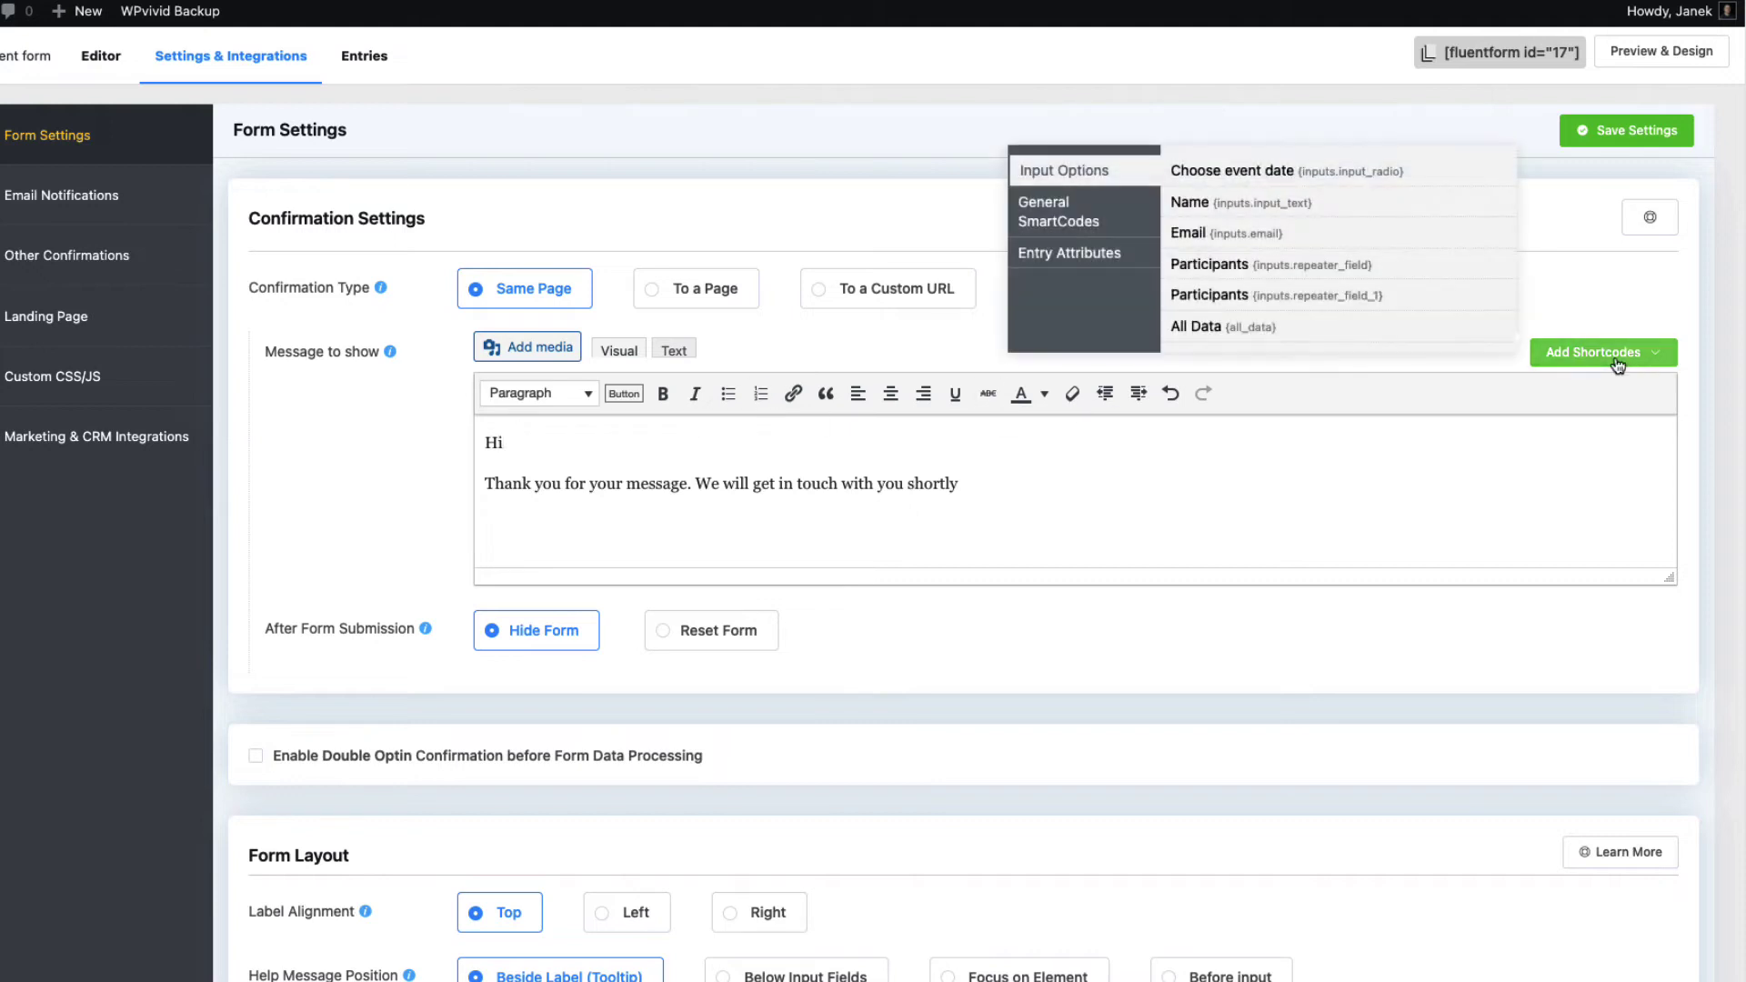
left_click(1229, 205)
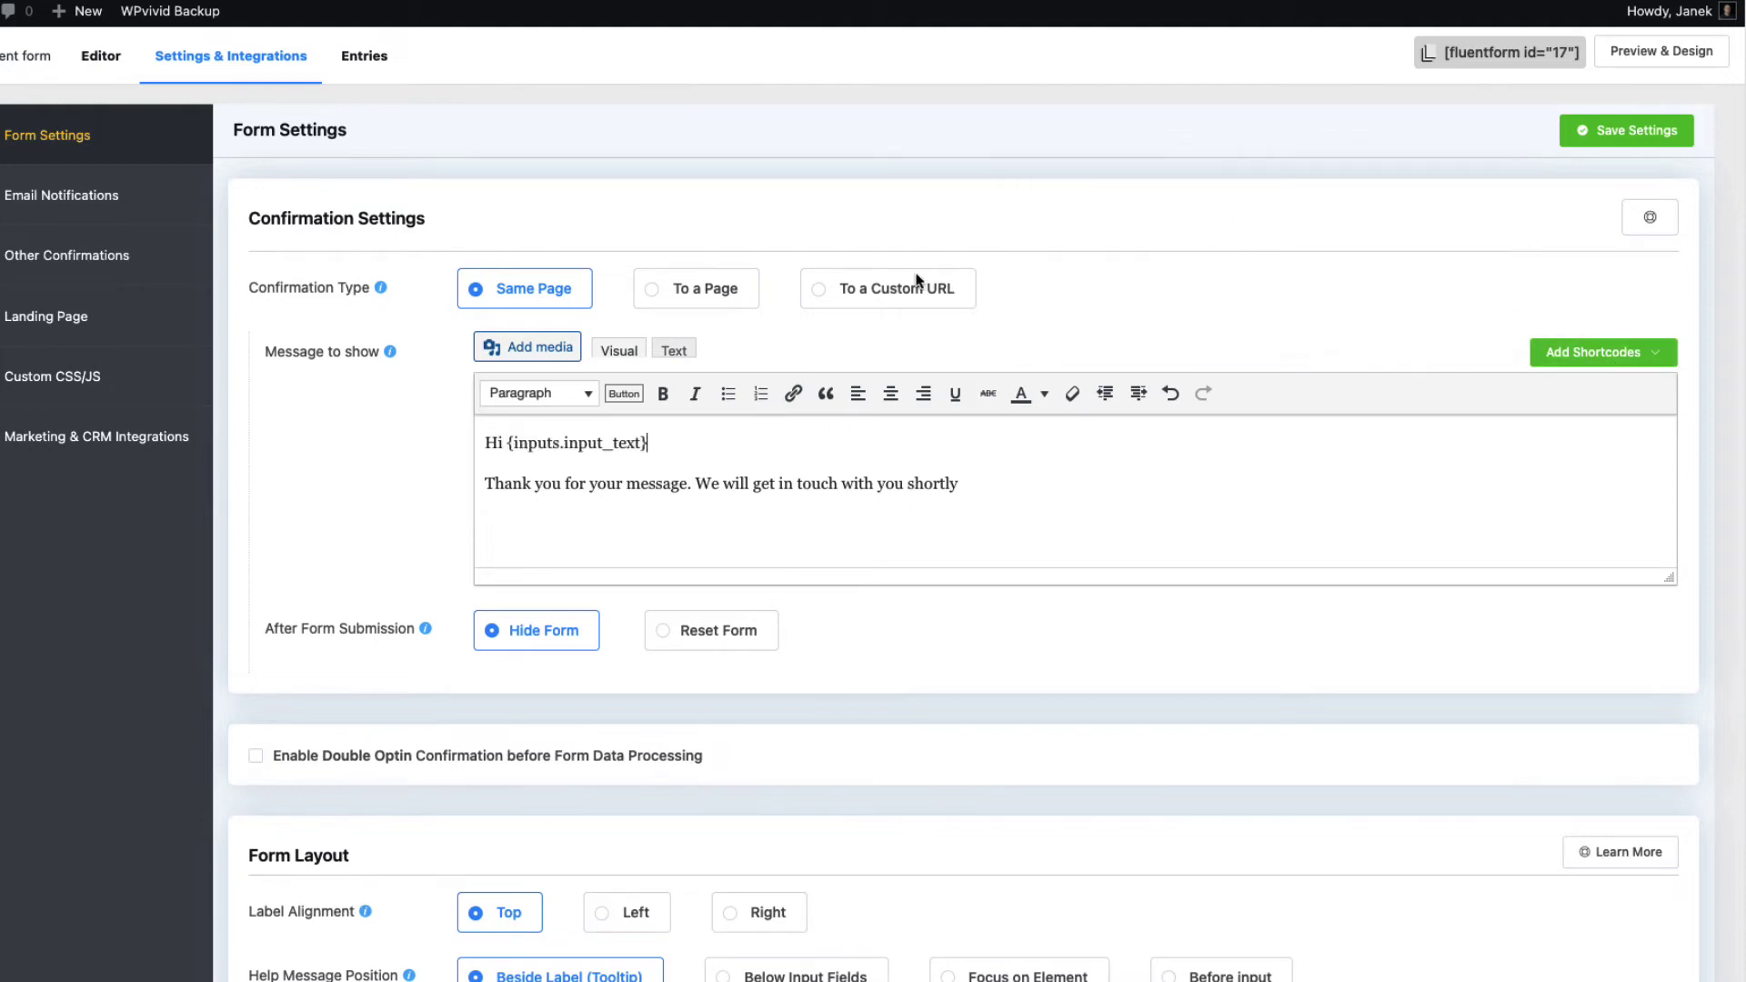
left_click_drag(644, 452, 509, 435)
left_click_drag(684, 483, 584, 483)
type("registratio")
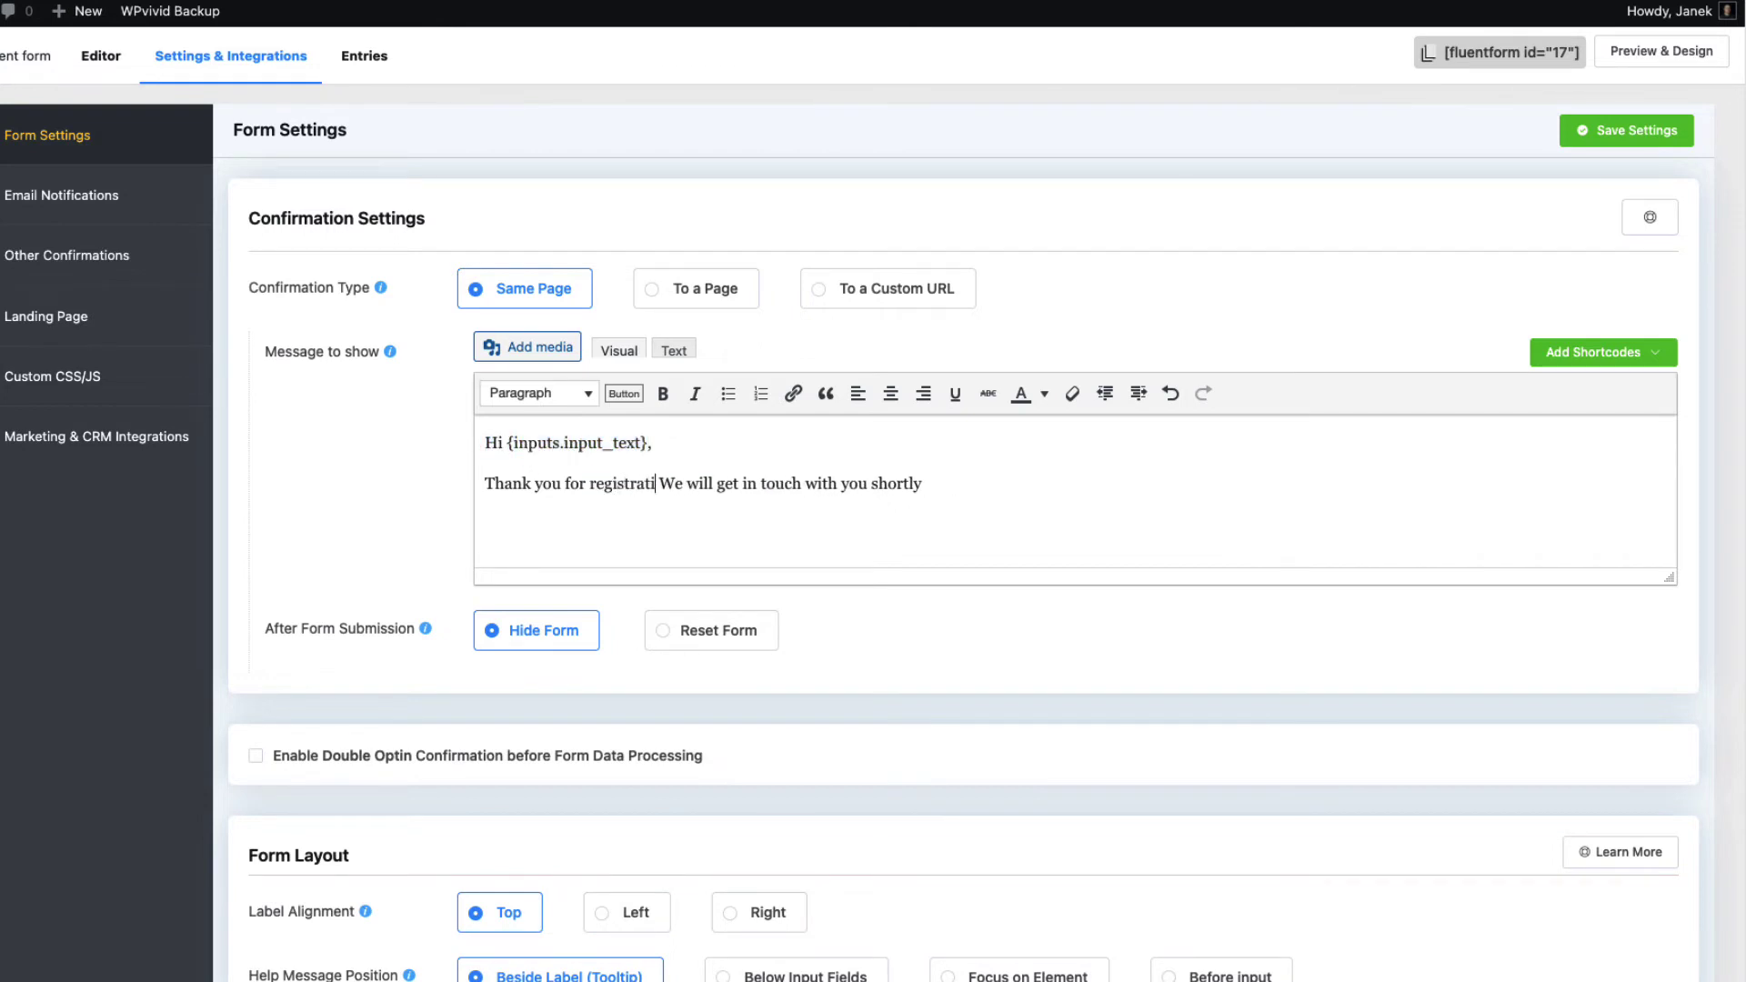
type("n.")
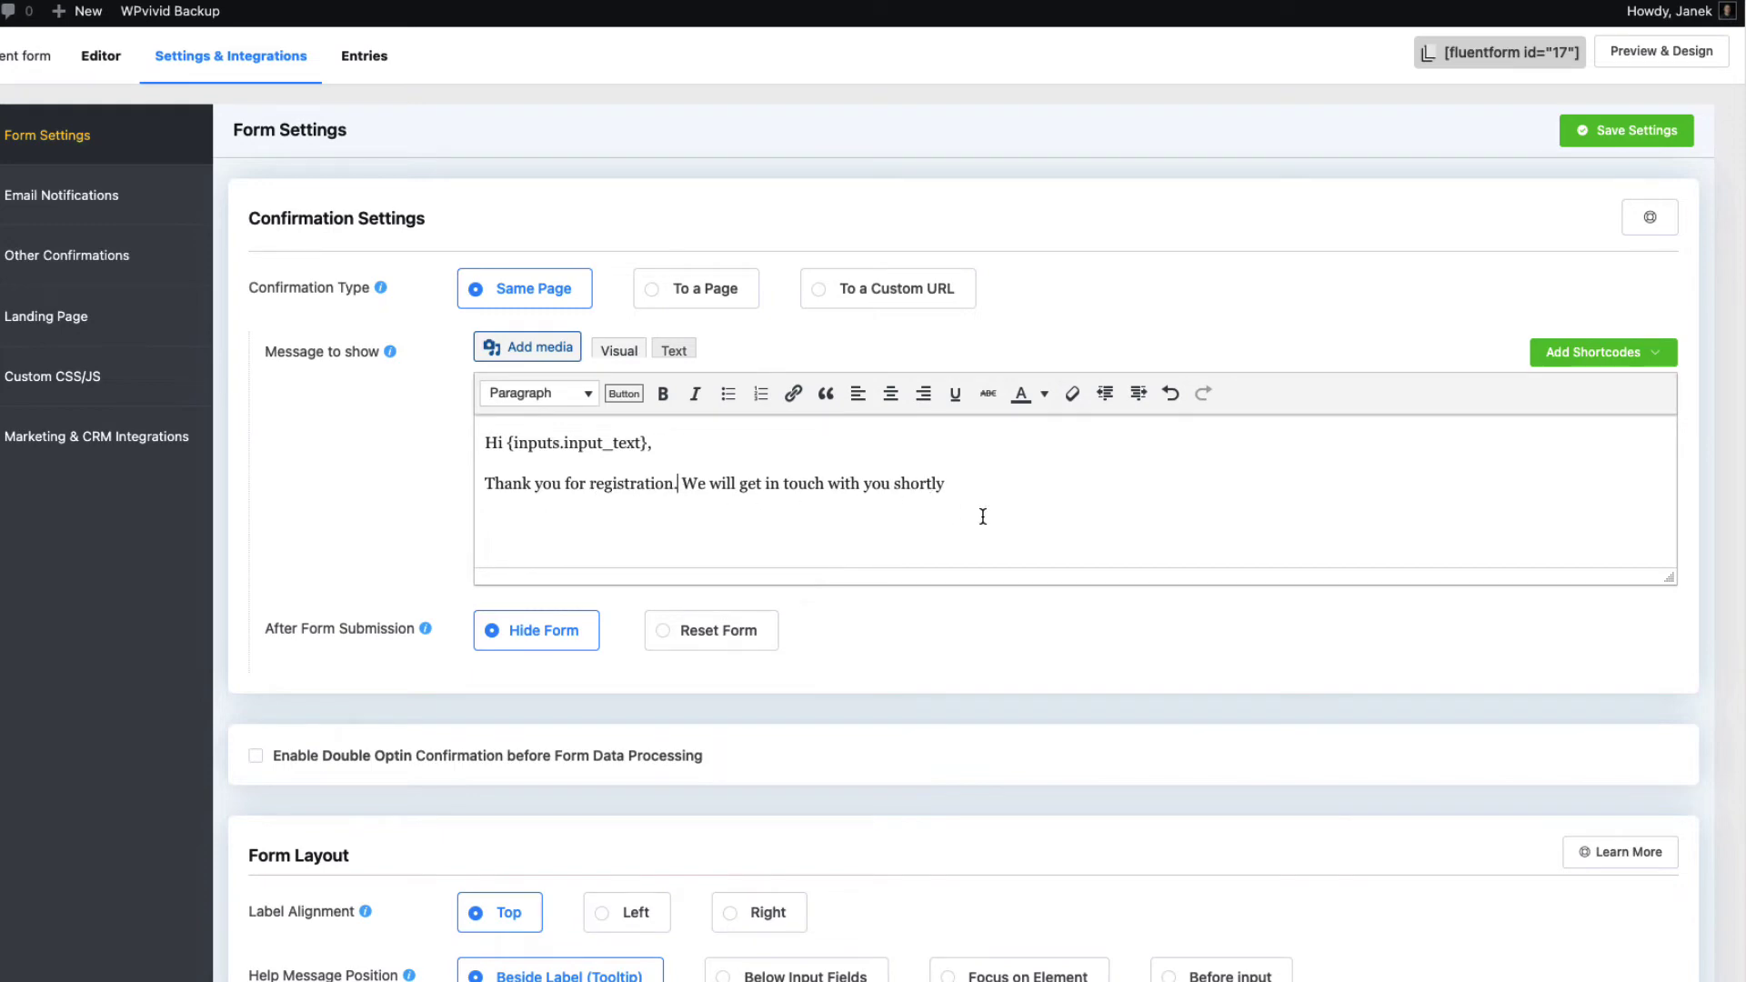
Try Maximum Entries set to 10 and Form Scheduling, then turn both off again
scroll(1034, 515, "down", 6)
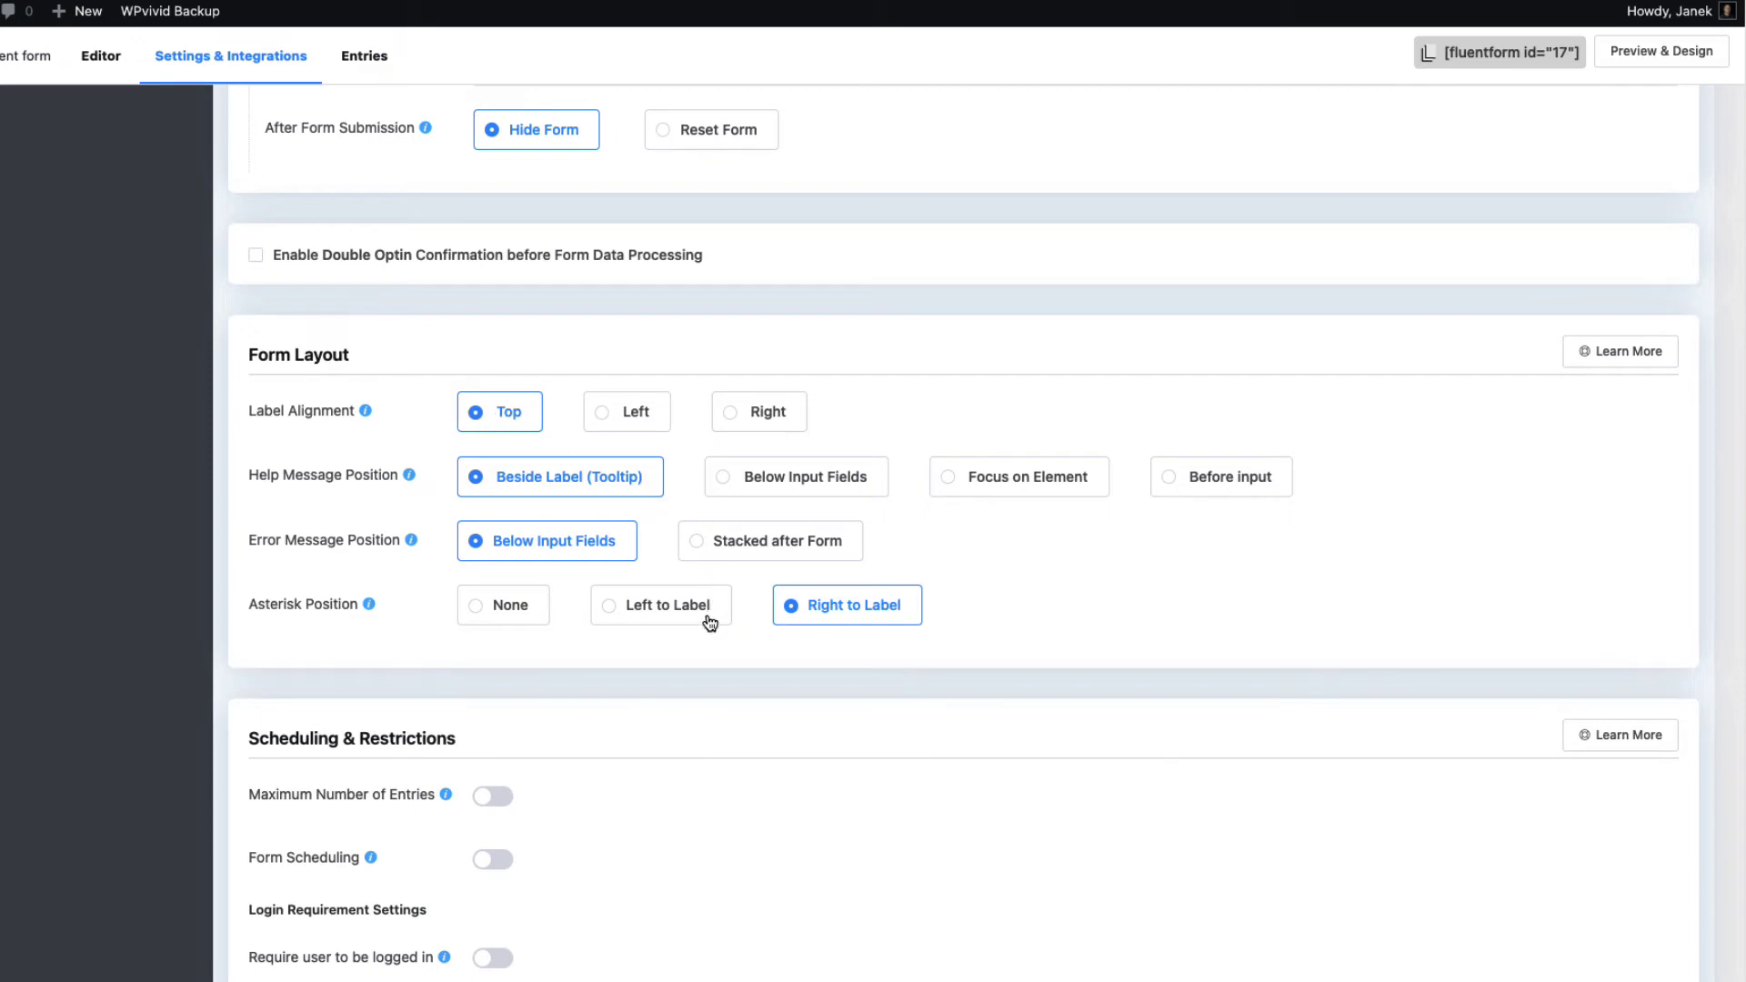
scroll(605, 564, "down", 3)
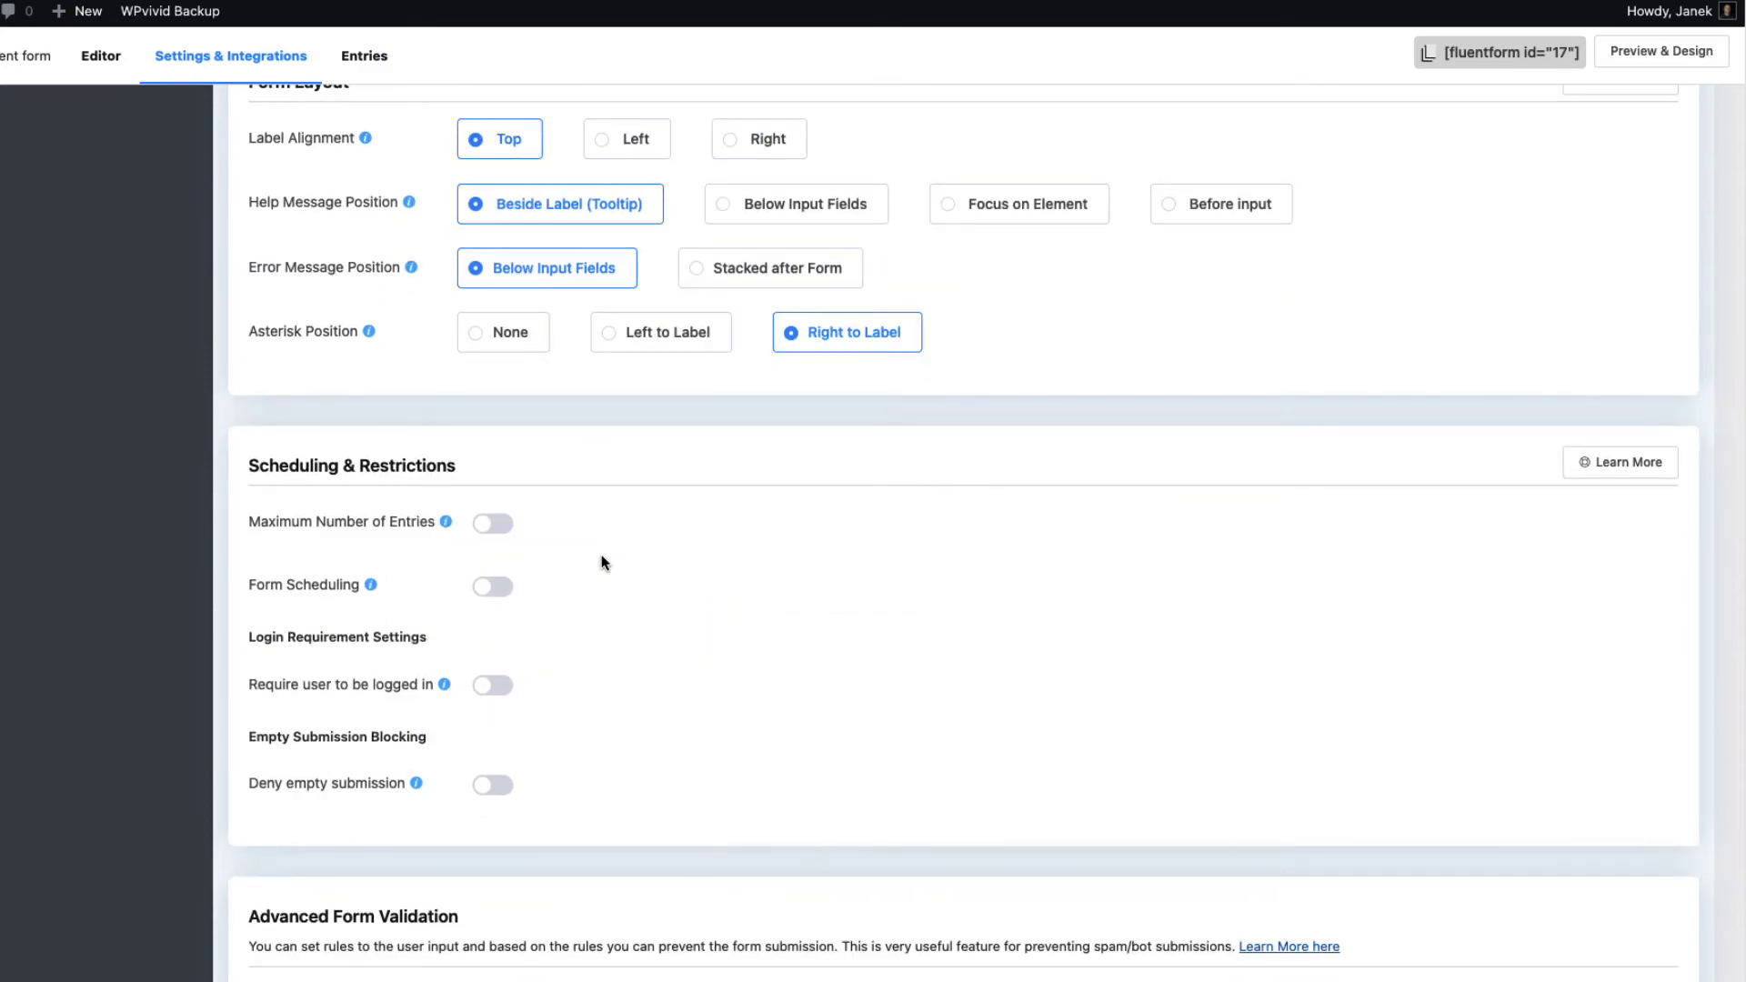
scroll(733, 587, "down", 3)
scroll(733, 588, "up", 10)
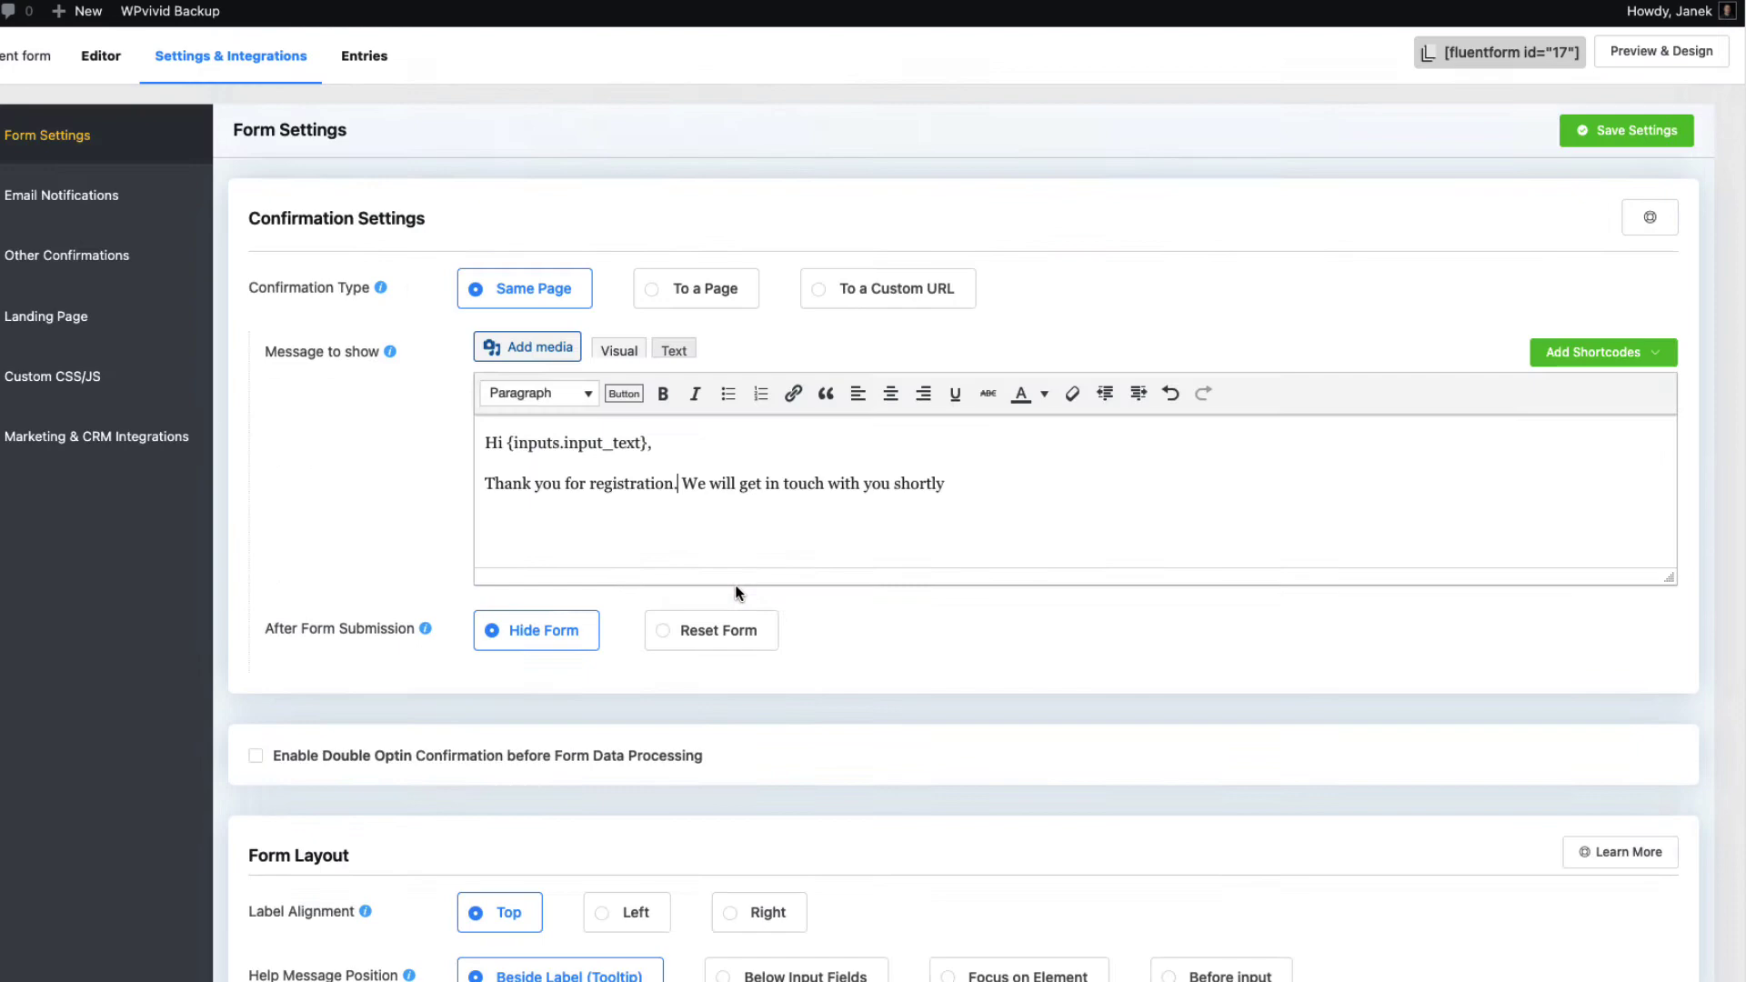
scroll(733, 591, "down", 12)
scroll(737, 591, "up", 1)
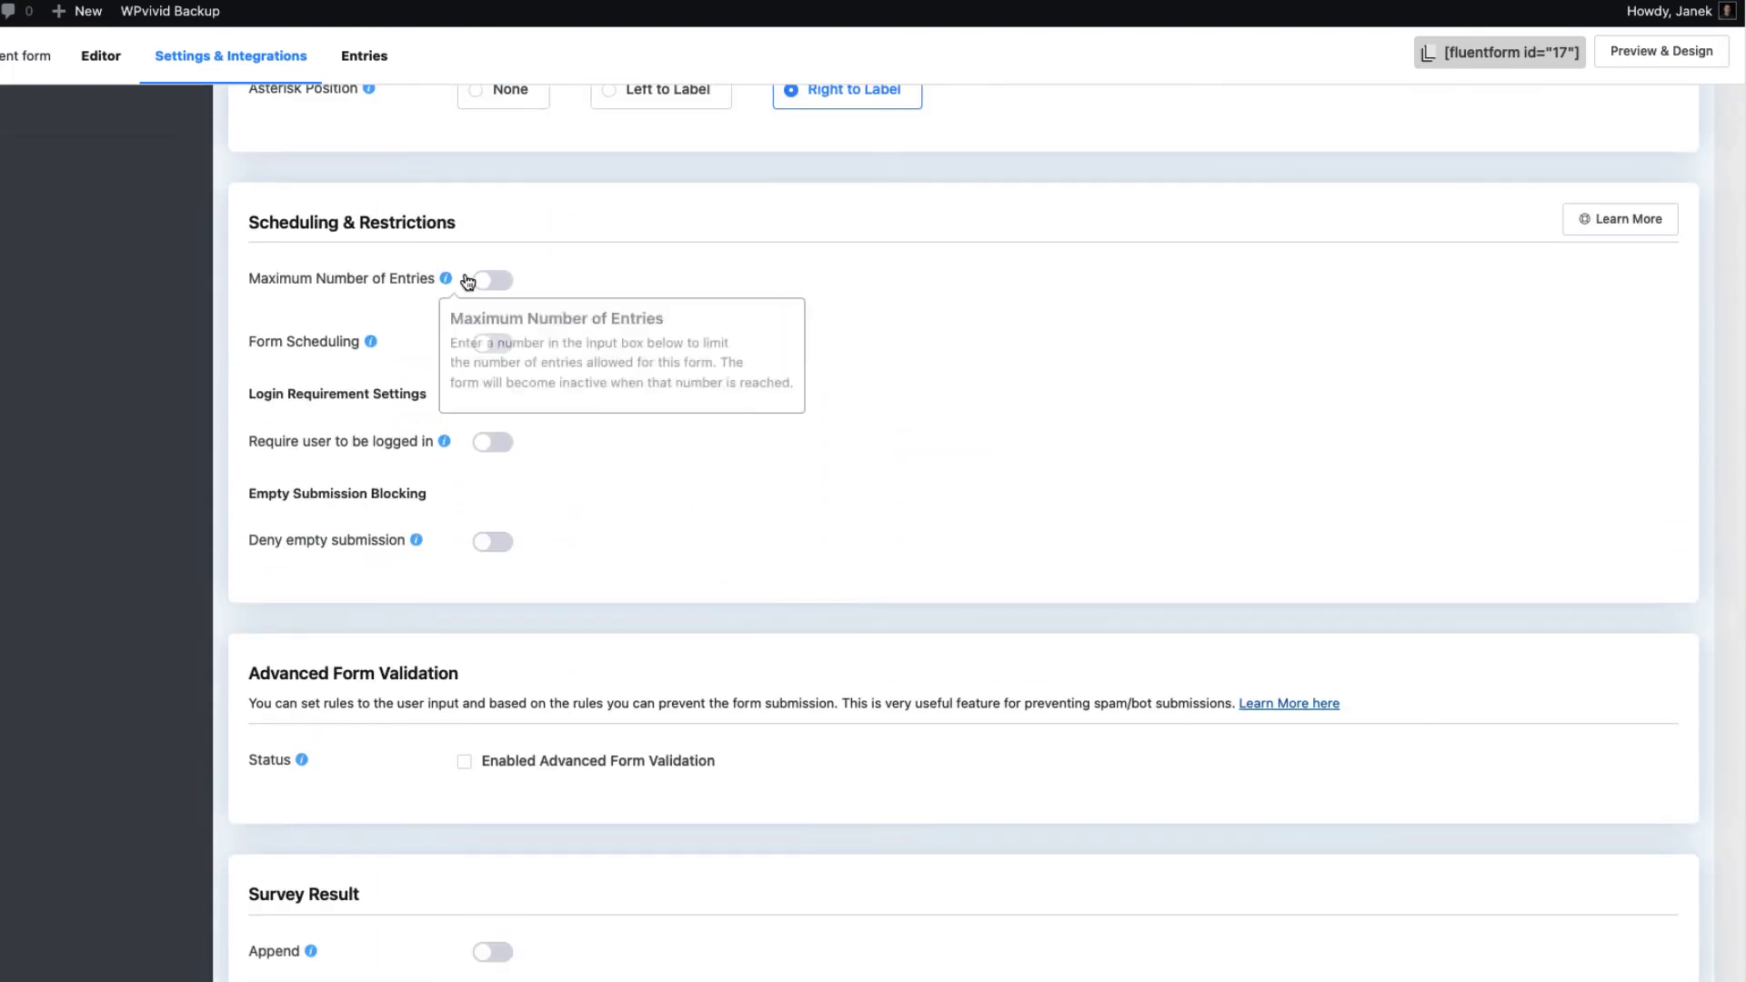
left_click(496, 281)
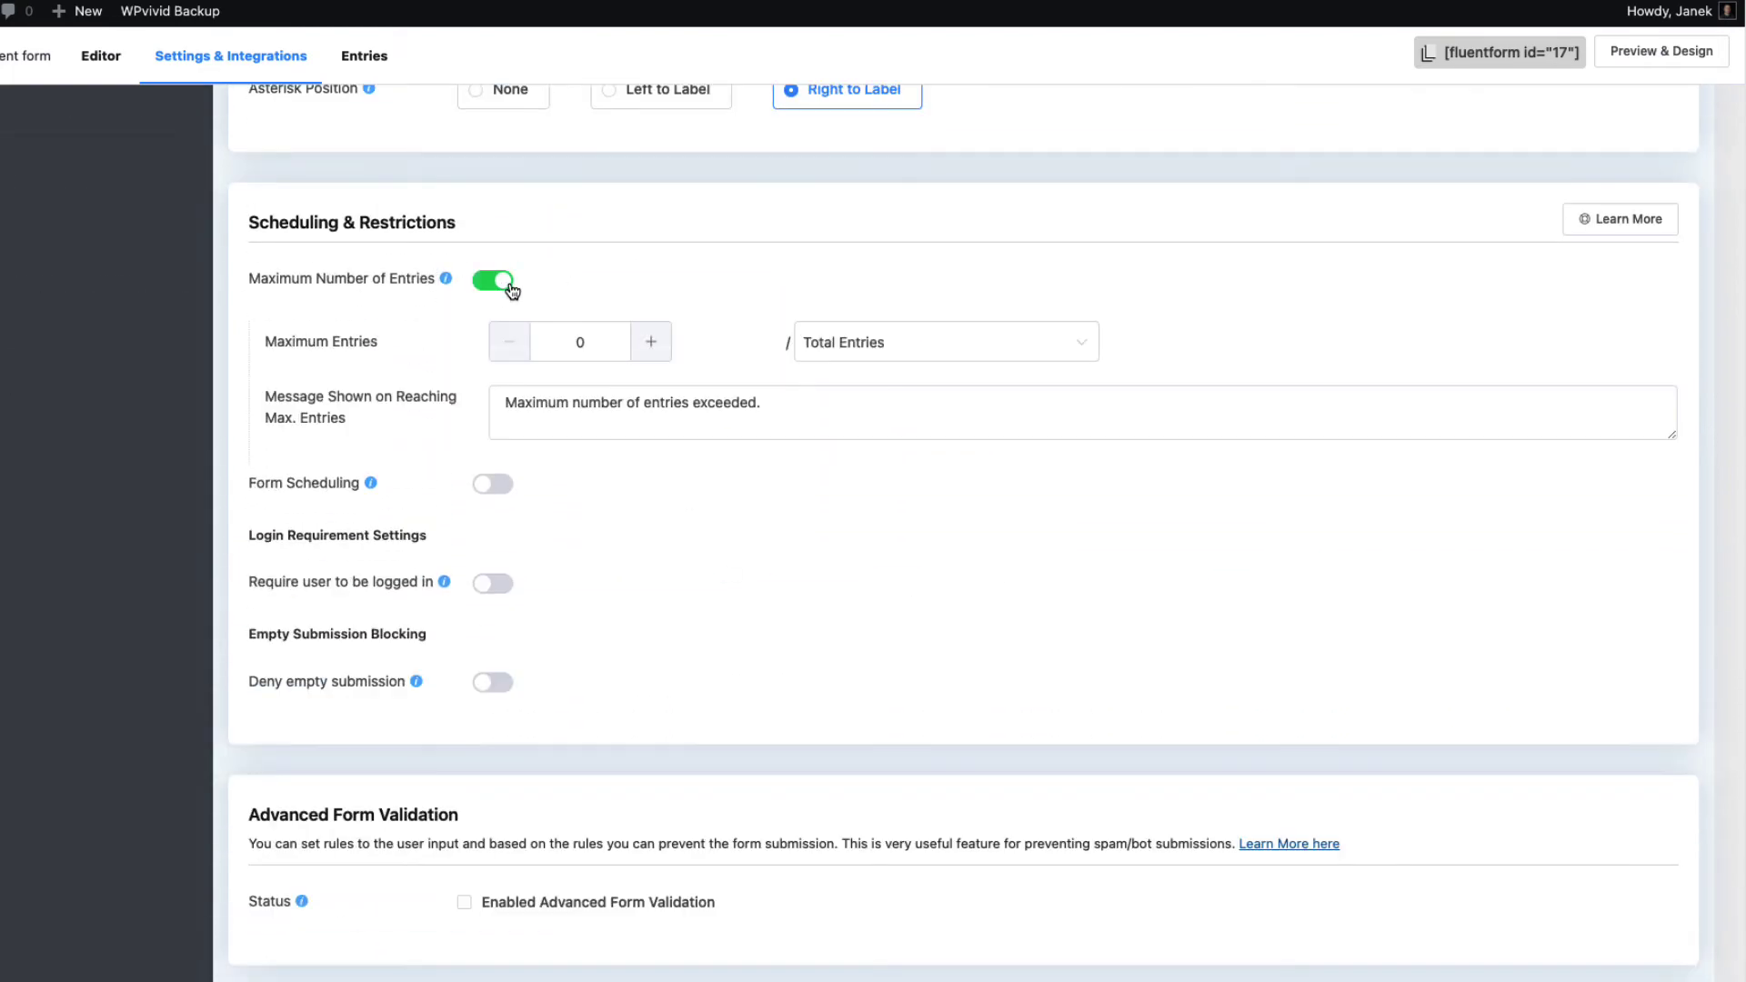
left_click(589, 349)
key("BackSpace")
type("10")
left_click(494, 281)
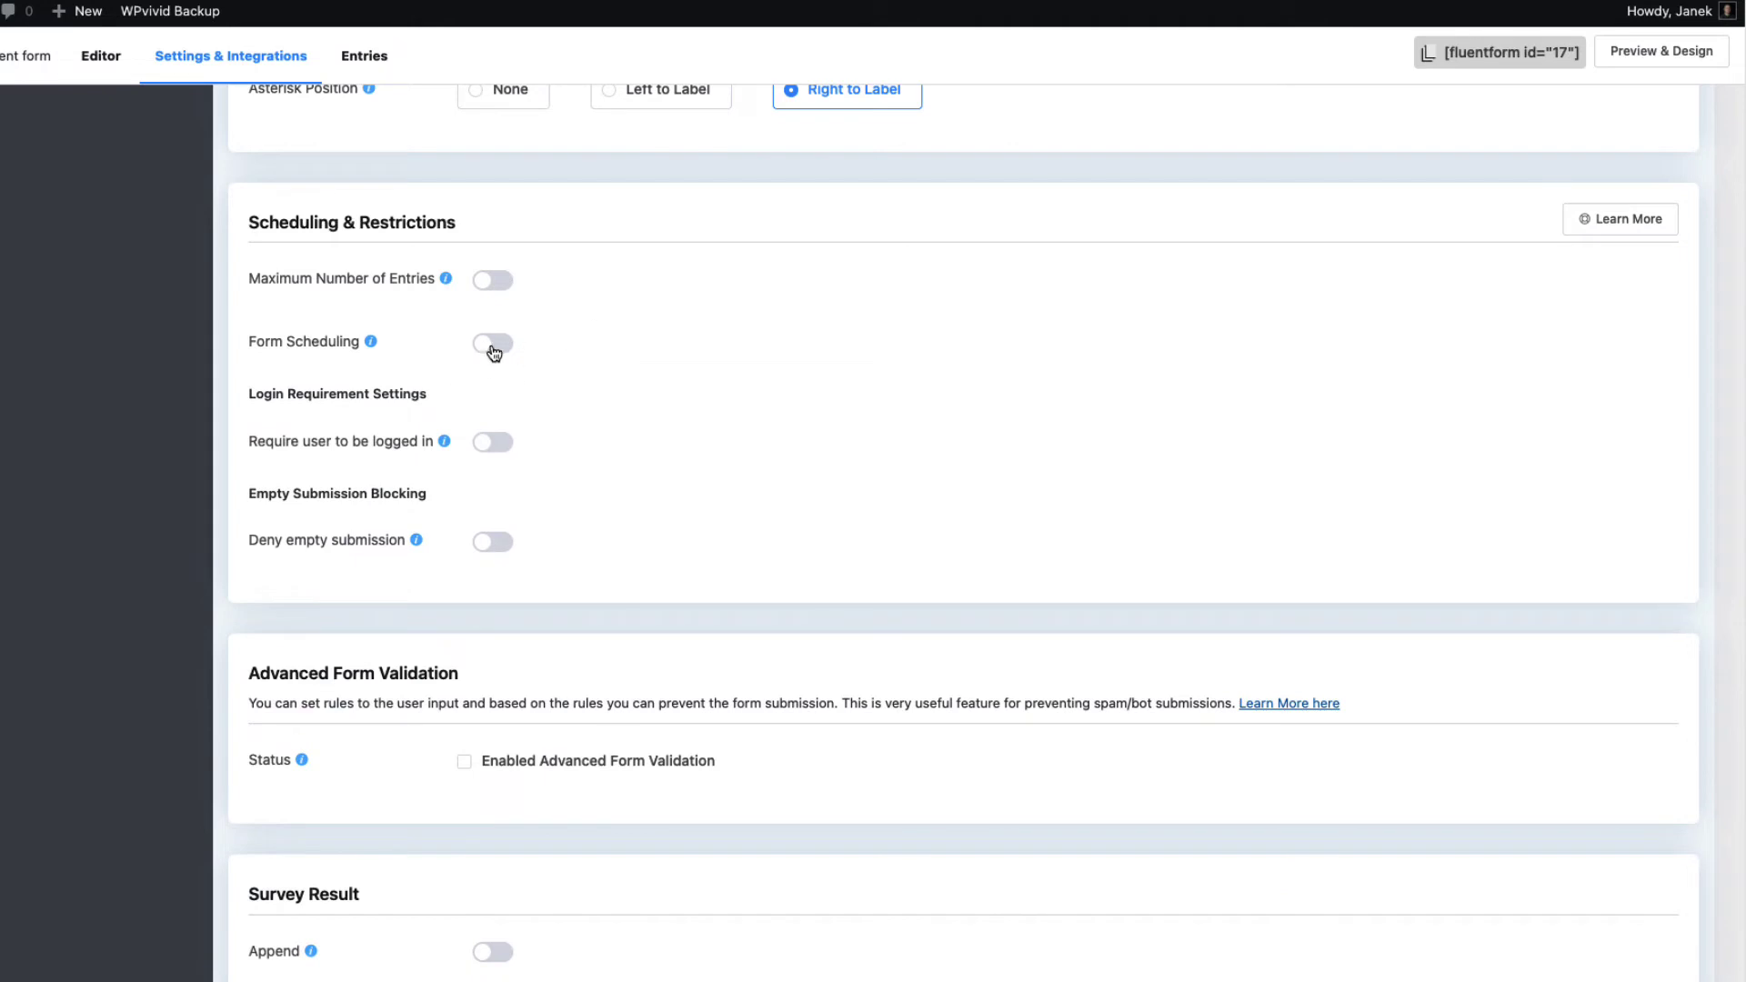
left_click(494, 349)
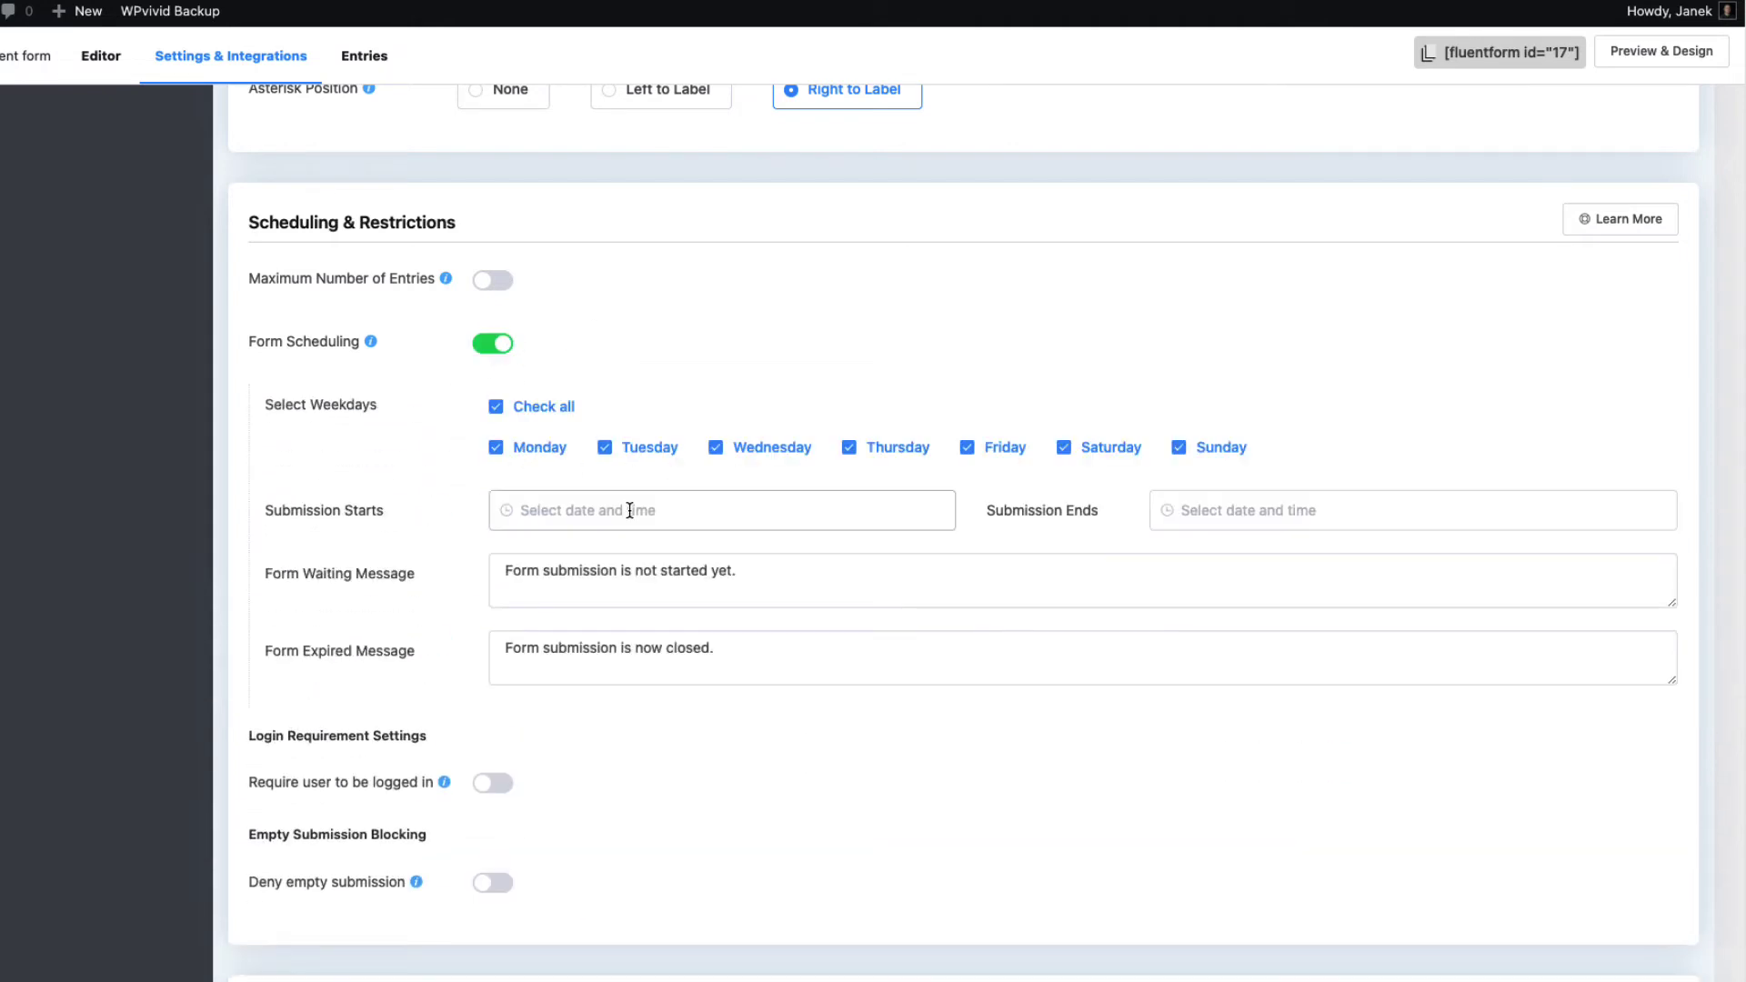
left_click(491, 350)
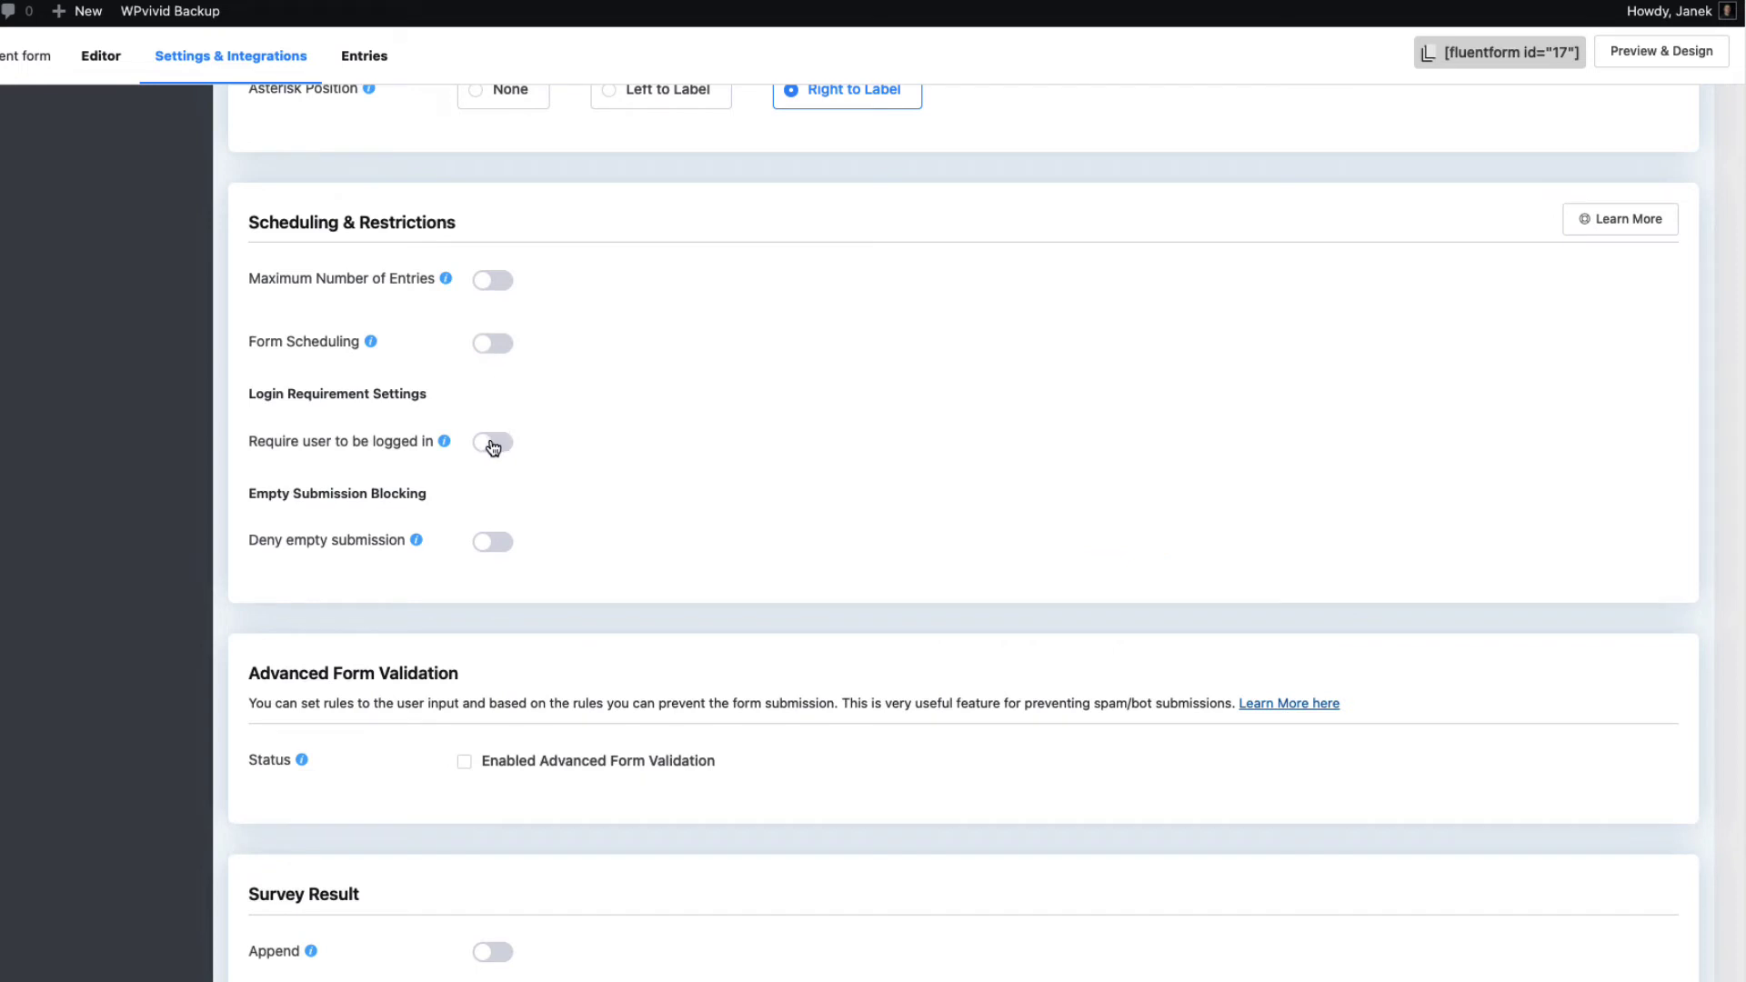
Enable Deny empty submission and save the form settings
left_click(492, 542)
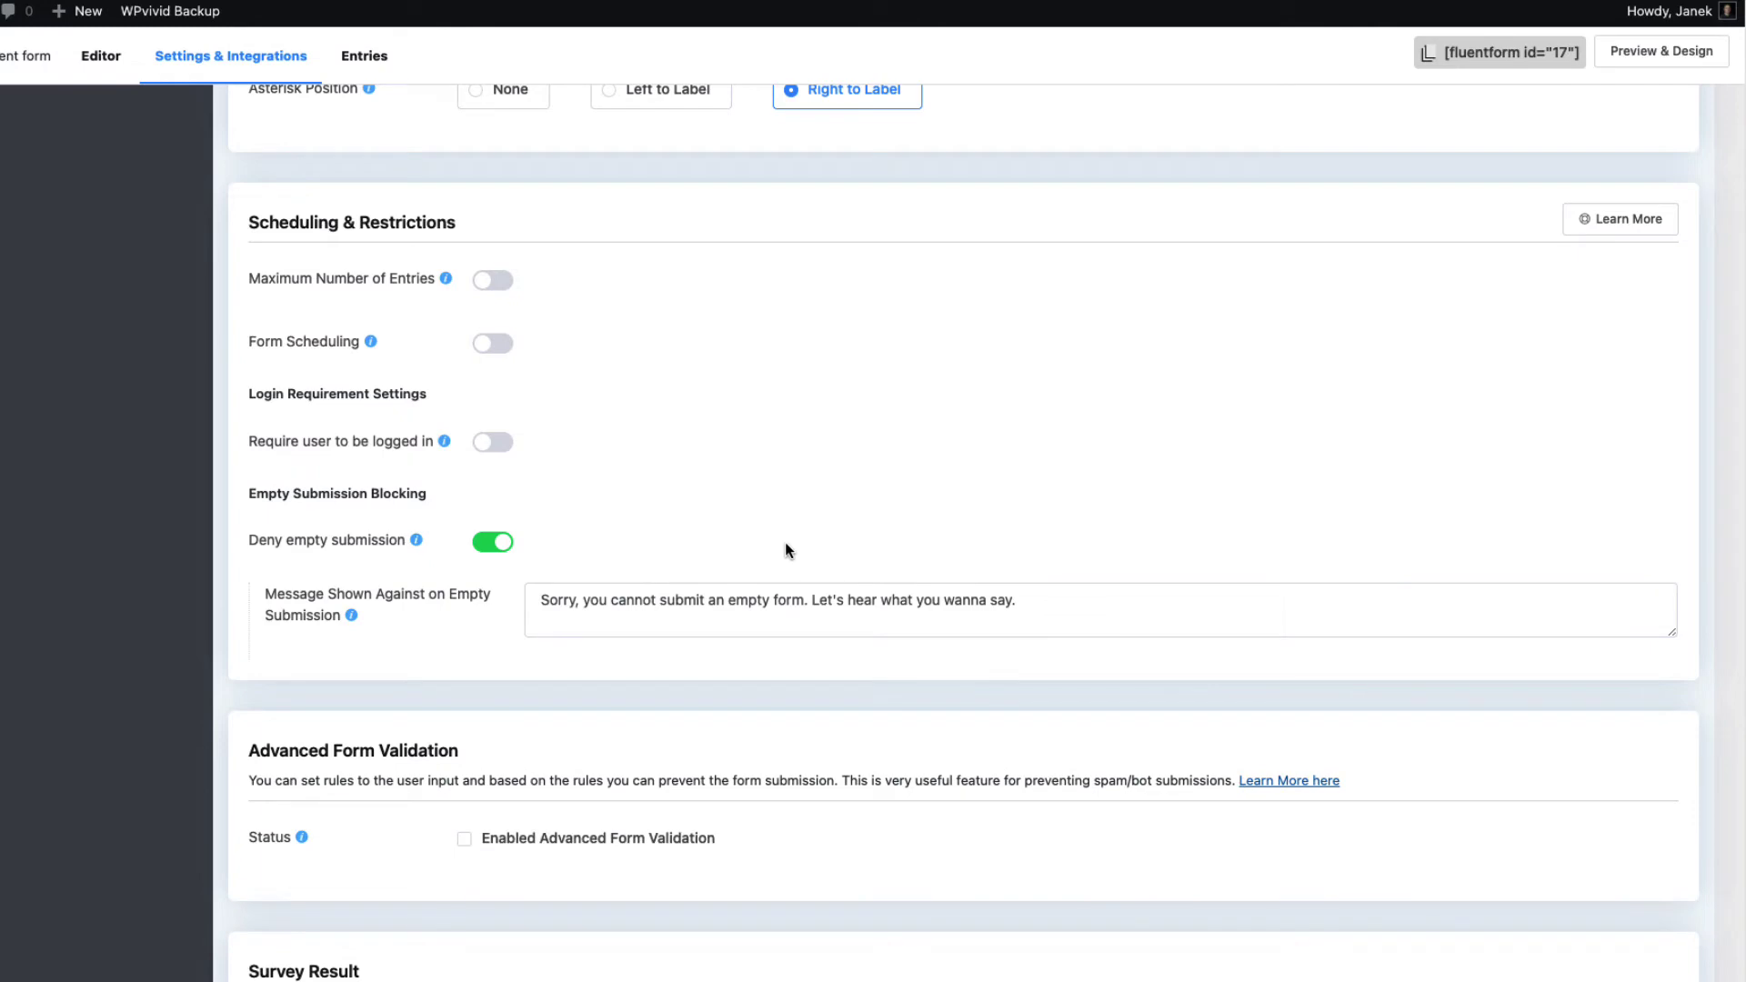
scroll(787, 546, "down", 5)
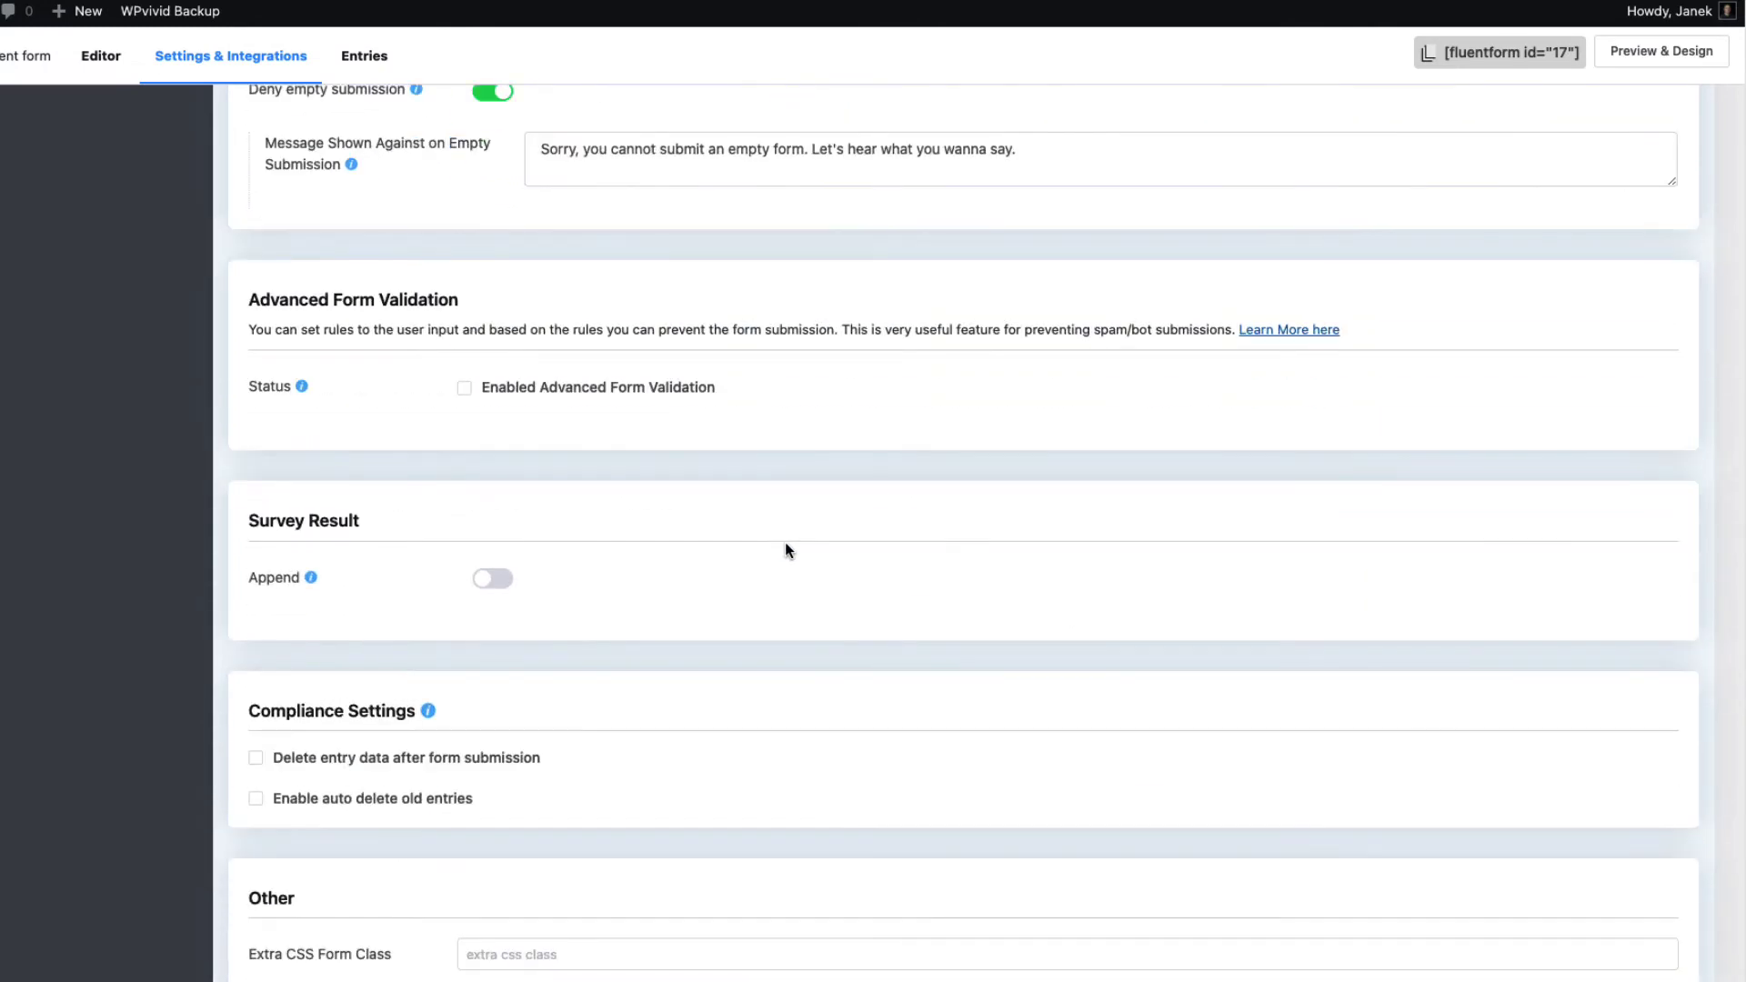
scroll(788, 545, "up", 10)
left_click(1615, 133)
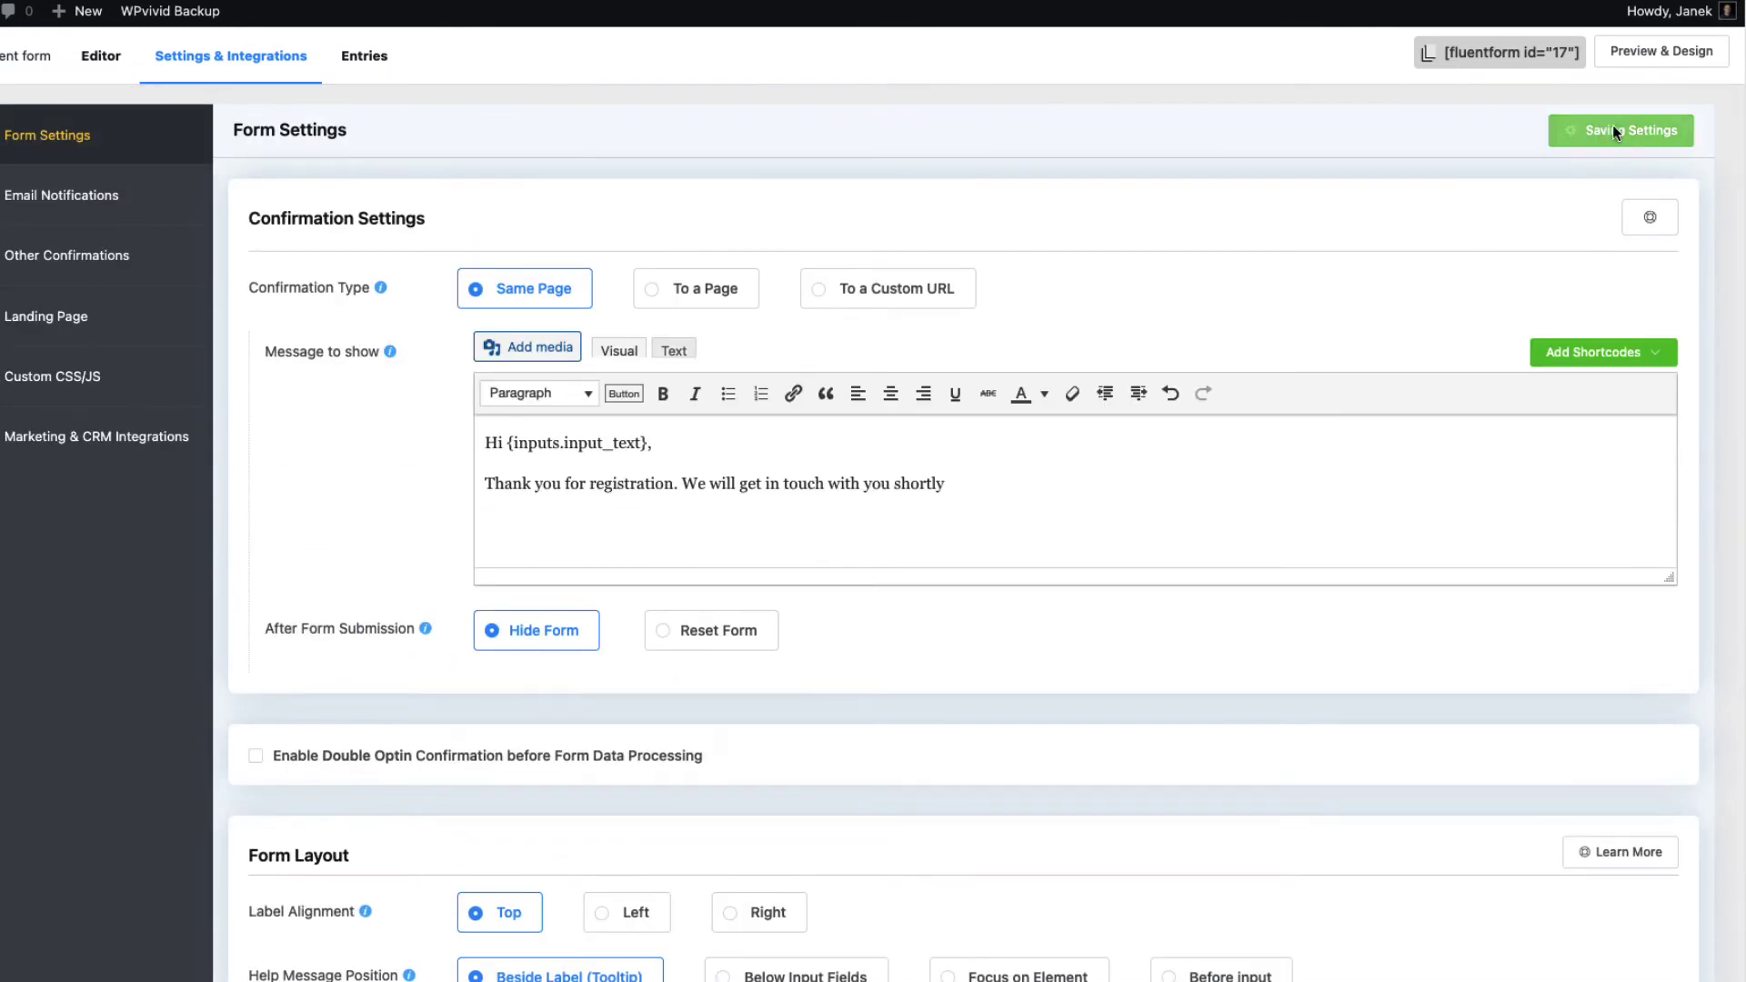
Enable the Admin Notification Email and enter two recipient addresses in Send to Email
left_click(82, 198)
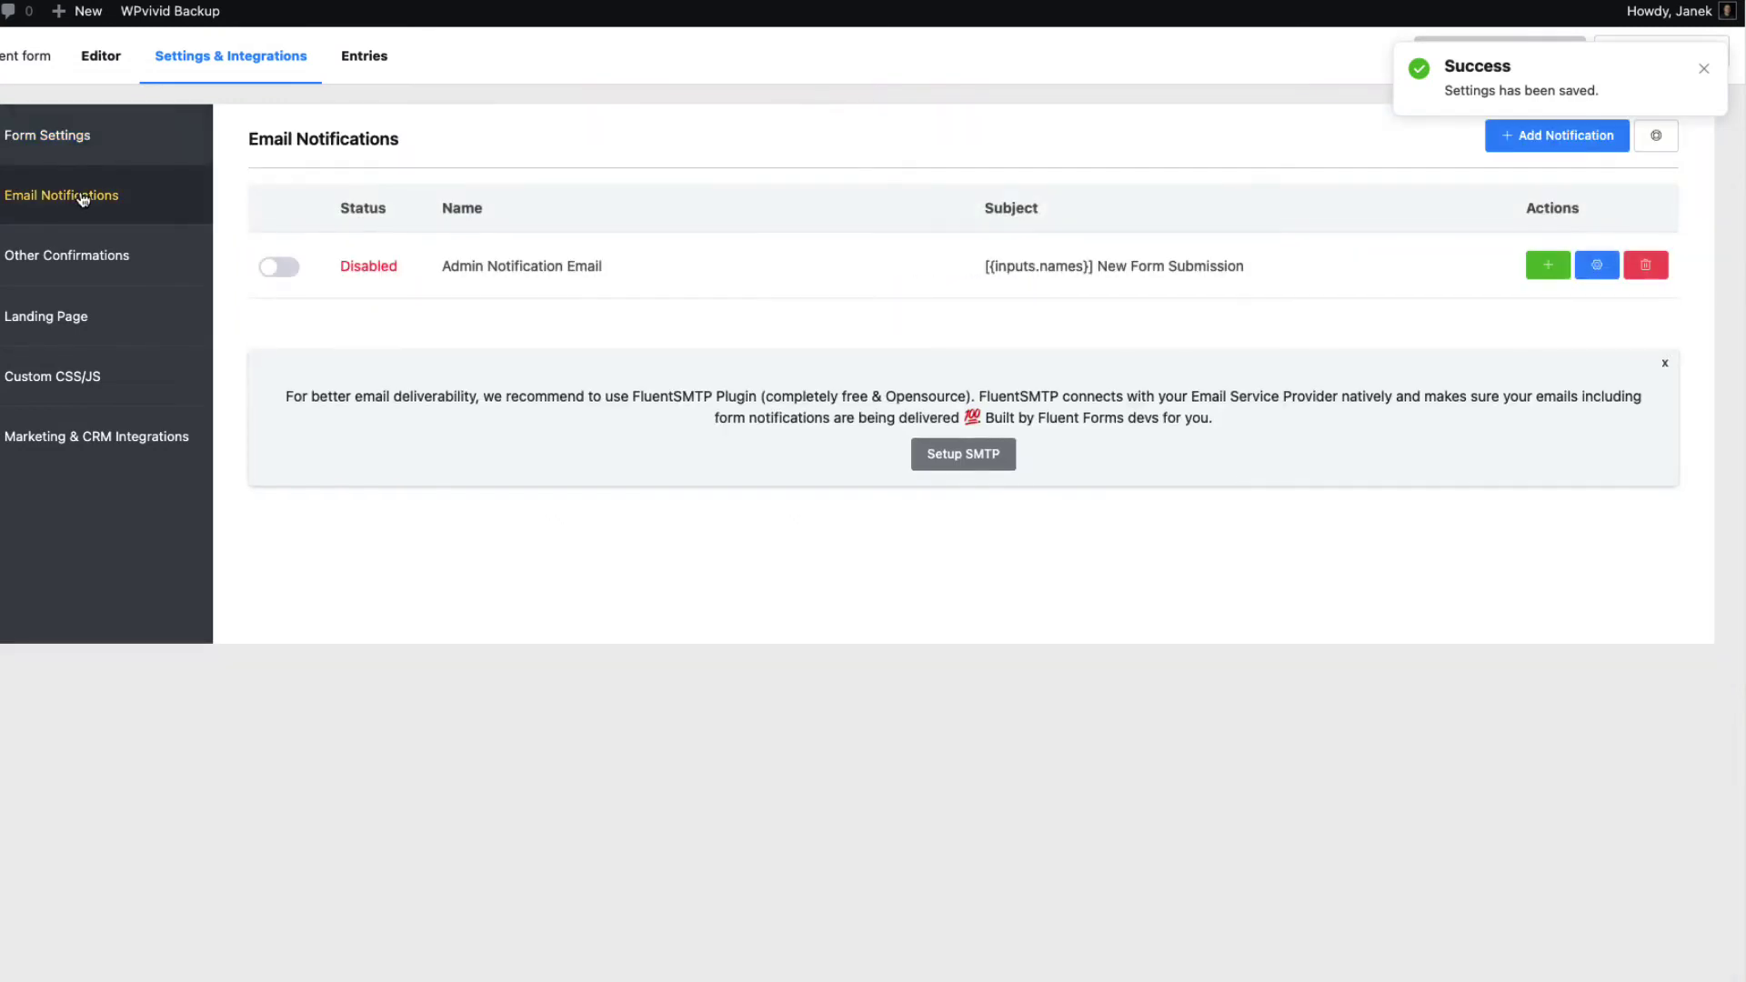
left_click(282, 268)
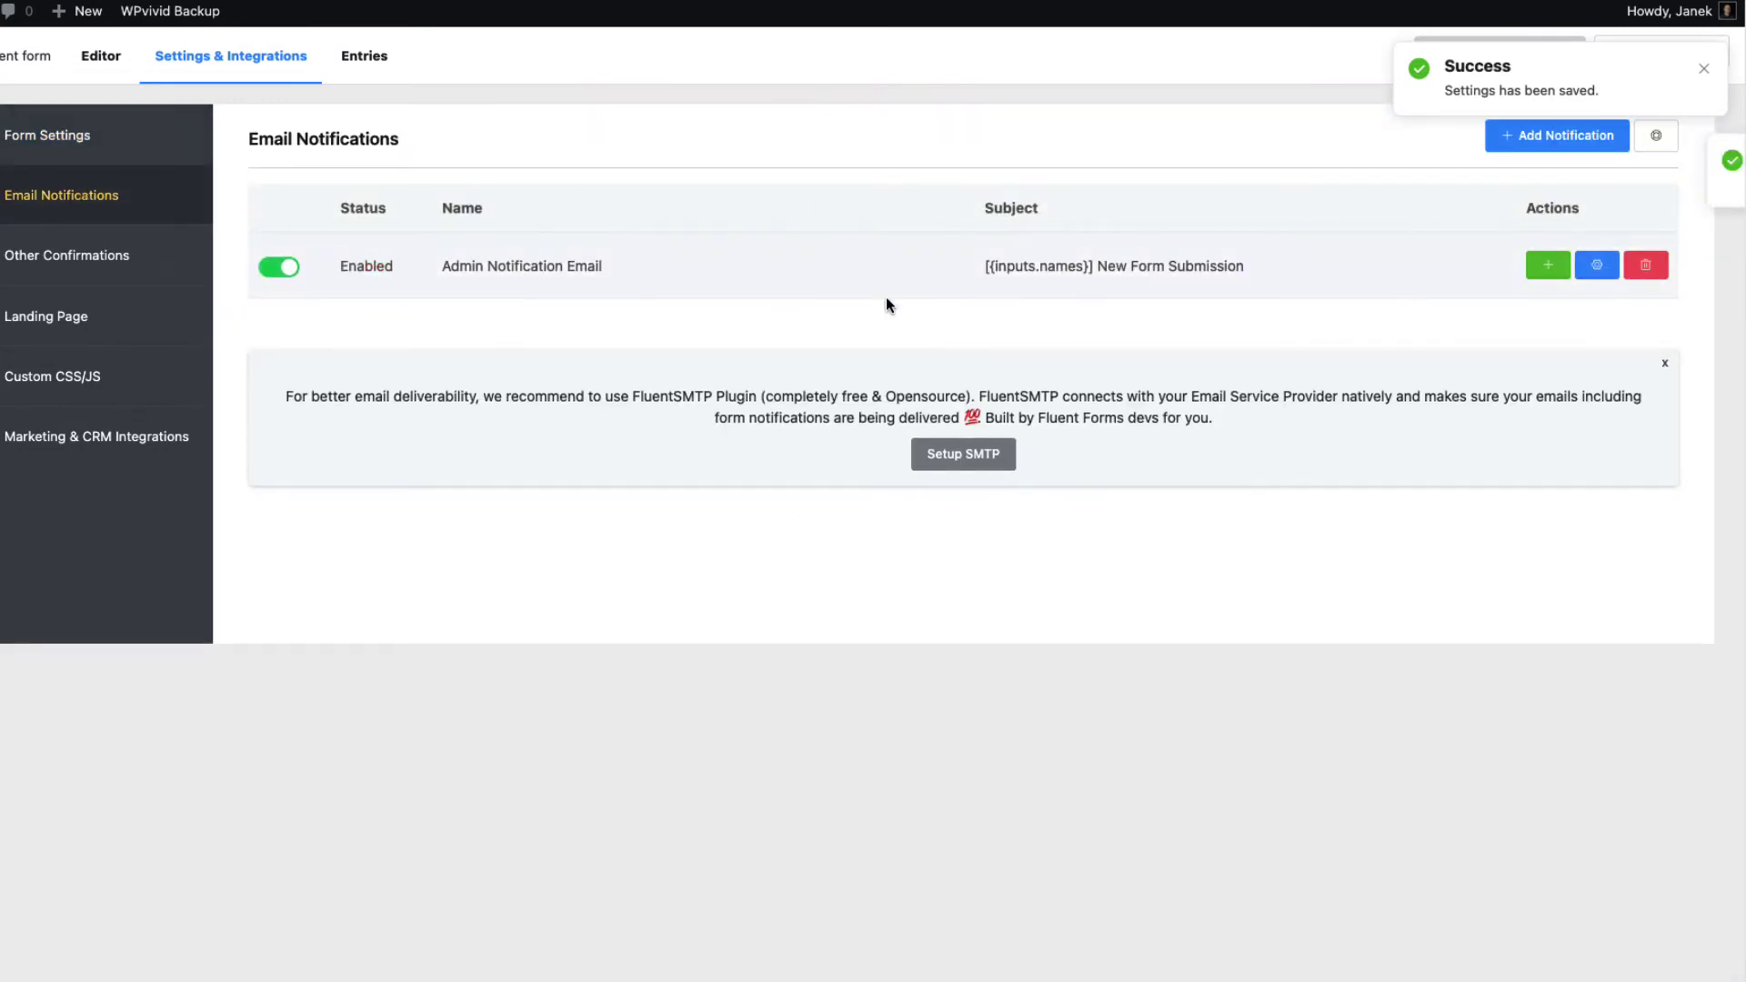
left_click(1597, 265)
left_click_drag(636, 327, 445, 319)
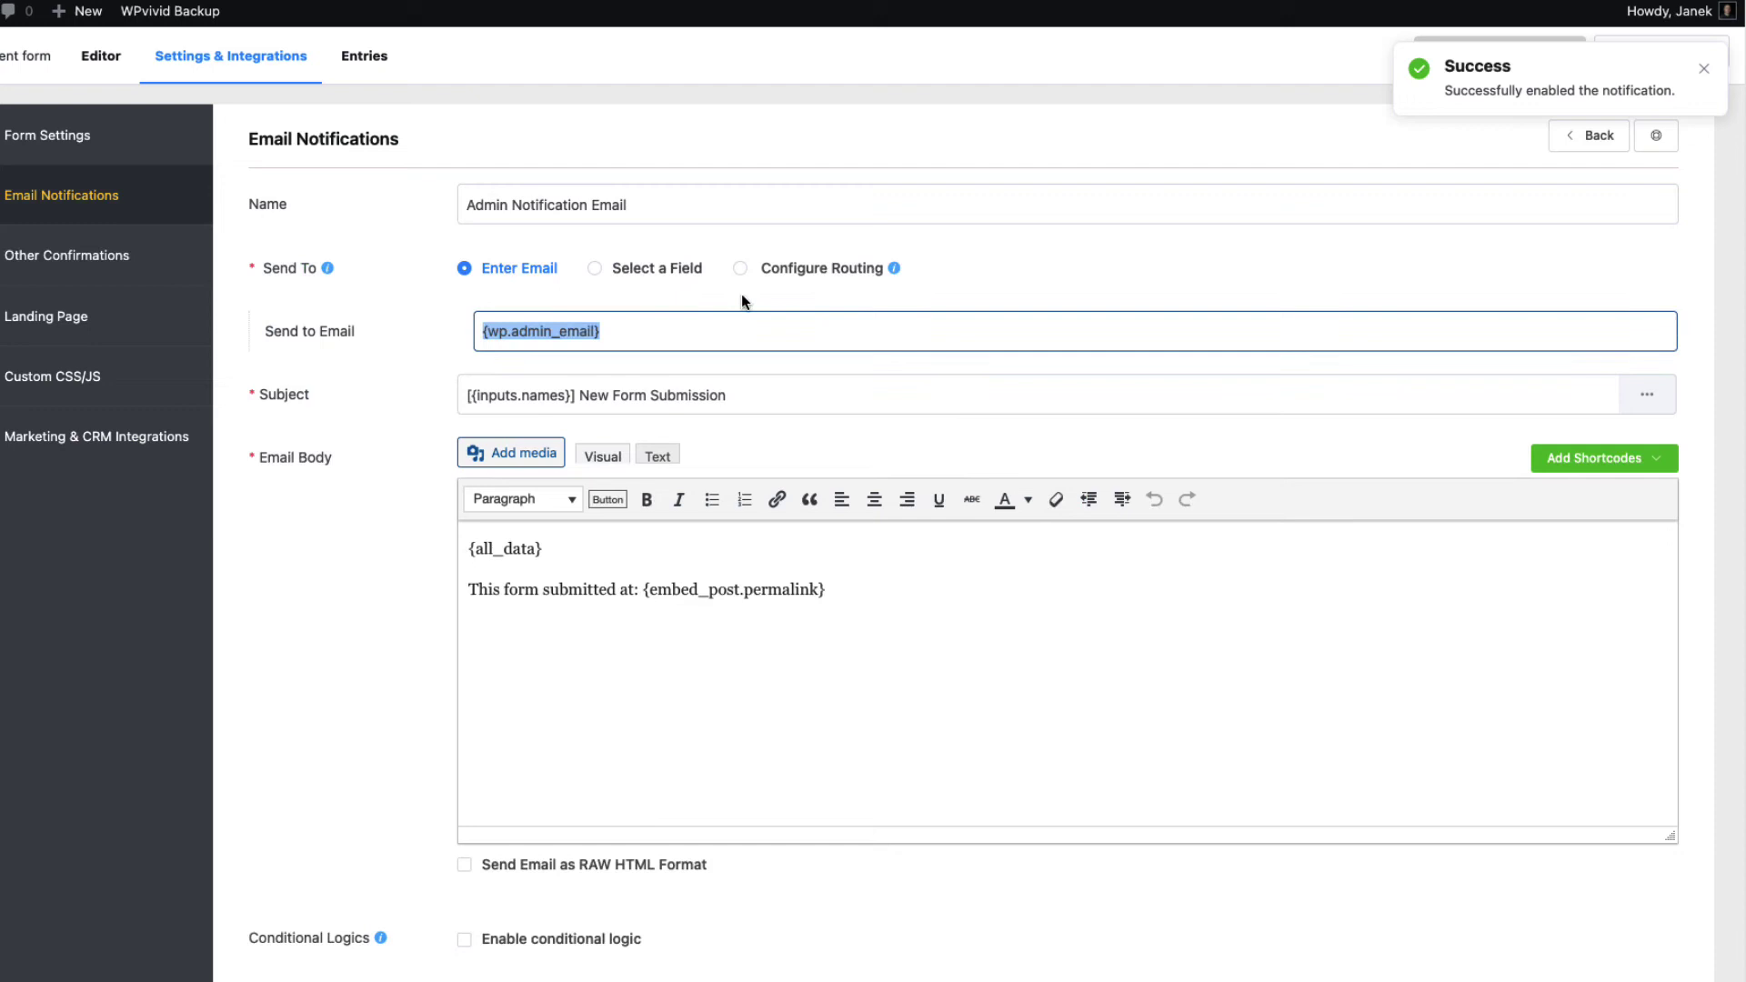
left_click_drag(617, 331, 446, 335)
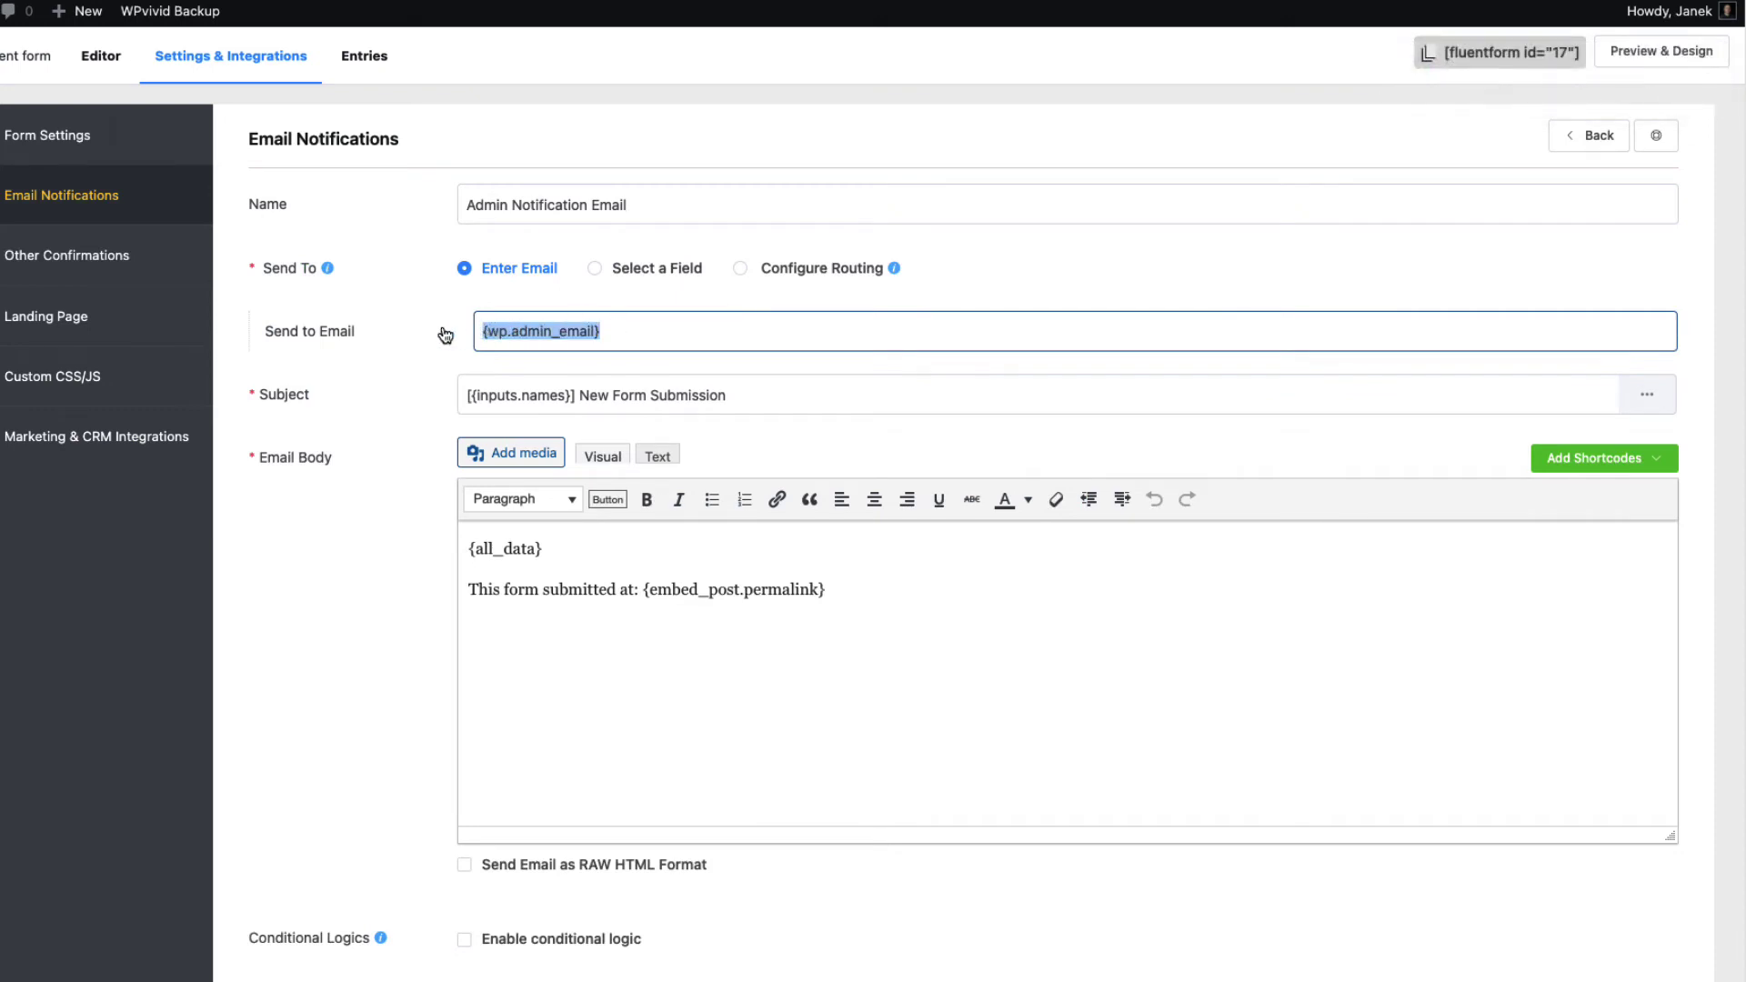
type("info")
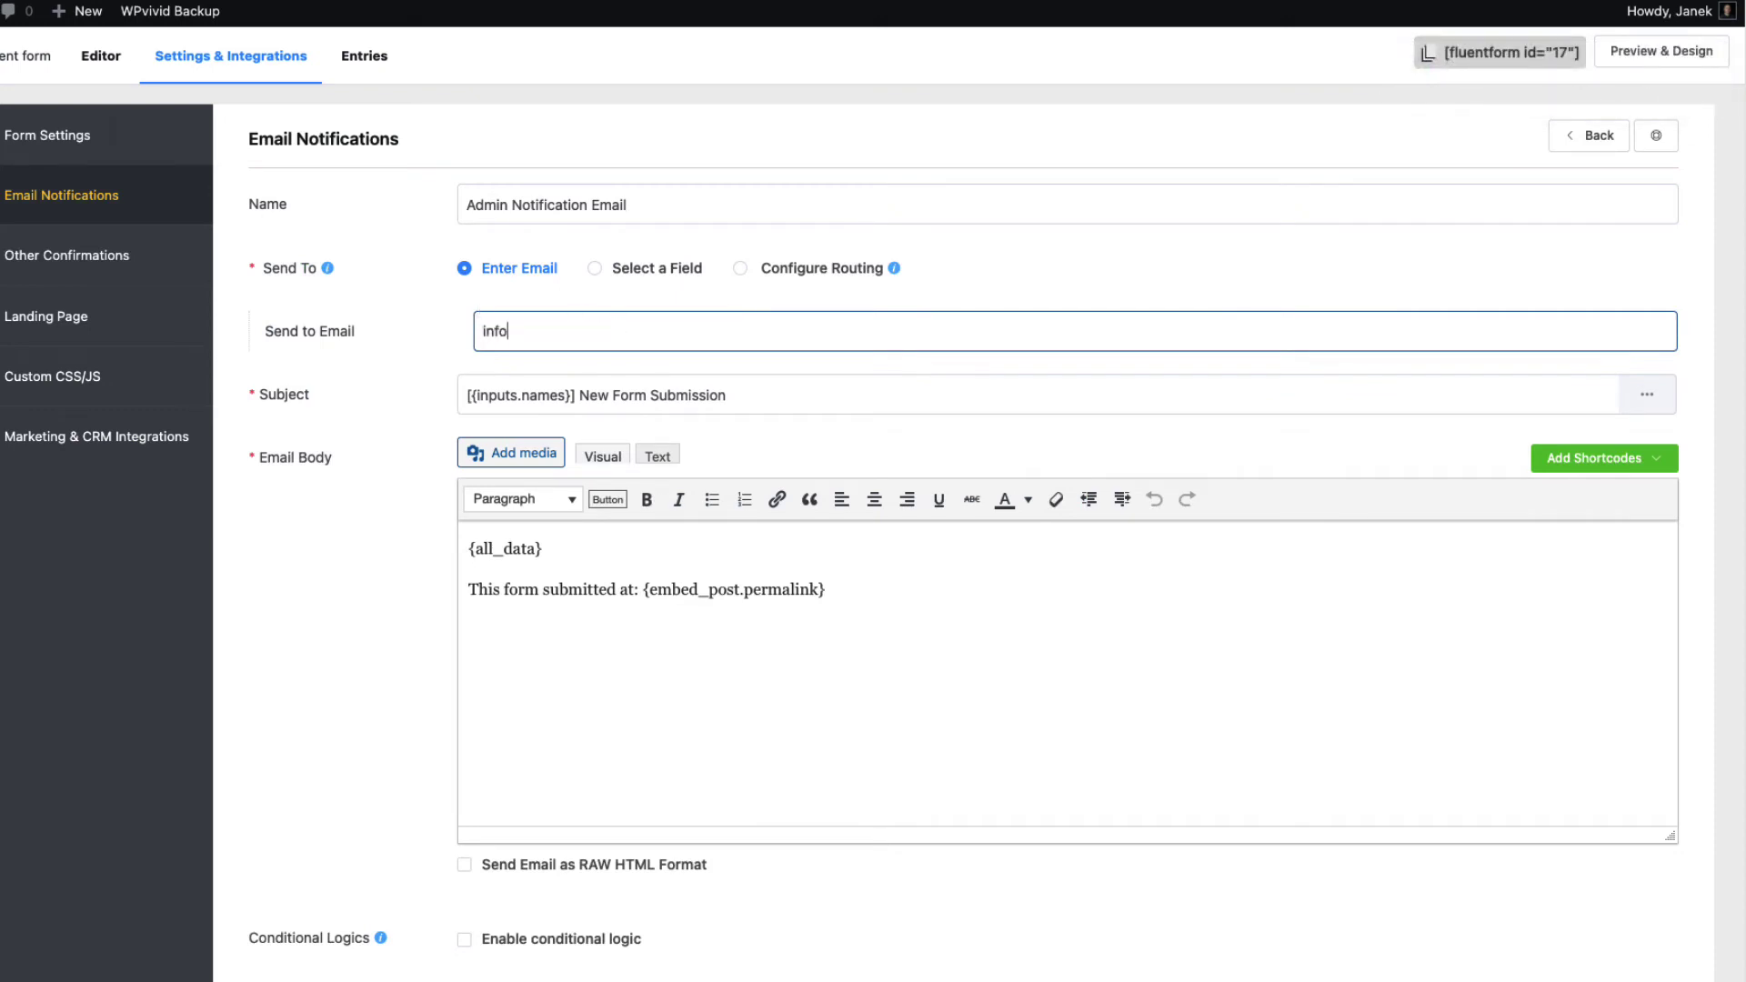
type("@email.com, email@email.com")
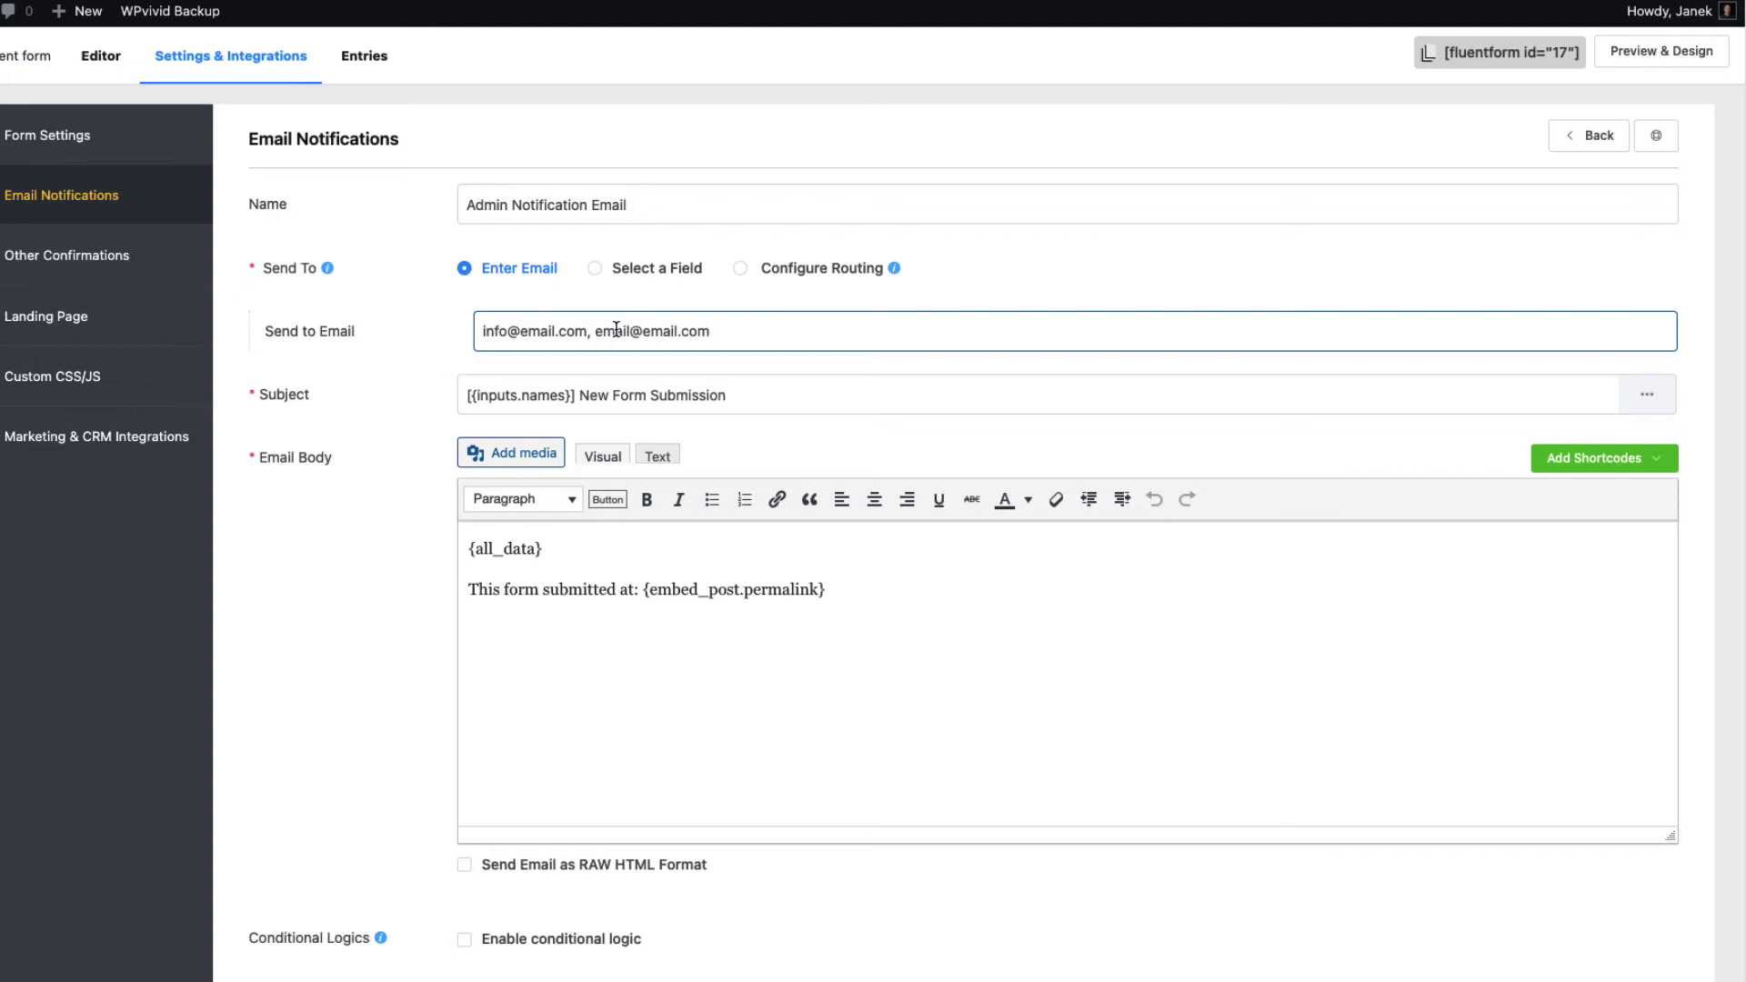
Replace the notification subject with 'Event registration'
left_click_drag(575, 394, 450, 395)
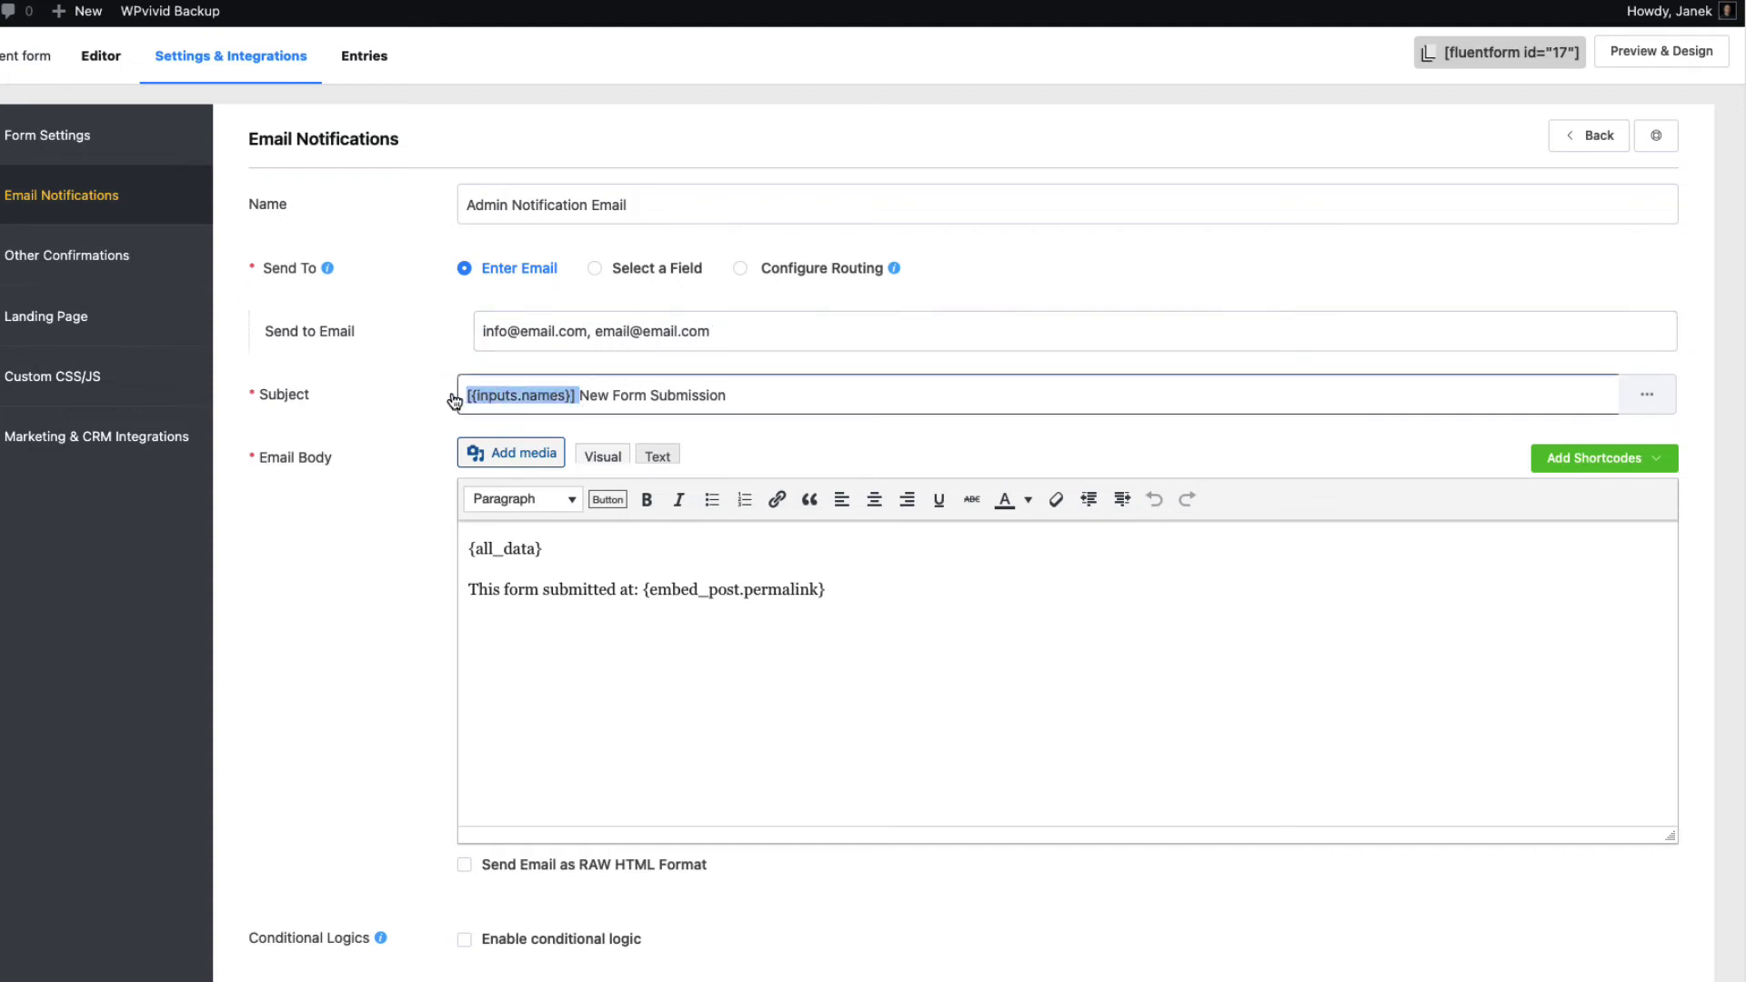
key("BackSpace")
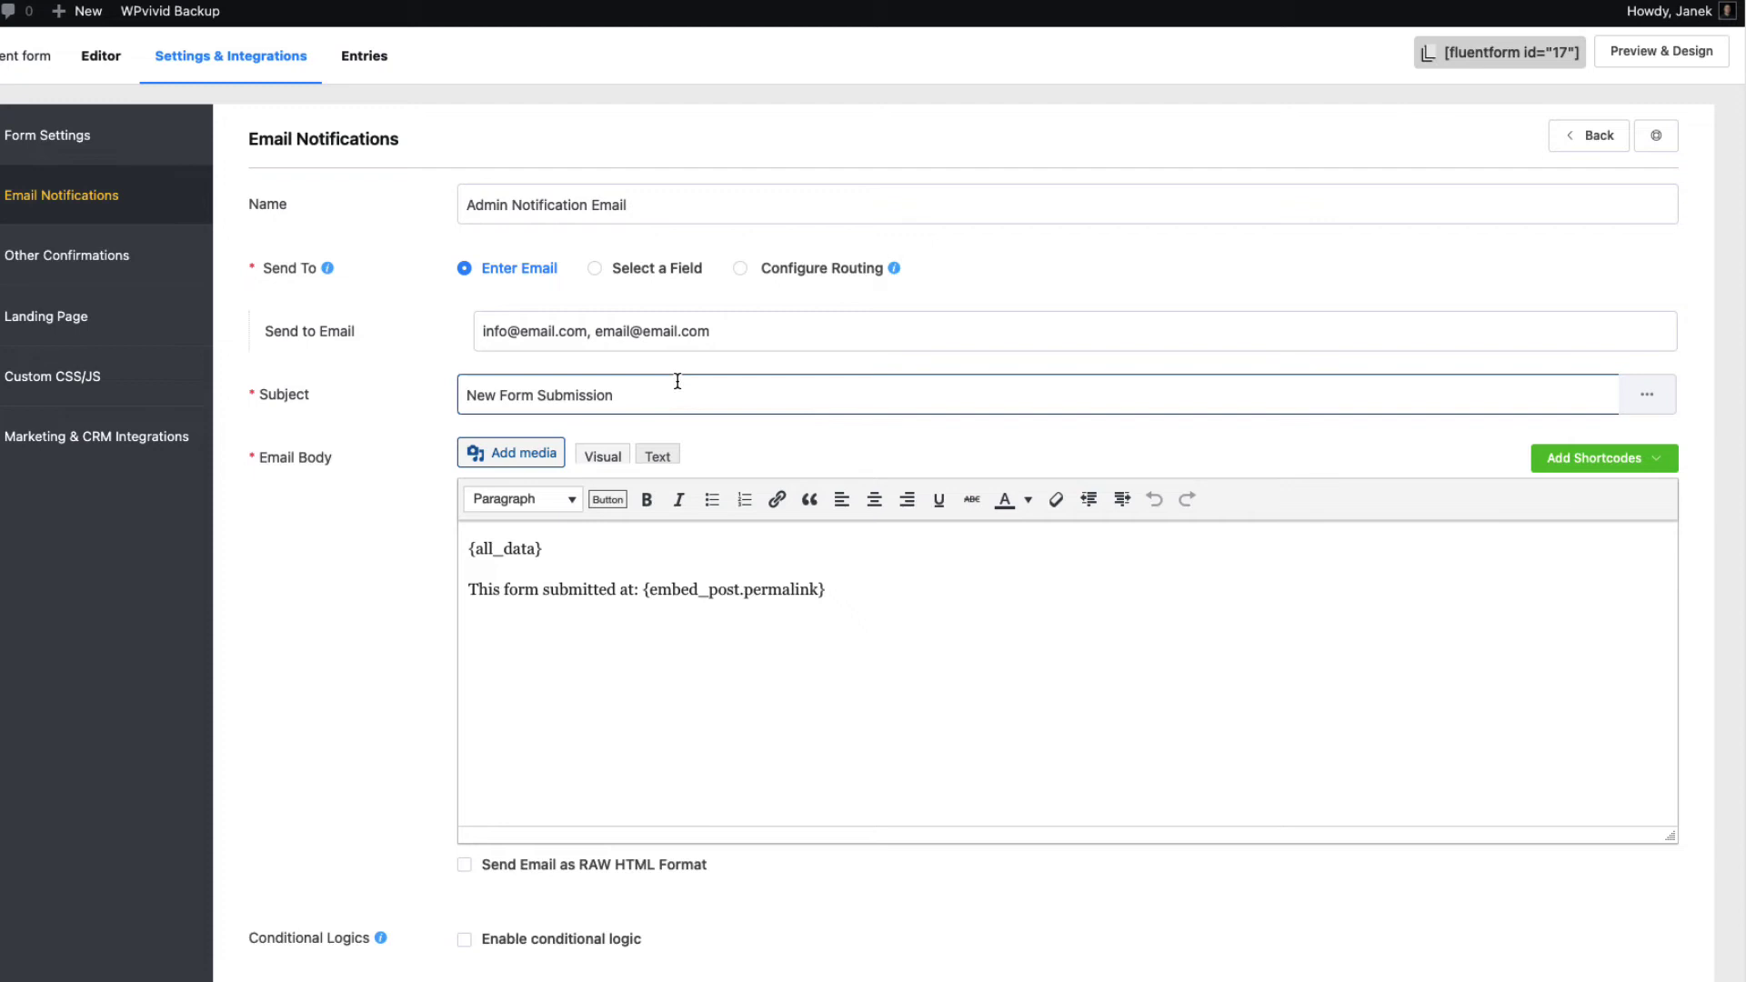
left_click_drag(603, 412, 445, 390)
type("Event regsitratio")
key("BackSpace")
key("BackSpace")
key("BackSpace")
key("BackSpace")
key("BackSpace")
key("BackSpace")
key("BackSpace")
key("BackSpace")
type("istration")
scroll(565, 455, "down", 2)
left_click_drag(553, 427, 462, 424)
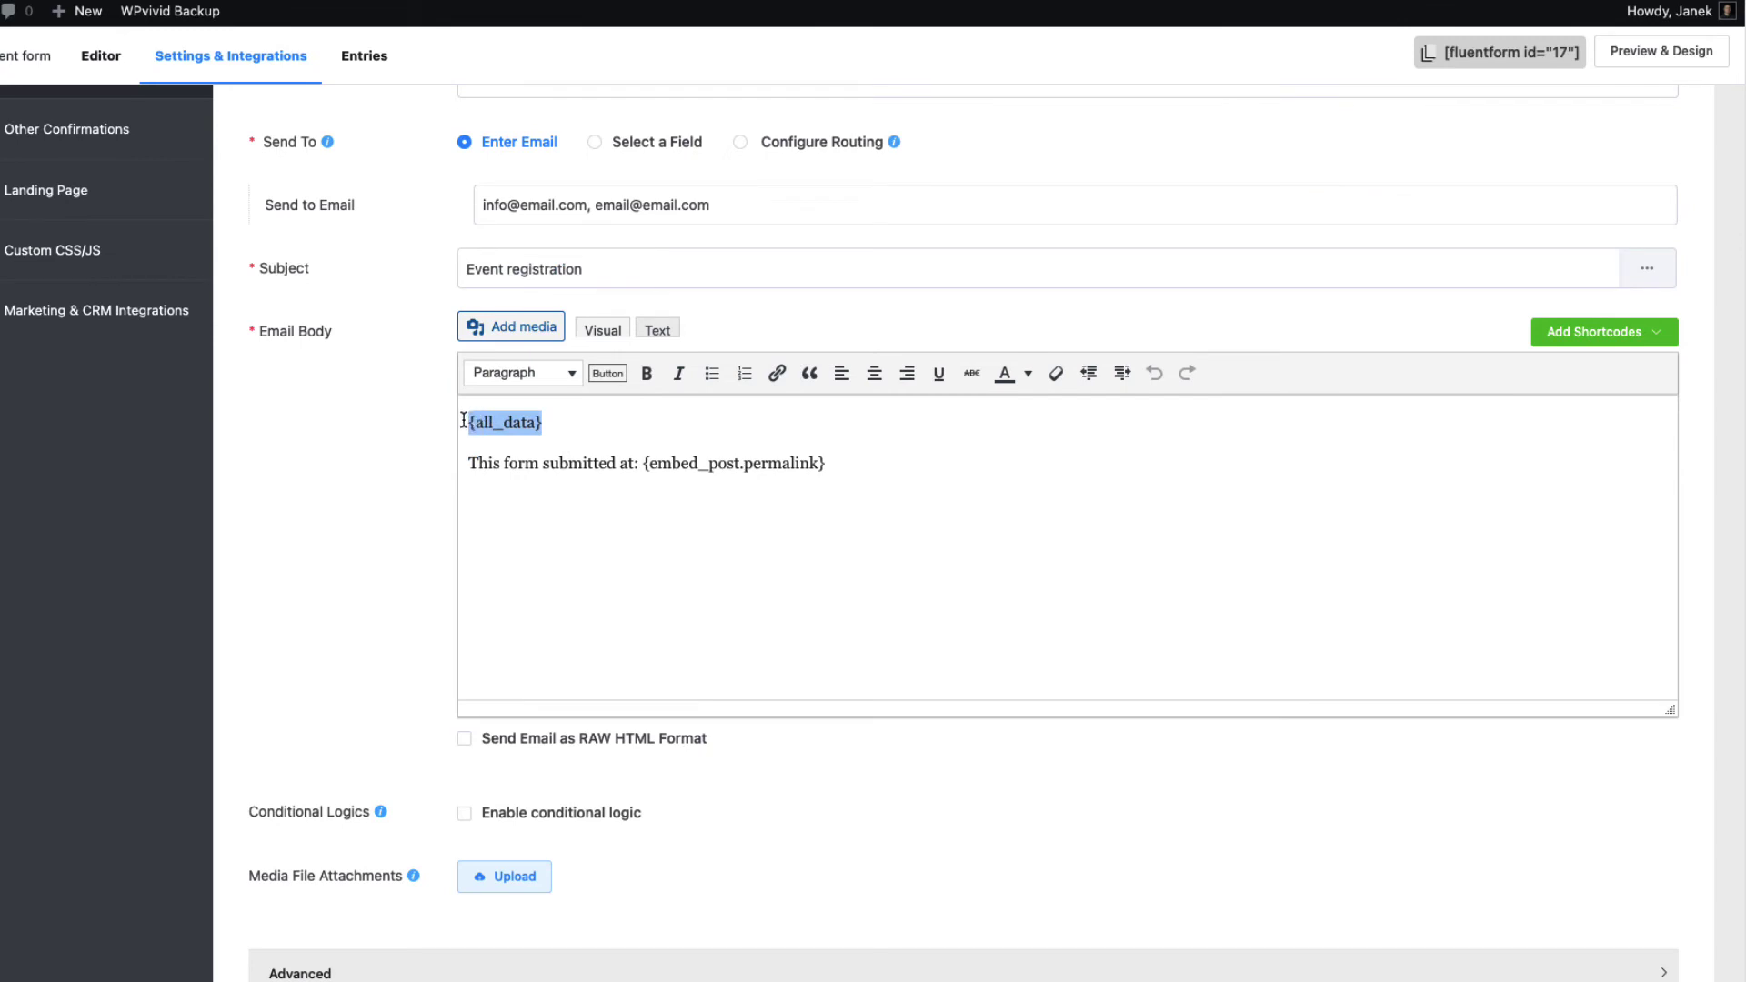
Add and then remove a blank line below {all_data} in the notification body
left_click(578, 423)
key("Return")
left_click(1544, 330)
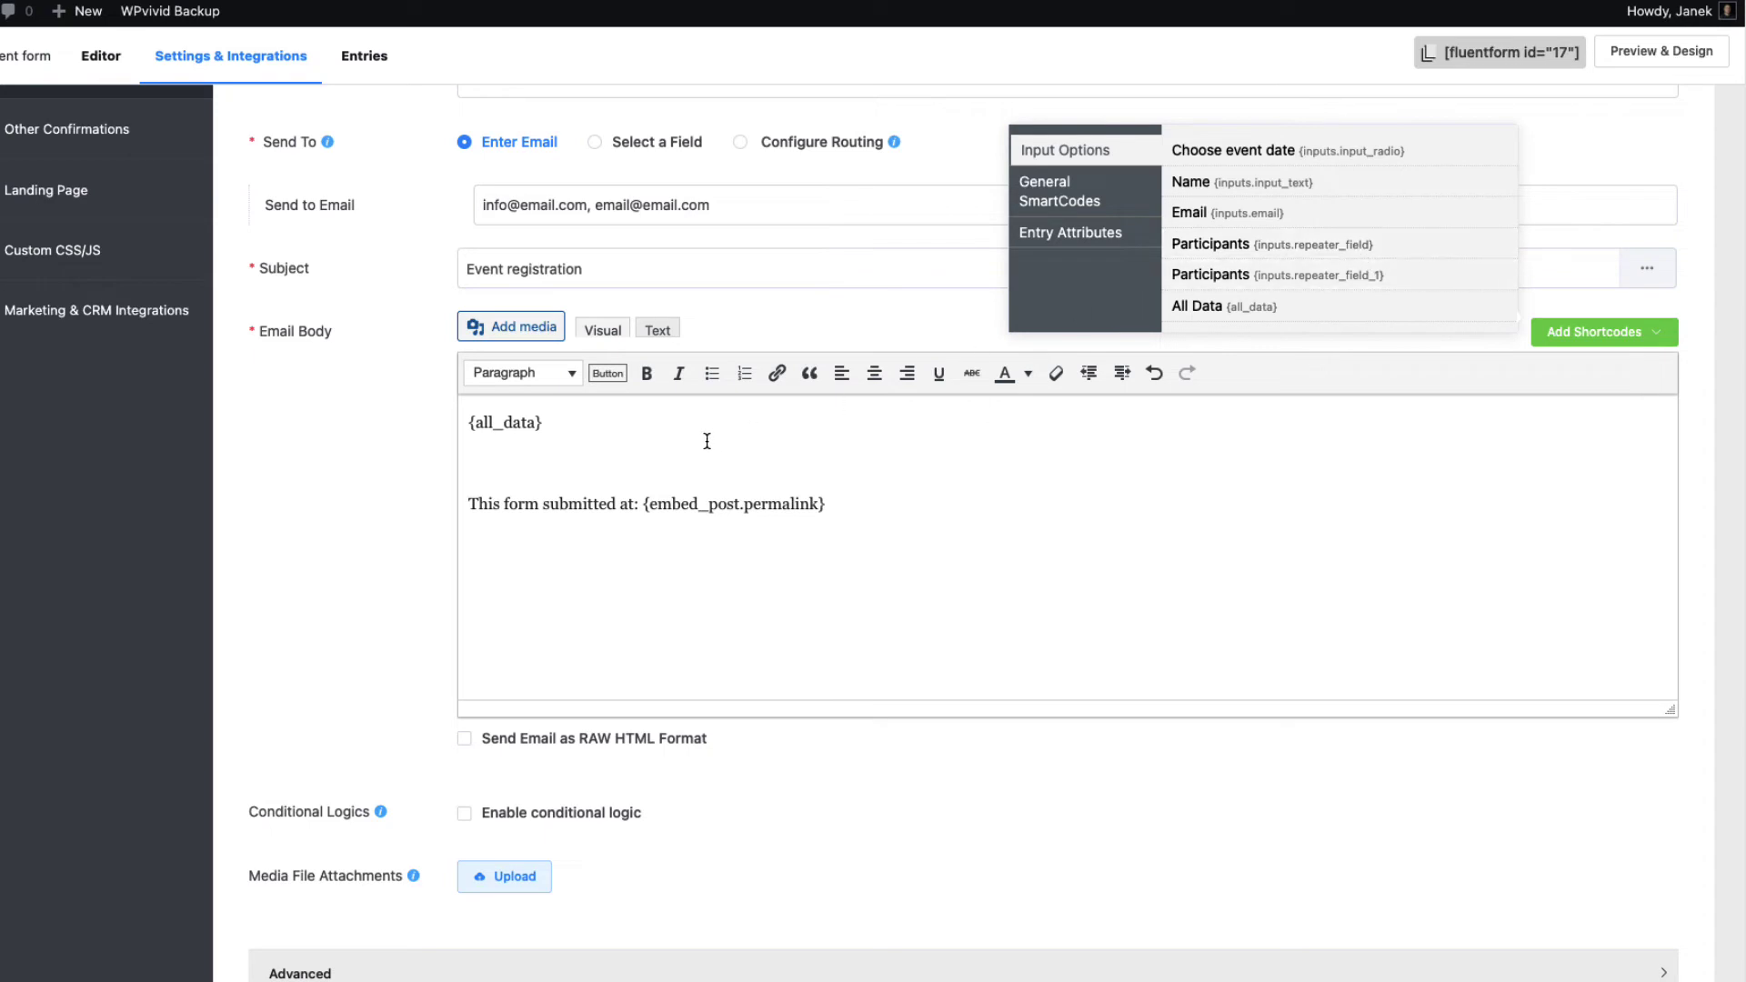
left_click(542, 466)
key("BackSpace")
Turn on the notification's conditional logic with Choose event date equal to March 28
scroll(852, 581, "down", 1)
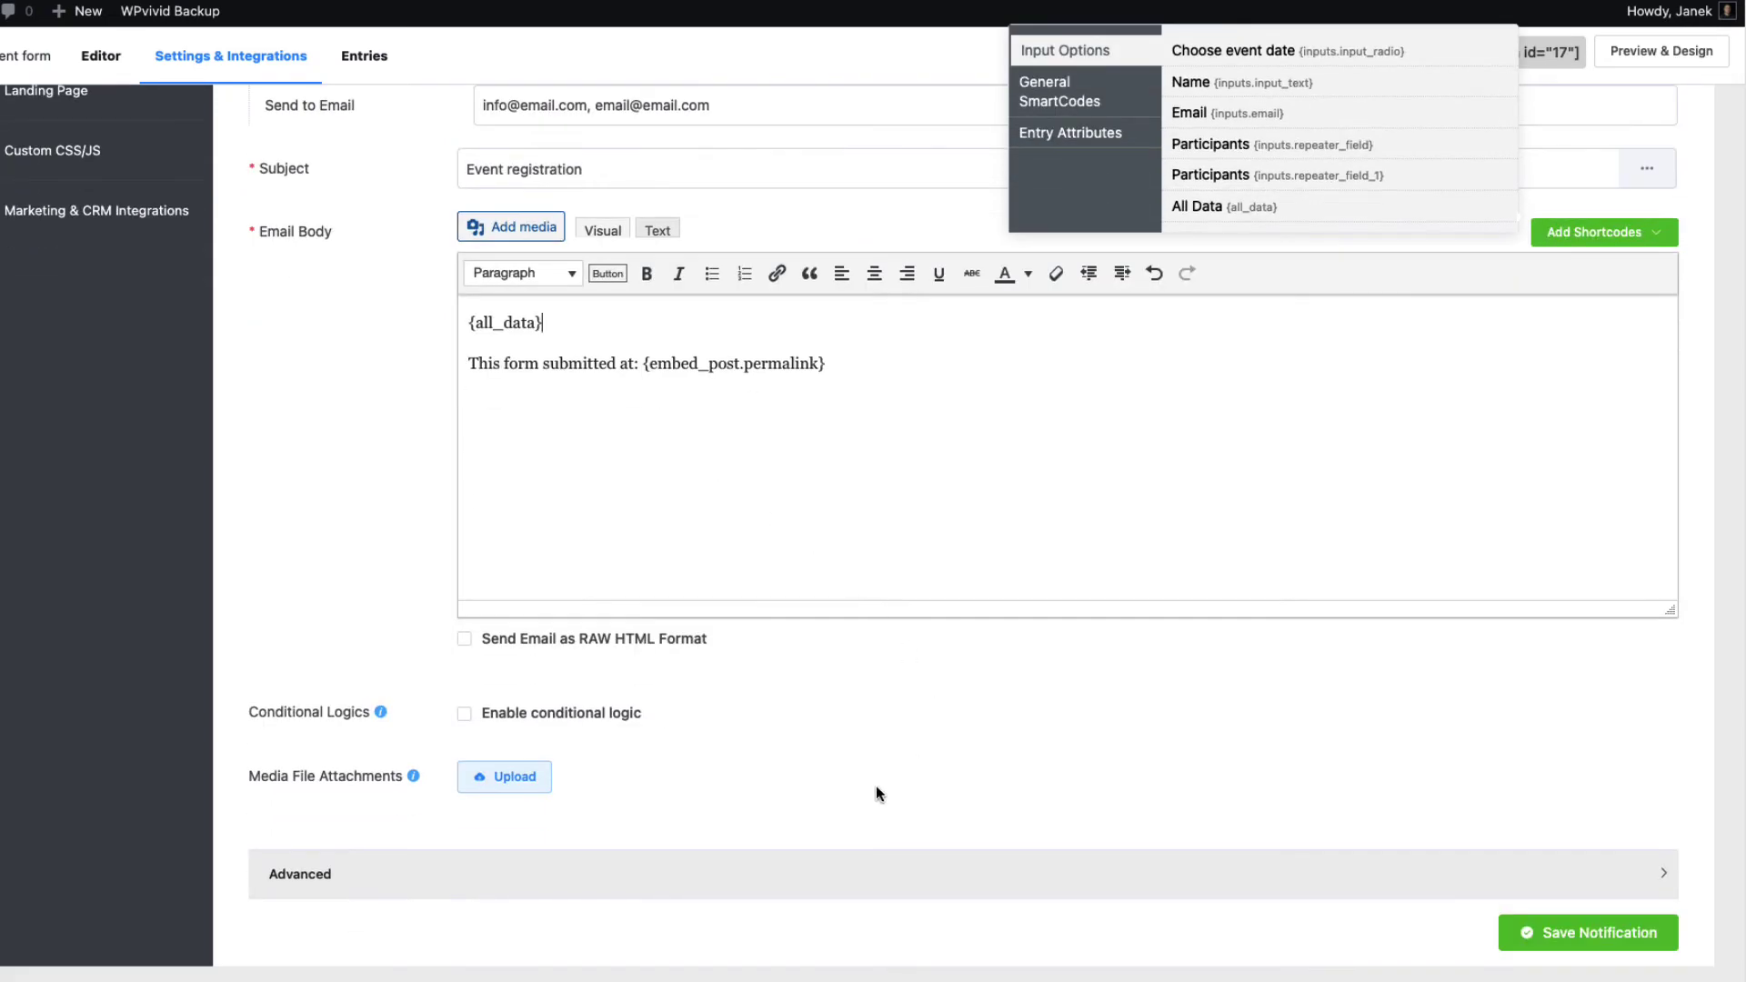
left_click(464, 713)
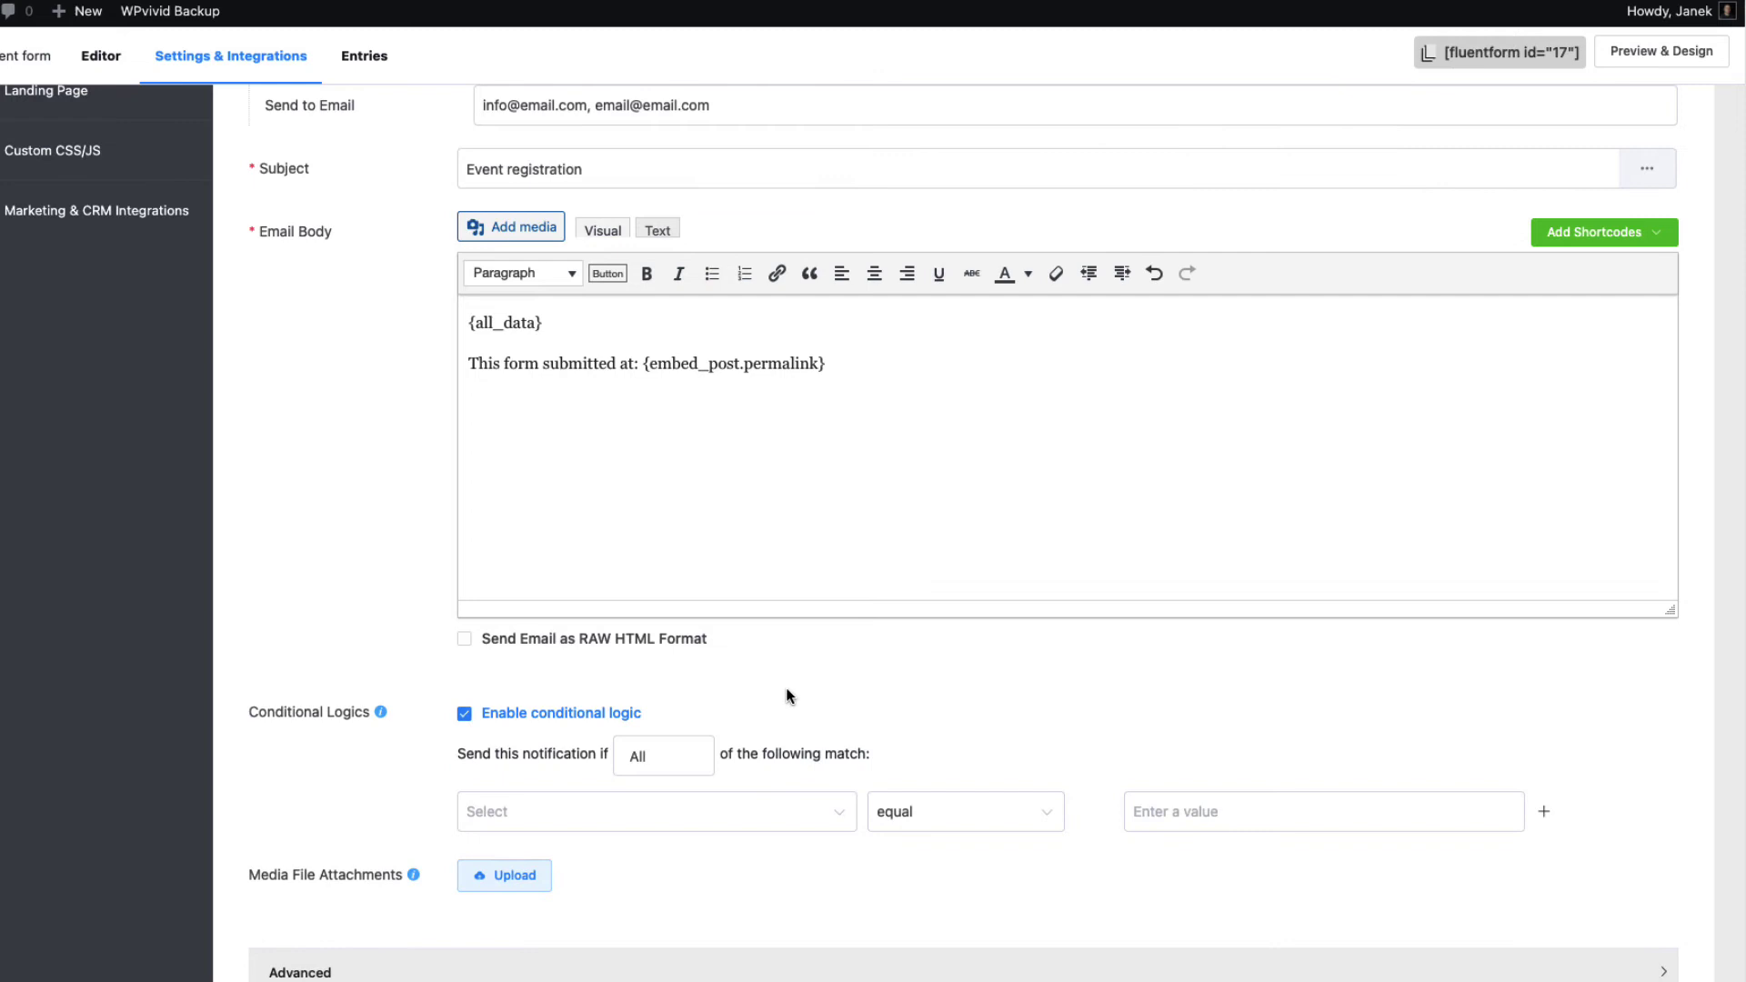
scroll(979, 670, "down", 1)
left_click(671, 713)
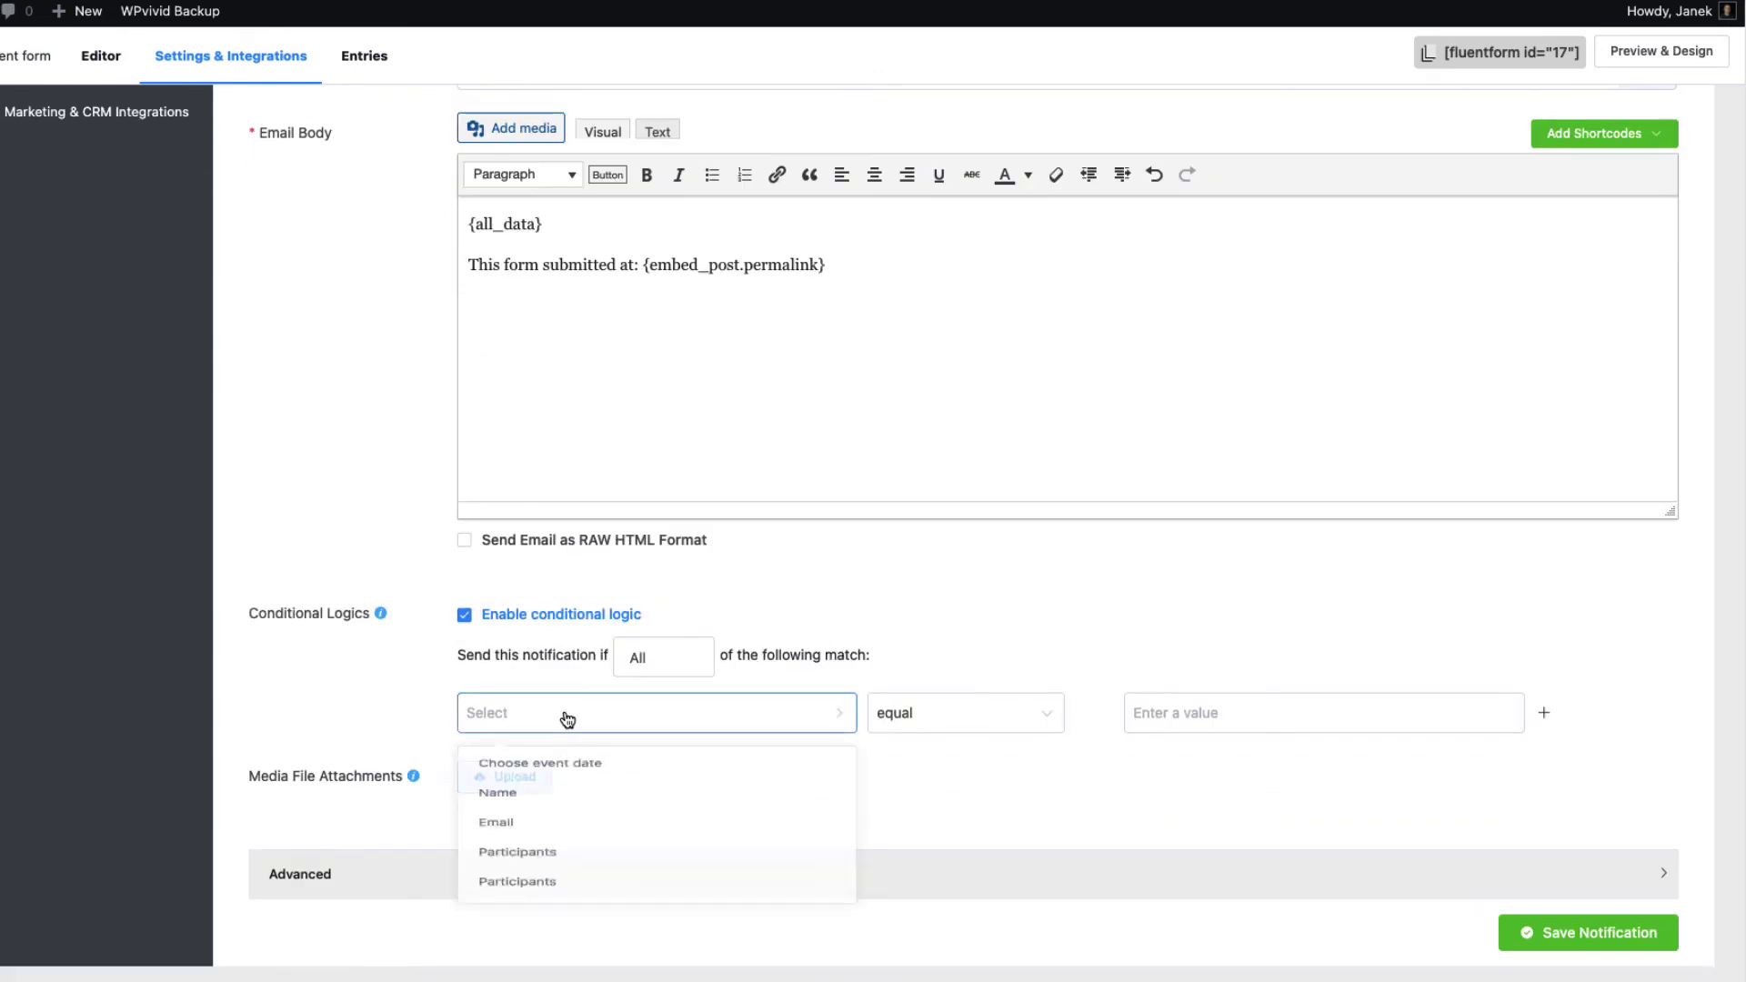
left_click(551, 767)
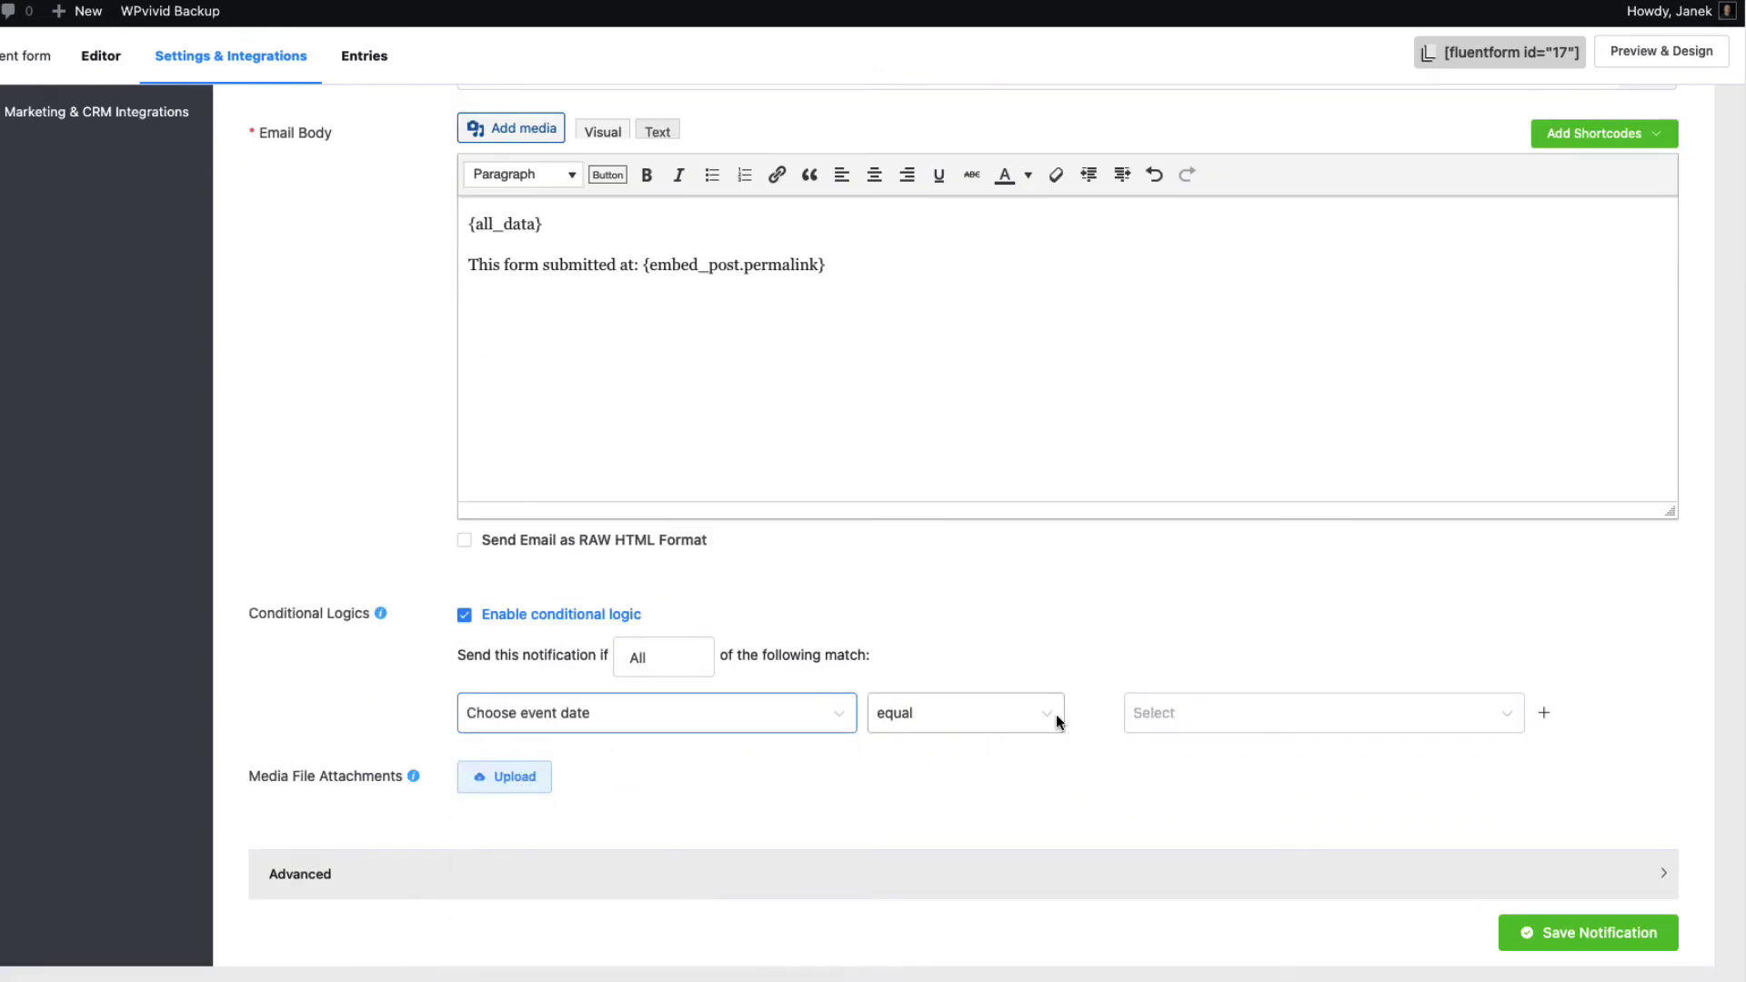
left_click(1219, 717)
left_click(1177, 811)
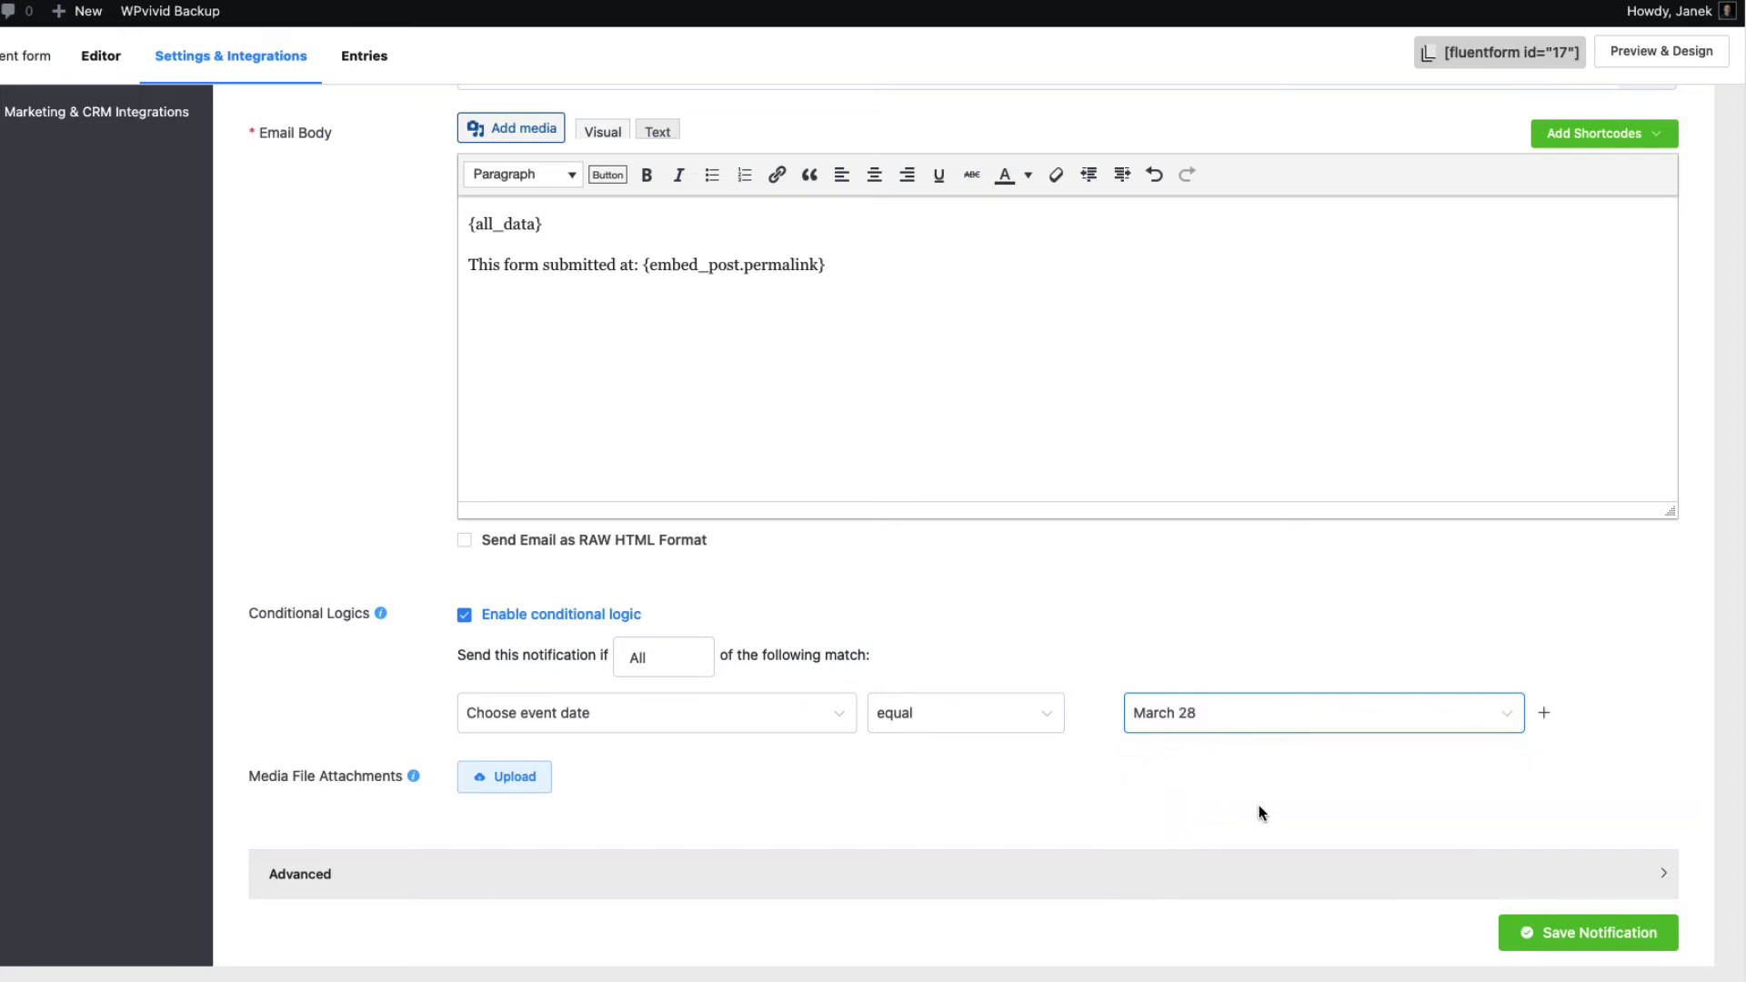
Switch the notification's conditional logic back off and expand the Advanced sender settings
scroll(551, 780, "up", 4)
left_click_drag(737, 331, 464, 337)
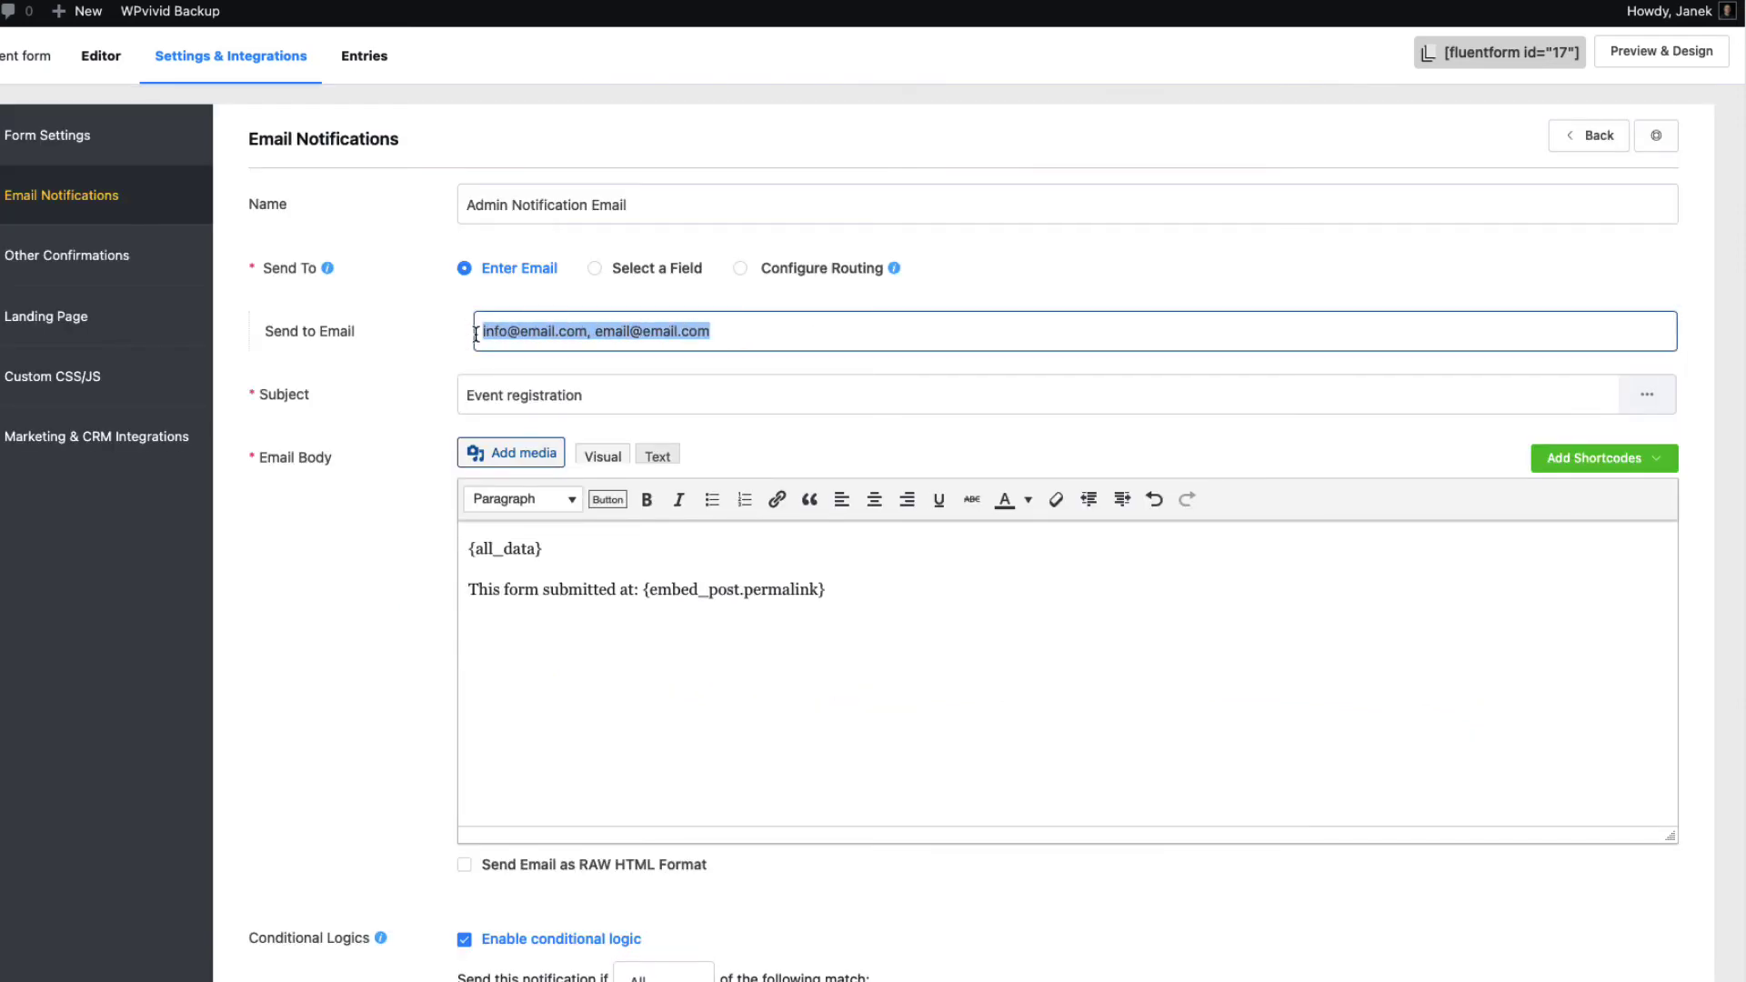
left_click(764, 341)
scroll(837, 479, "down", 4)
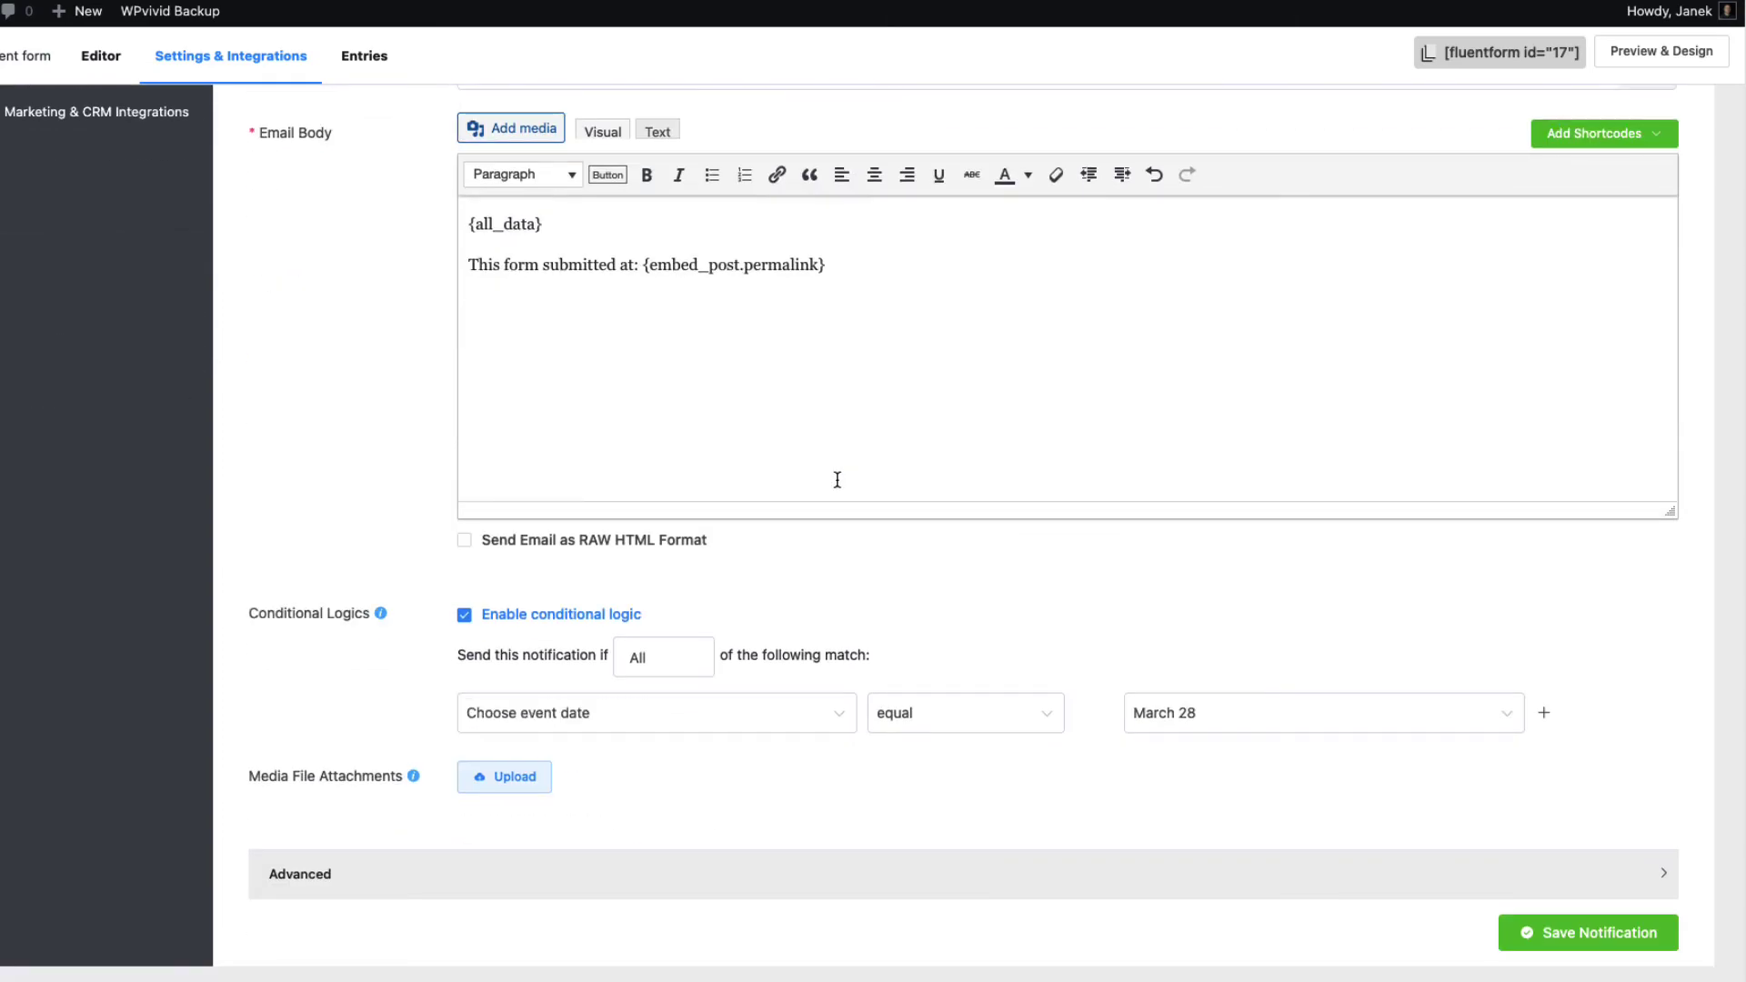
scroll(193, 220, "up", 4)
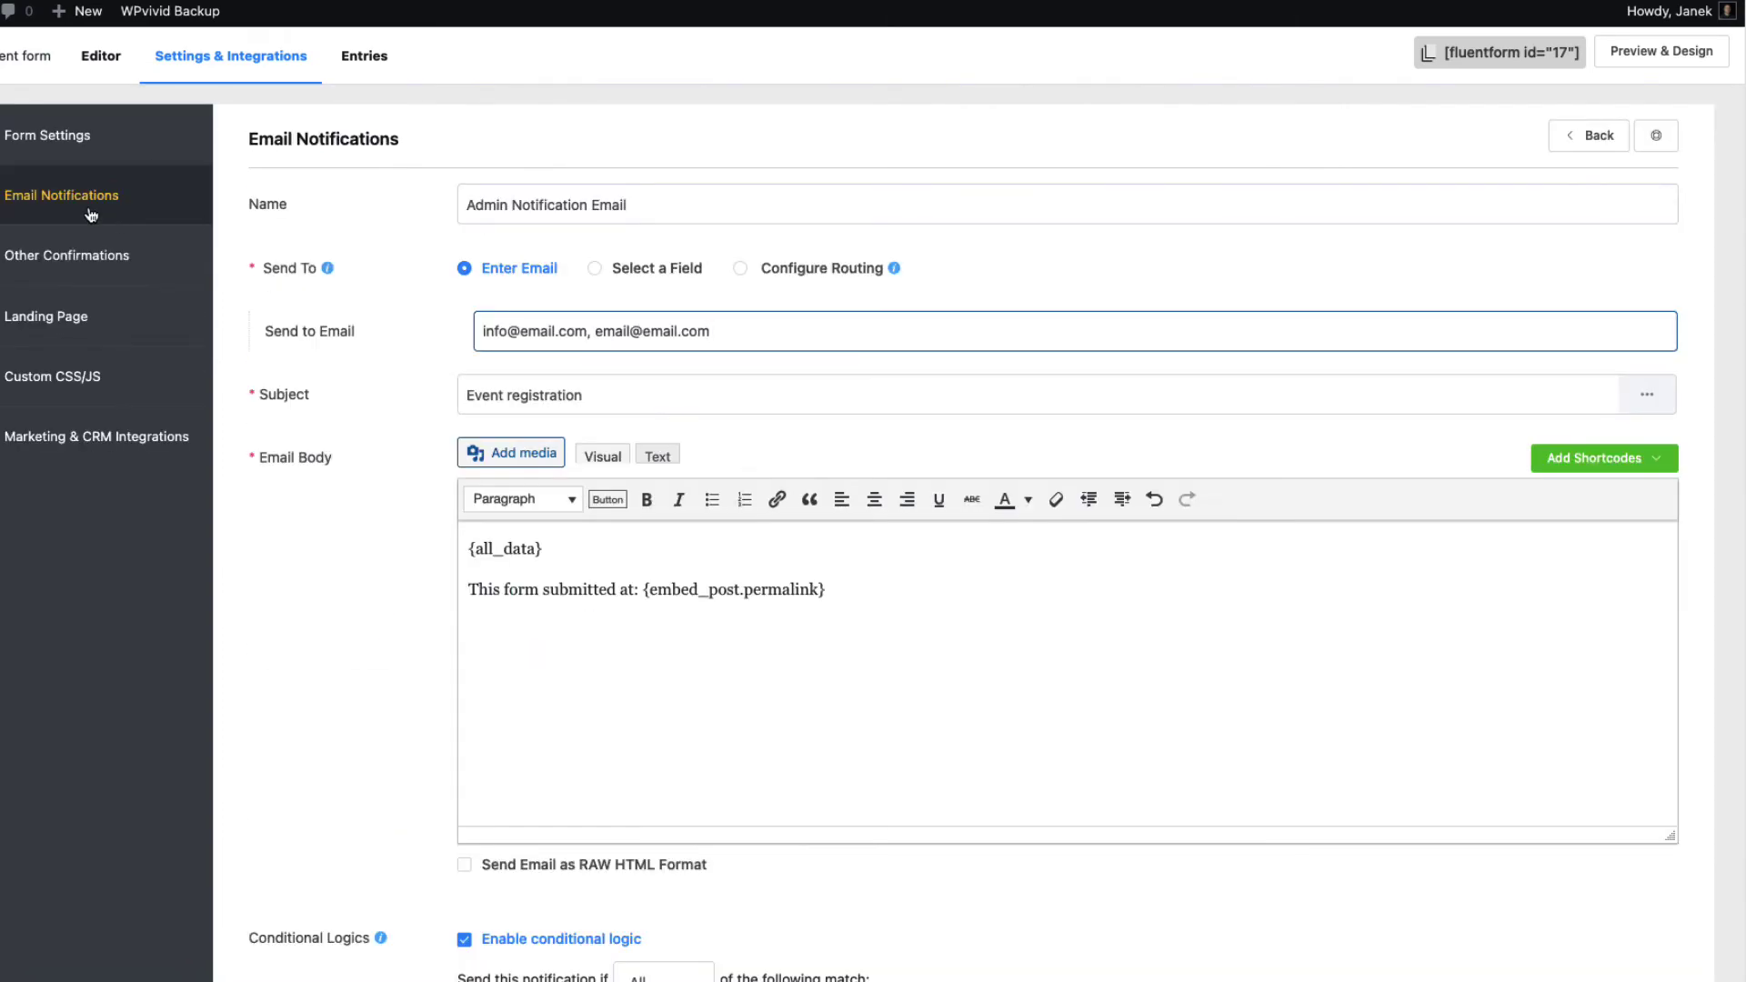
scroll(1044, 706, "down", 4)
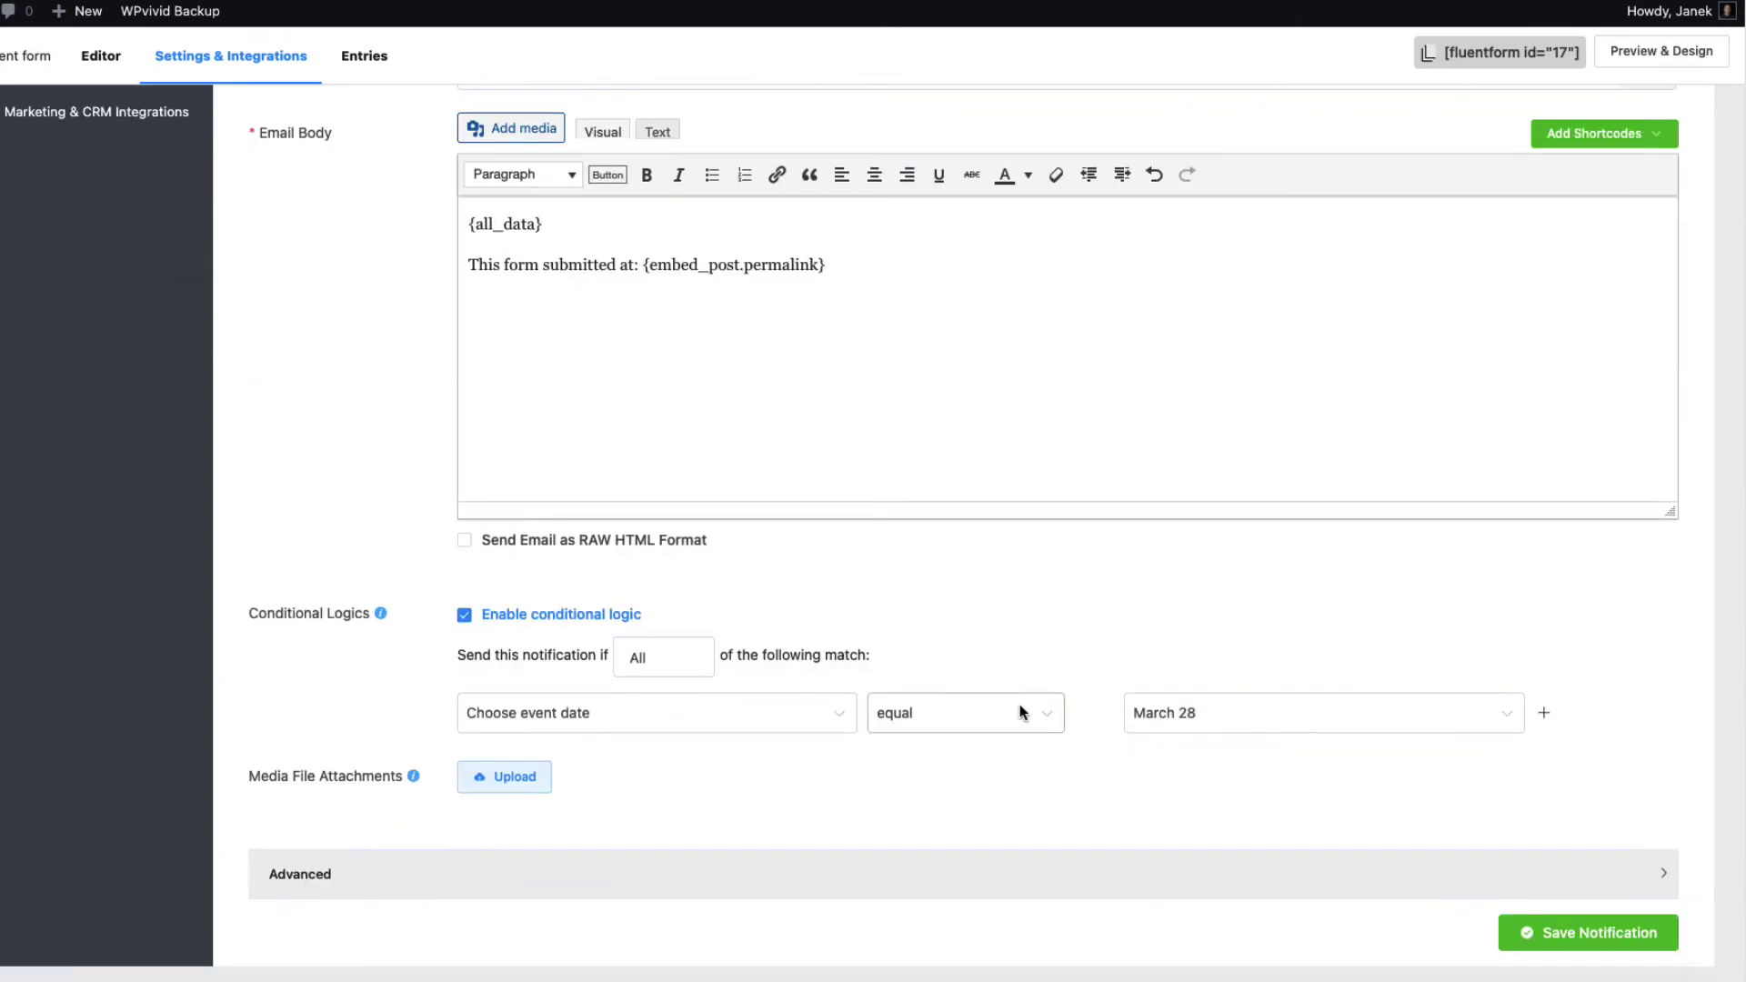
left_click(464, 617)
left_click(771, 876)
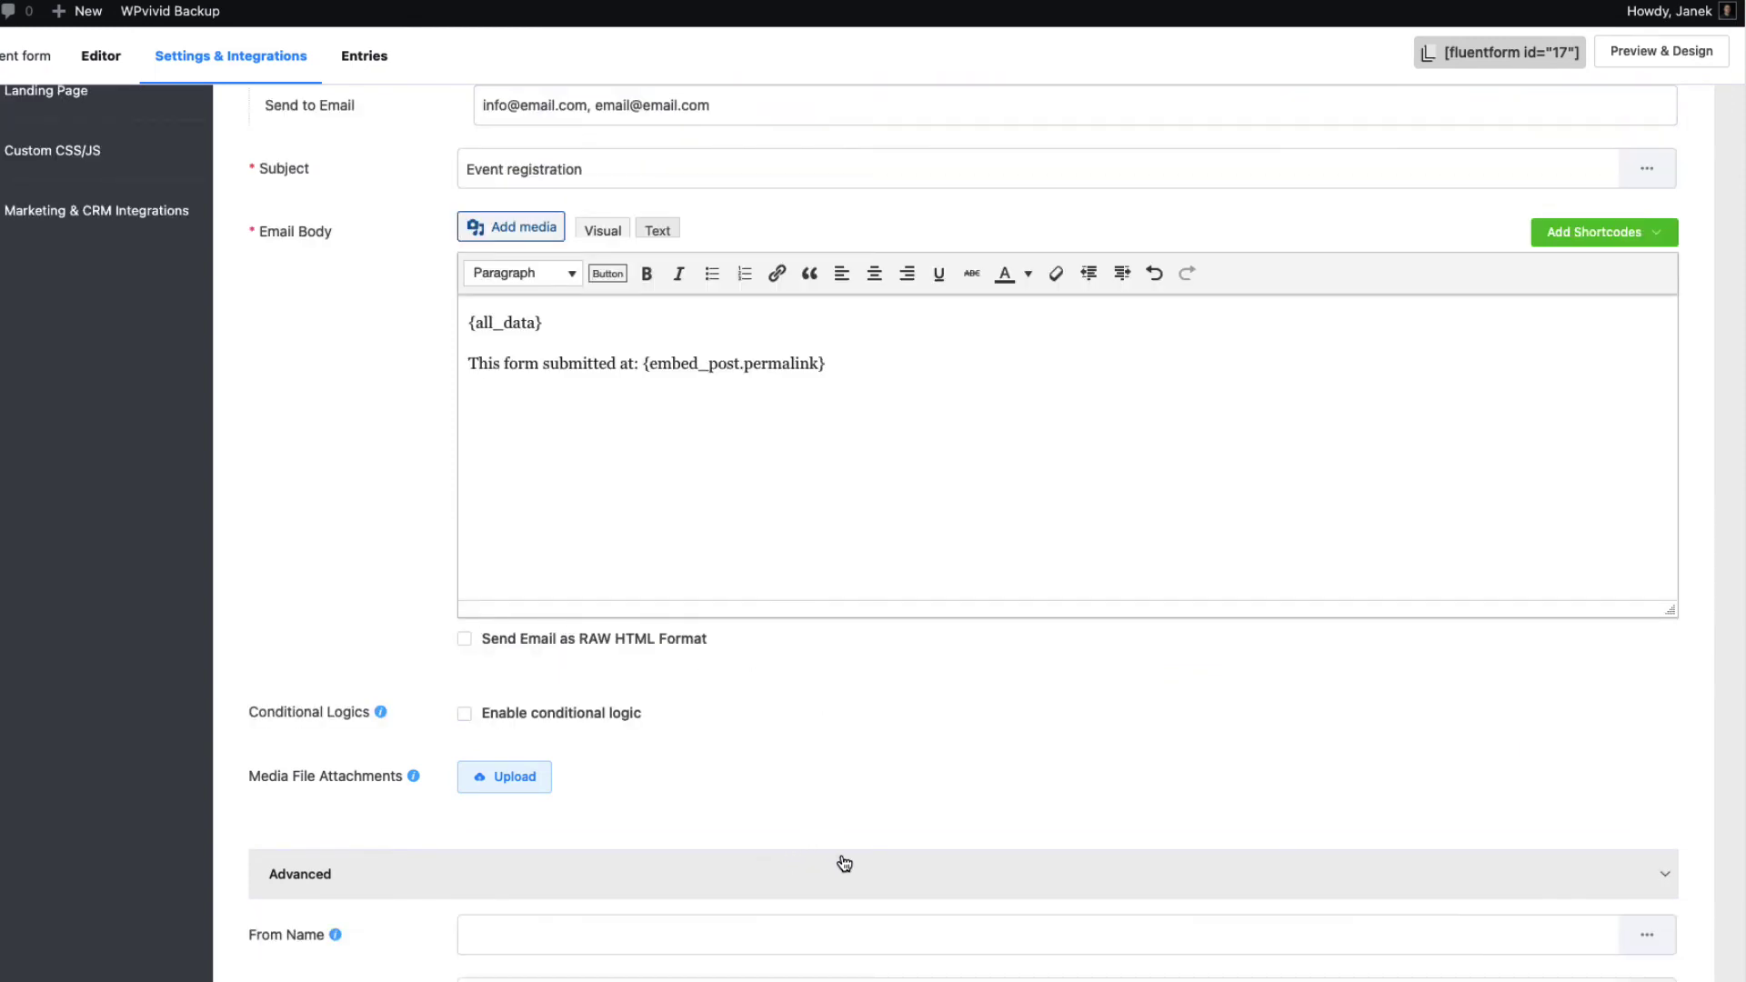
Set From Name to the form's Name field and enter a fixed From Email address
scroll(819, 837, "down", 4)
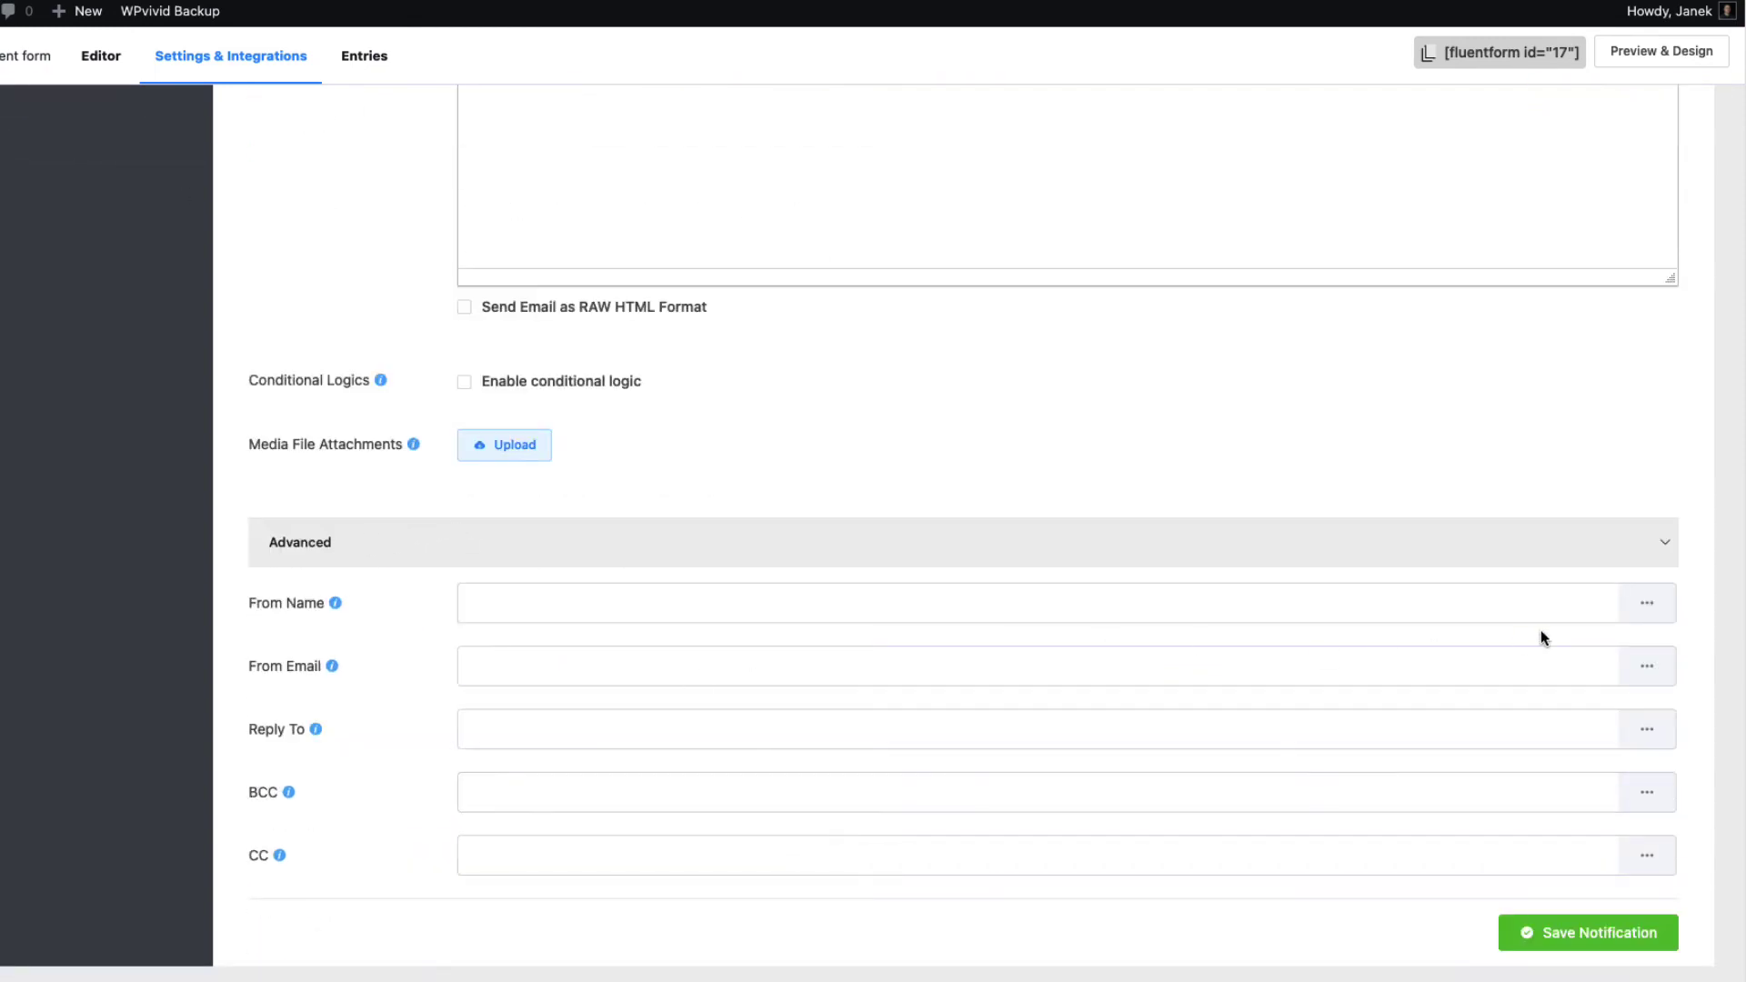
left_click(1652, 608)
left_click(1576, 714)
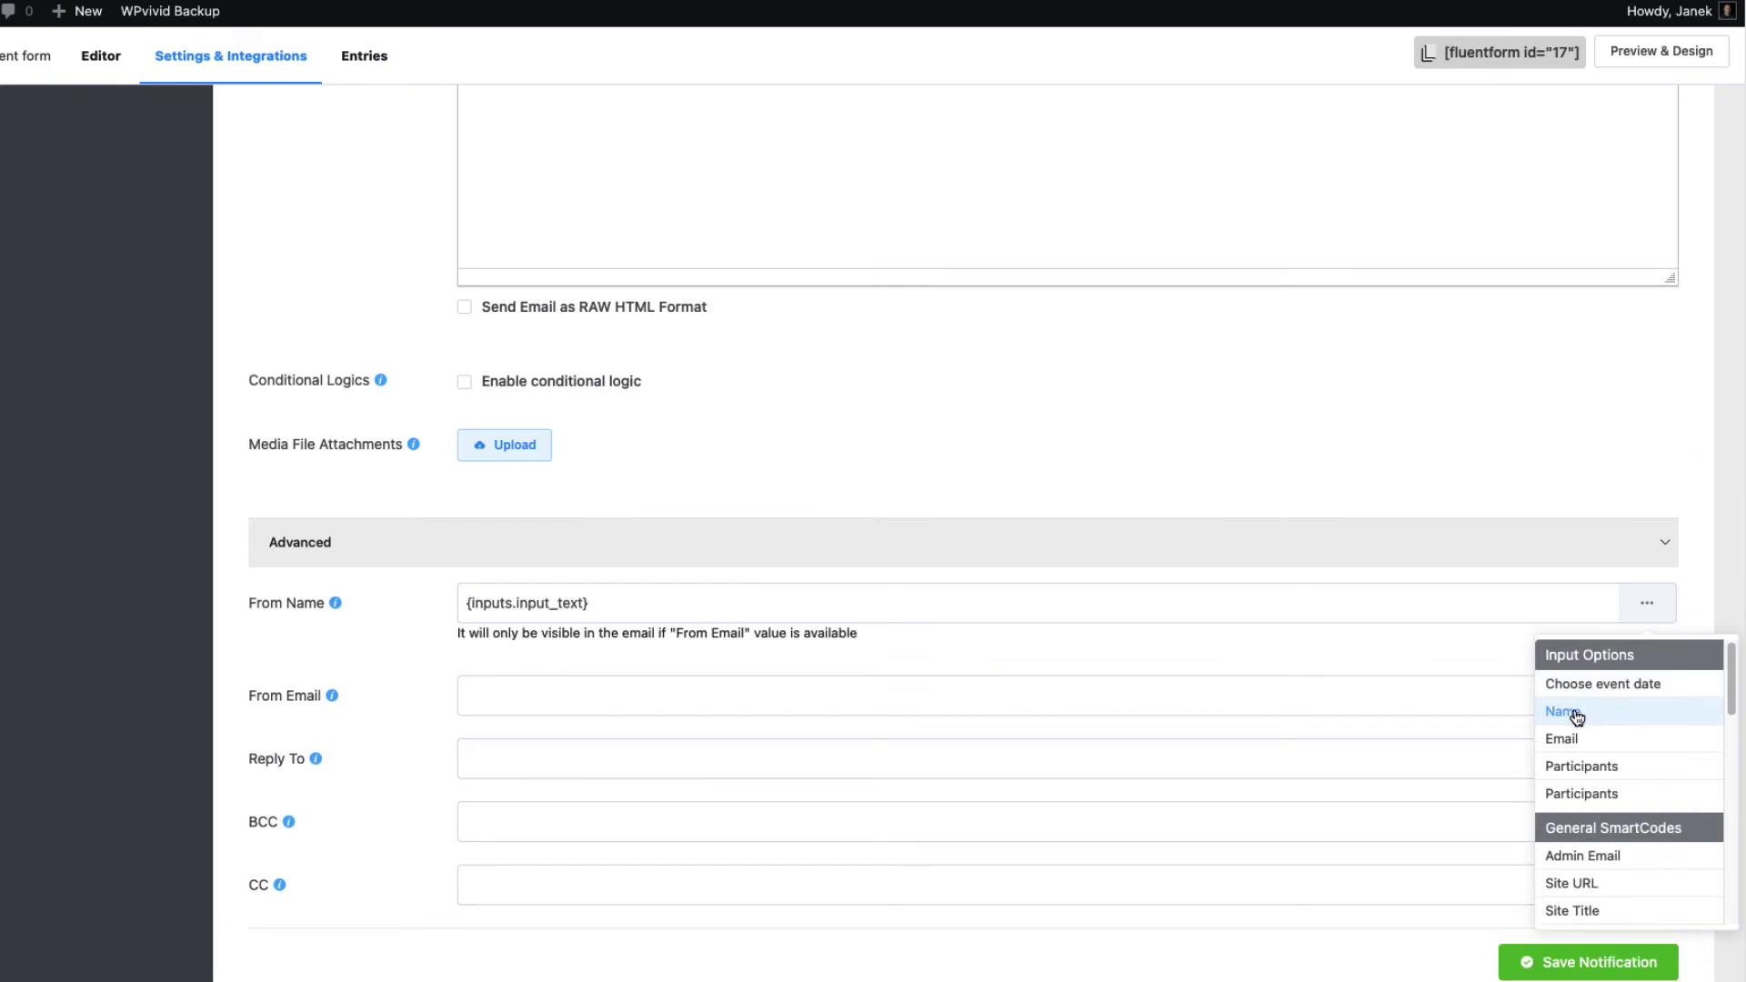
left_click(779, 695)
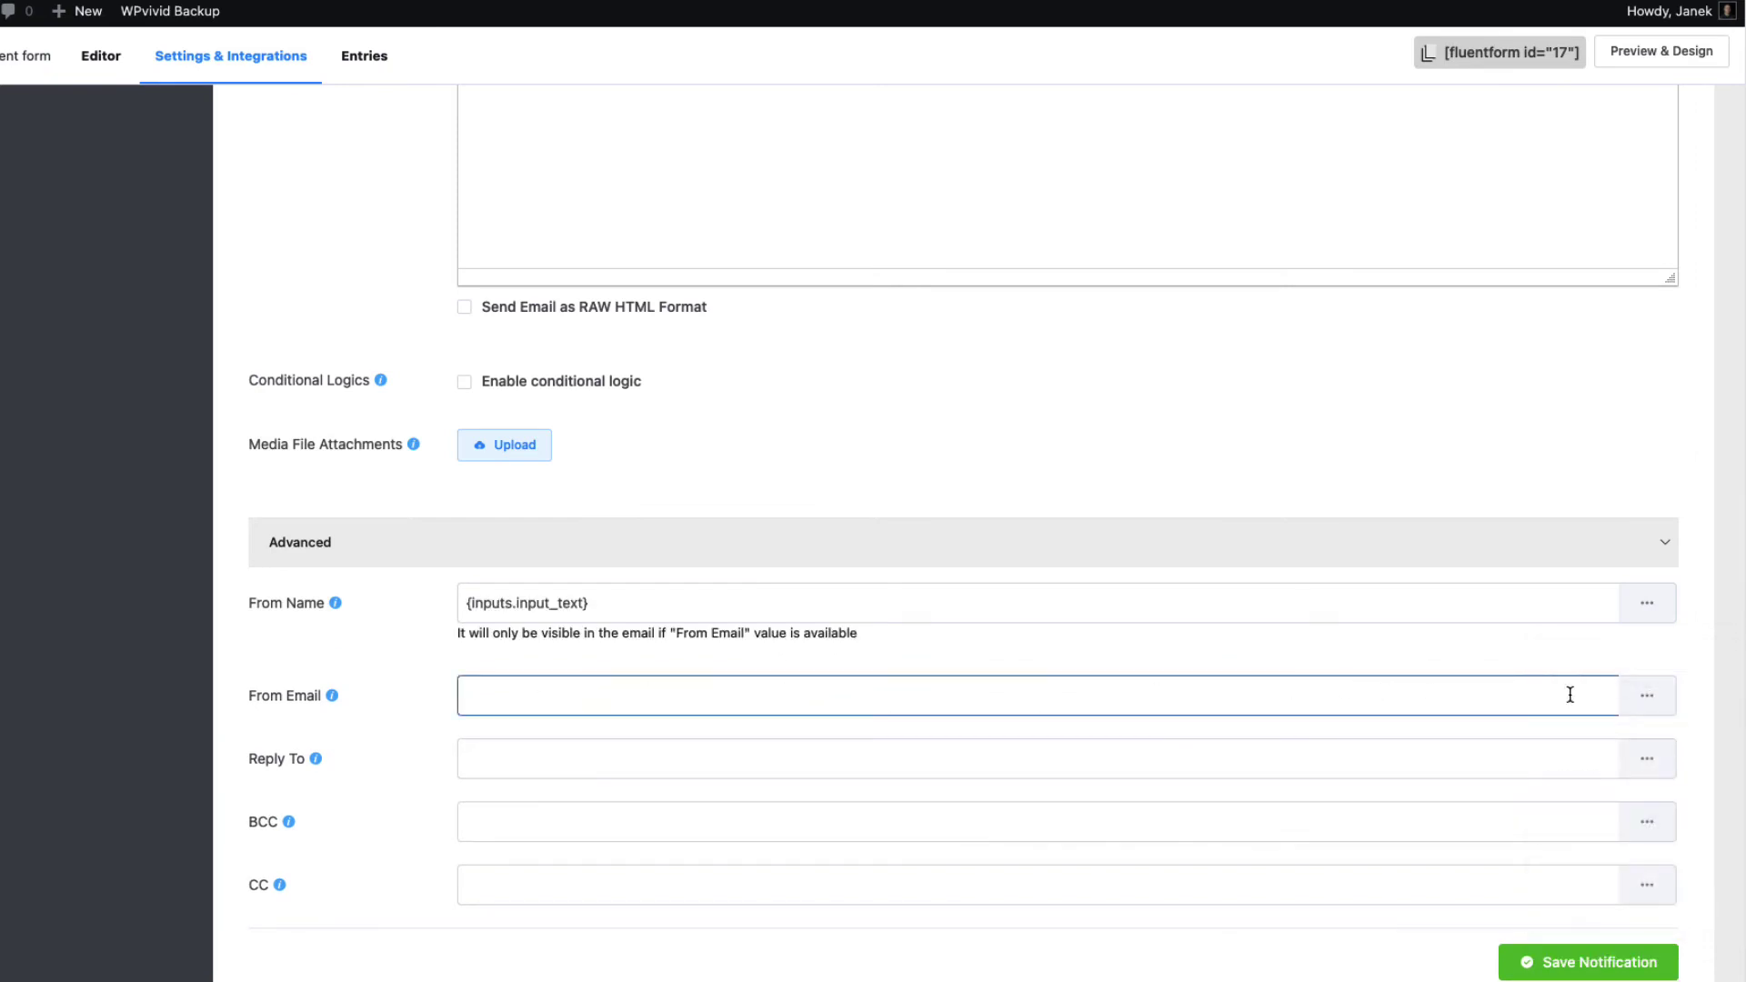
type("inf")
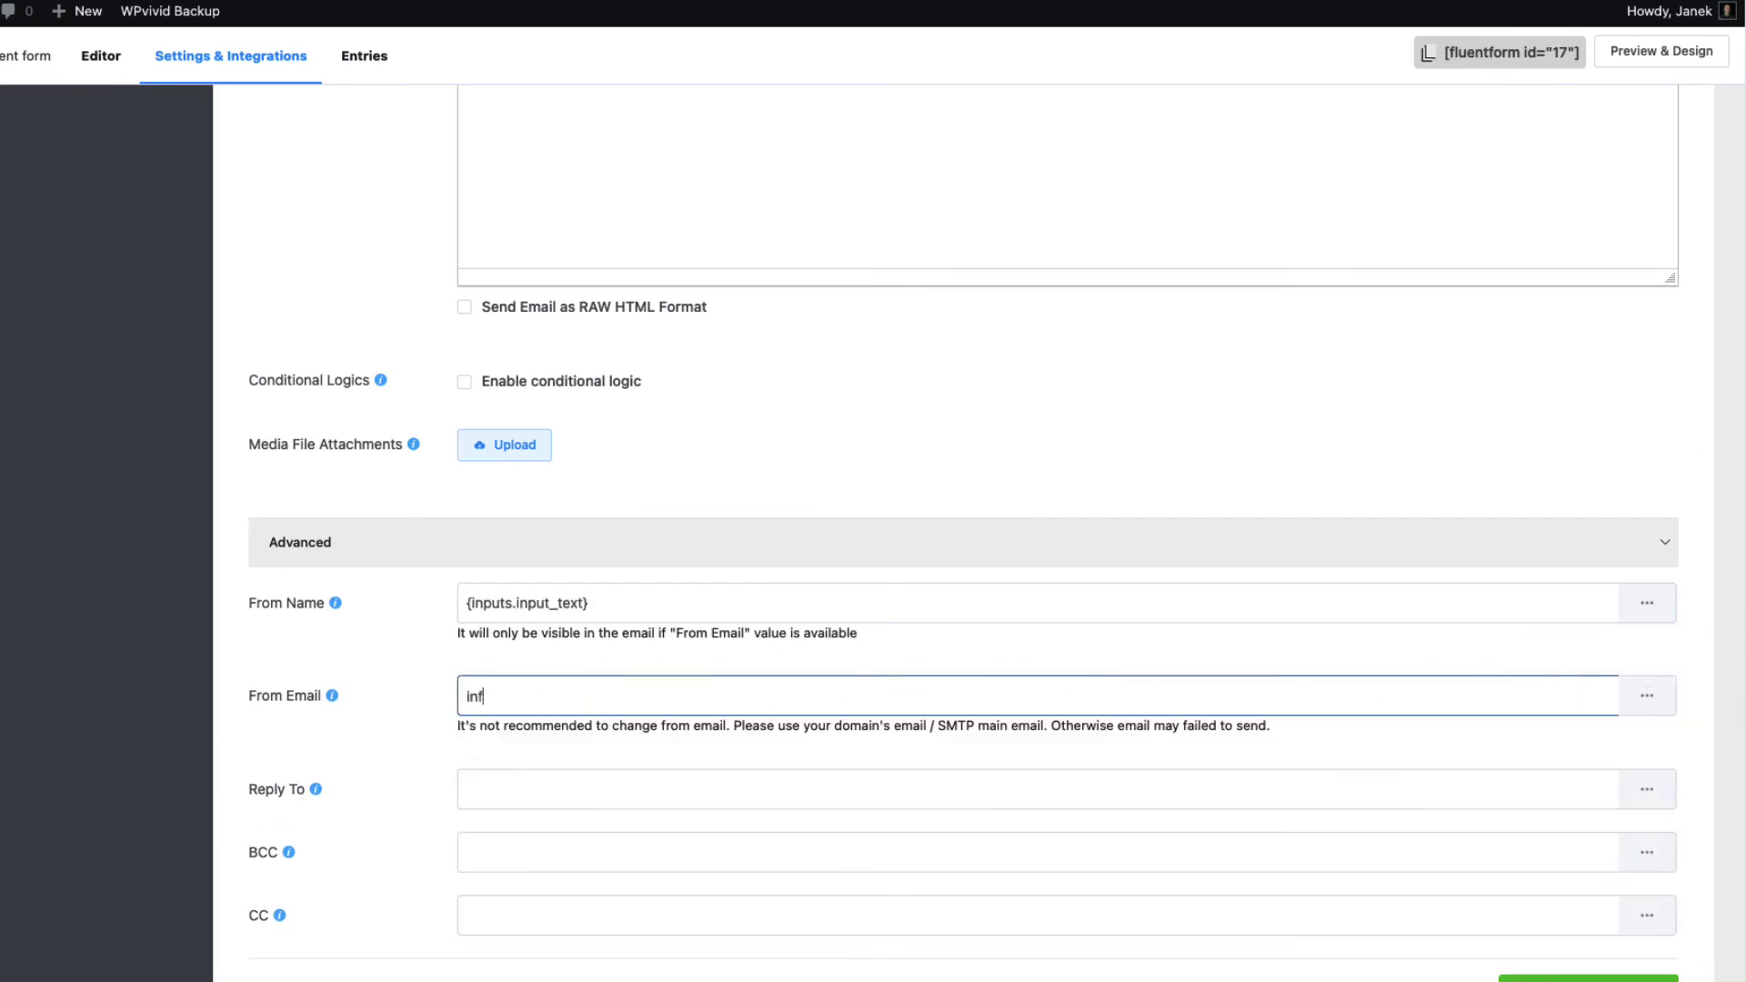
type("o@mail.com")
Set Reply To to the registrant's Email field and save the notification
left_click(587, 790)
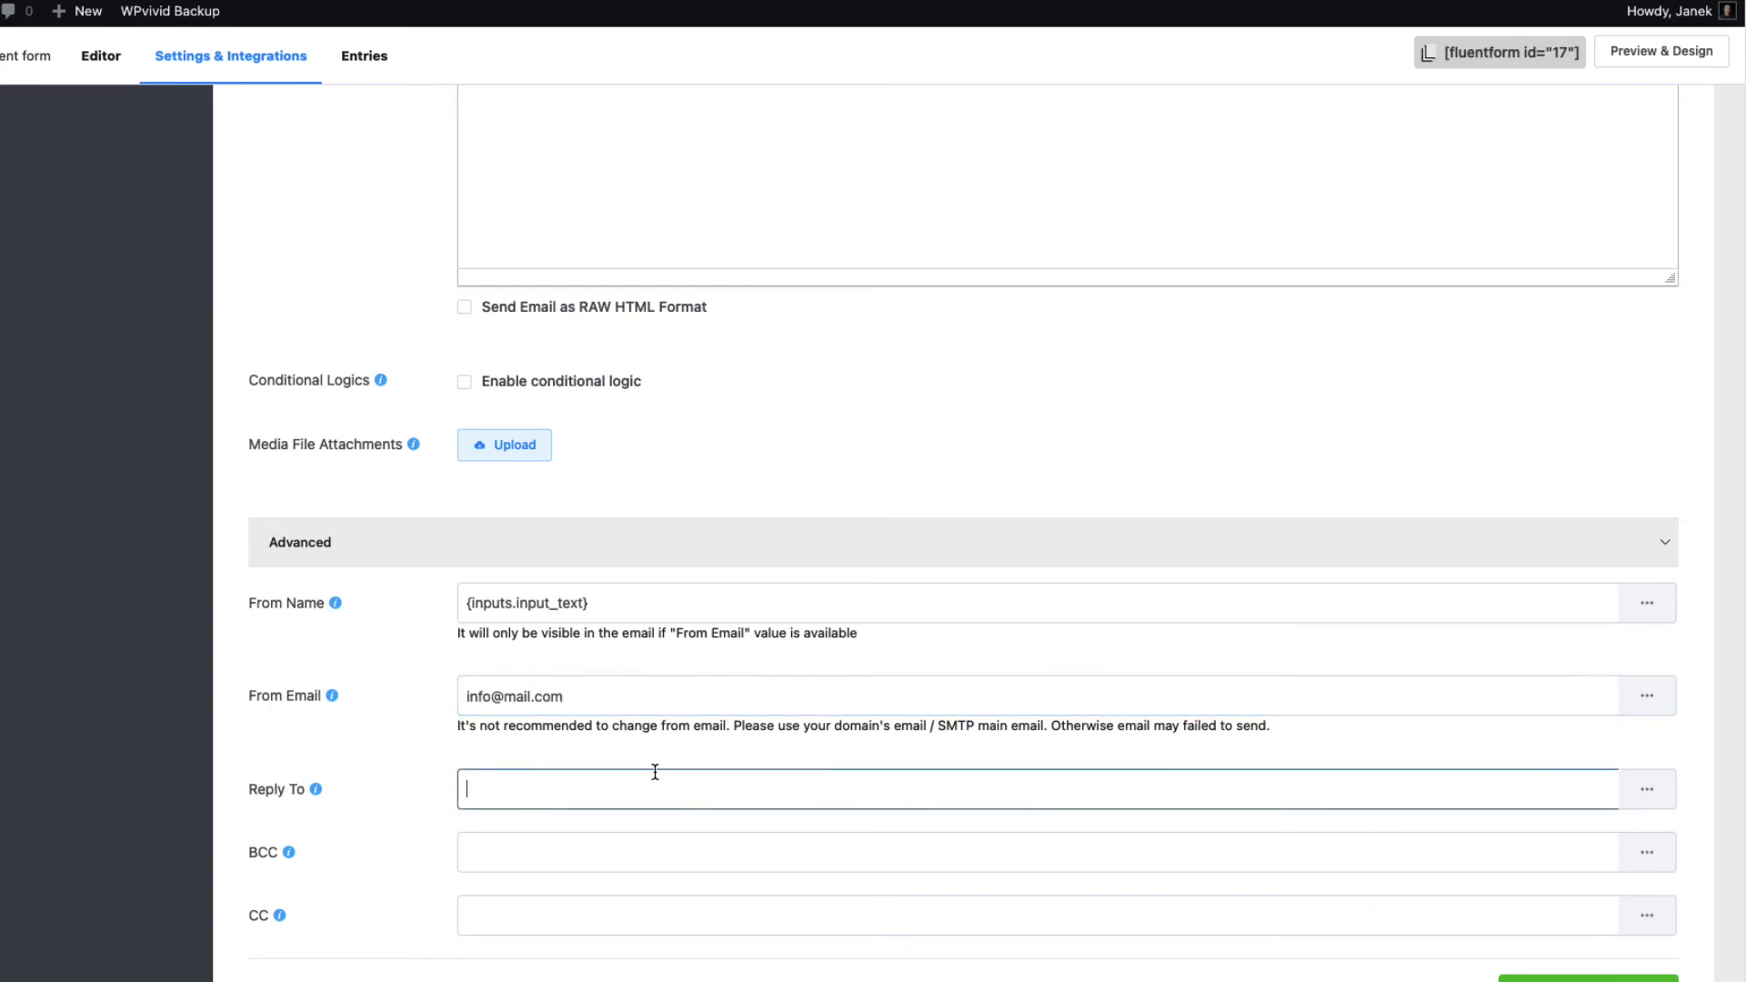
left_click(1648, 790)
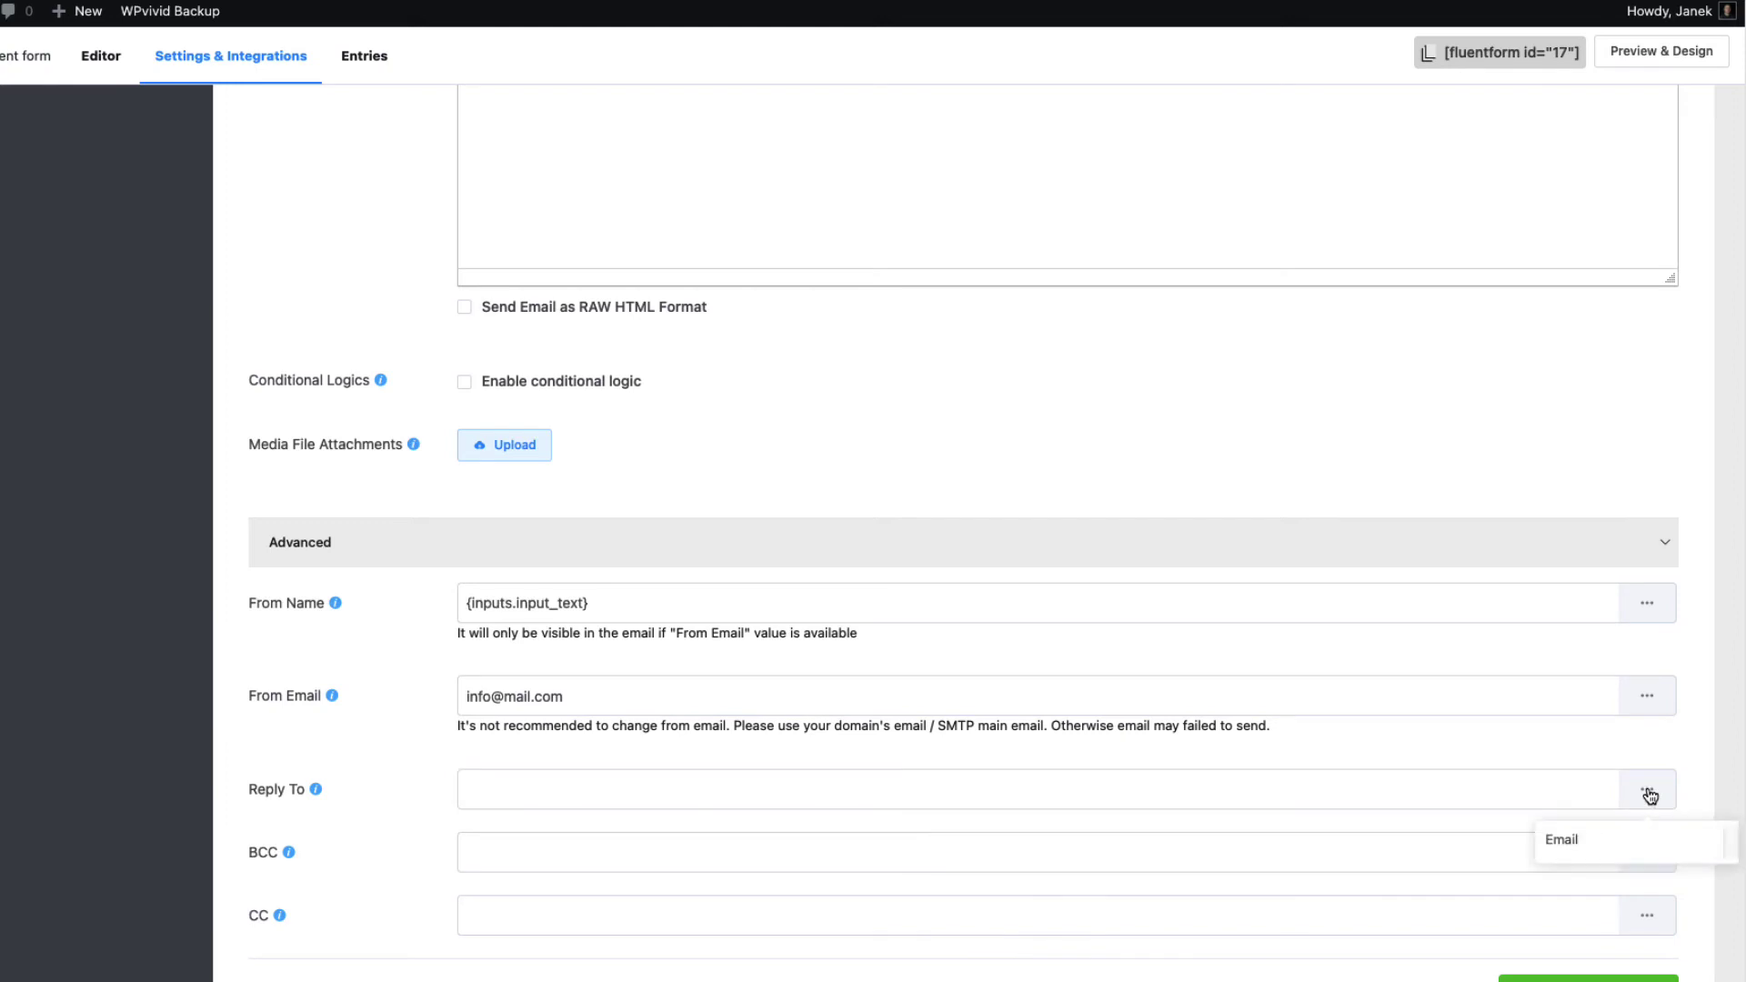
left_click(1572, 848)
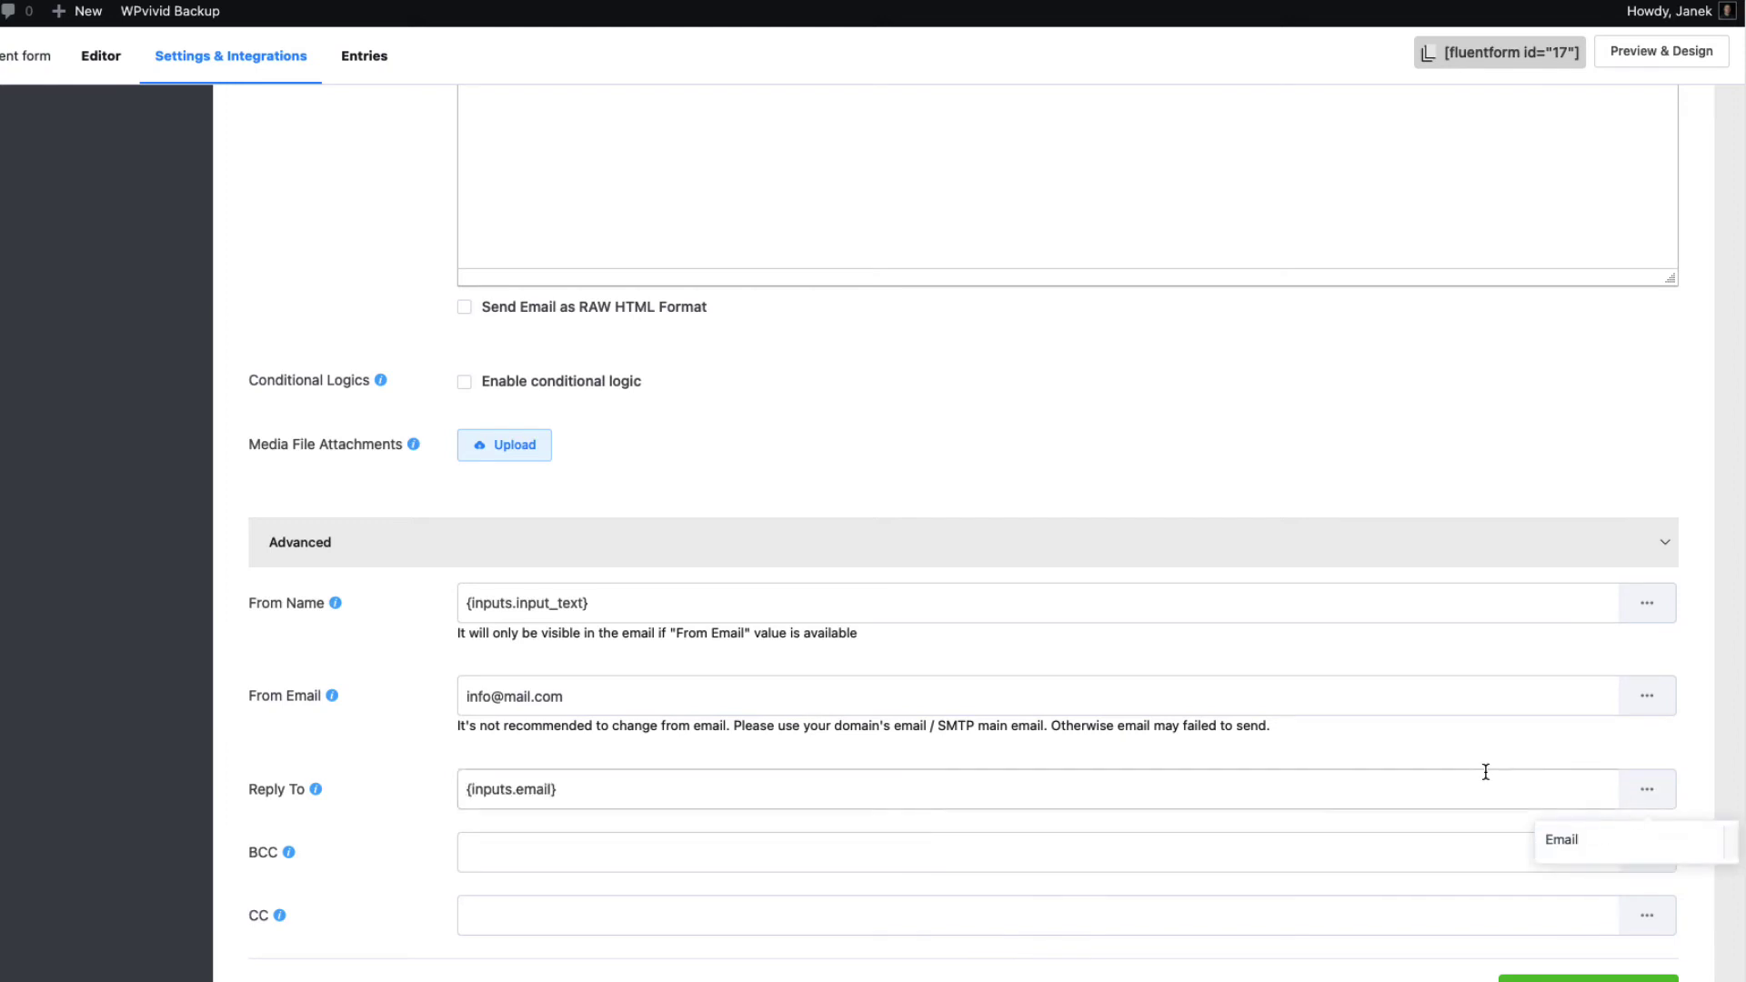
left_click(1589, 978)
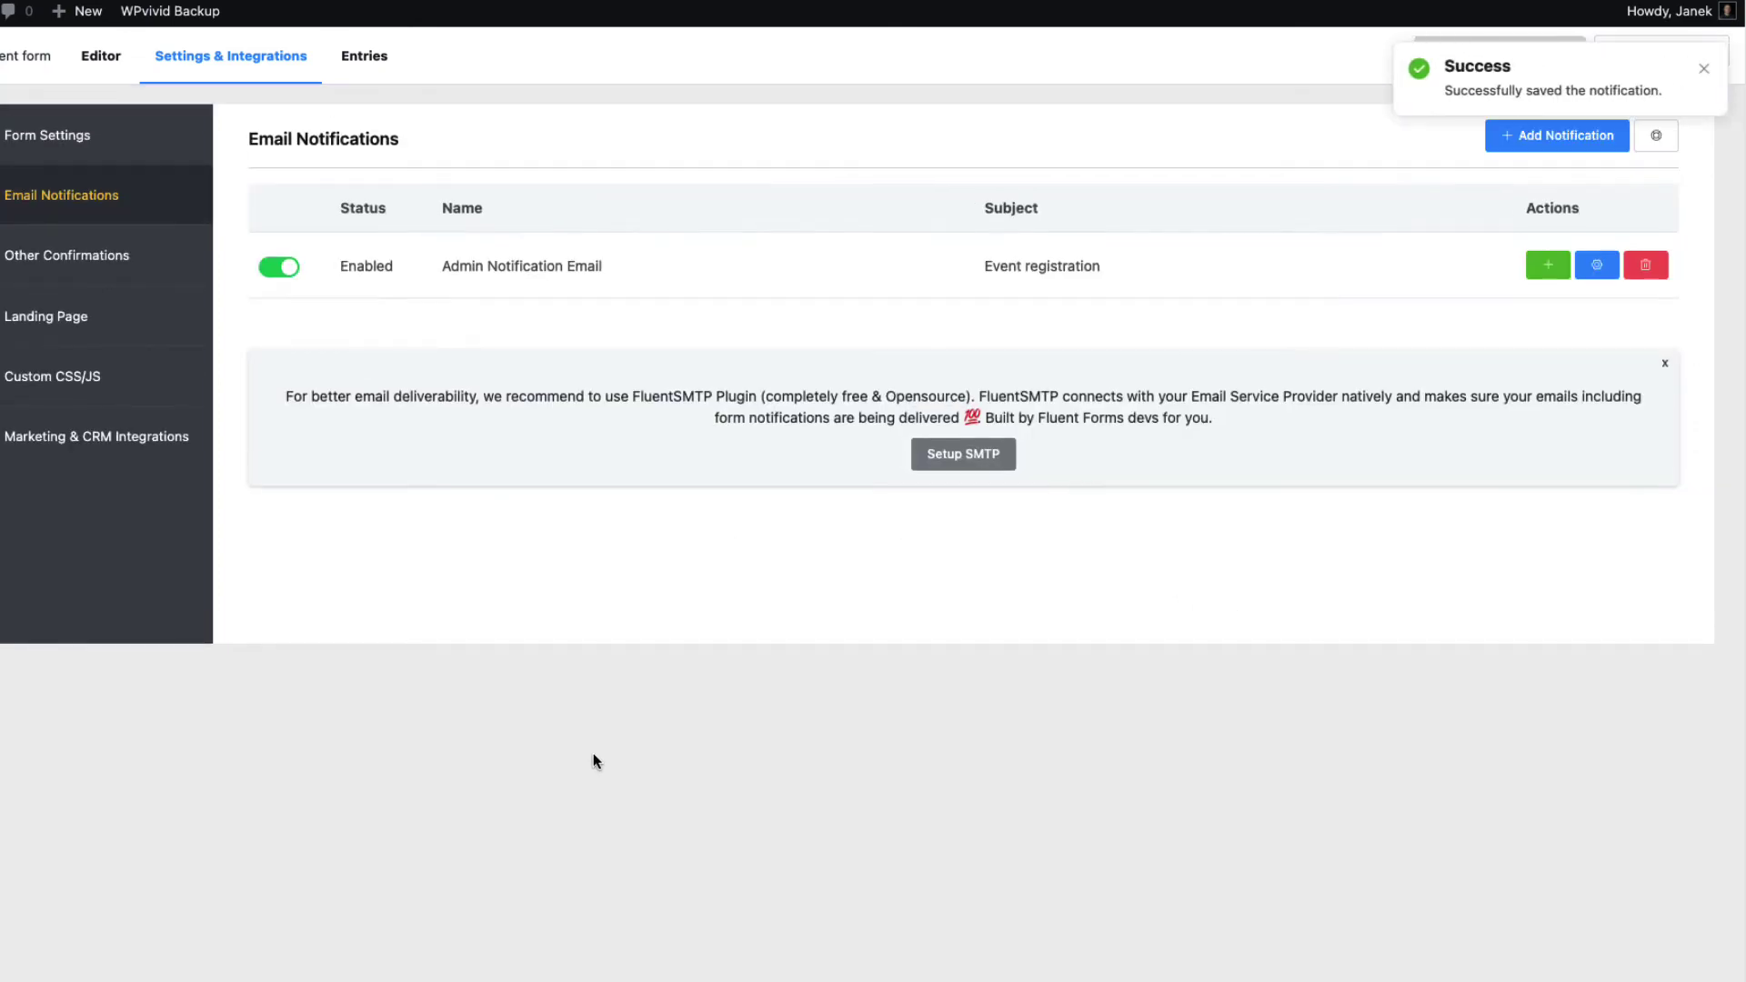
left_click(1637, 66)
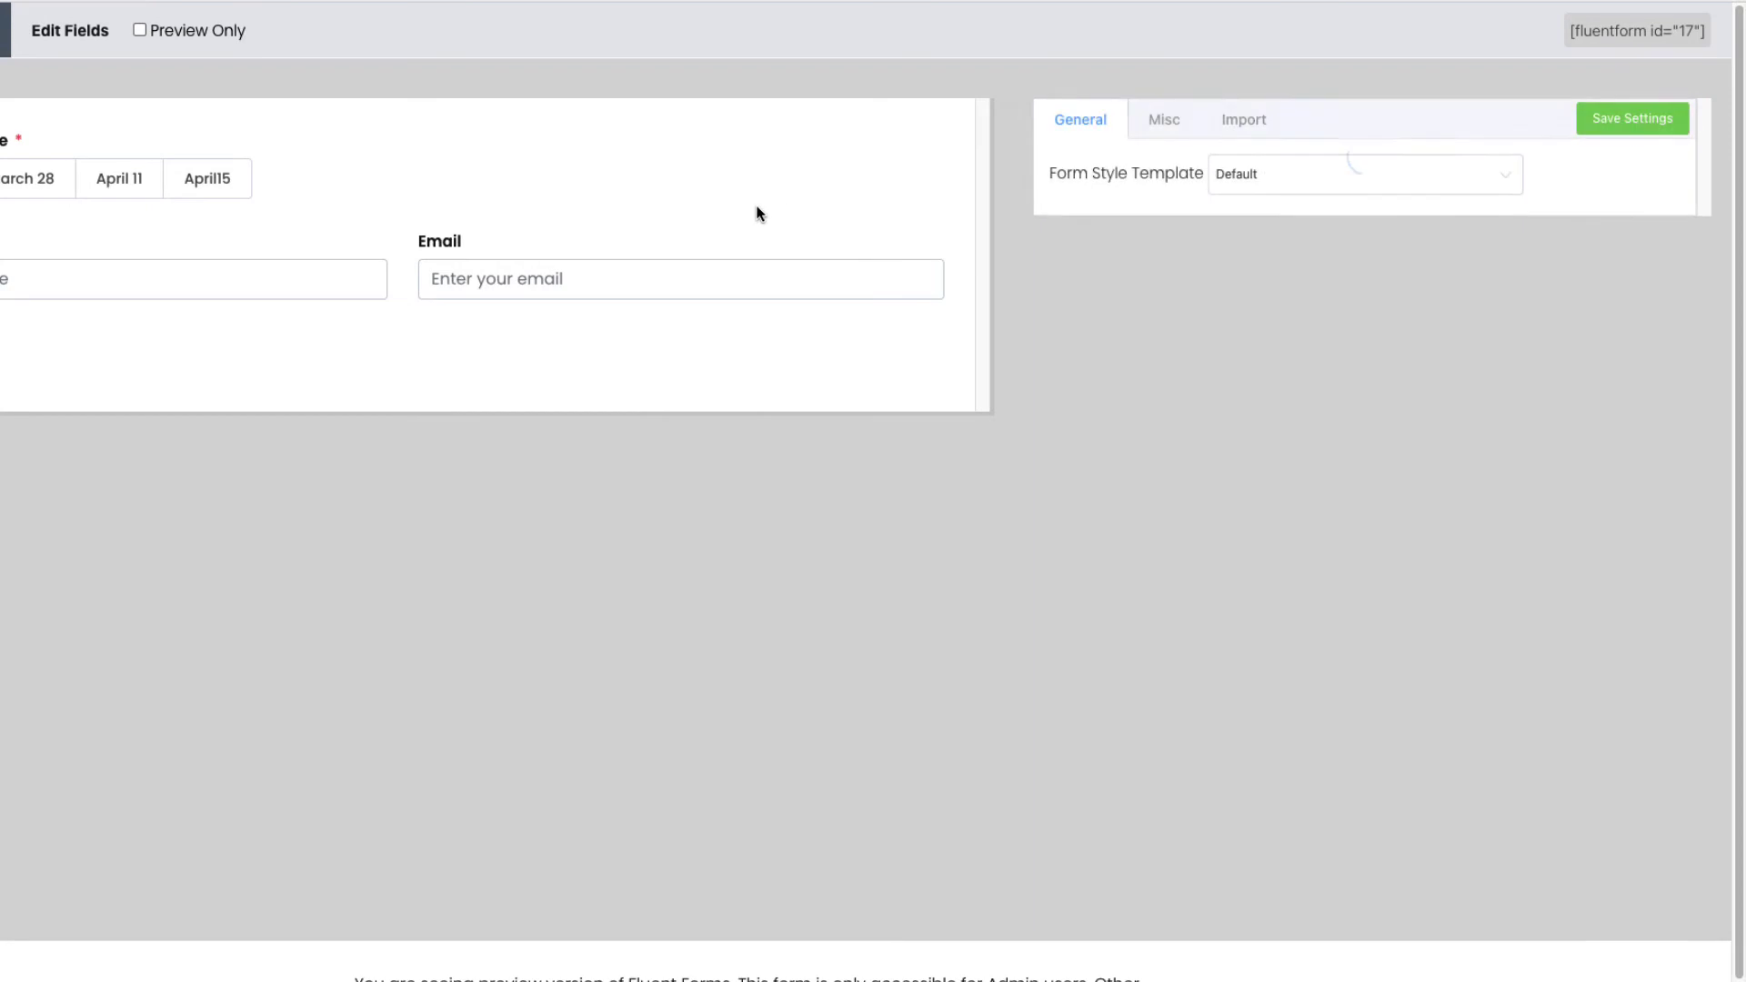
left_click(1297, 187)
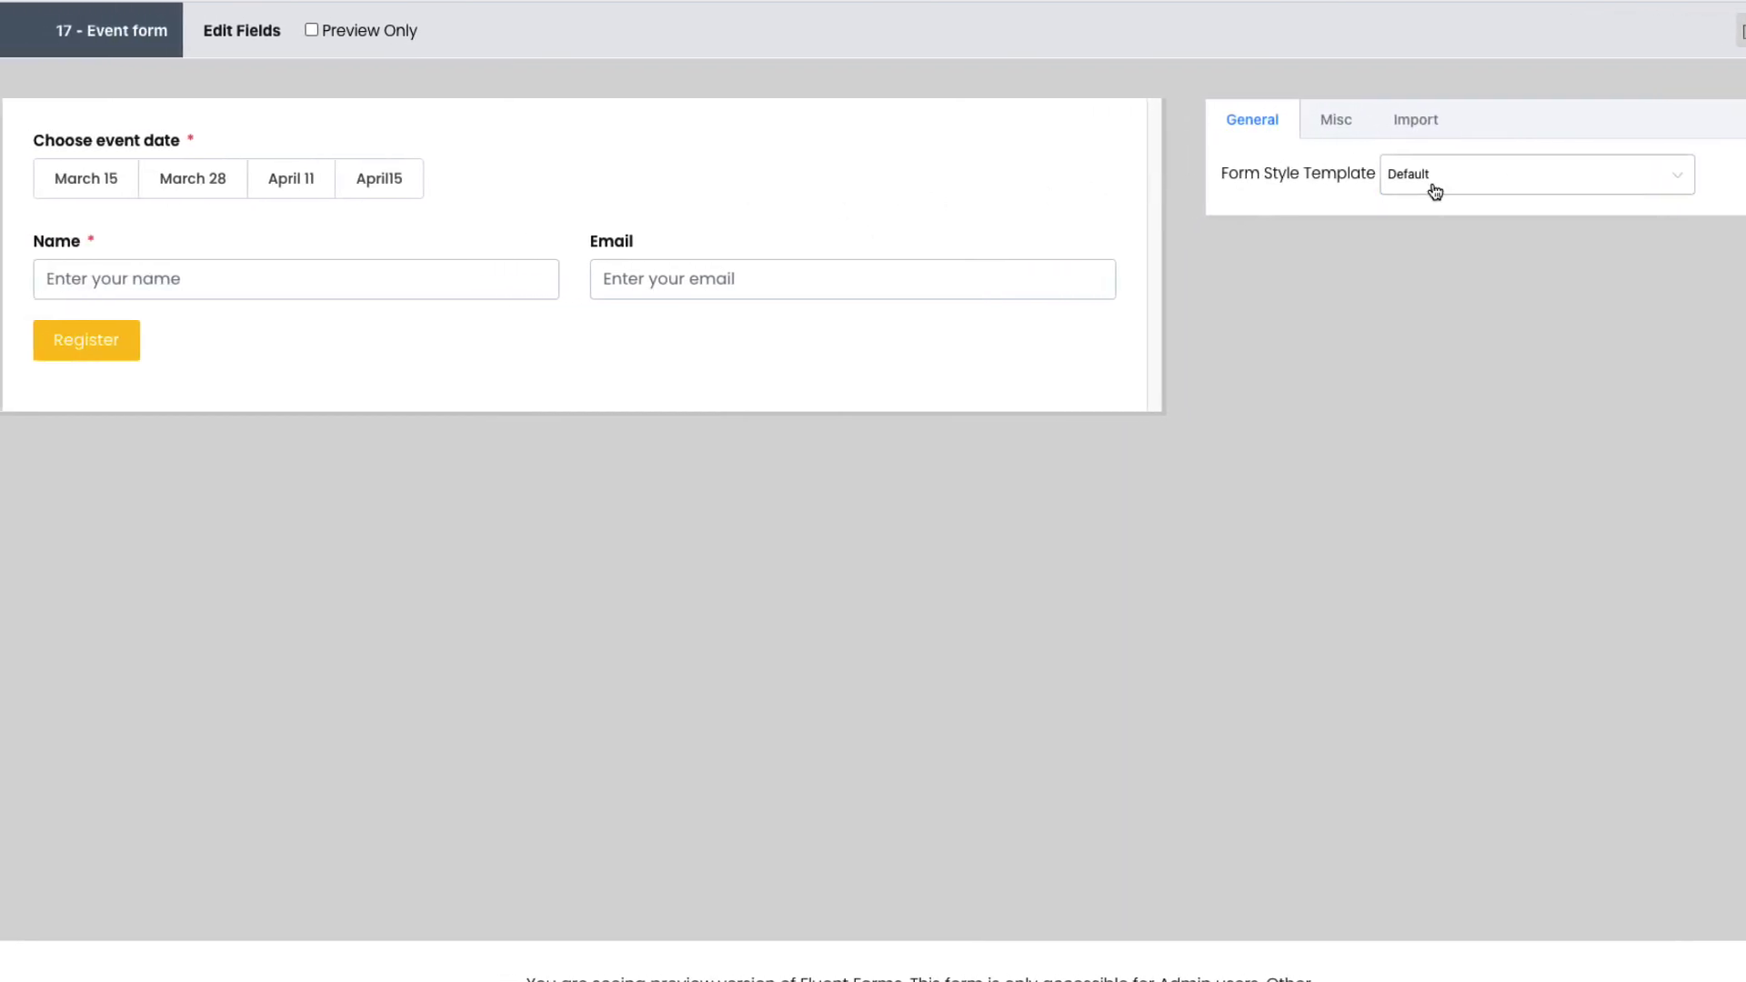
left_click(1429, 273)
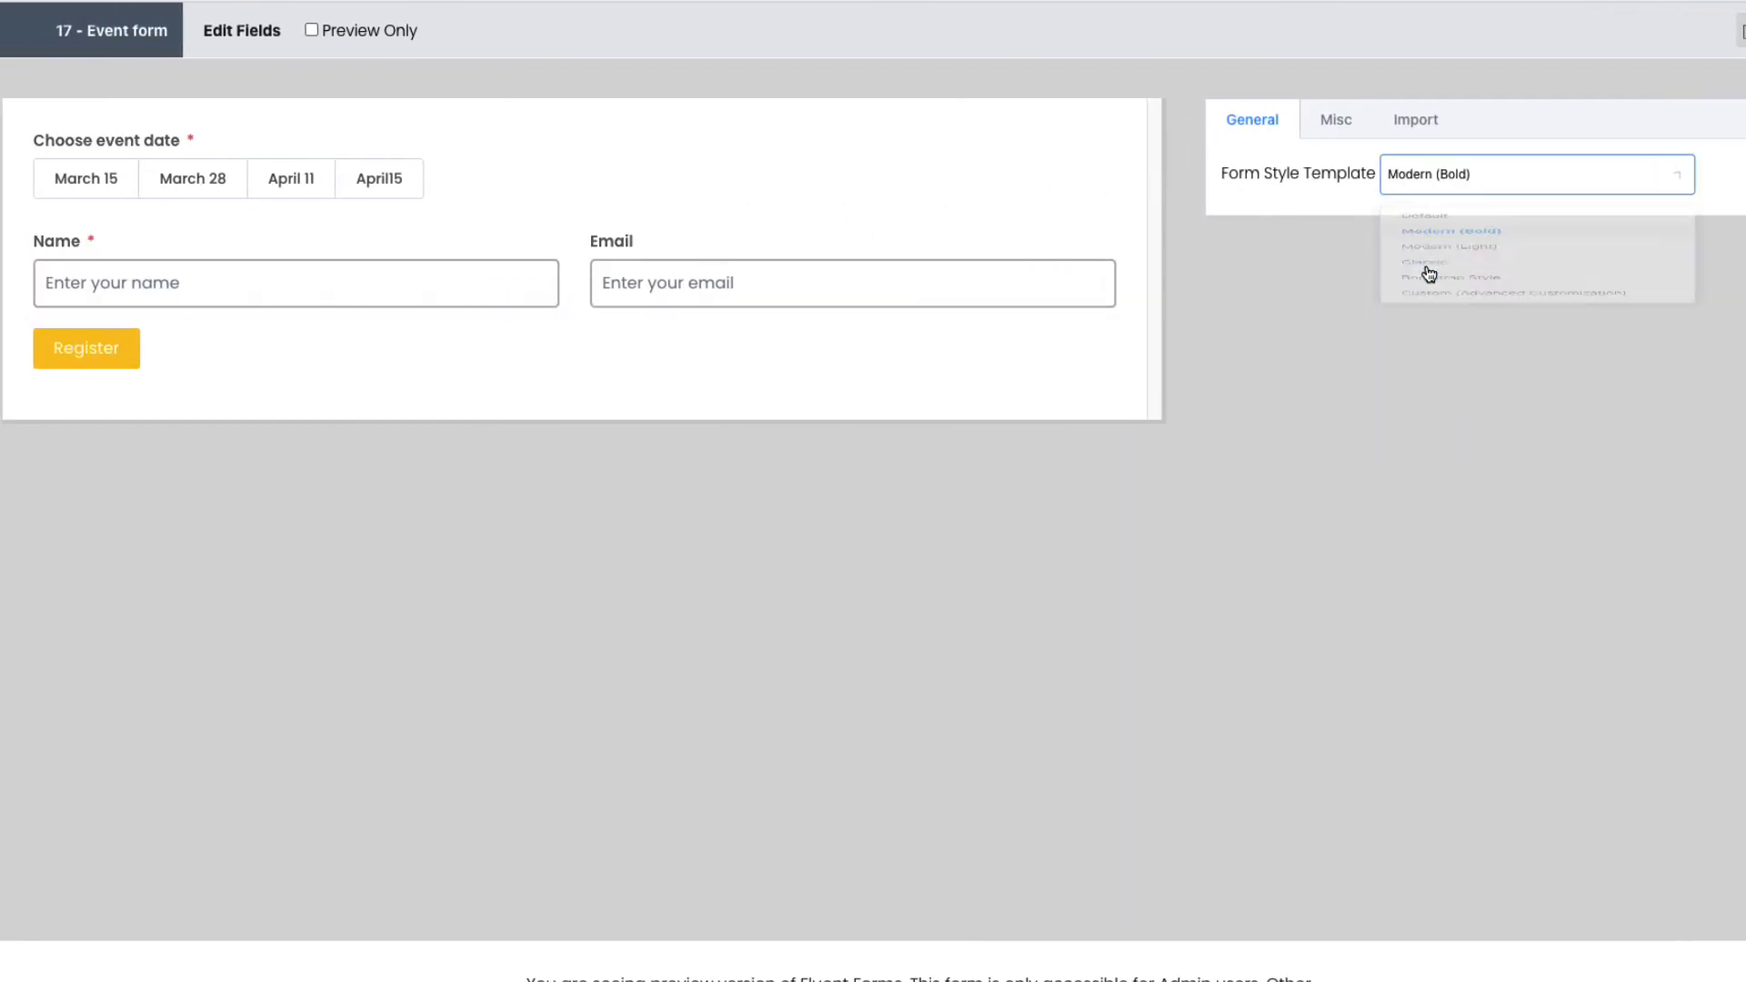
left_click(1446, 189)
left_click(1439, 311)
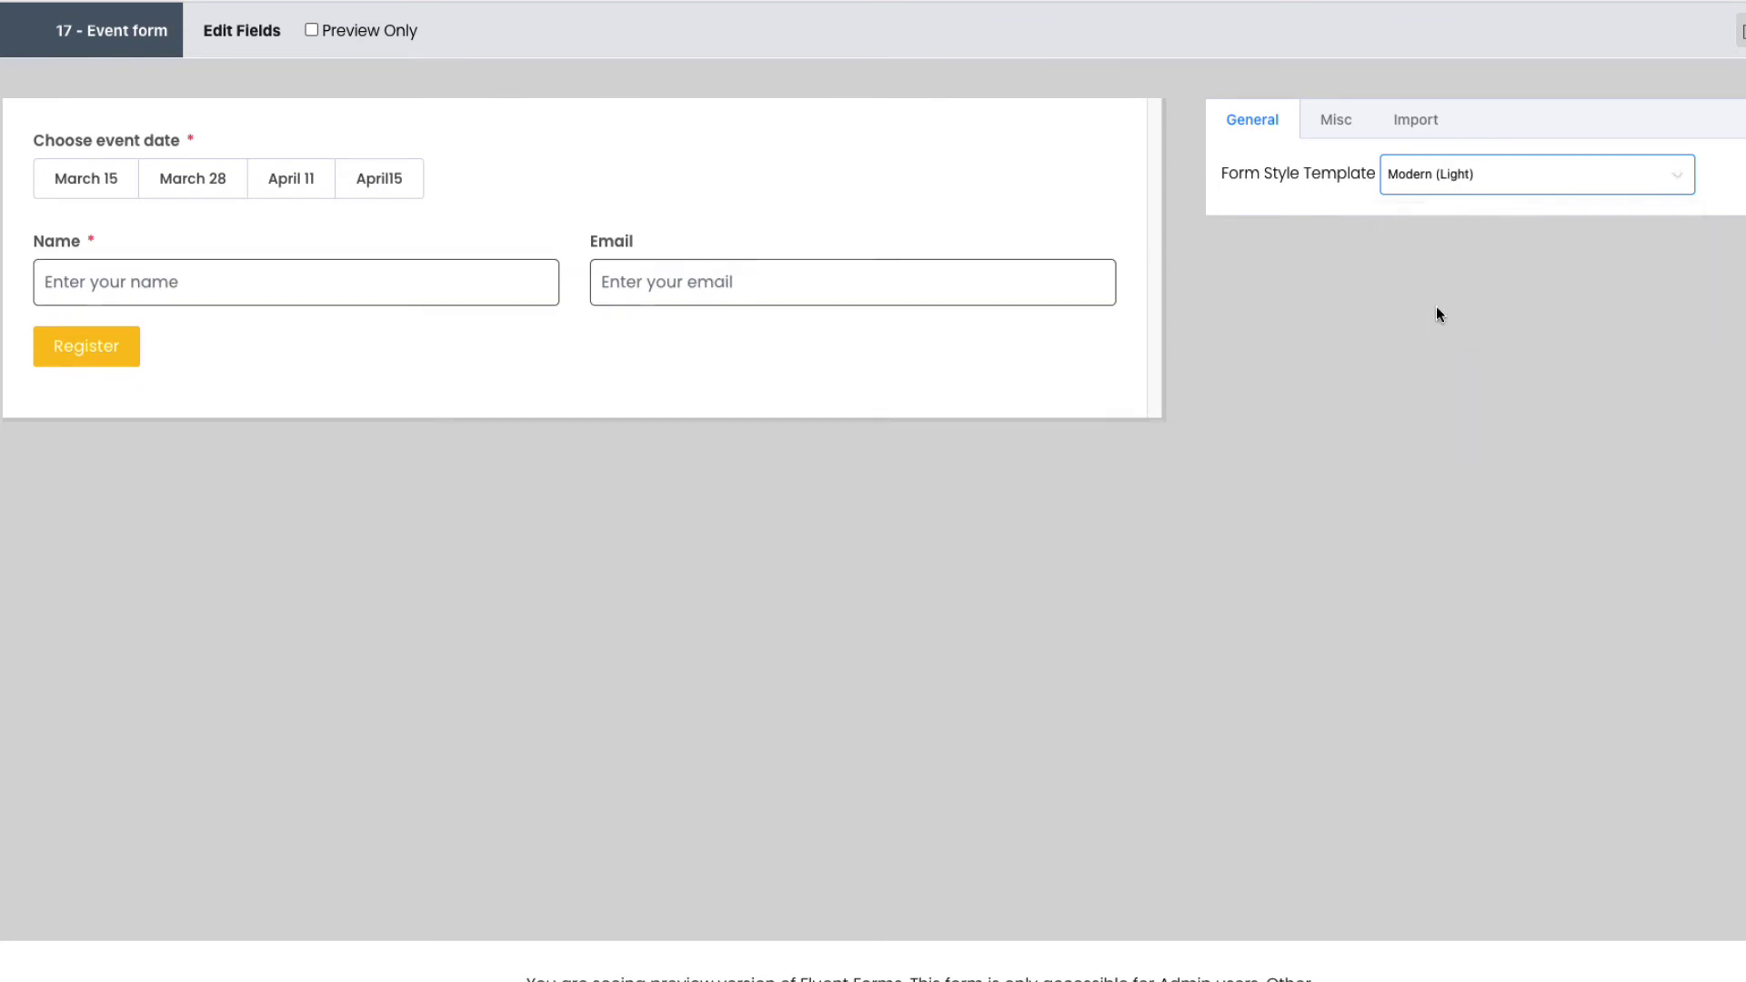
left_click(1473, 179)
left_click(1437, 349)
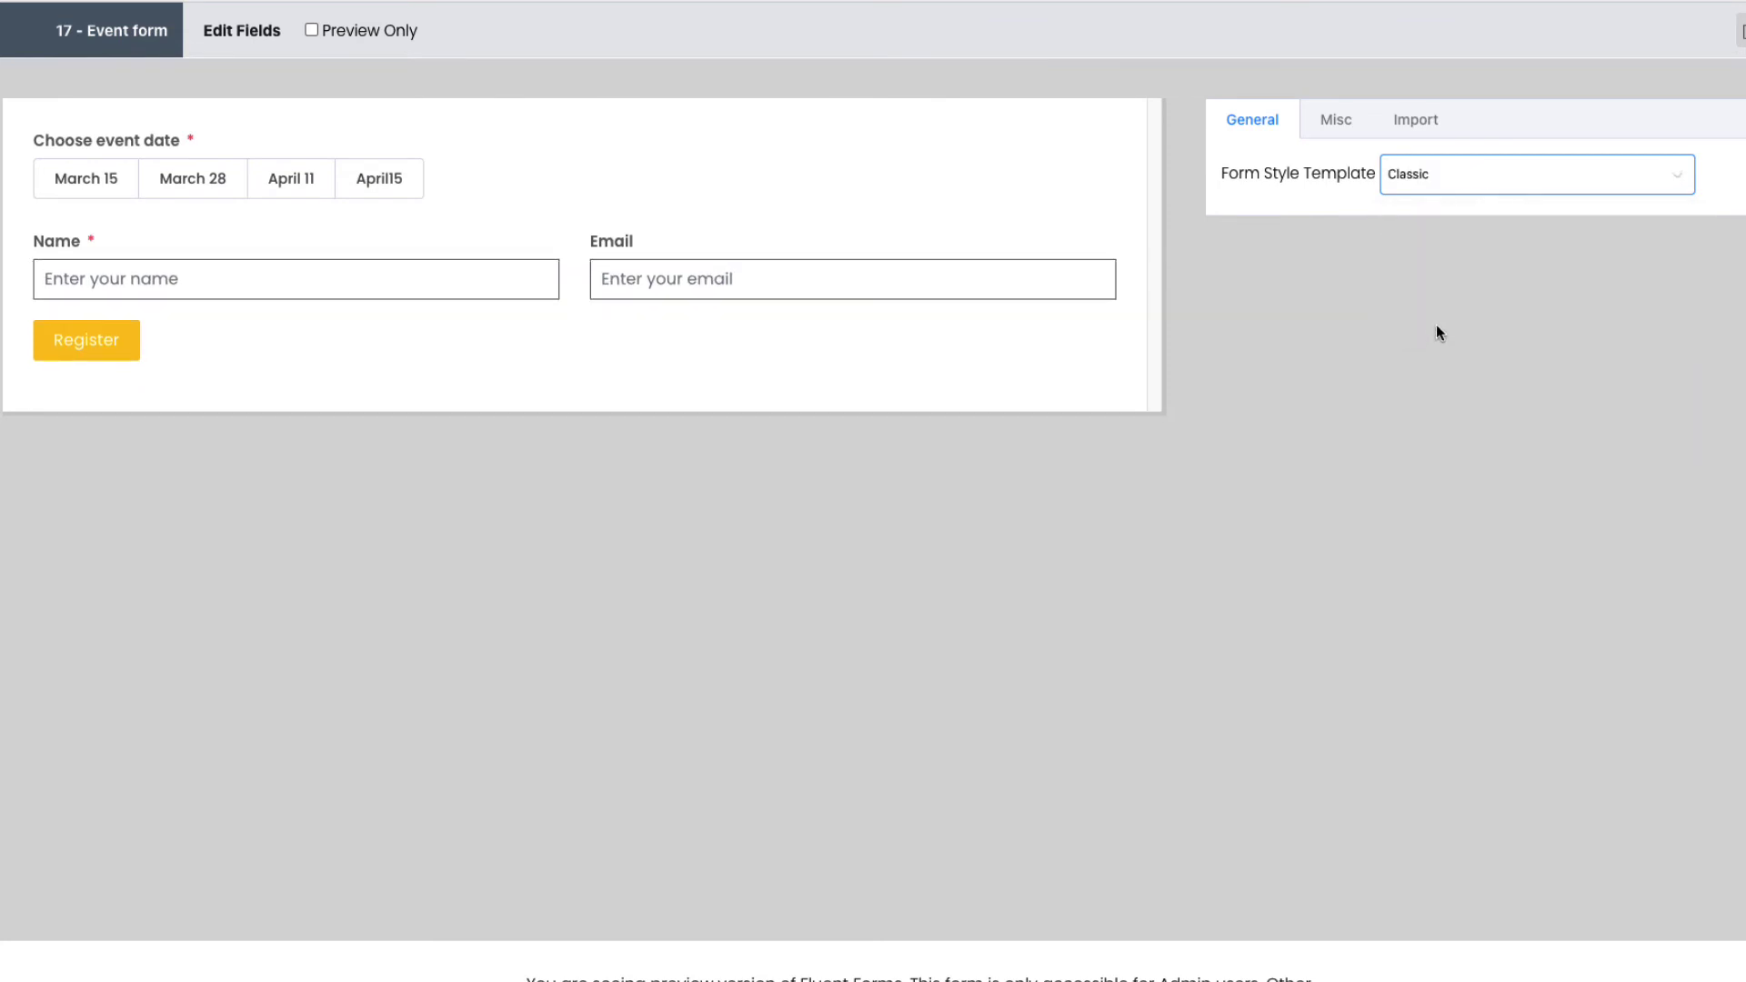
left_click(1436, 182)
left_click(1424, 233)
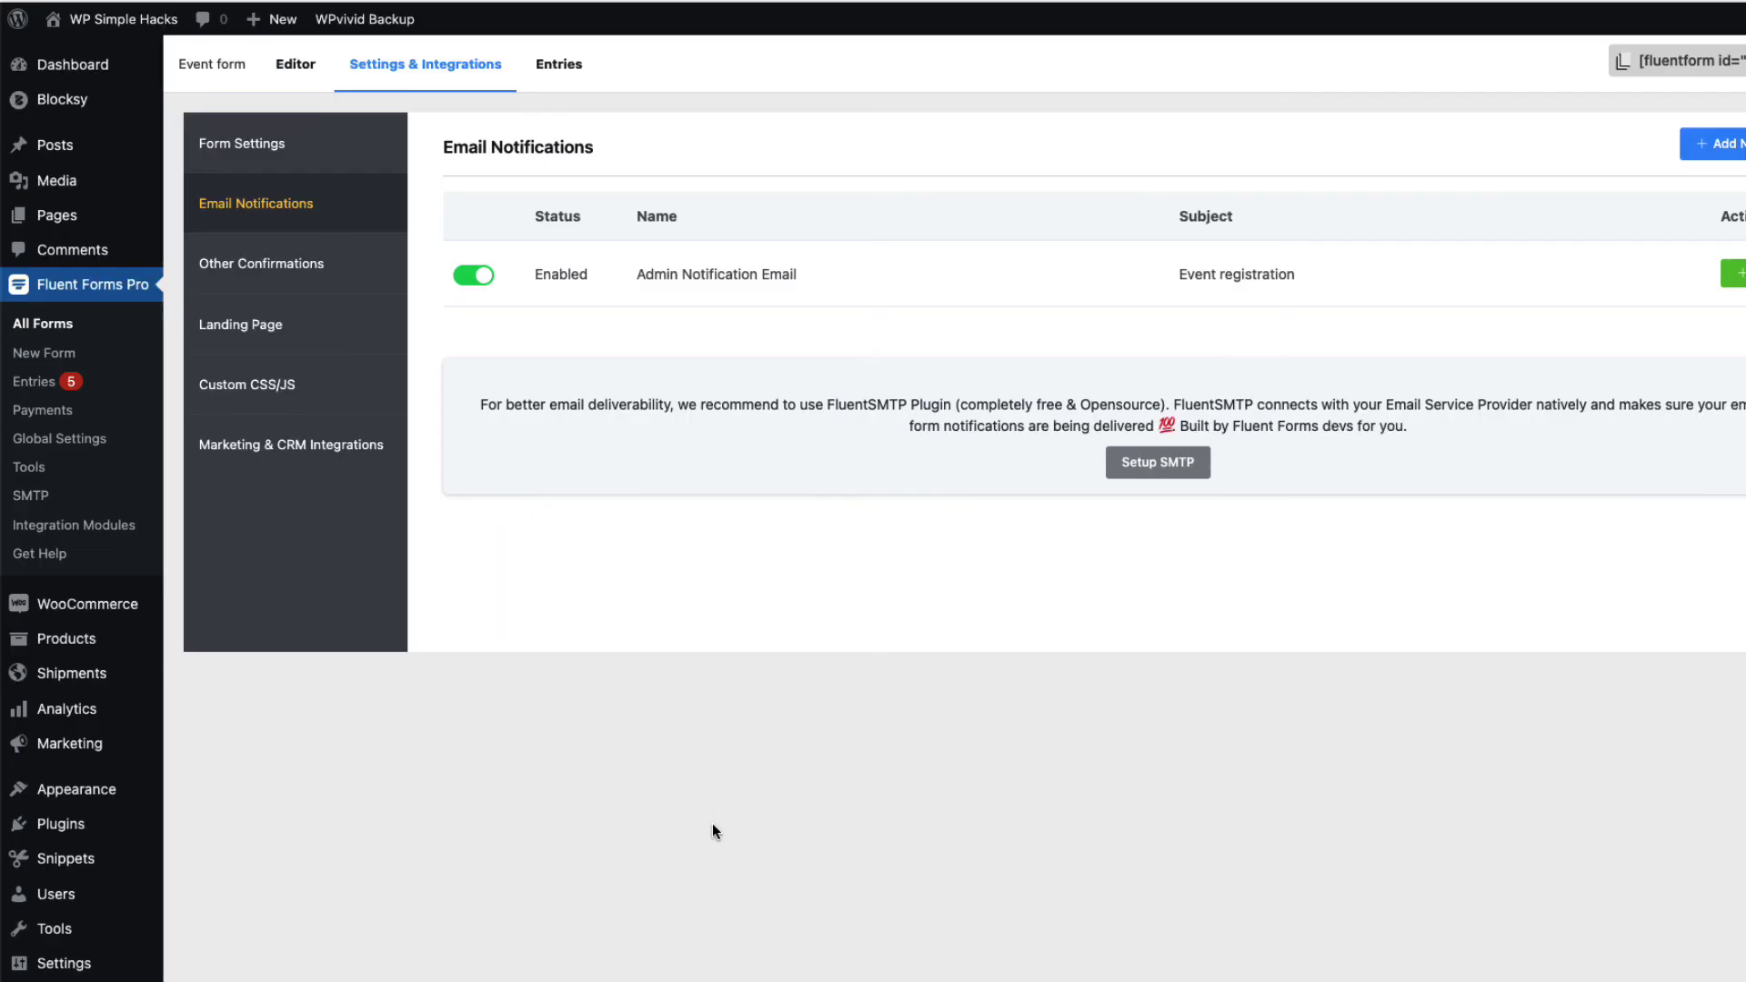
Create a new page titled 'Registration' and embed the Event form through a Fluent Forms block
mouse_move(72, 208)
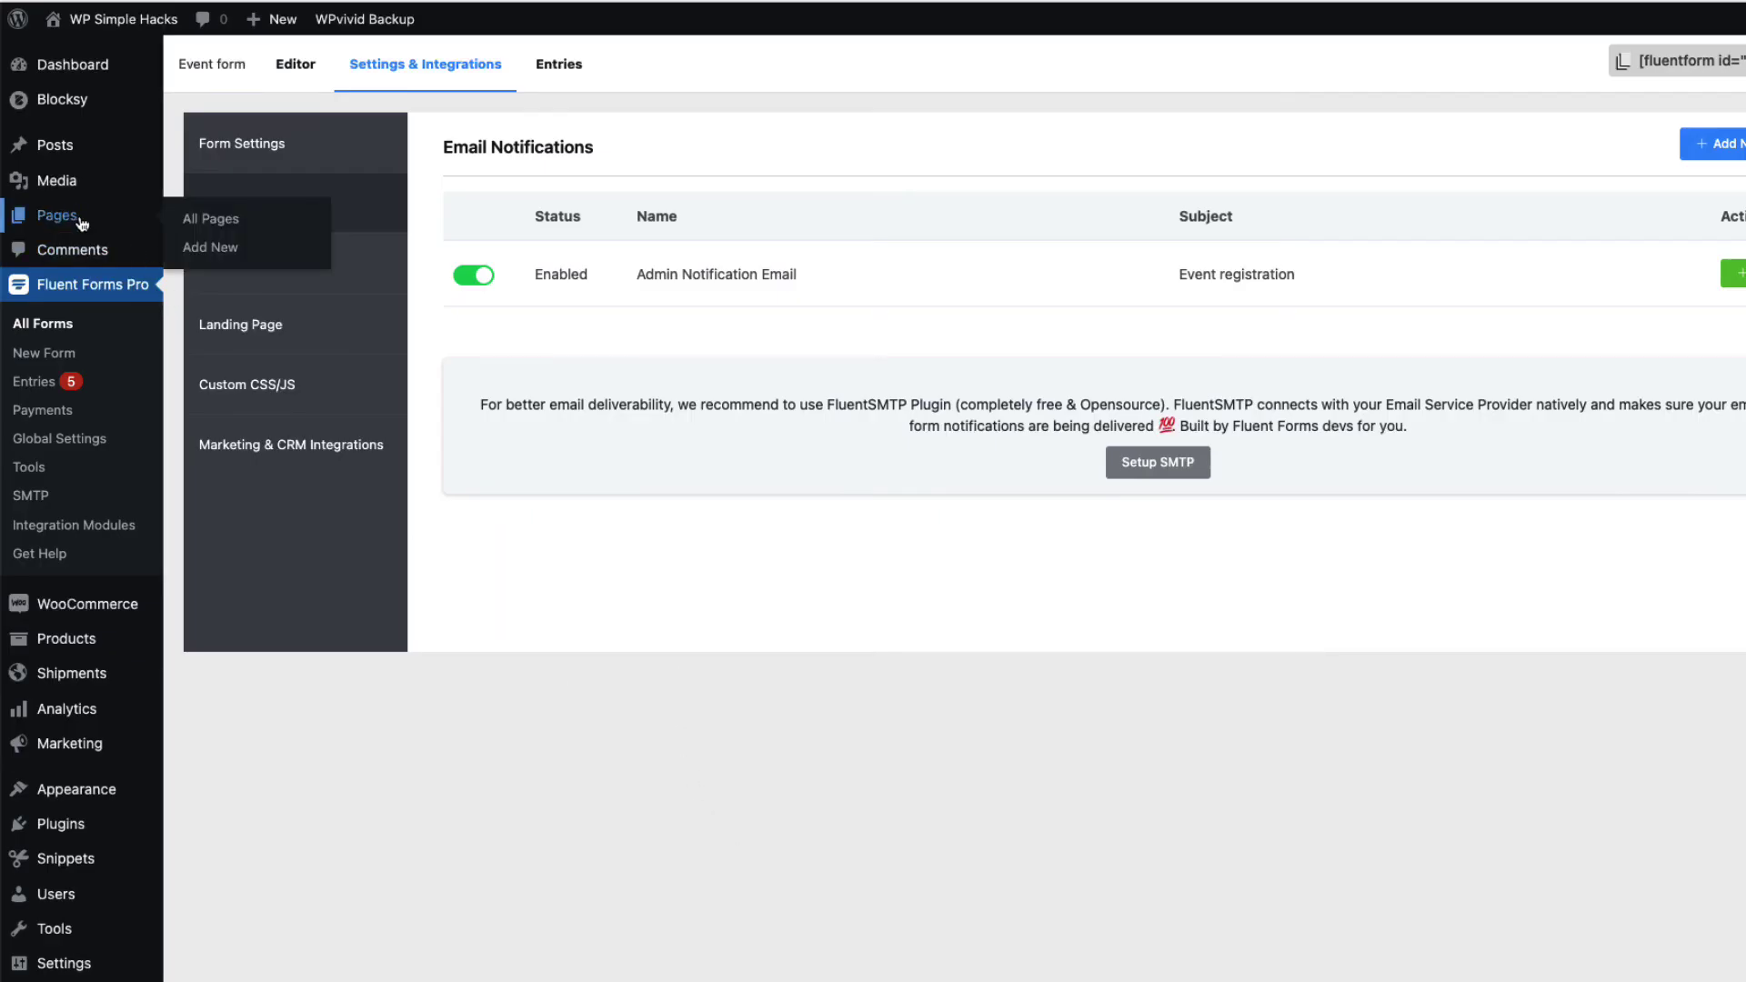
left_click(219, 251)
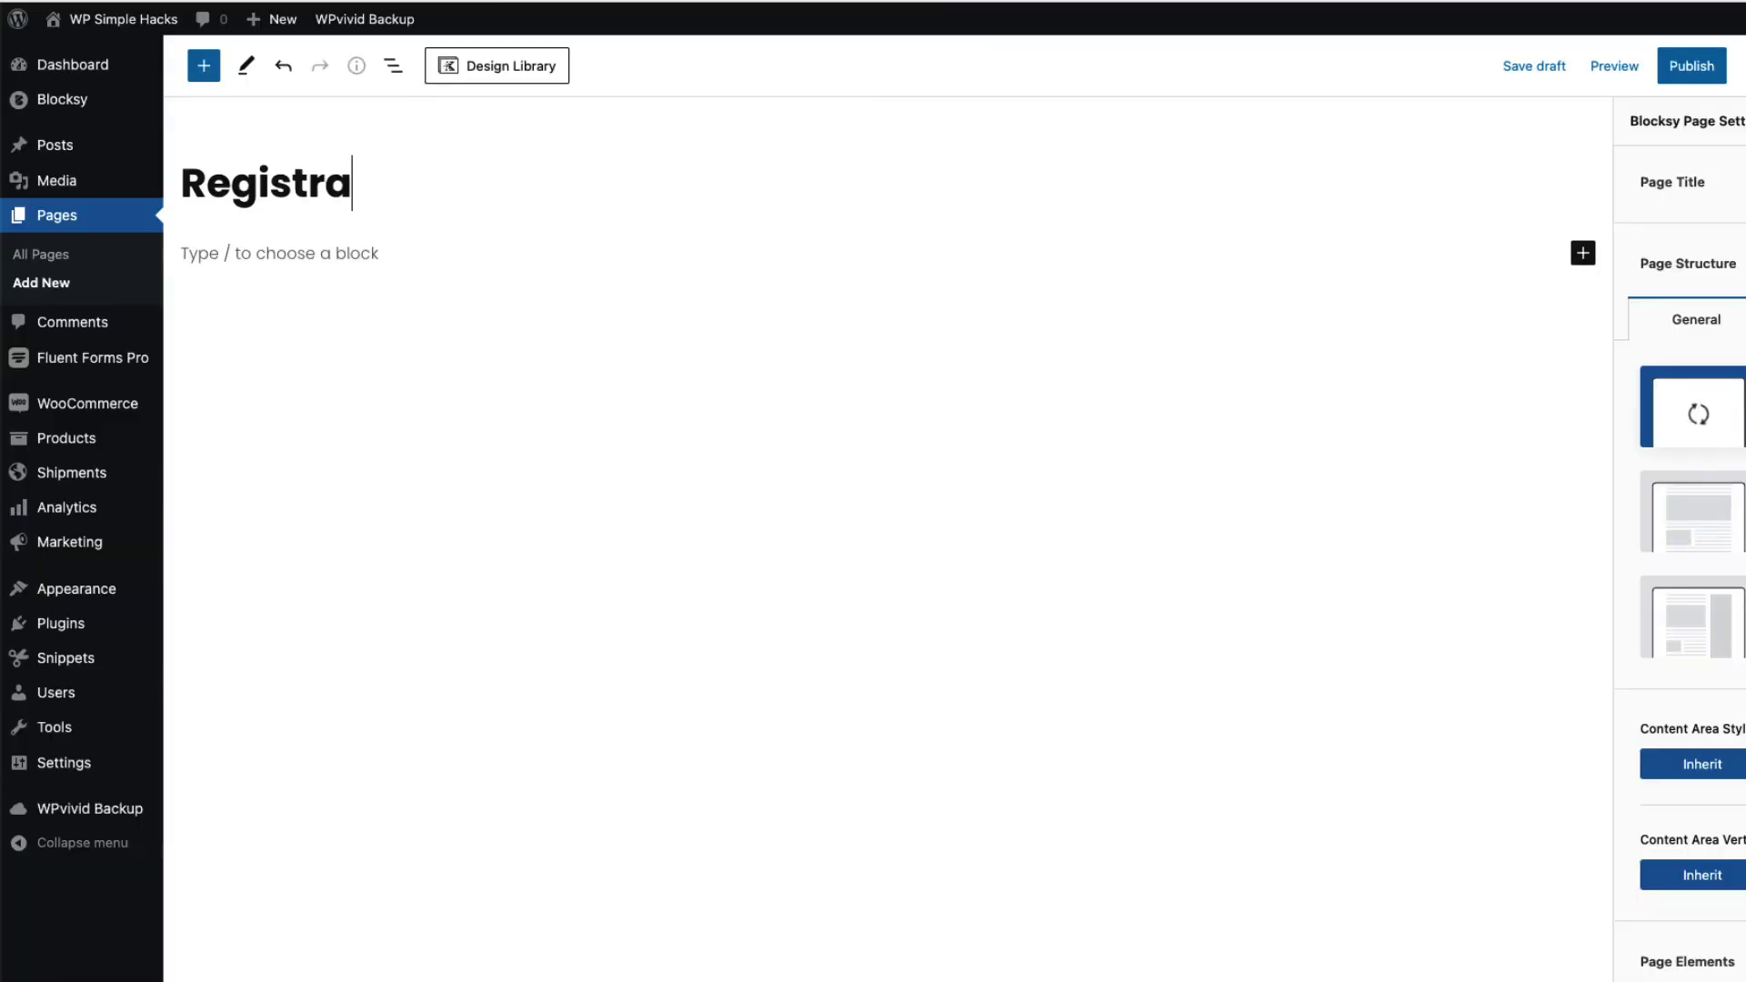
type("tration")
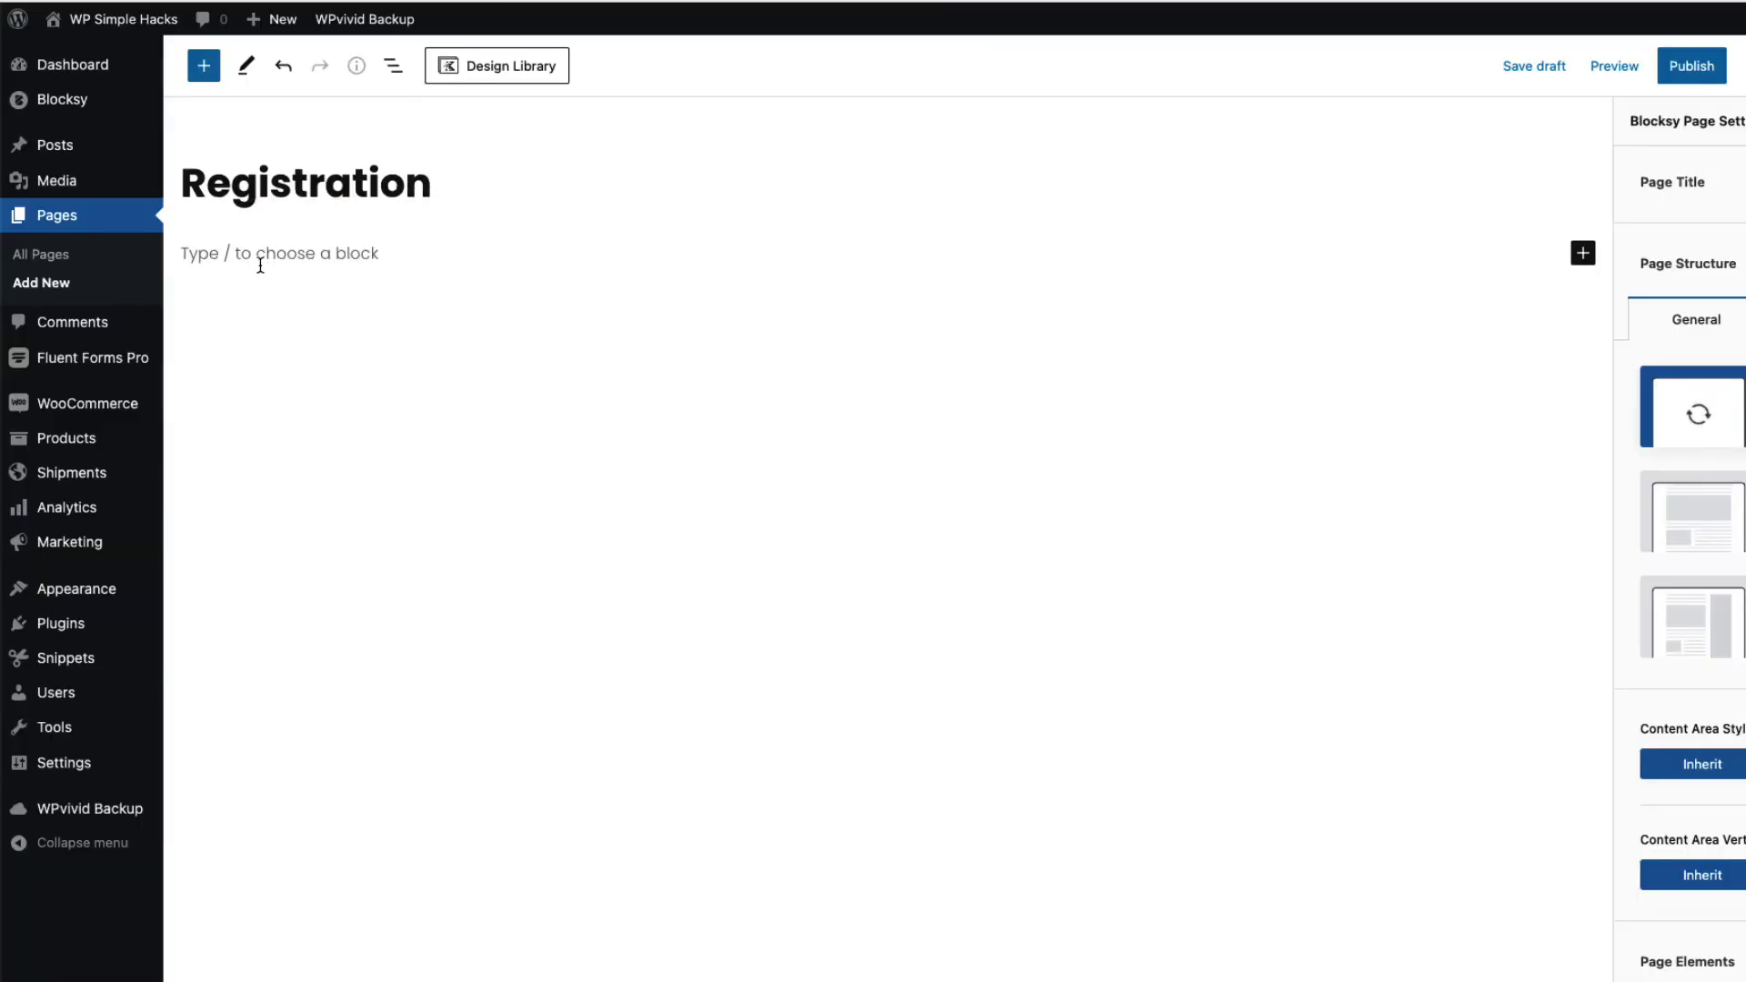
left_click(267, 258)
type("/")
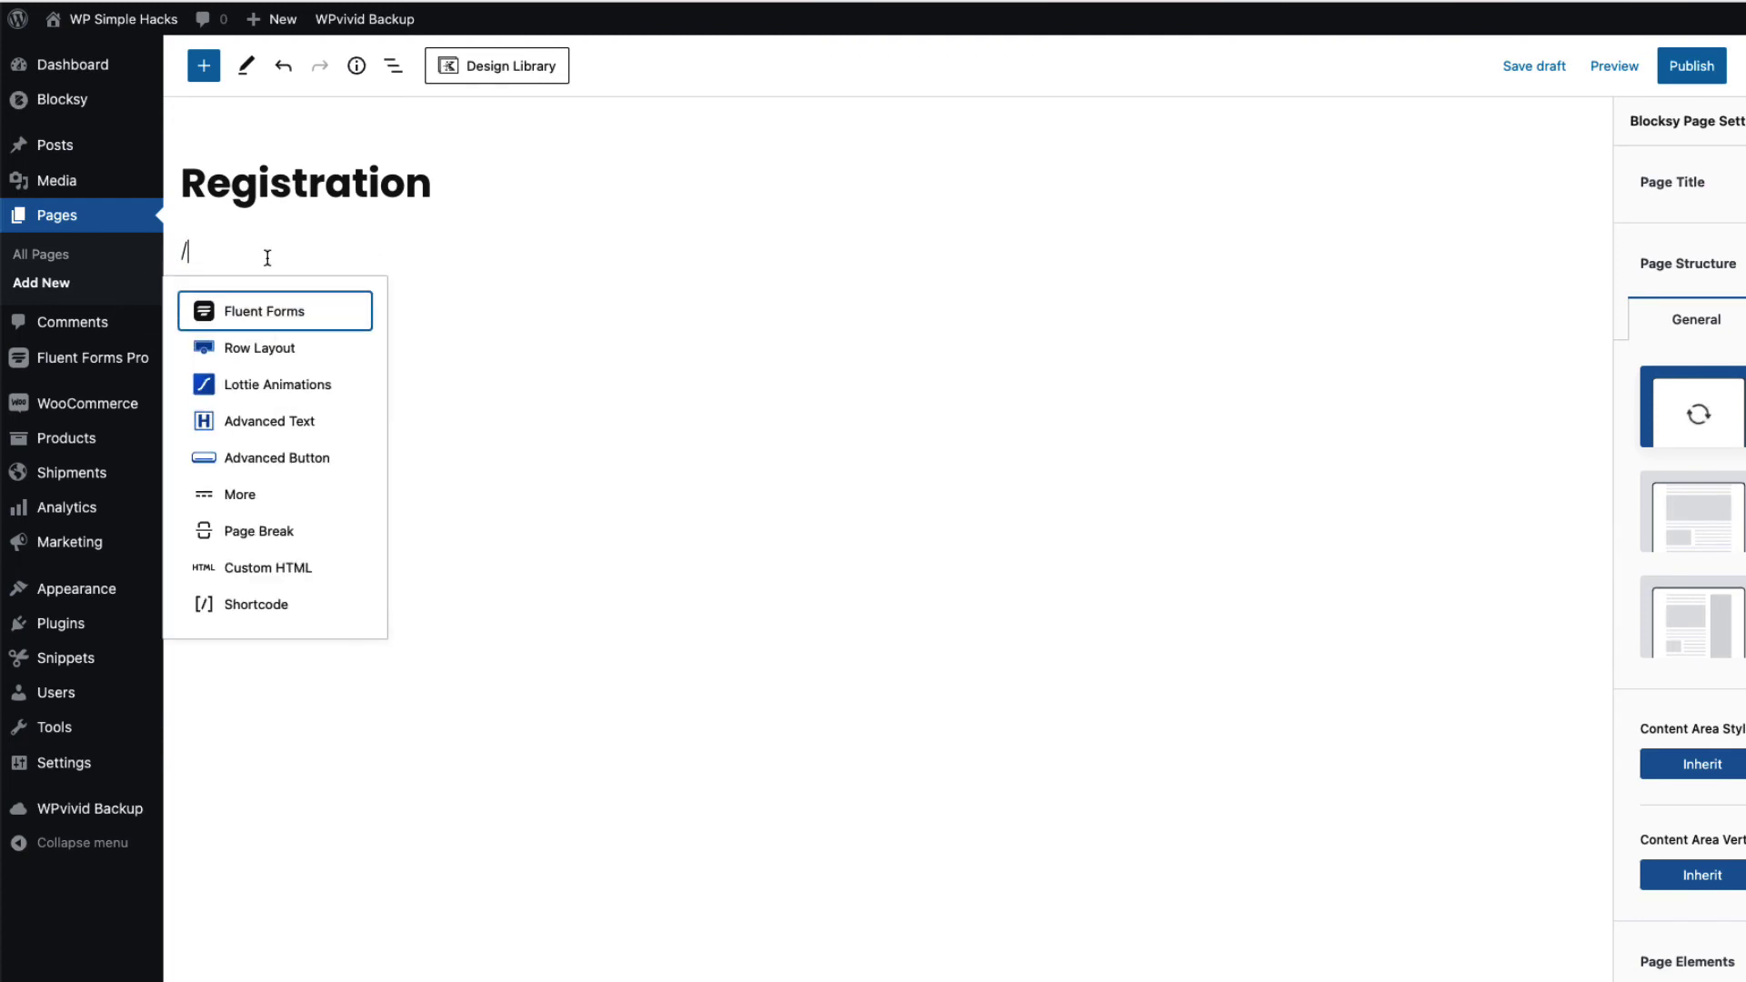
left_click(254, 311)
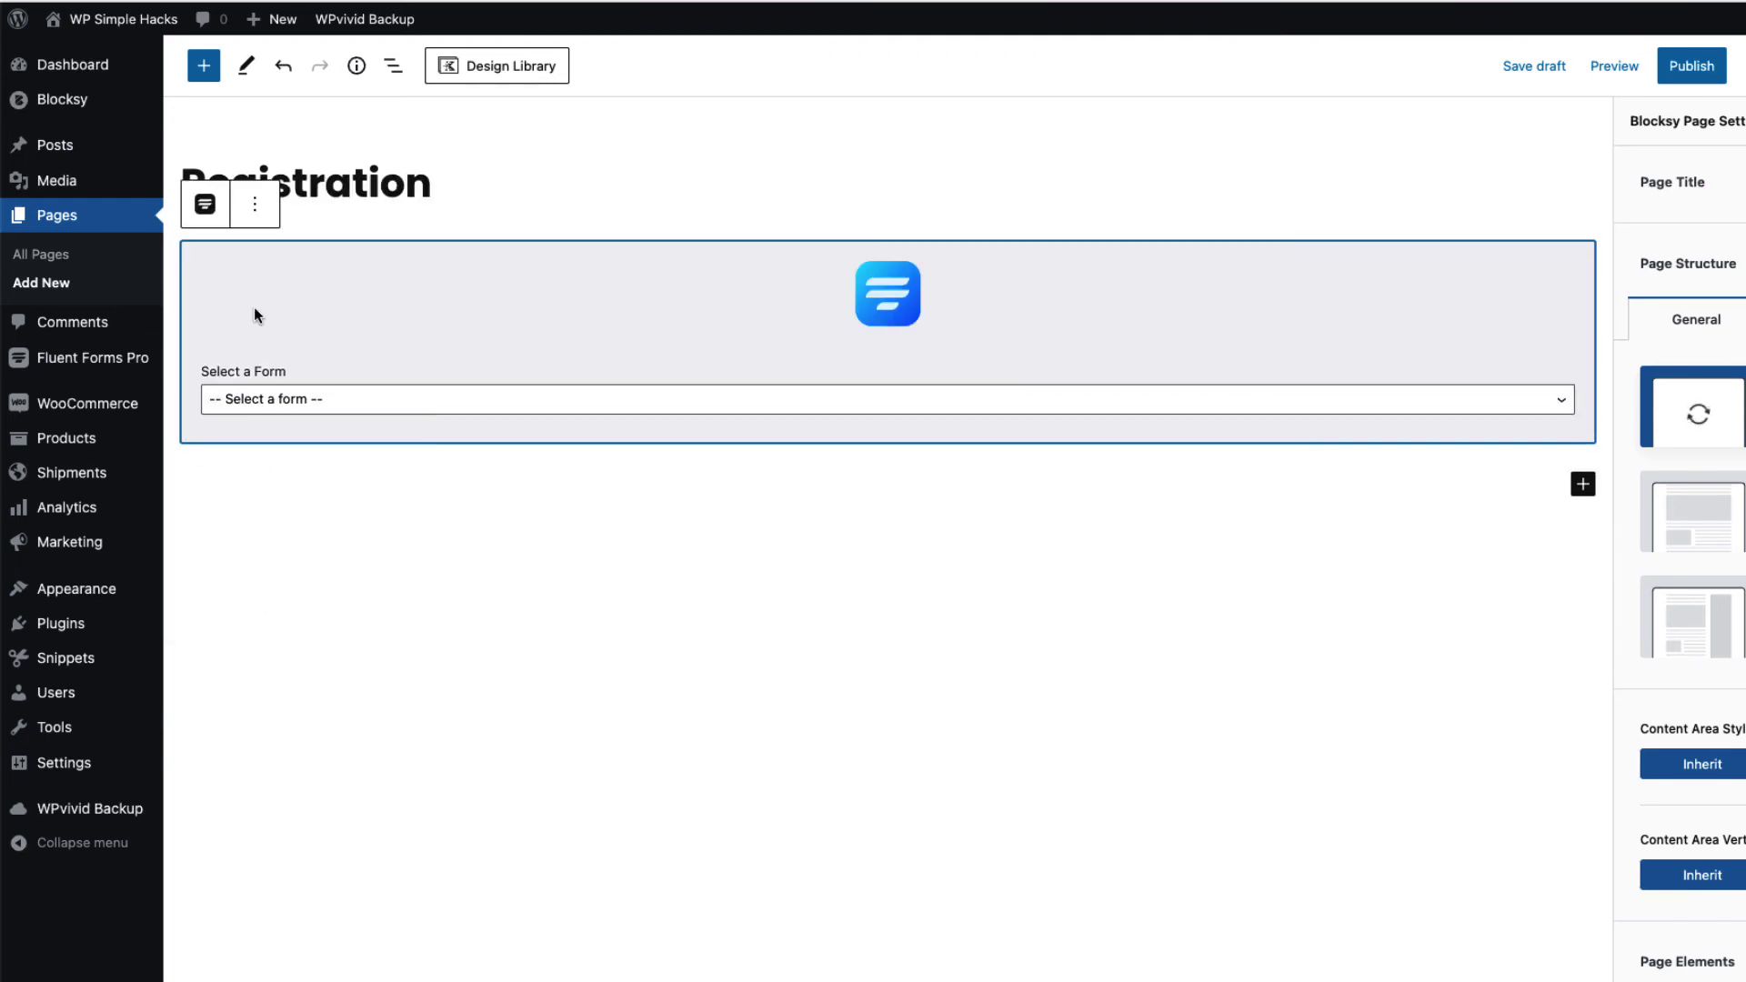
left_click(318, 406)
left_click(312, 423)
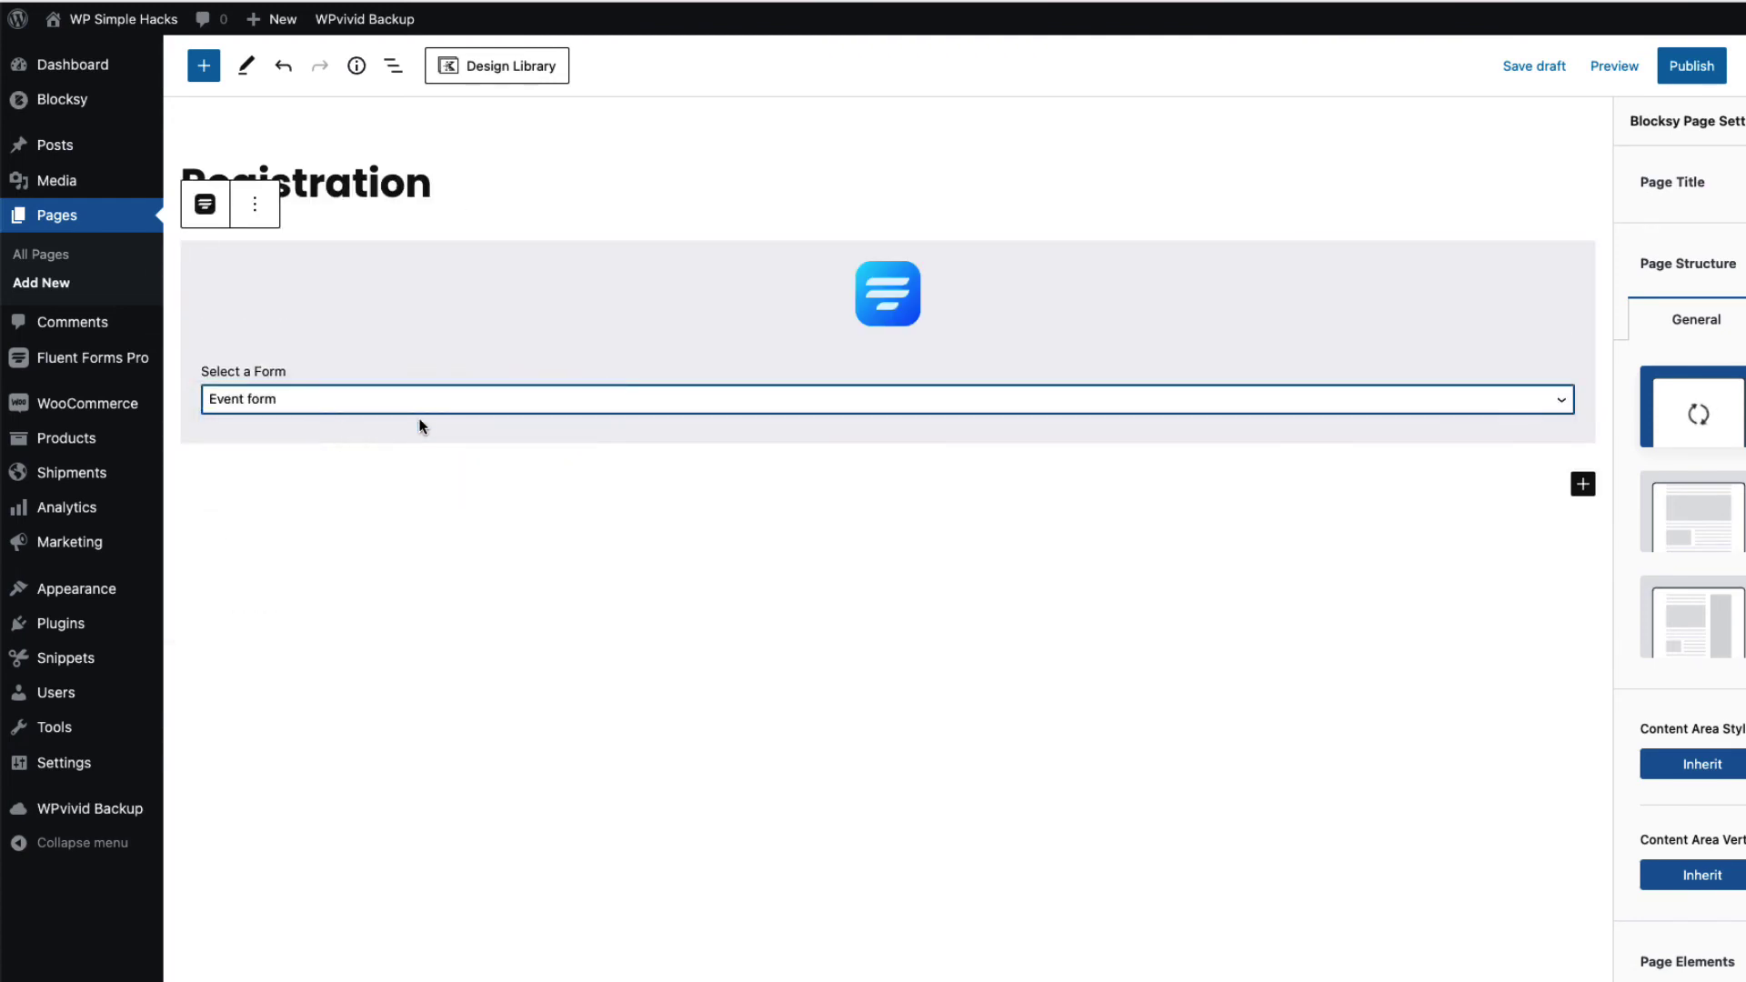
Publish the Registration page and view it live
left_click(1692, 65)
left_click(1692, 65)
left_click(1726, 67)
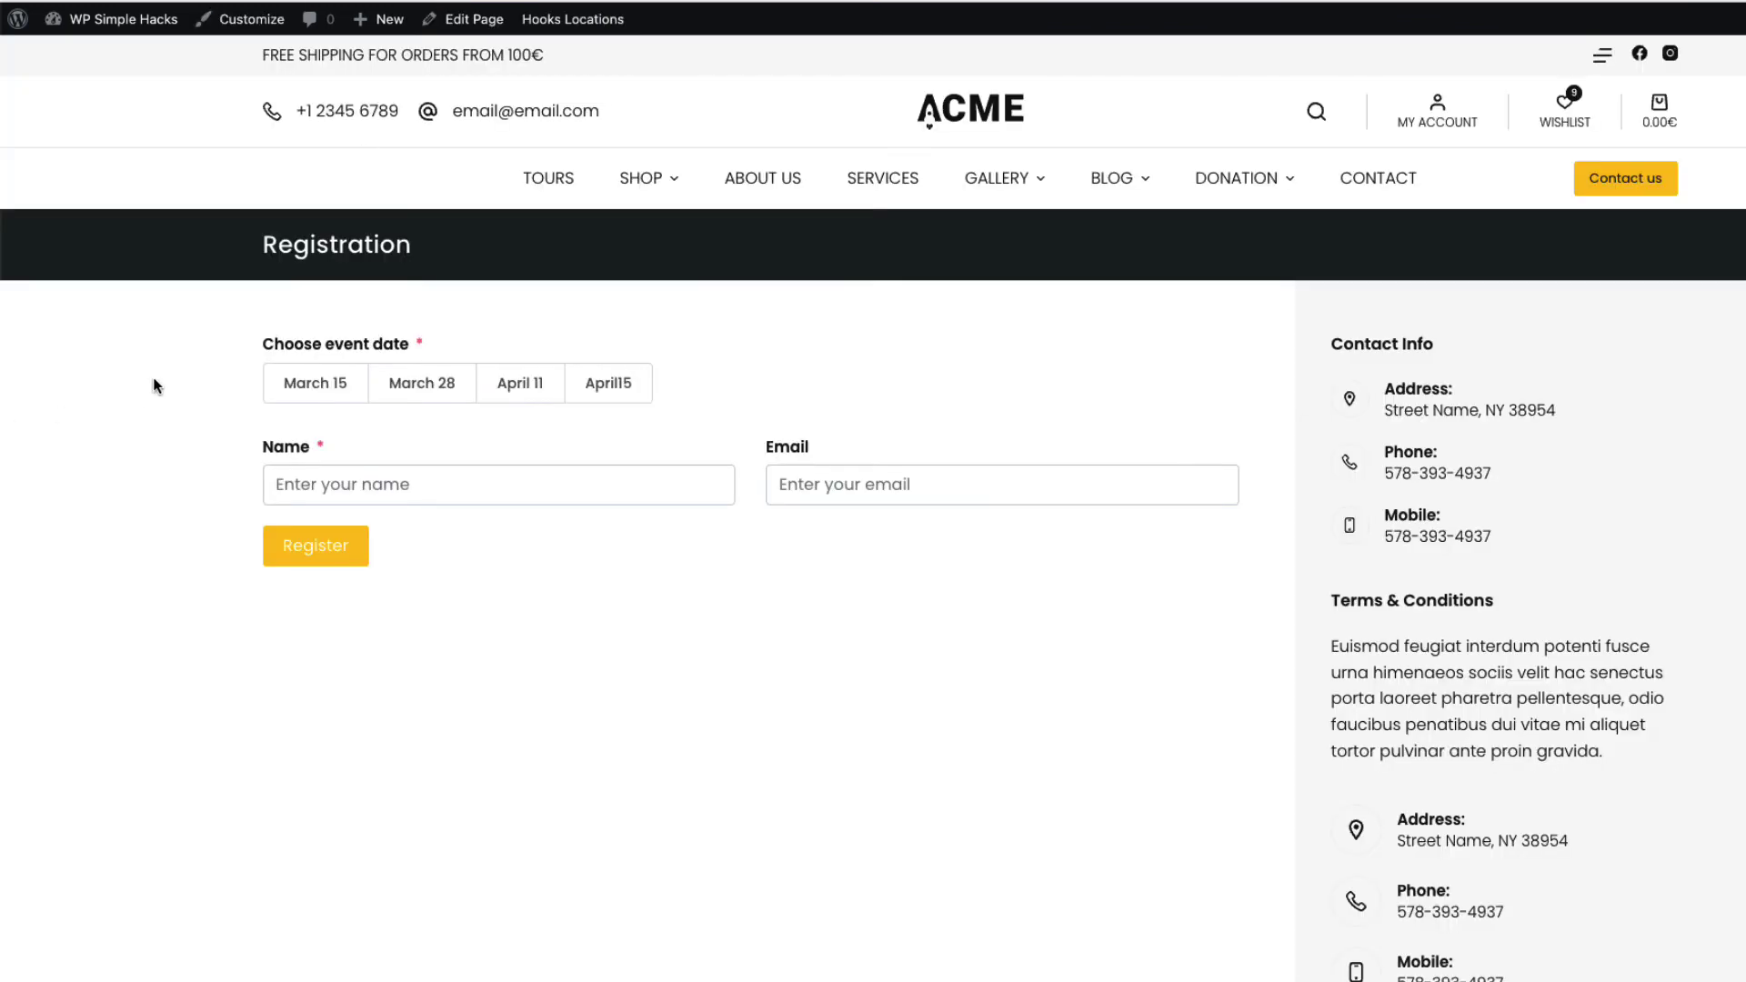
Try the March 15, March 28, April 11 and April 15 date choices to check the participant rows
left_click(306, 390)
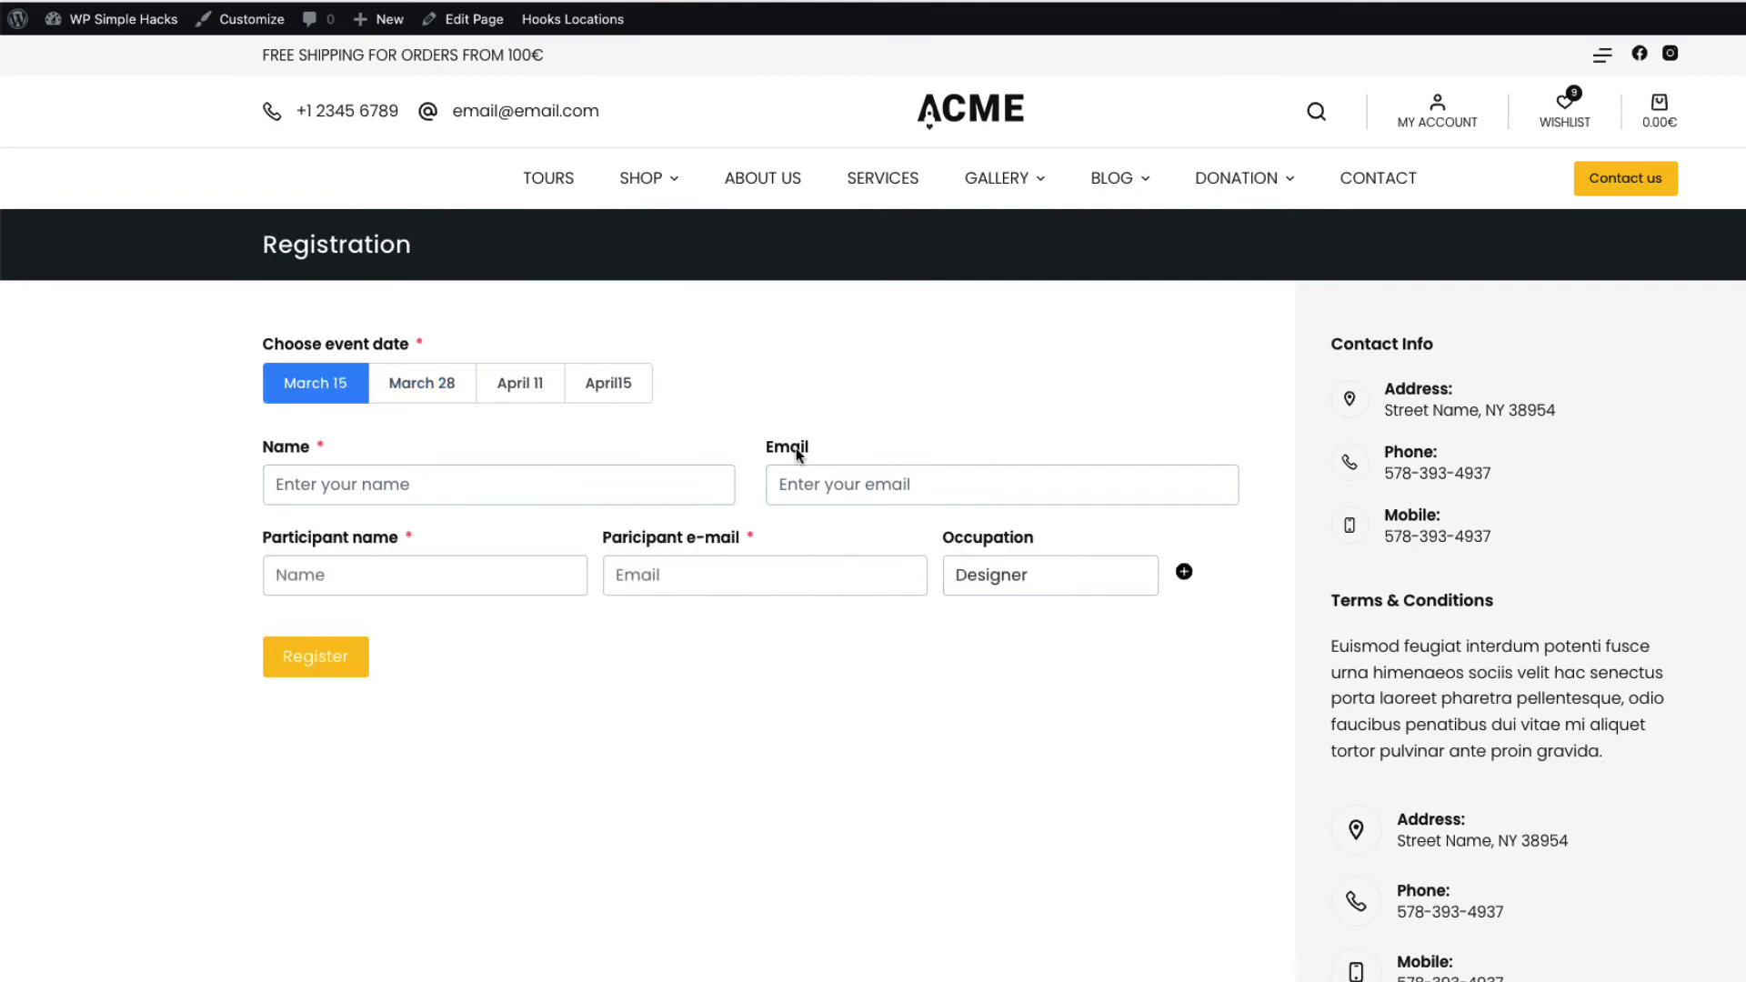
left_click(437, 389)
left_click(513, 389)
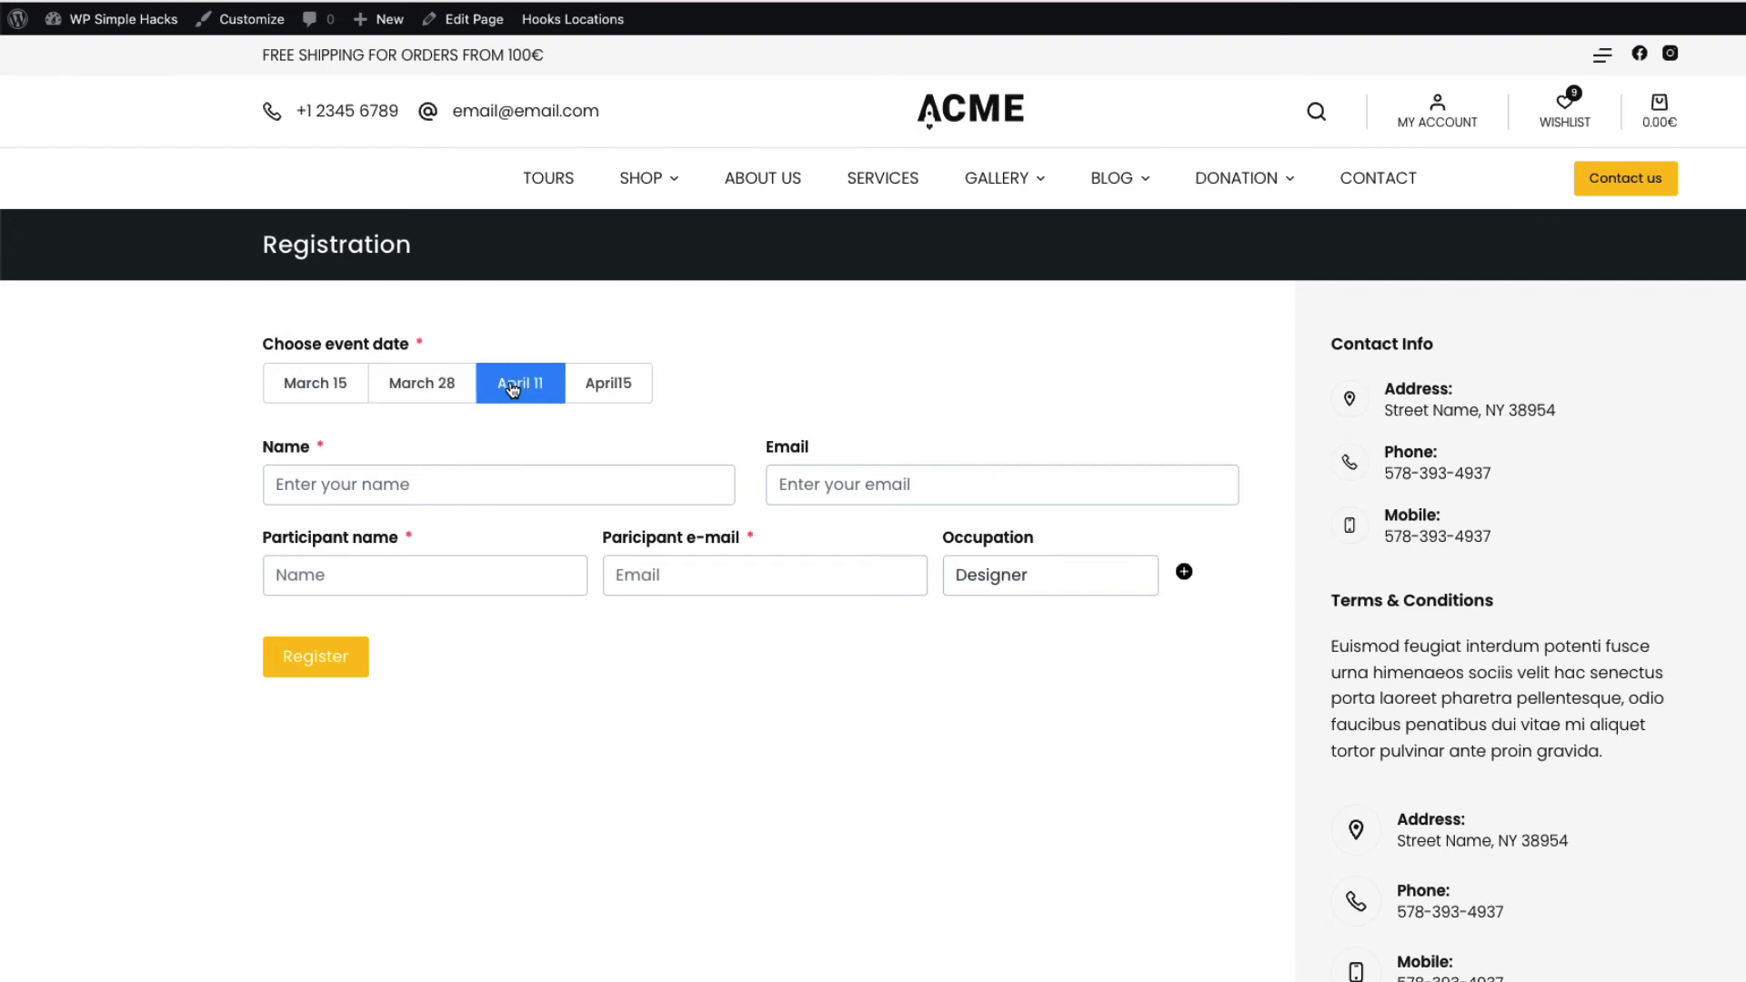
left_click(616, 385)
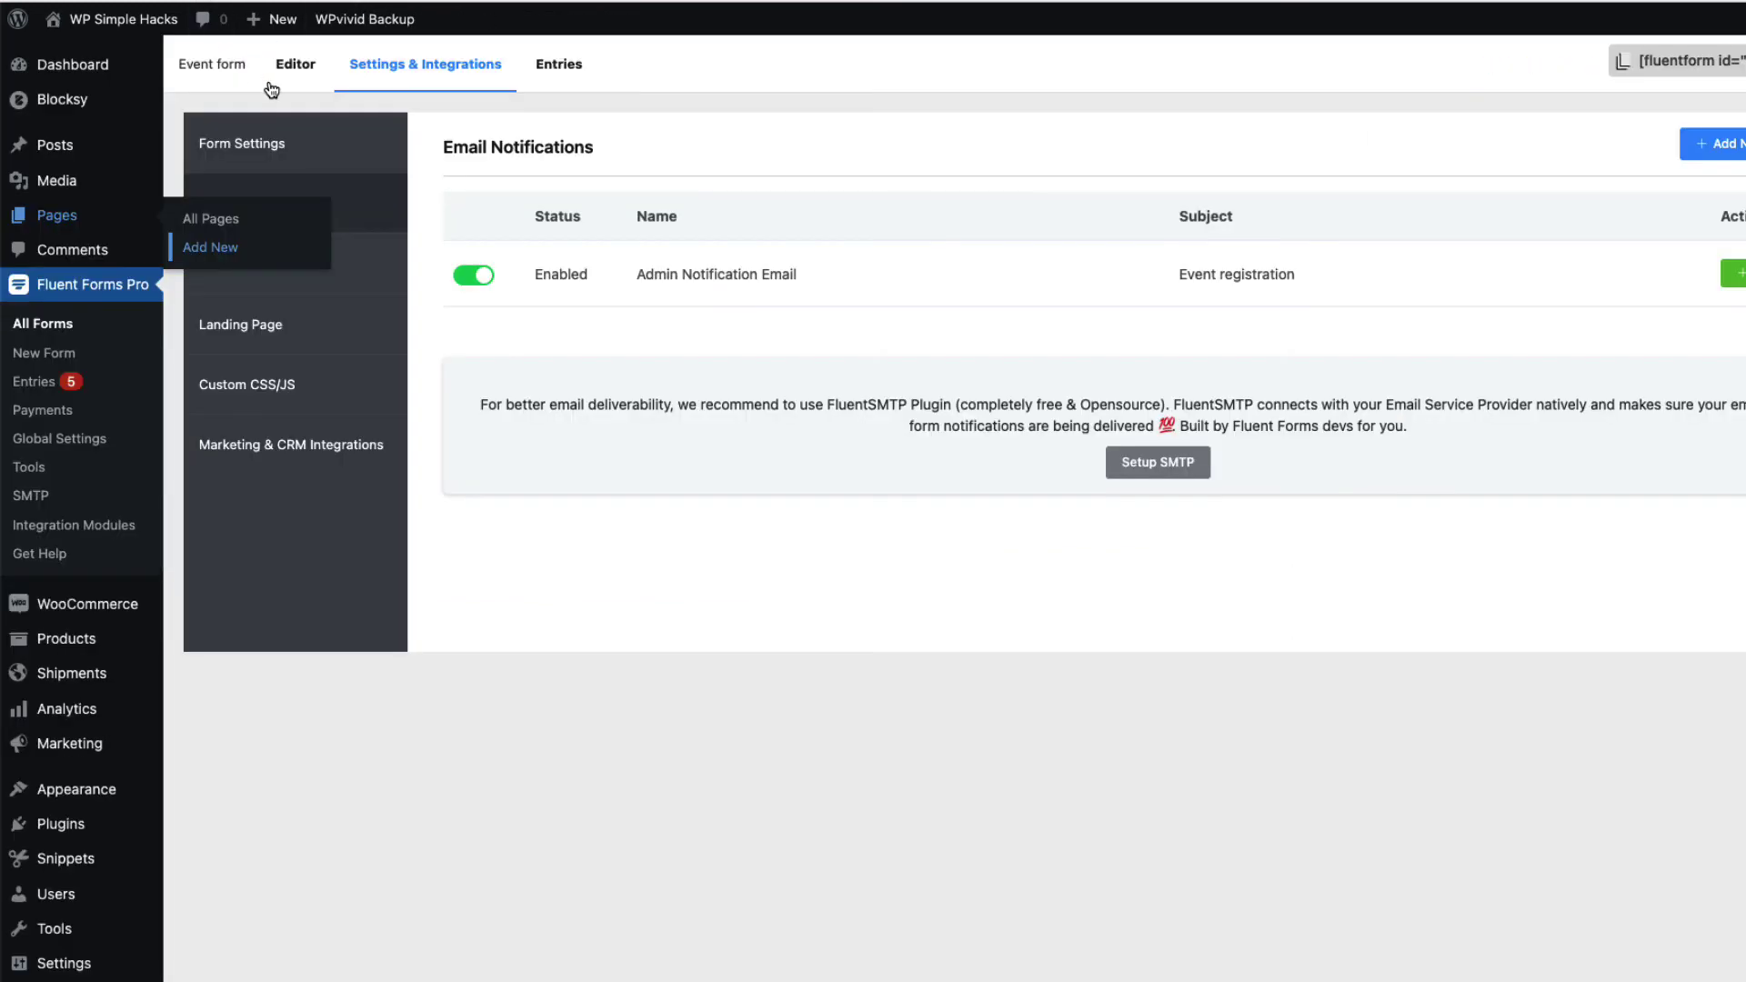
Correct the event date field's last option to read 'April 15'
left_click(291, 71)
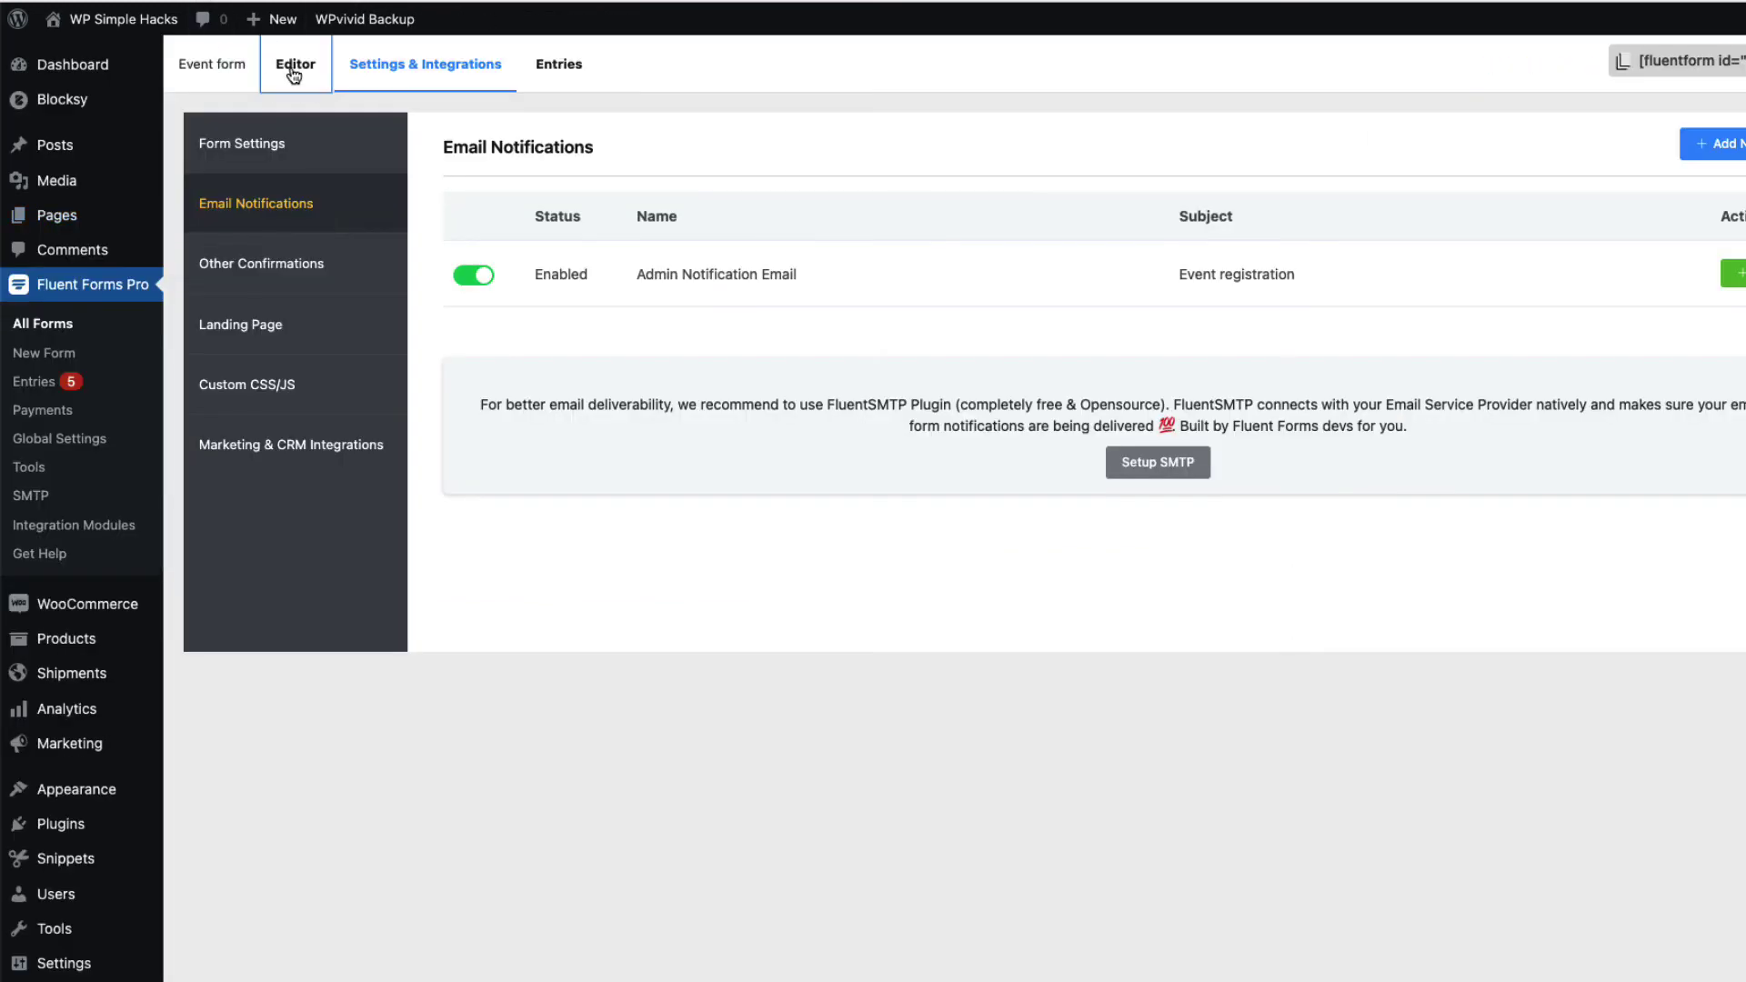
left_click(681, 537)
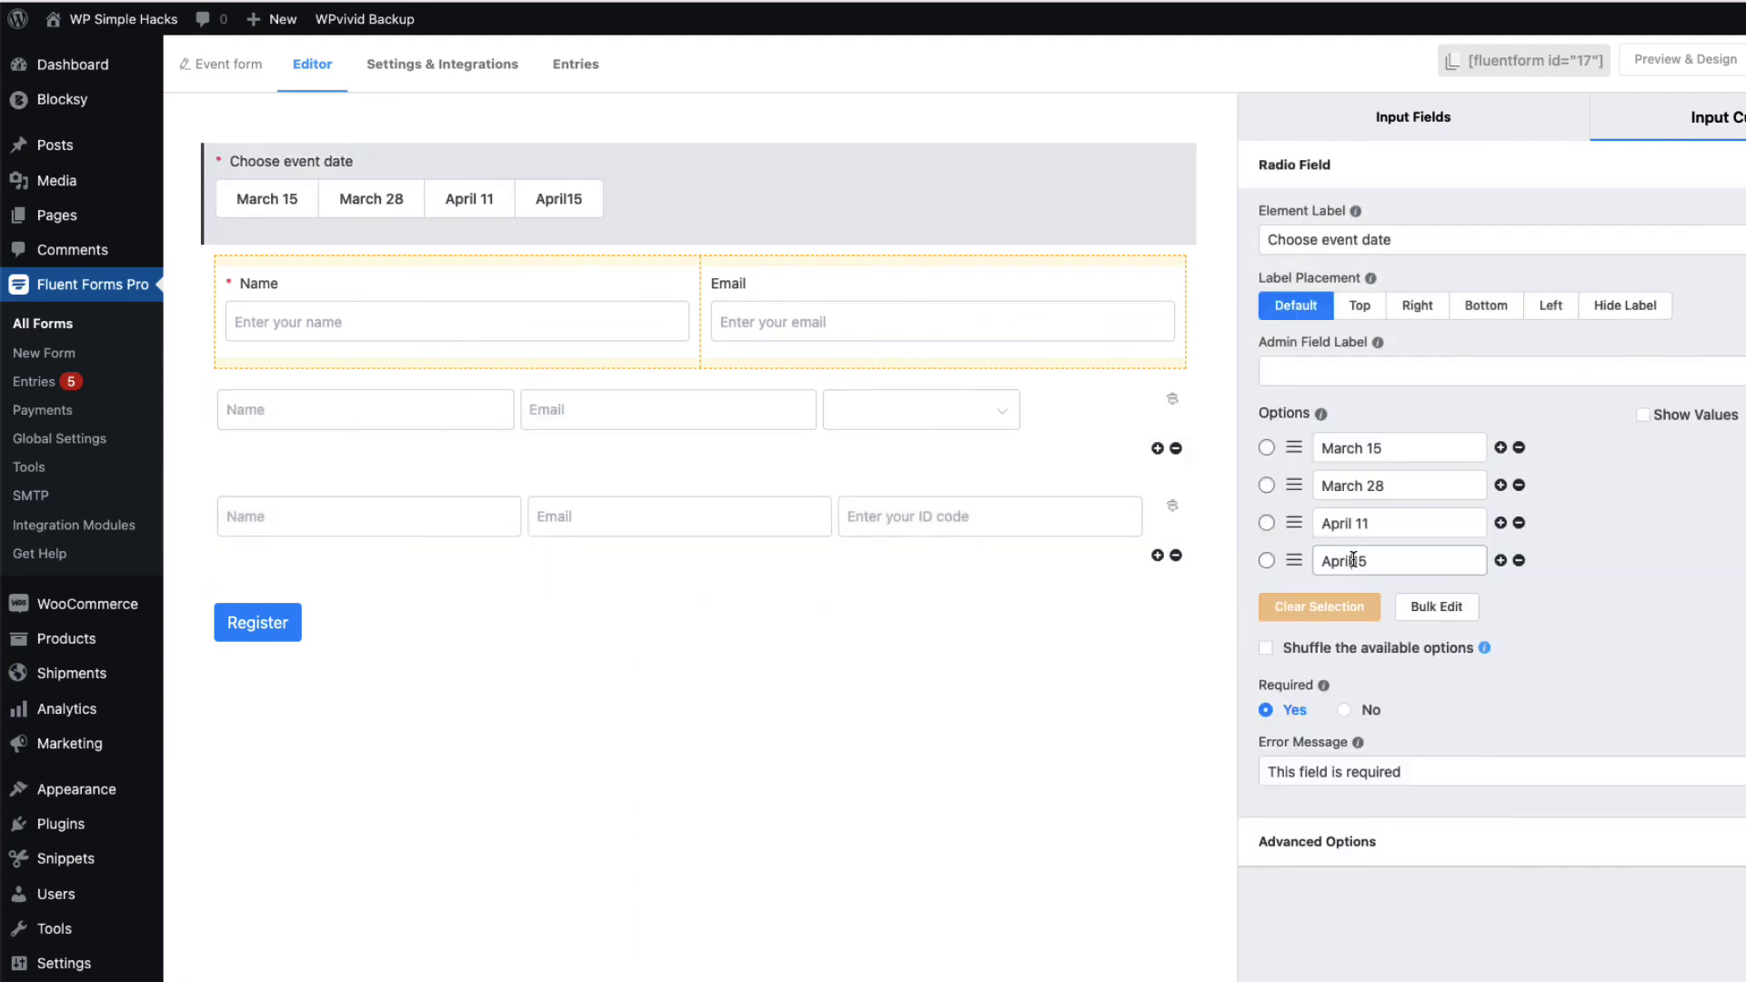
left_click(1354, 560)
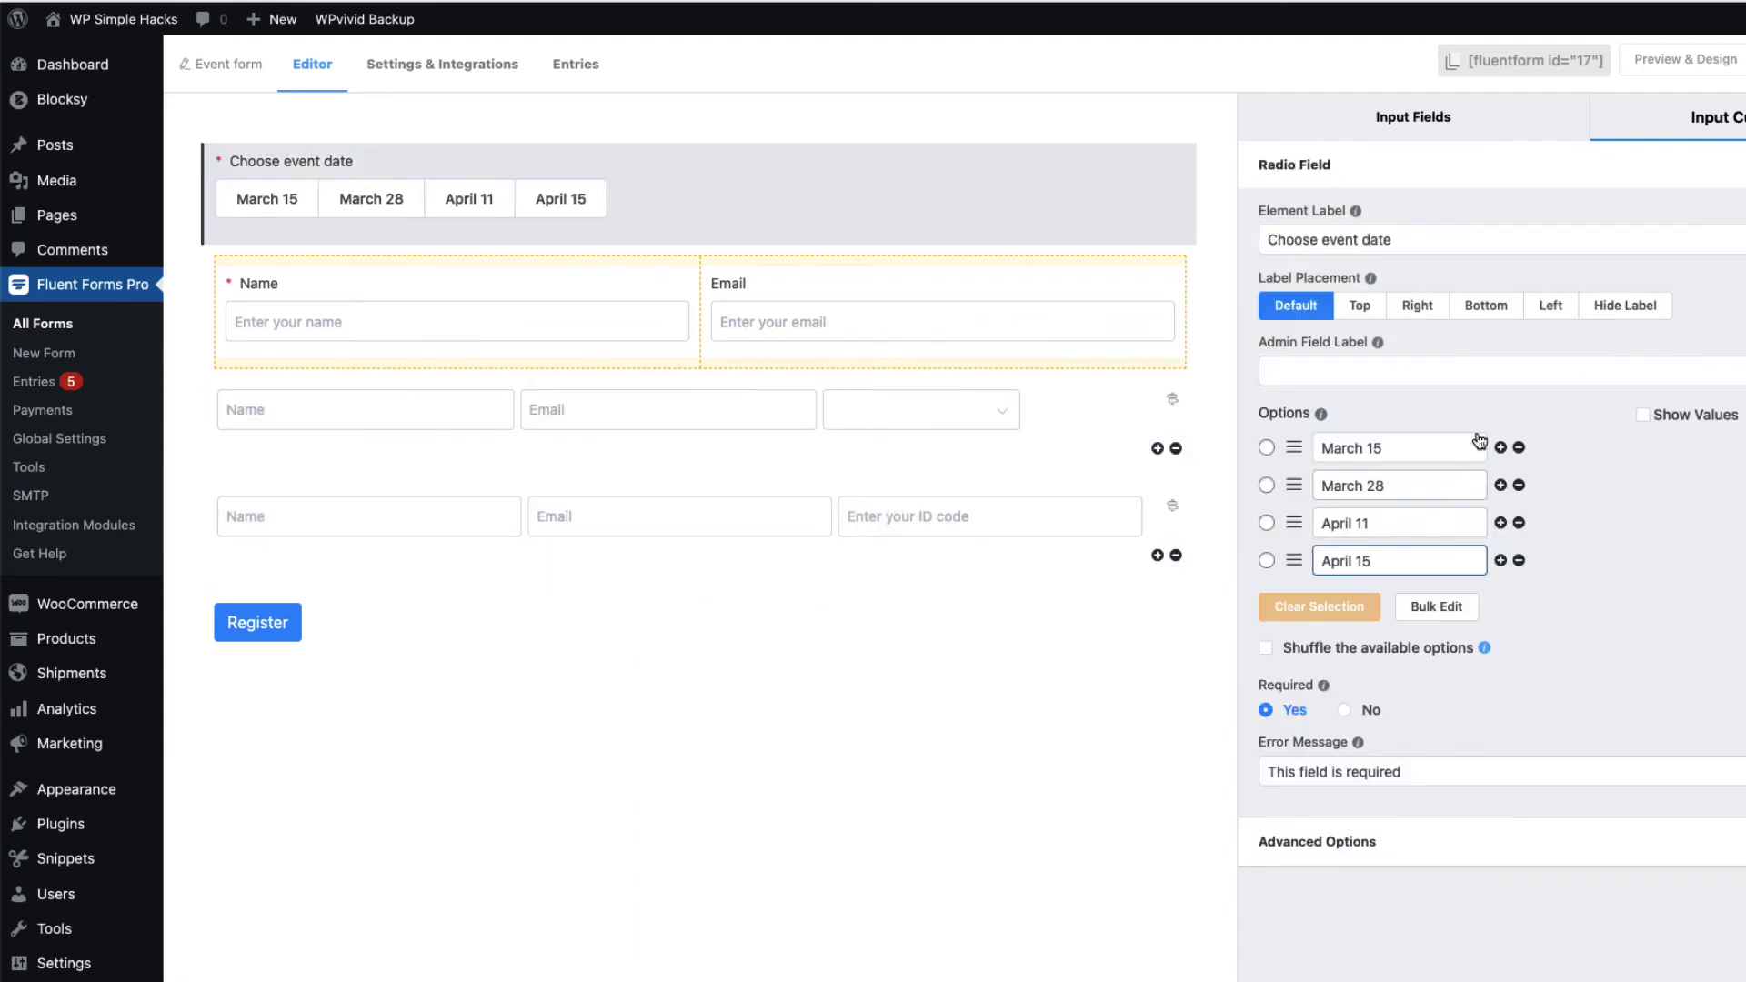
left_click(1413, 116)
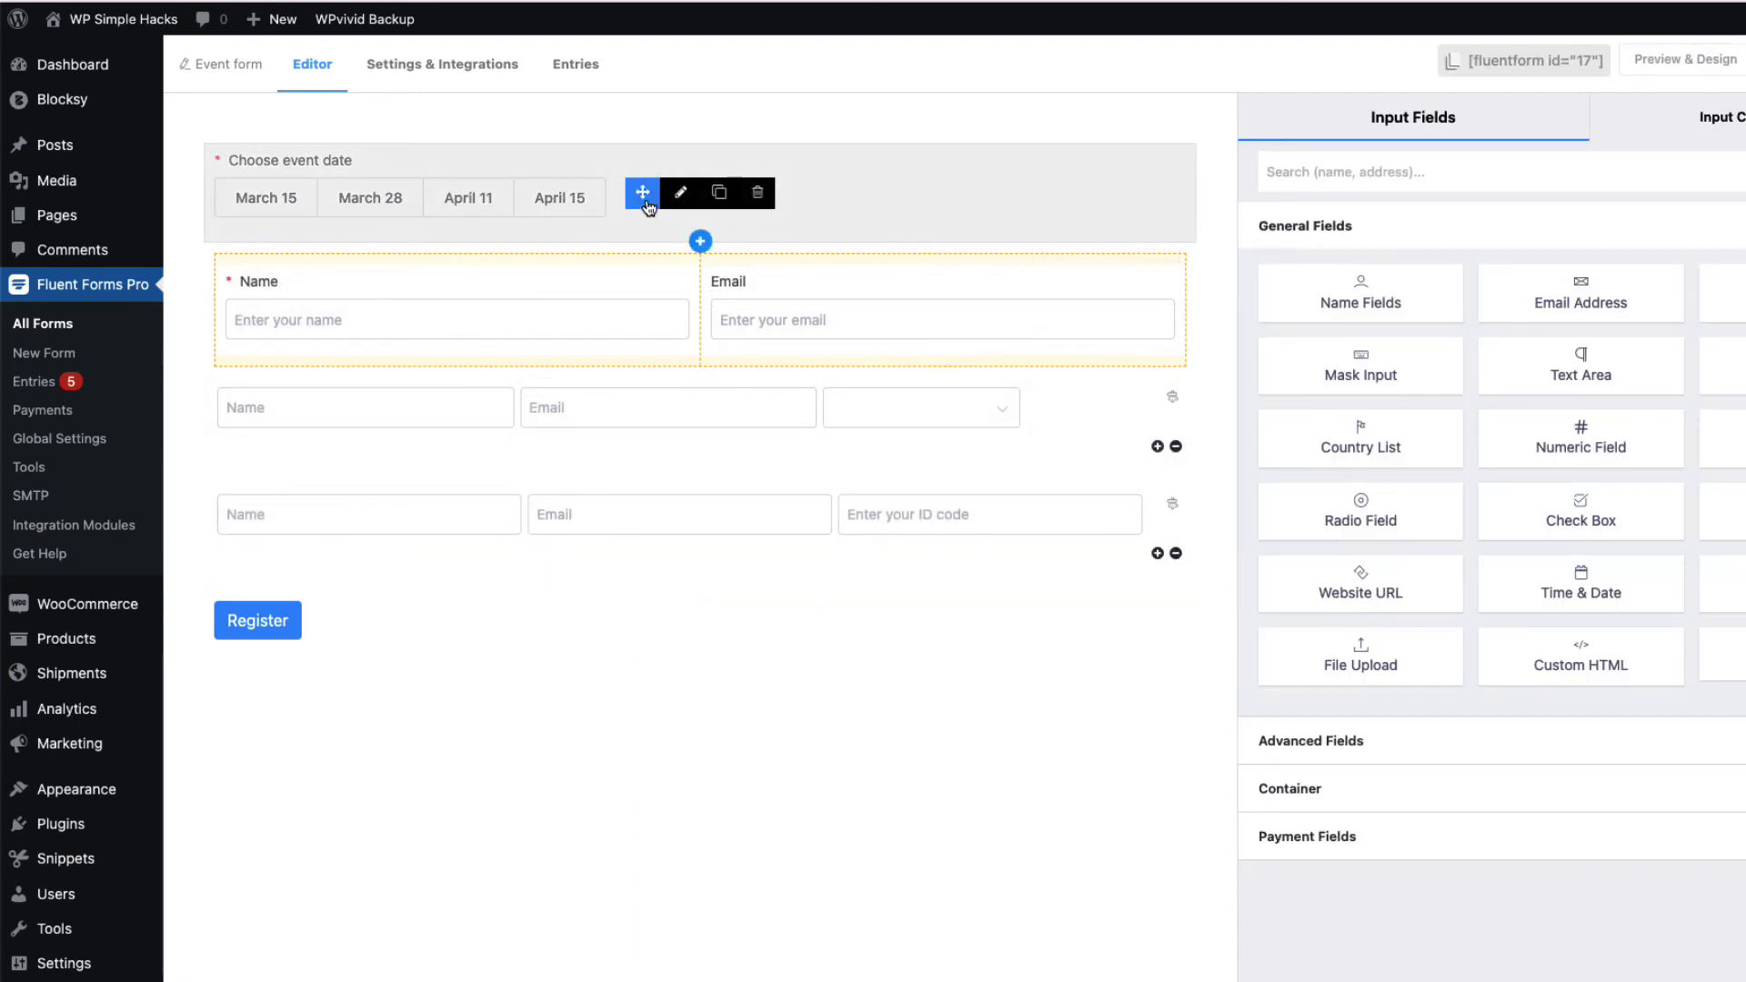
left_click(677, 195)
left_click_drag(1380, 560, 1319, 560)
Show the Participants field only when Choose event date equals April 15, and save the form
left_click(680, 538)
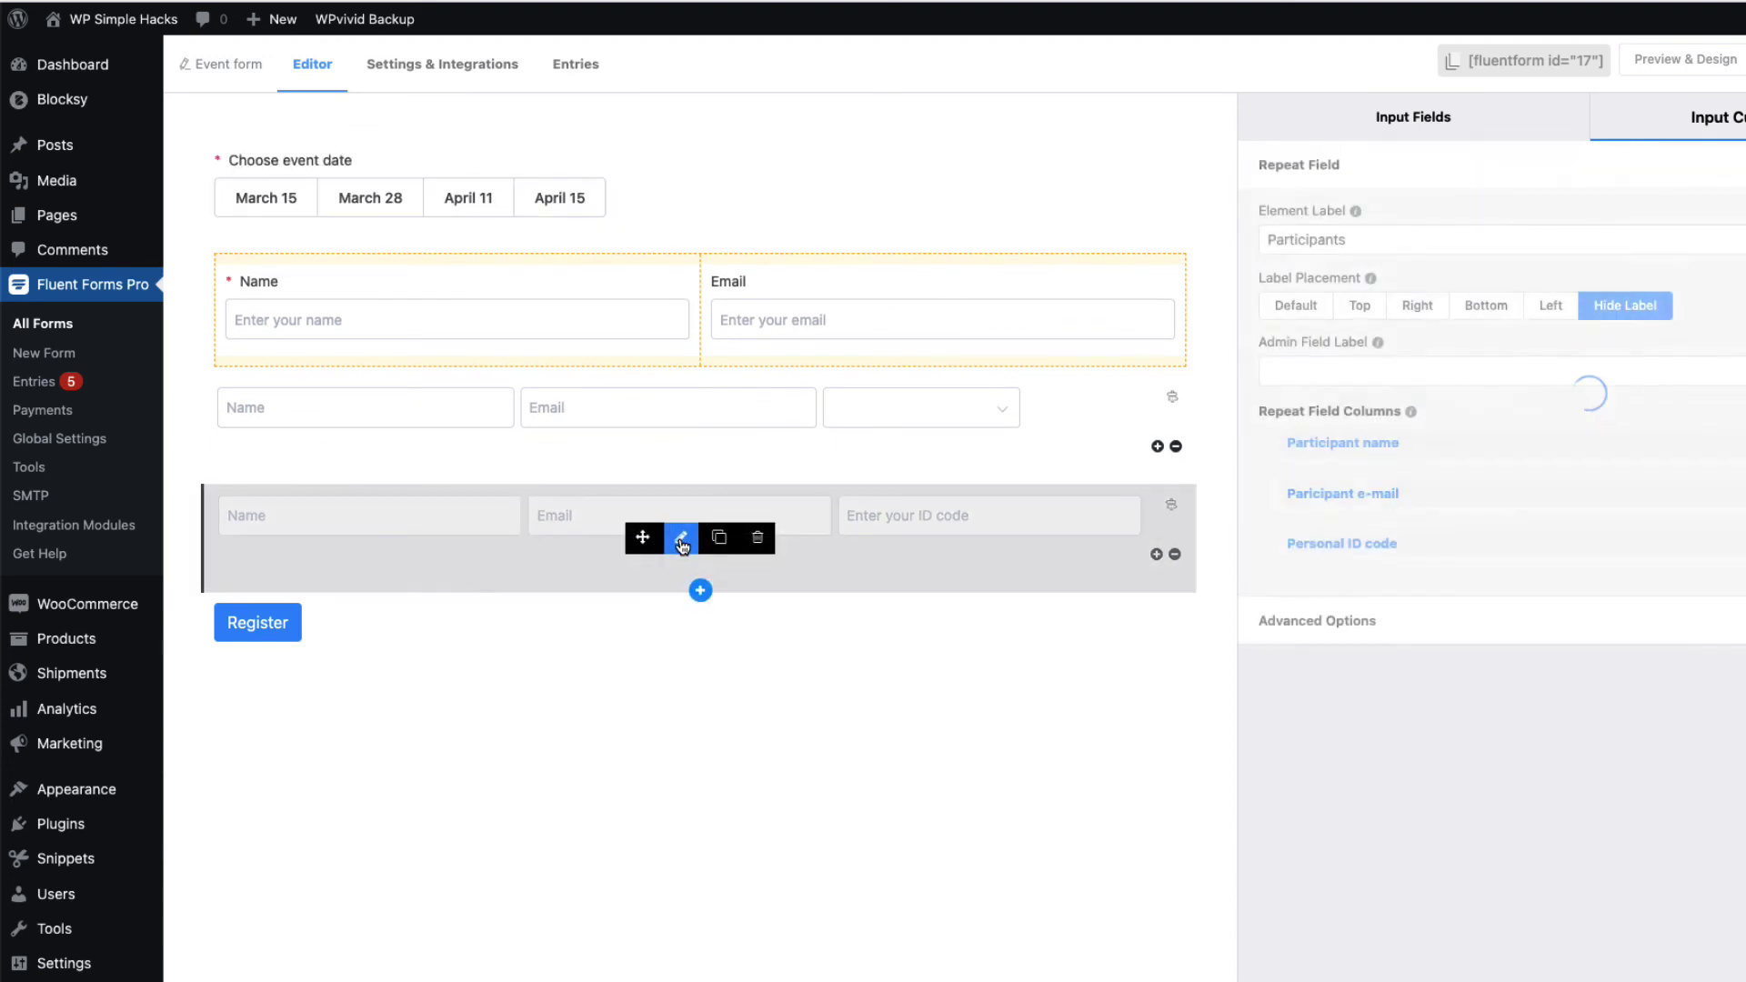
left_click(1499, 624)
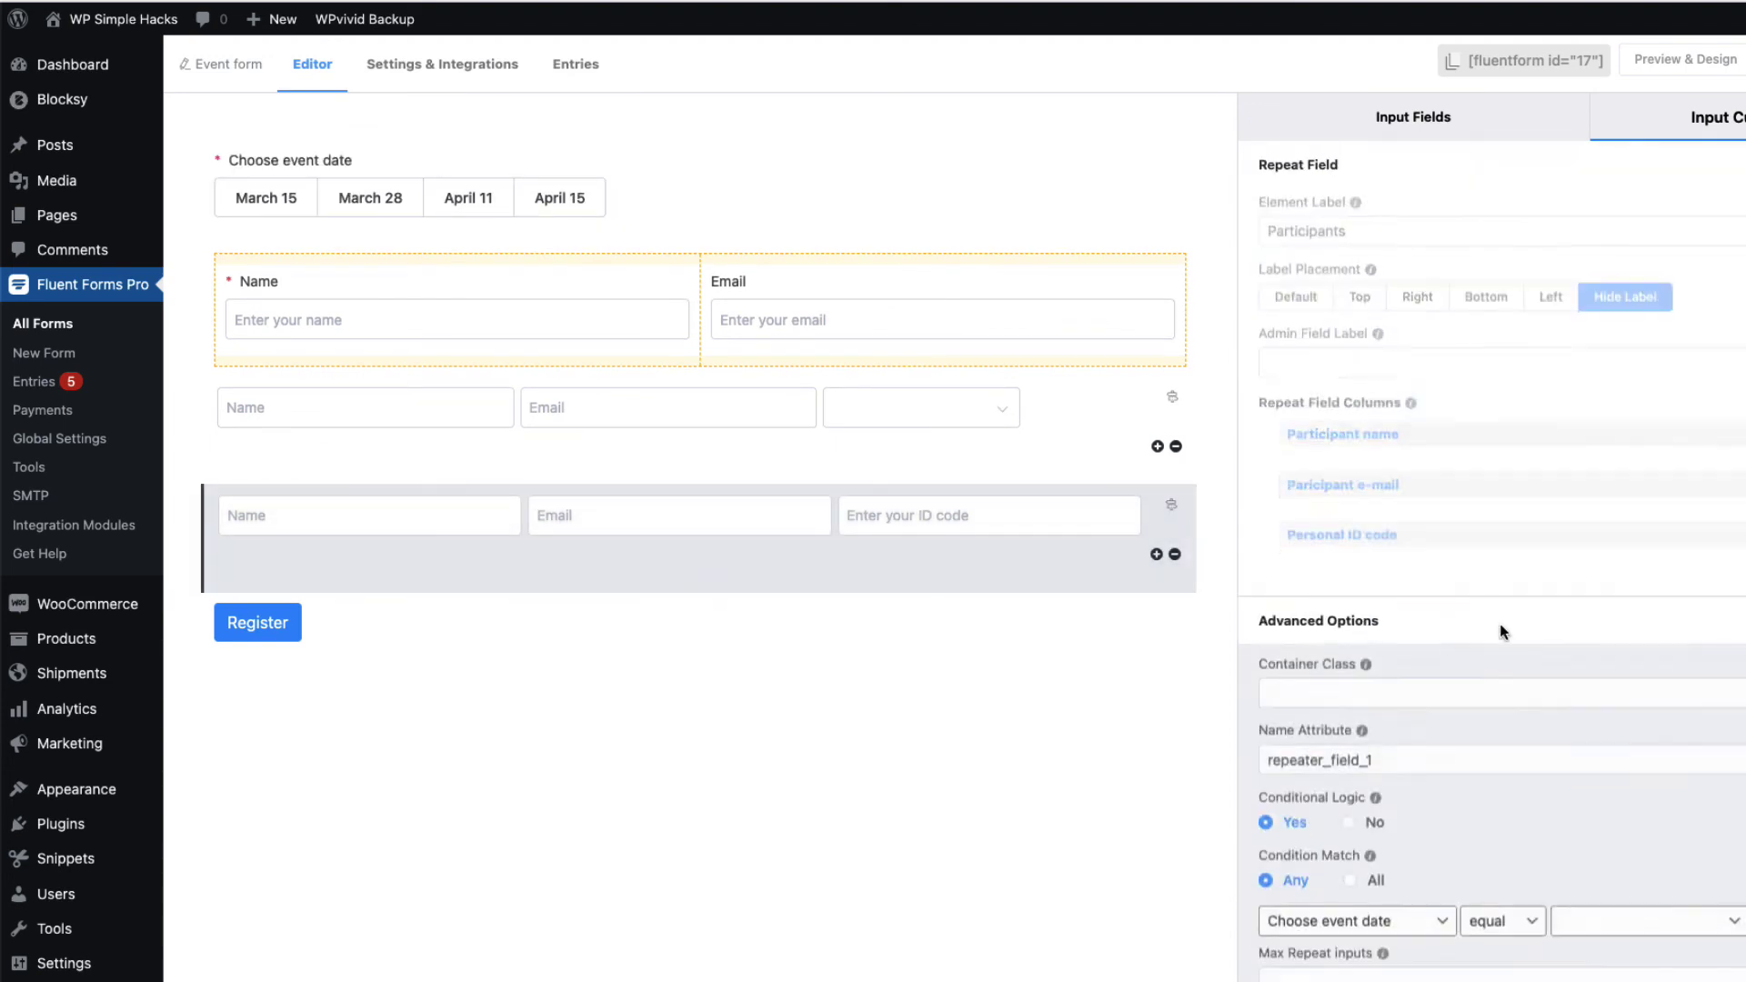
left_click(1619, 515)
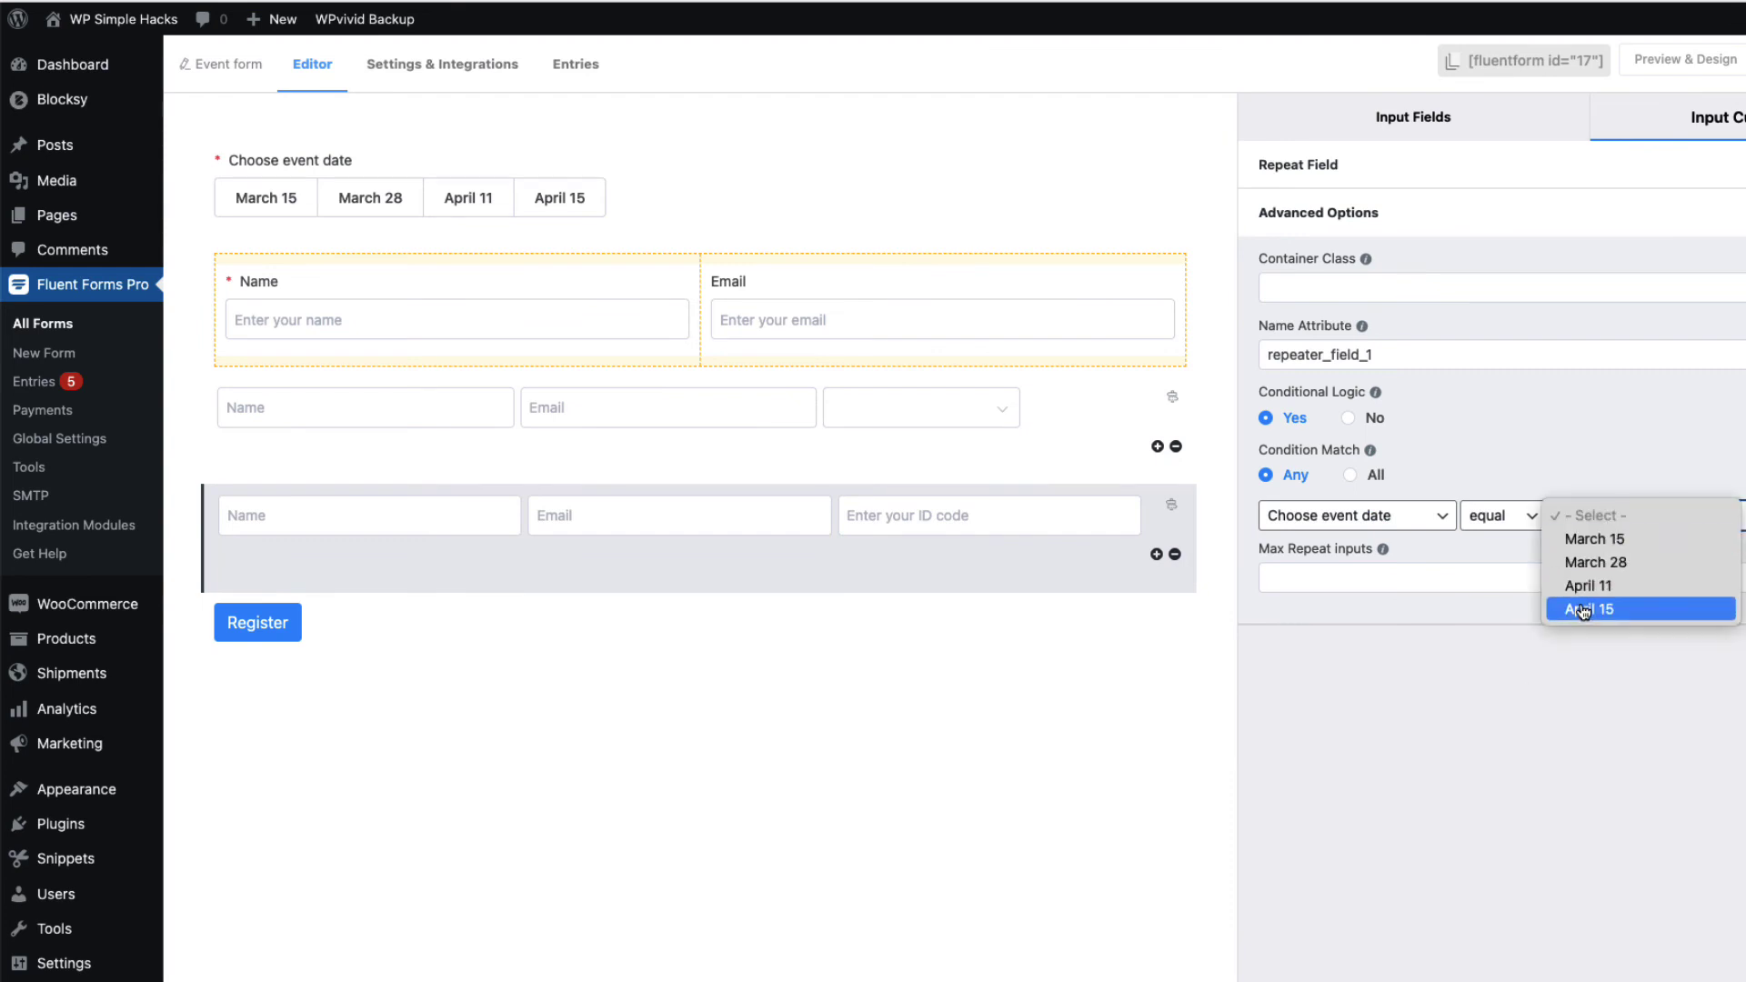
left_click(1586, 712)
key("ctrl+s")
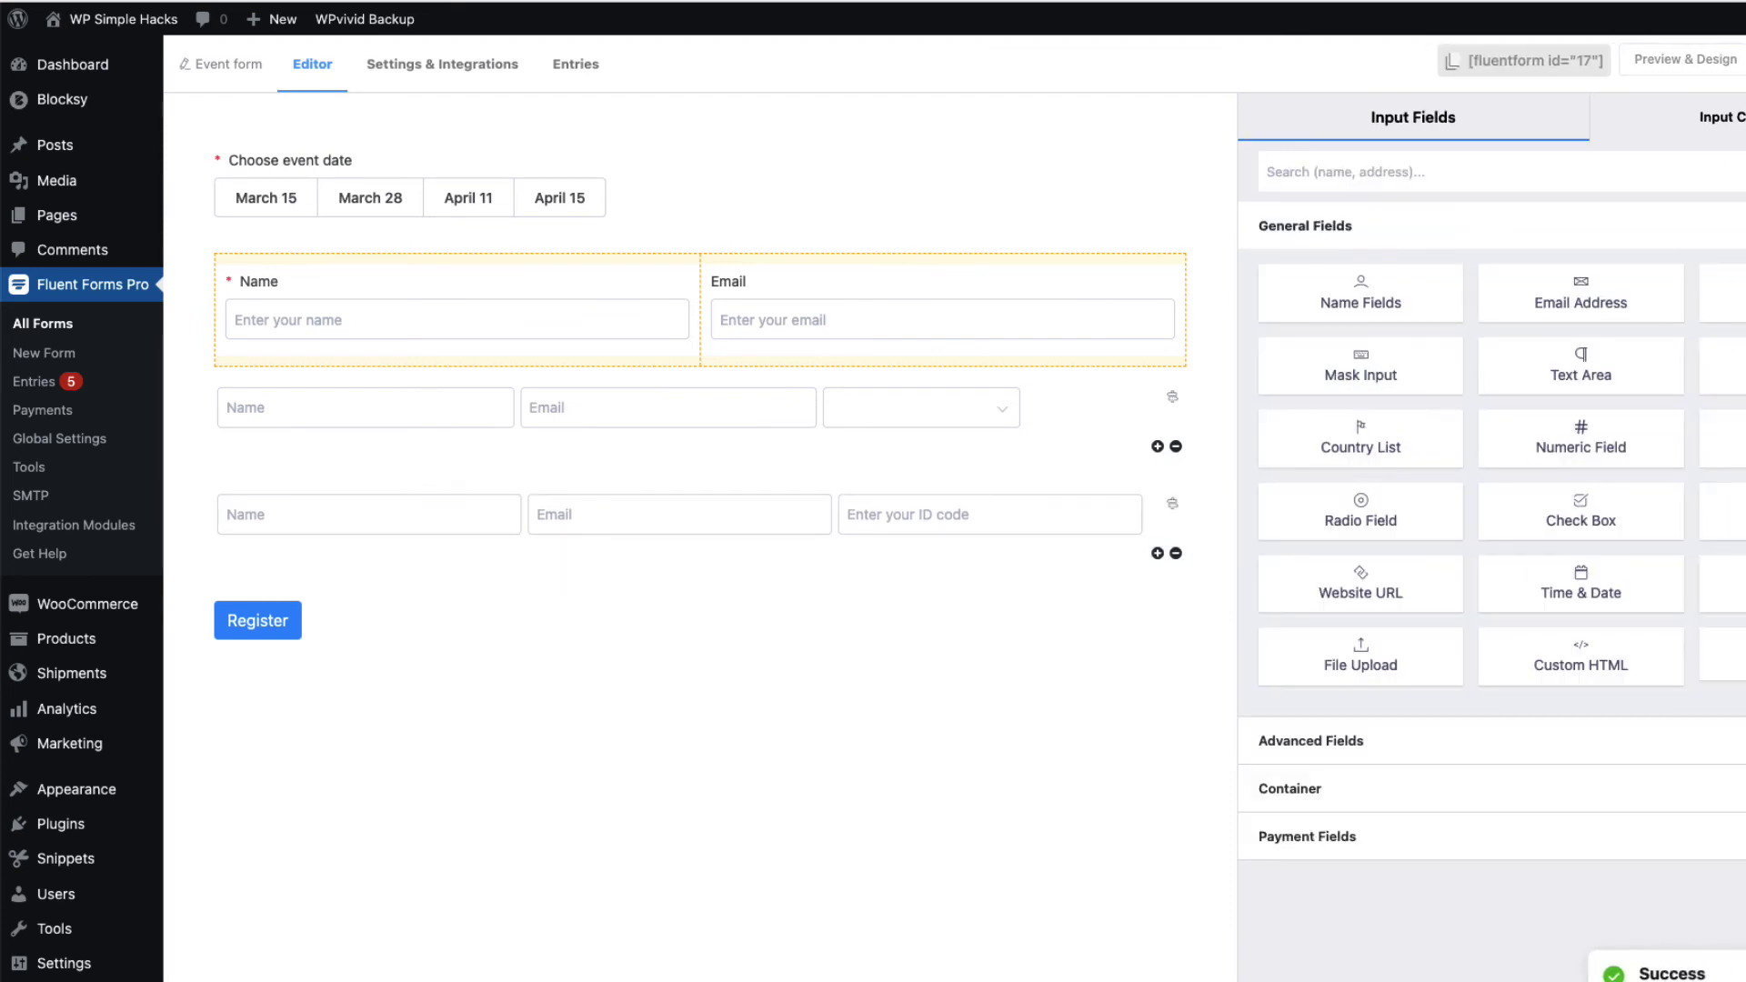
left_click(92, 1)
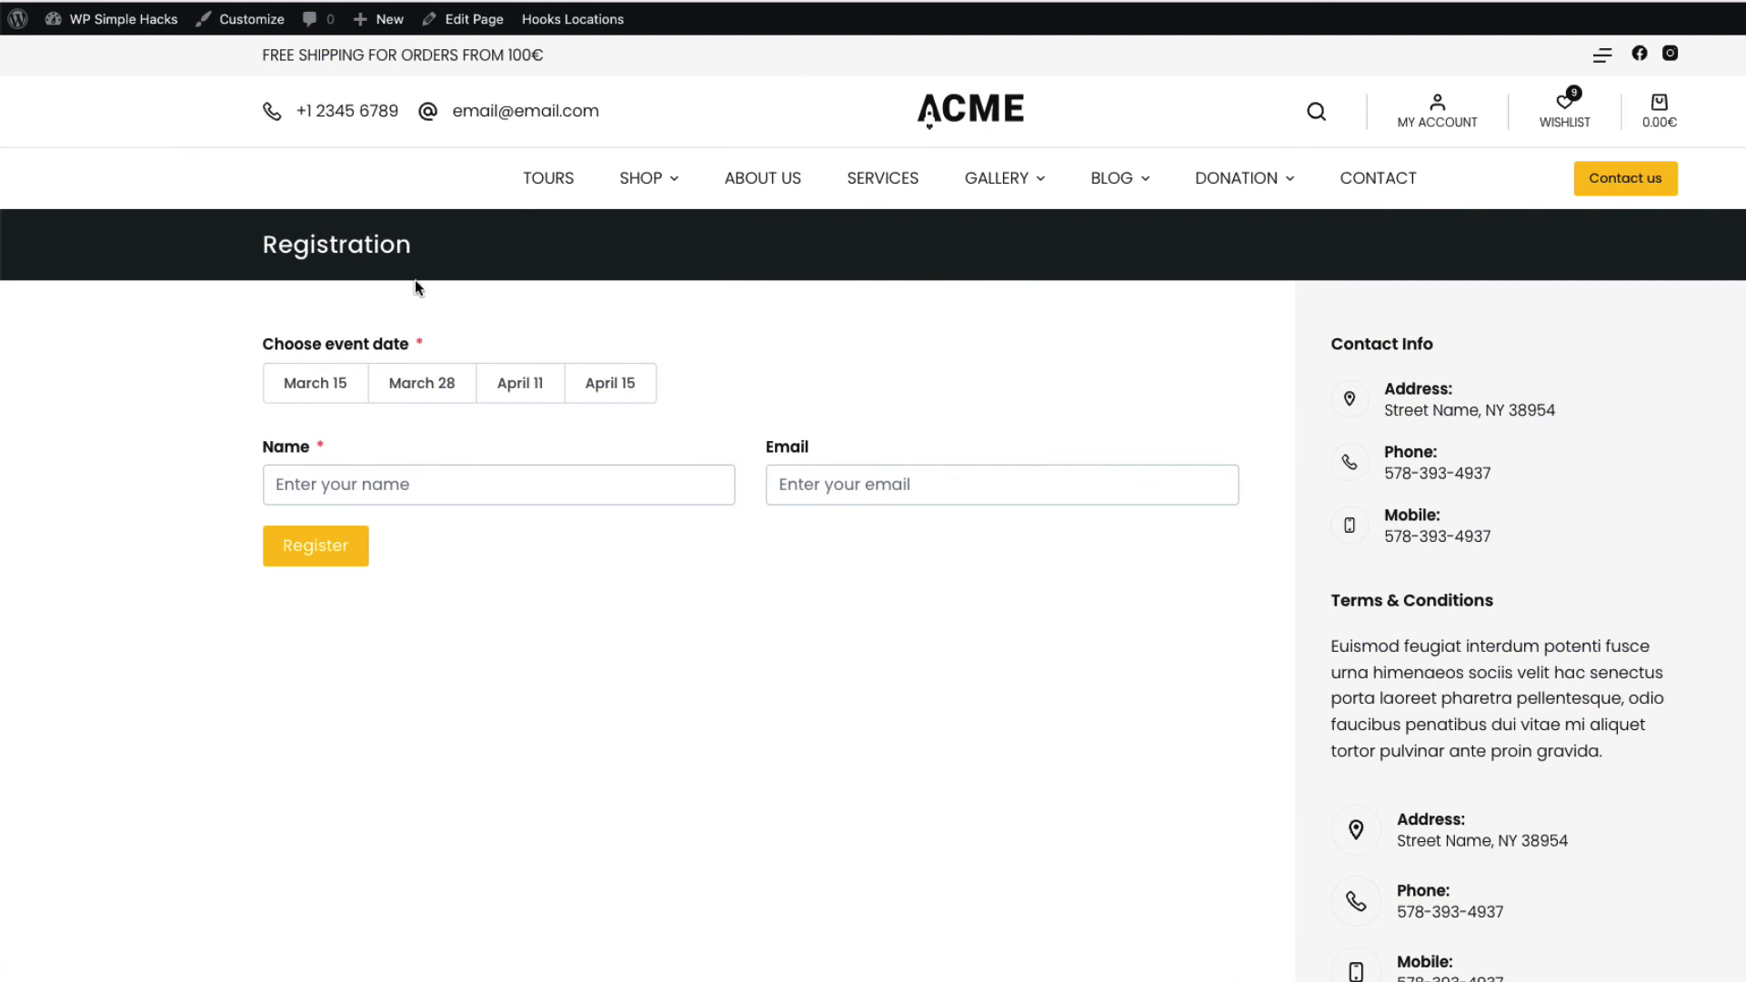
Choose April 15 on the live form to confirm the participant name, e-mail and ID code fields appear
left_click(607, 384)
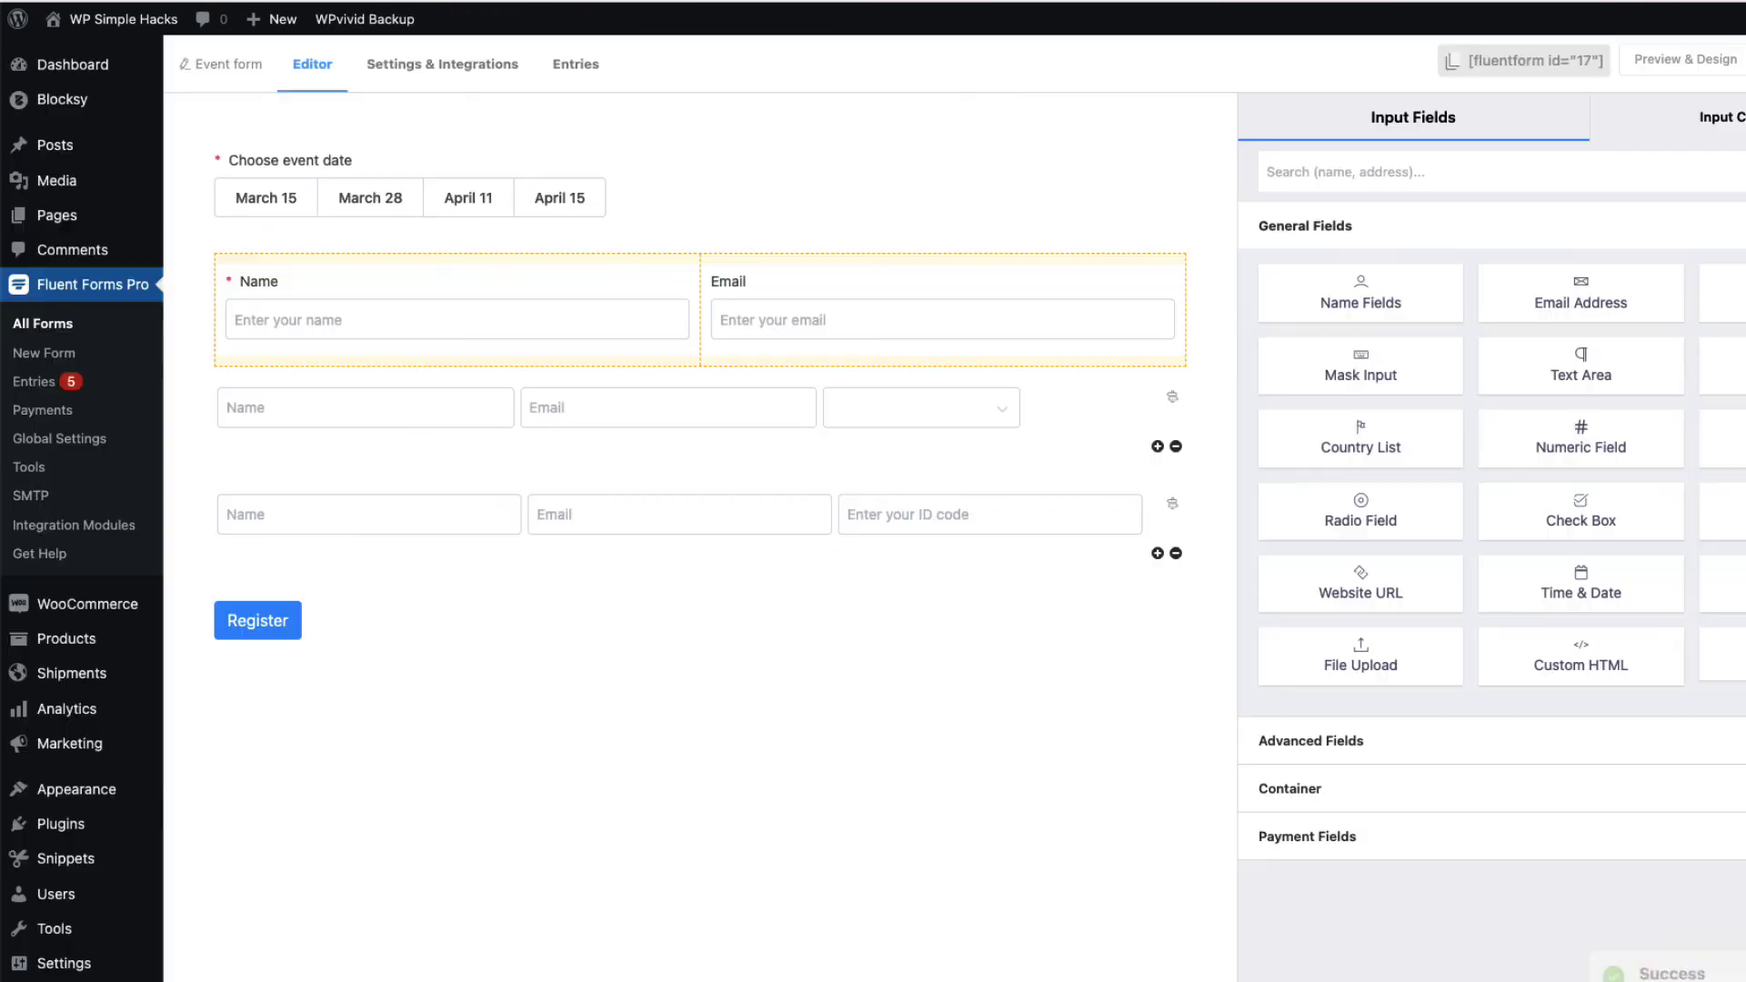
Preselect March 15 as the event date field's default option and save the form
mouse_move(488, 222)
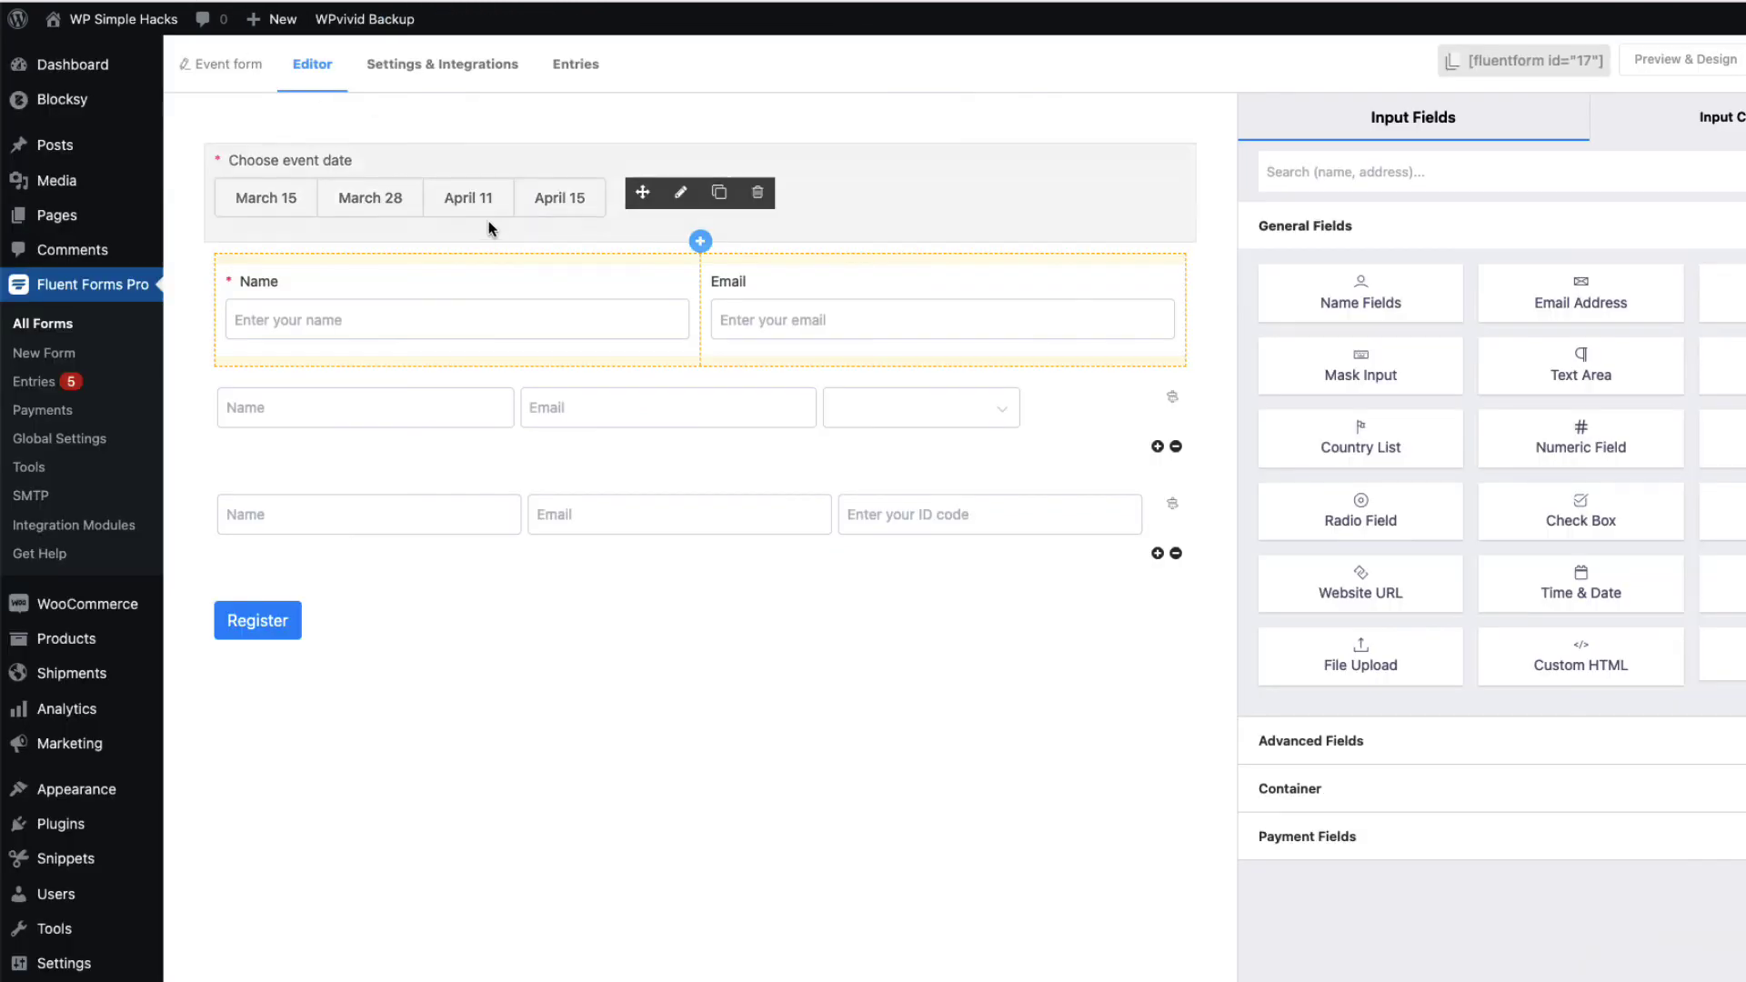
left_click(683, 194)
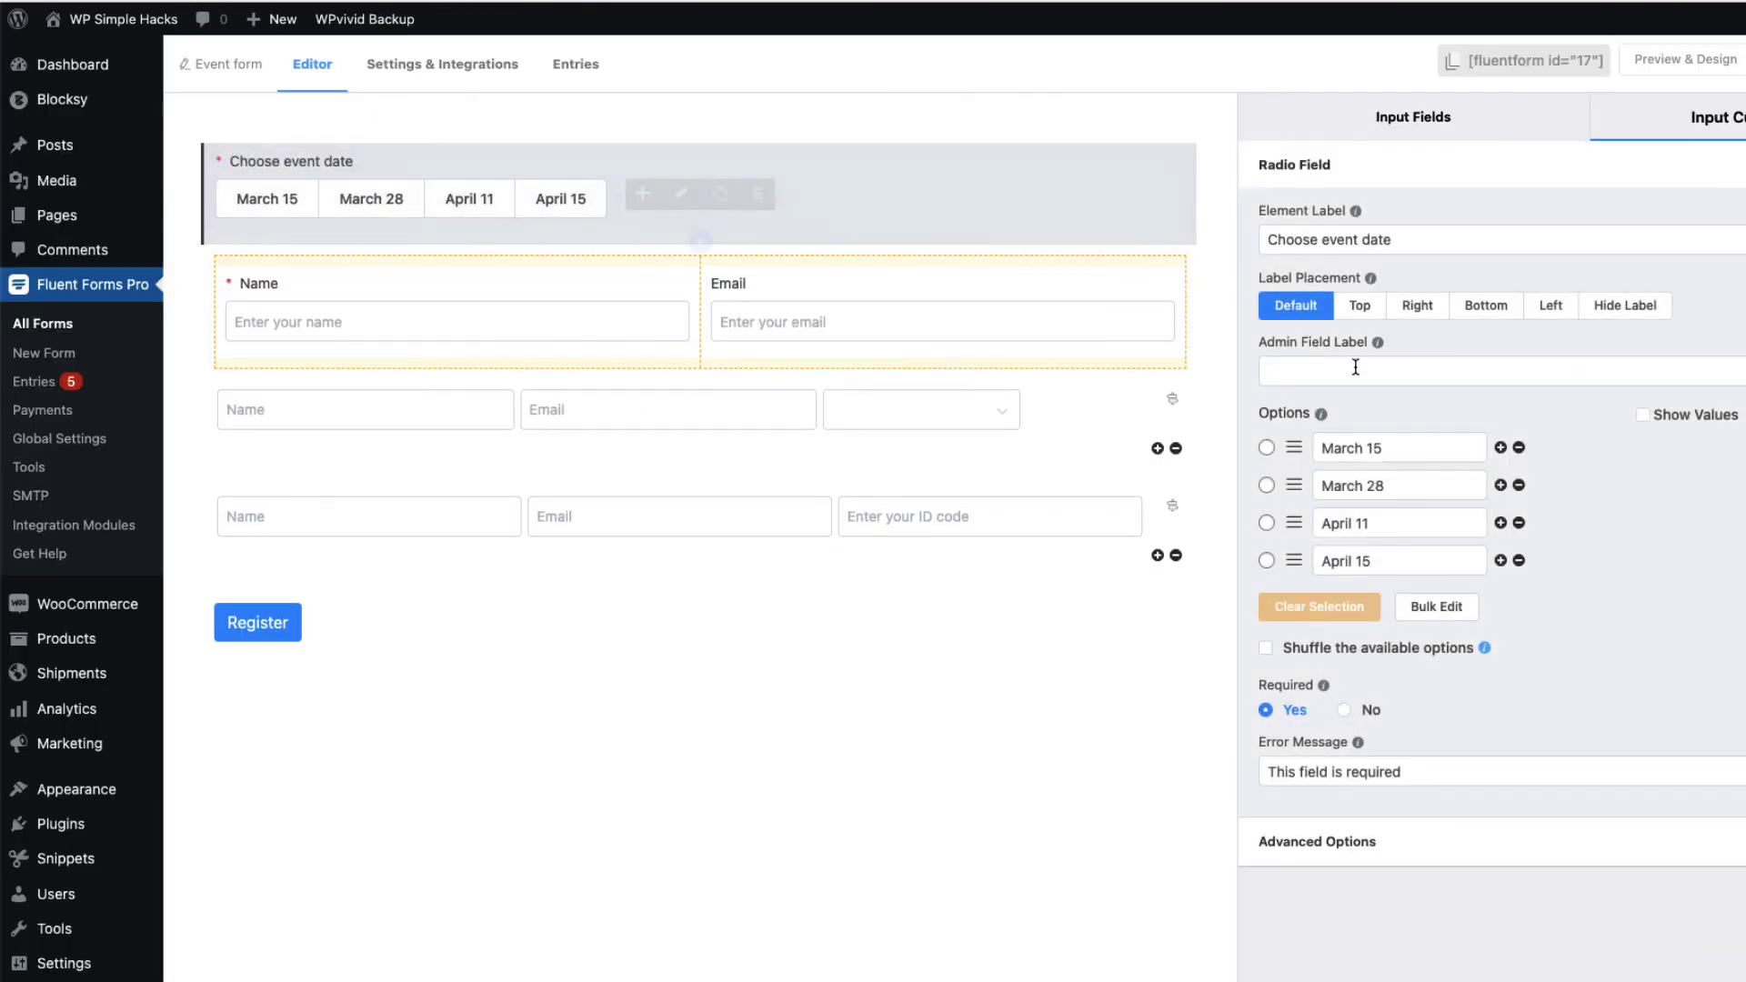
left_click(1266, 448)
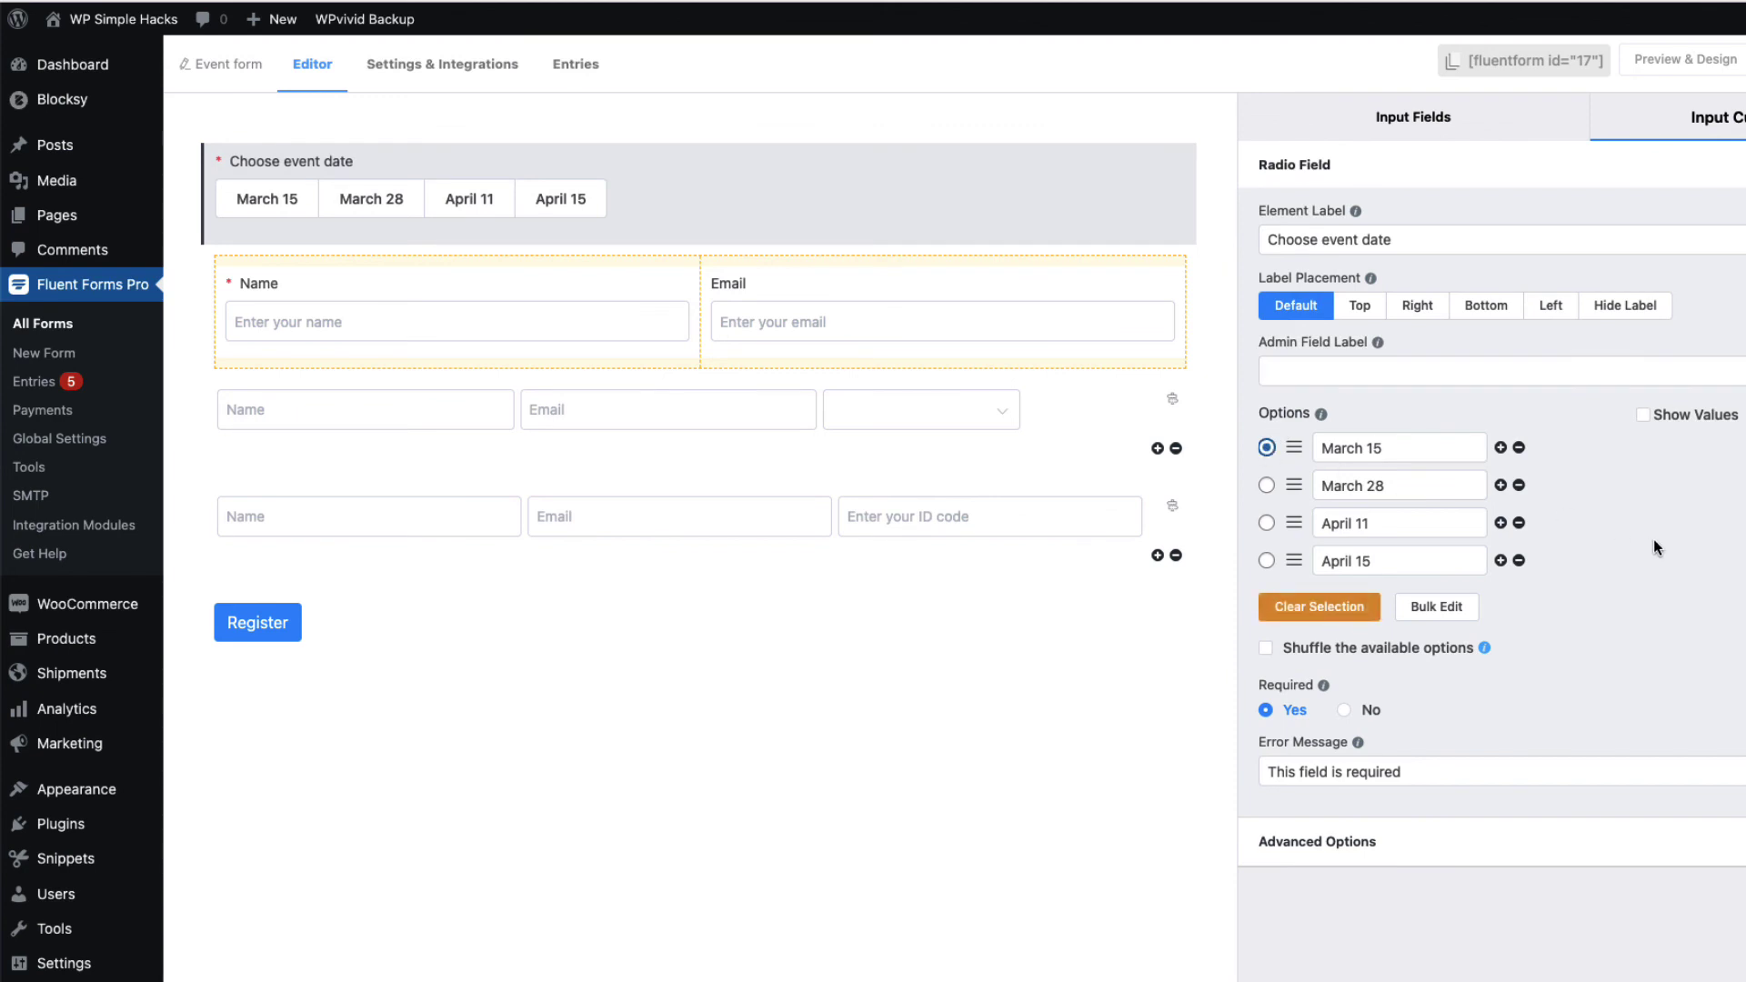
key("ctrl+s")
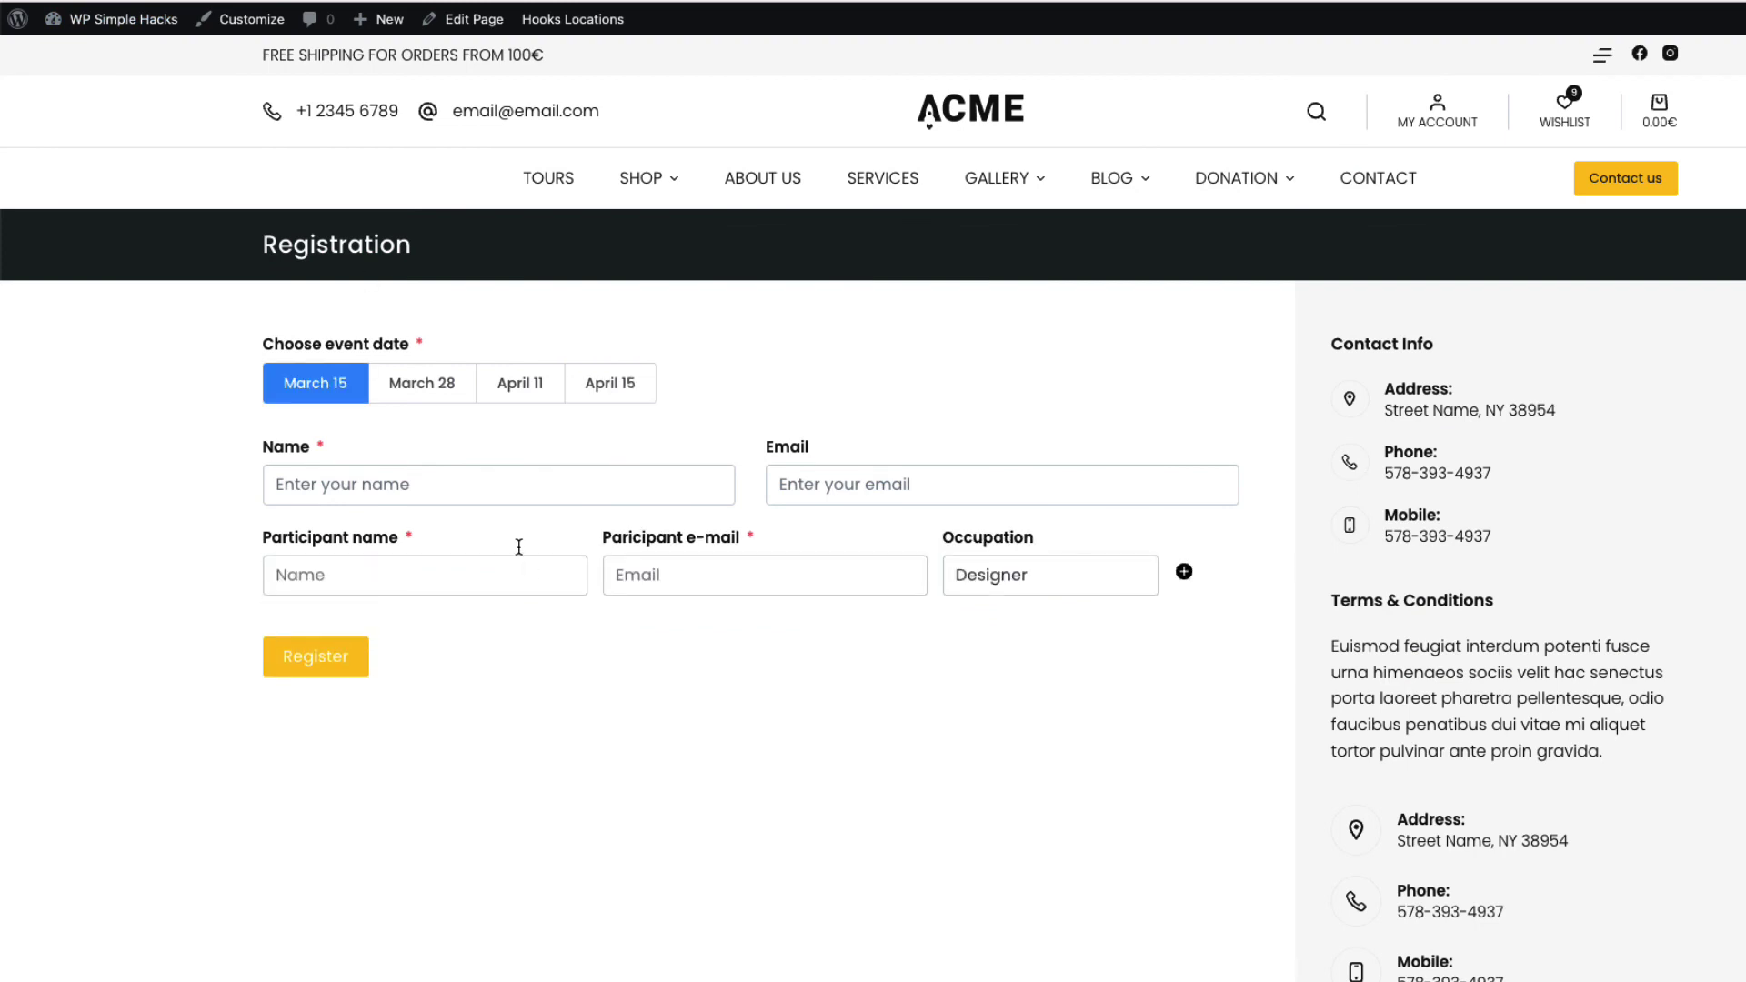
Fill in the registrant's name and e-mail address
left_click(409, 484)
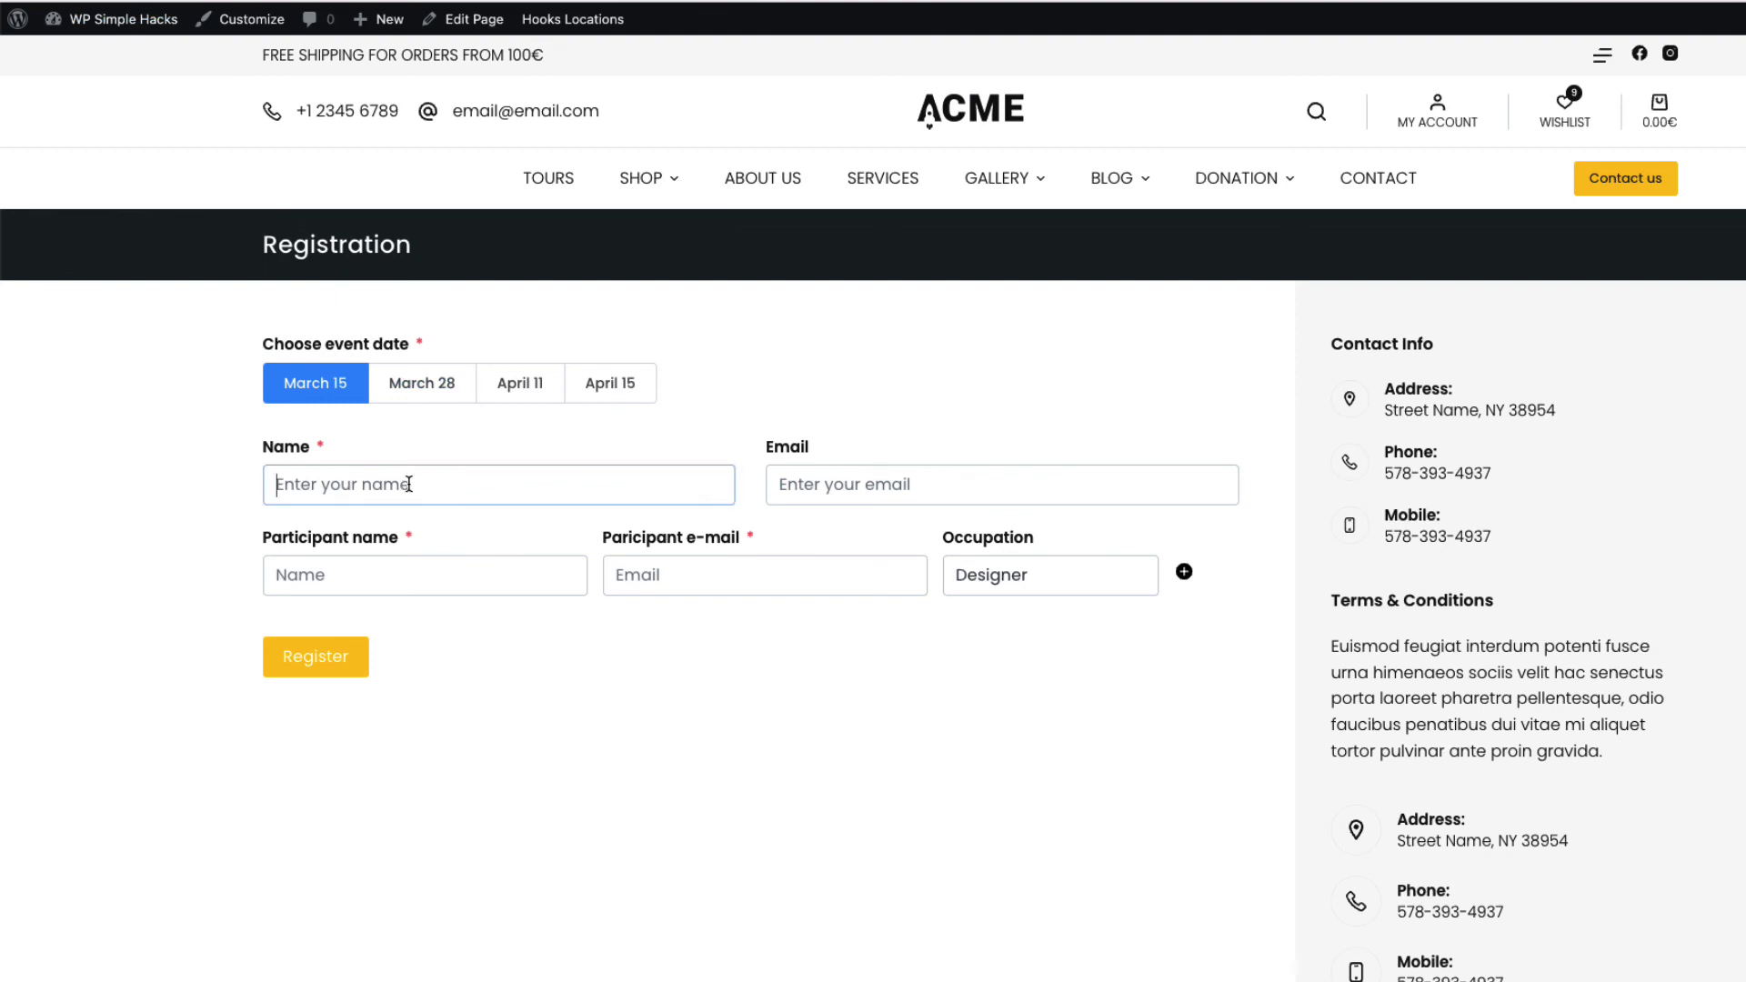
type("Janek")
key("Tab")
type("email@email.com")
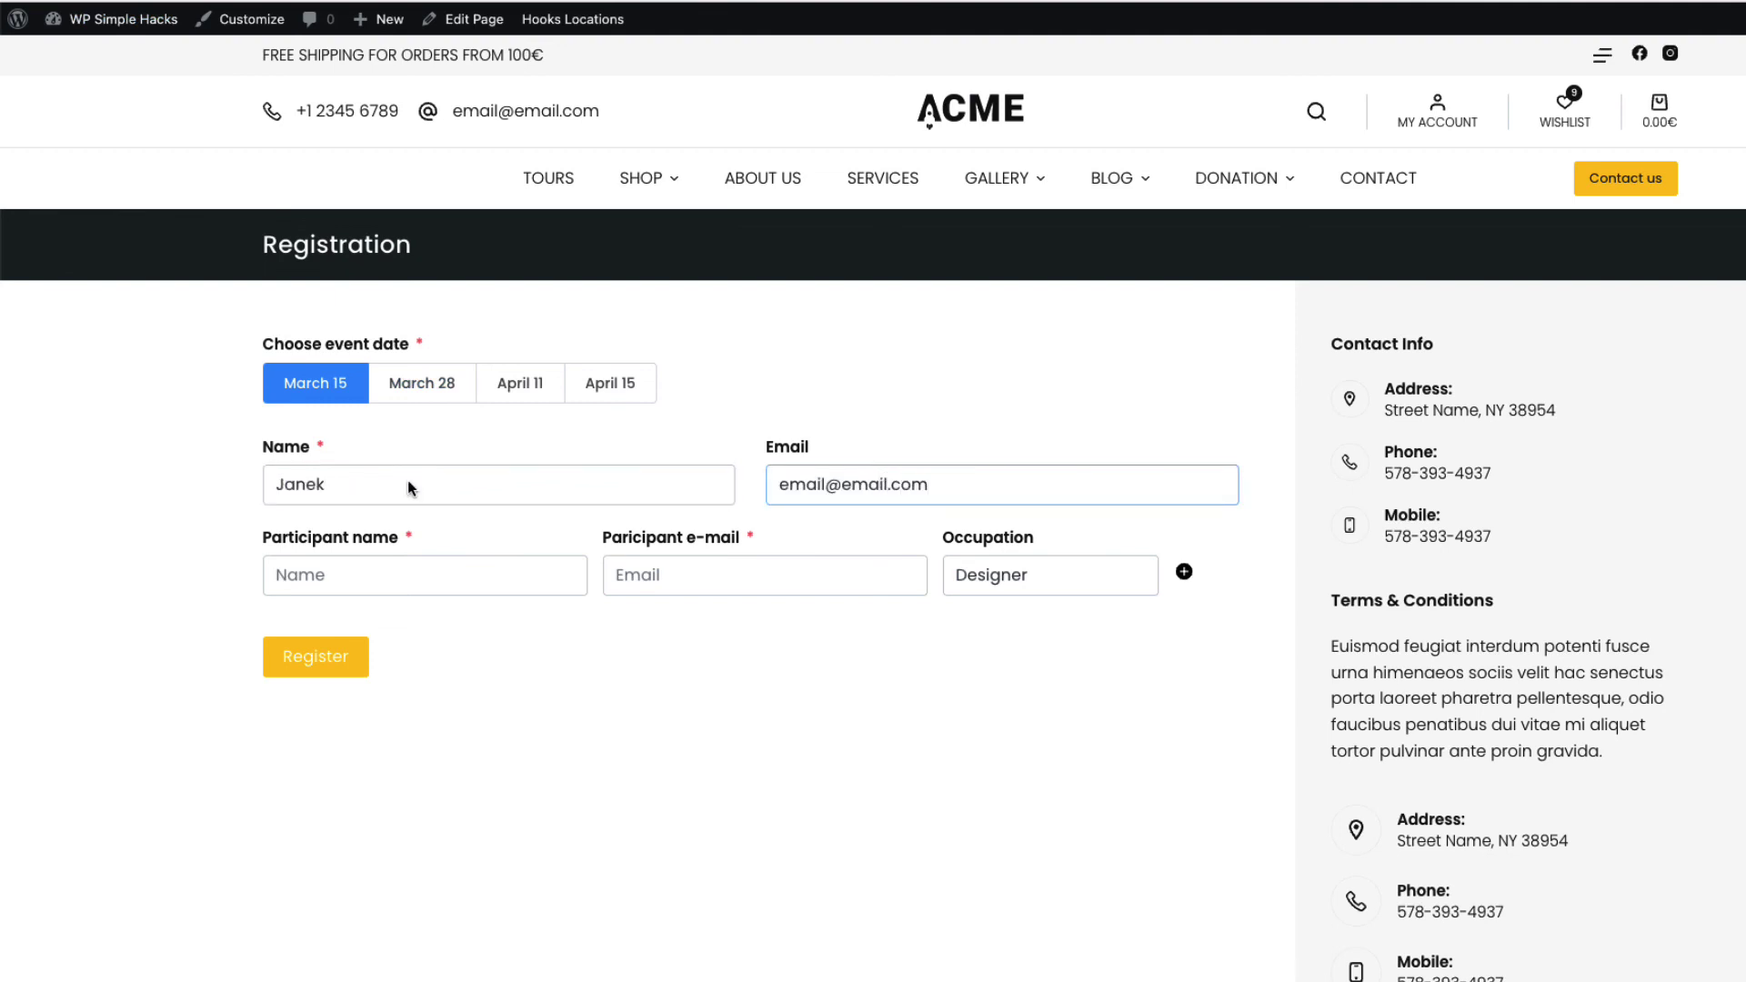
Enter the first and second participants' names and e-mail addresses
left_click(394, 575)
type("Clint")
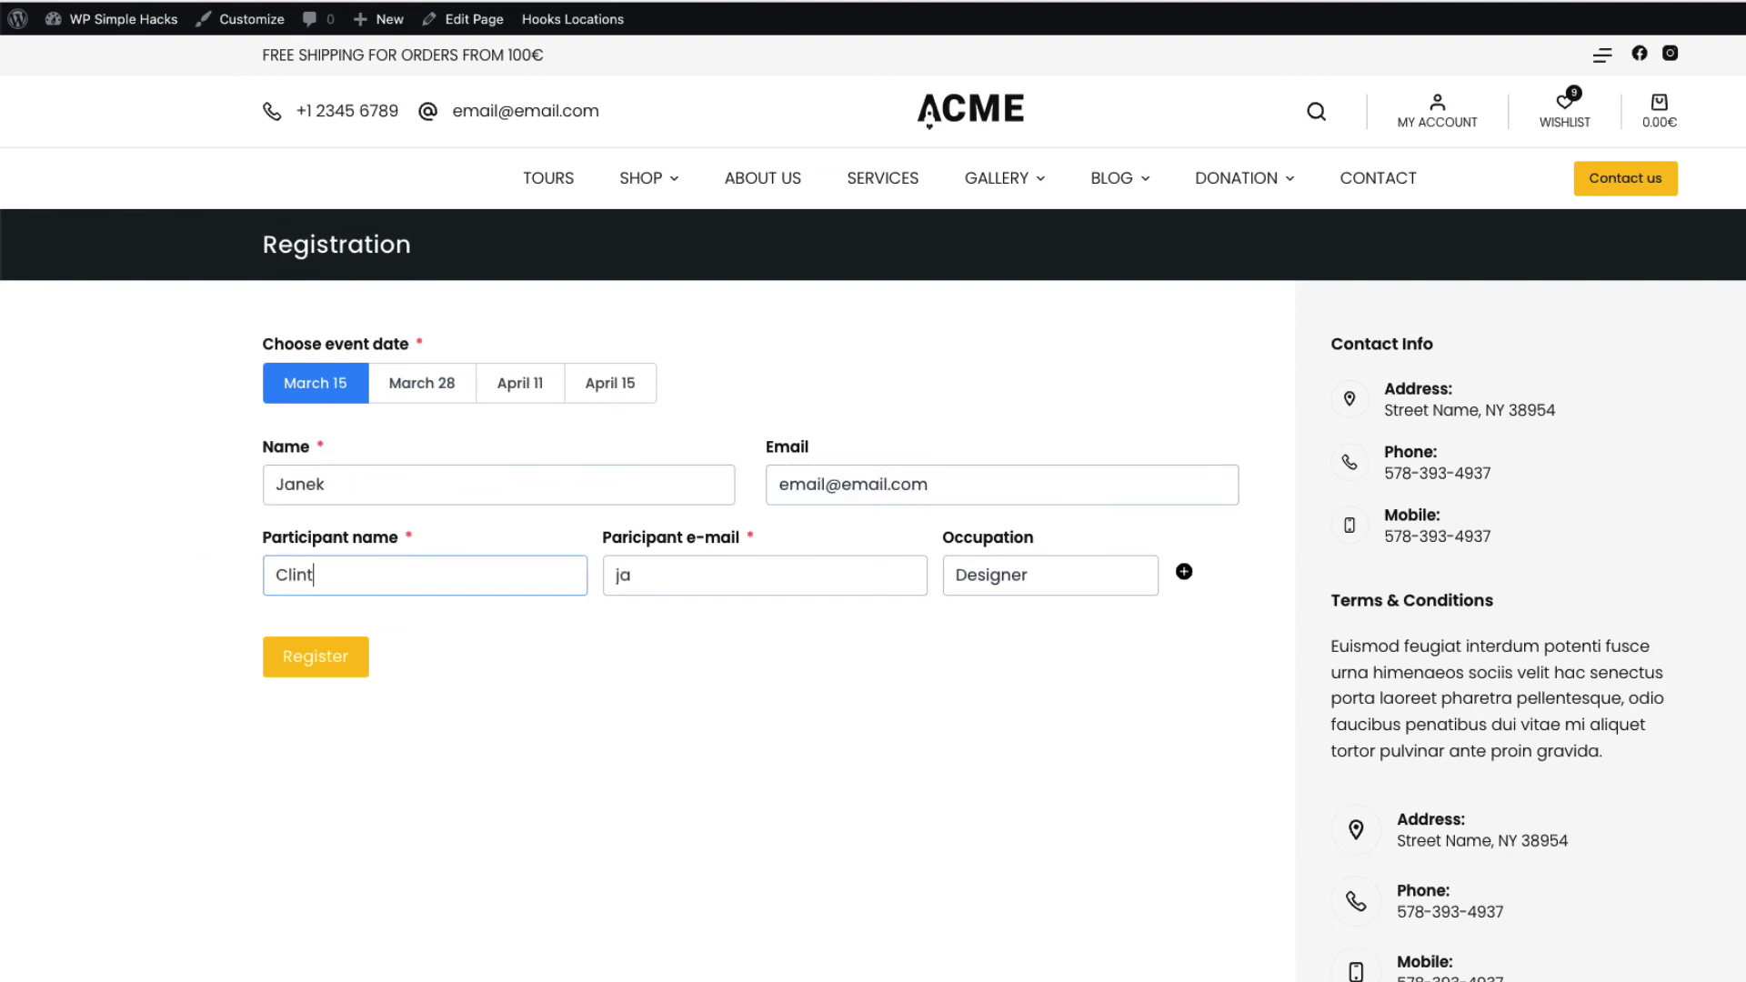
key("Tab")
type("clint@e")
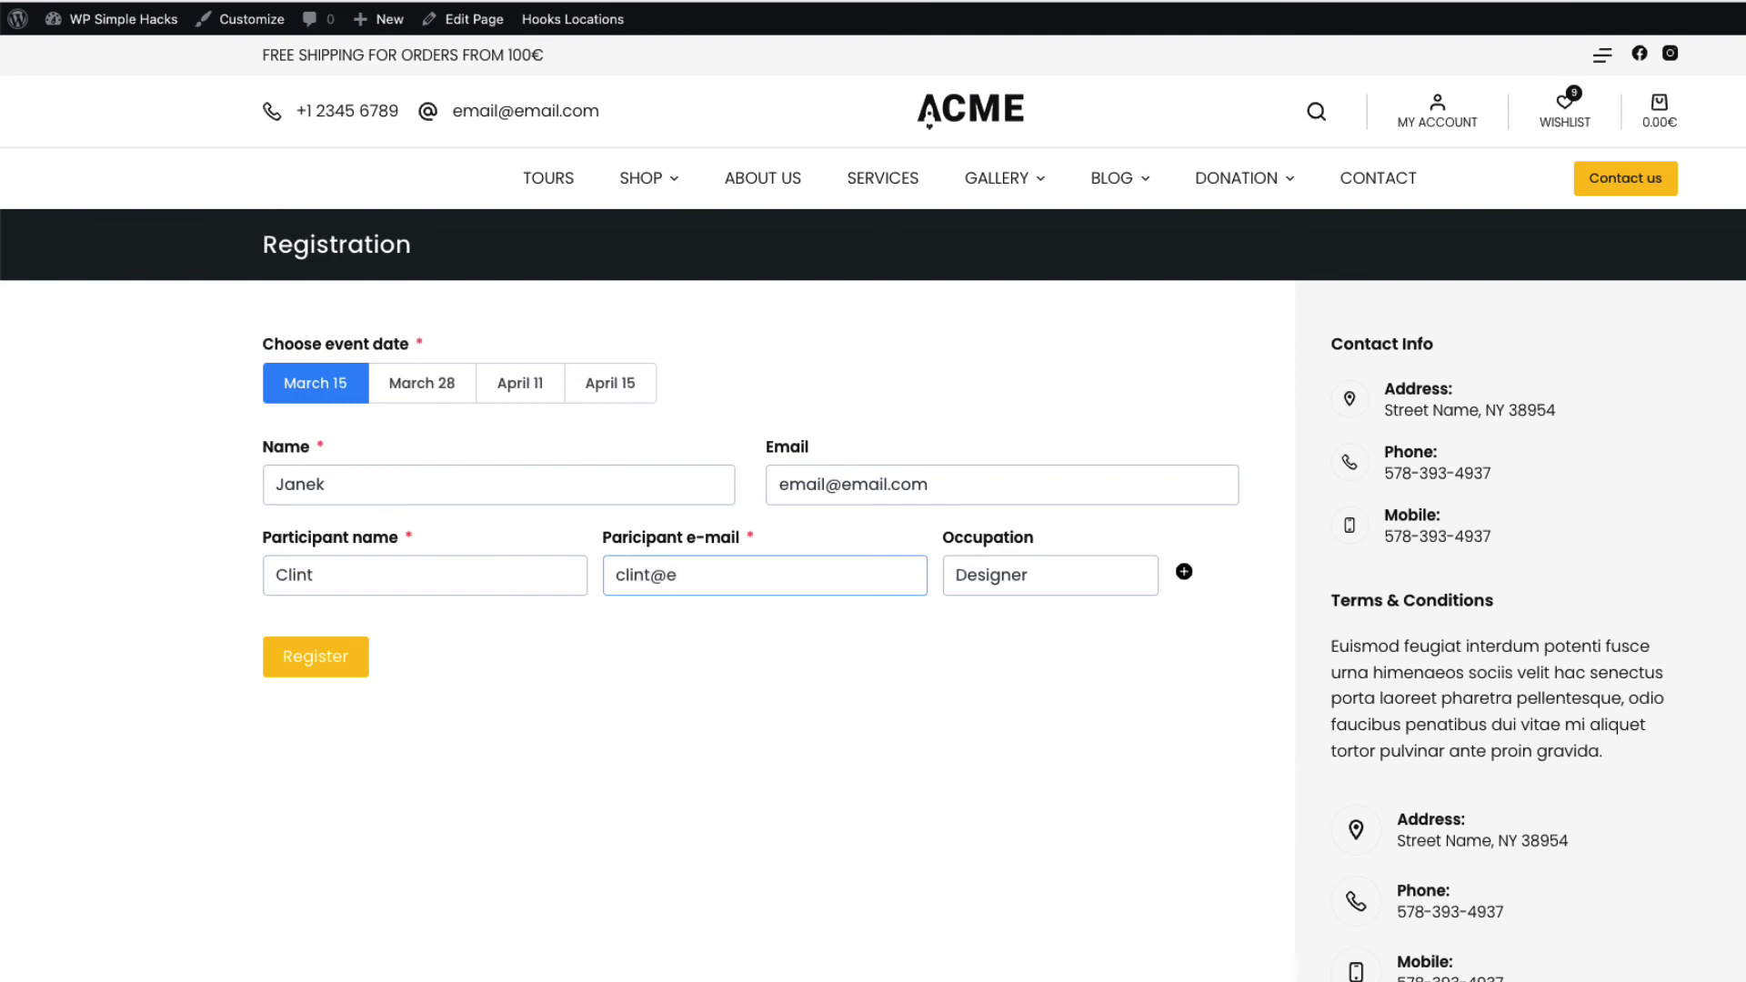
type("astwood.com")
left_click(1185, 573)
left_click(329, 628)
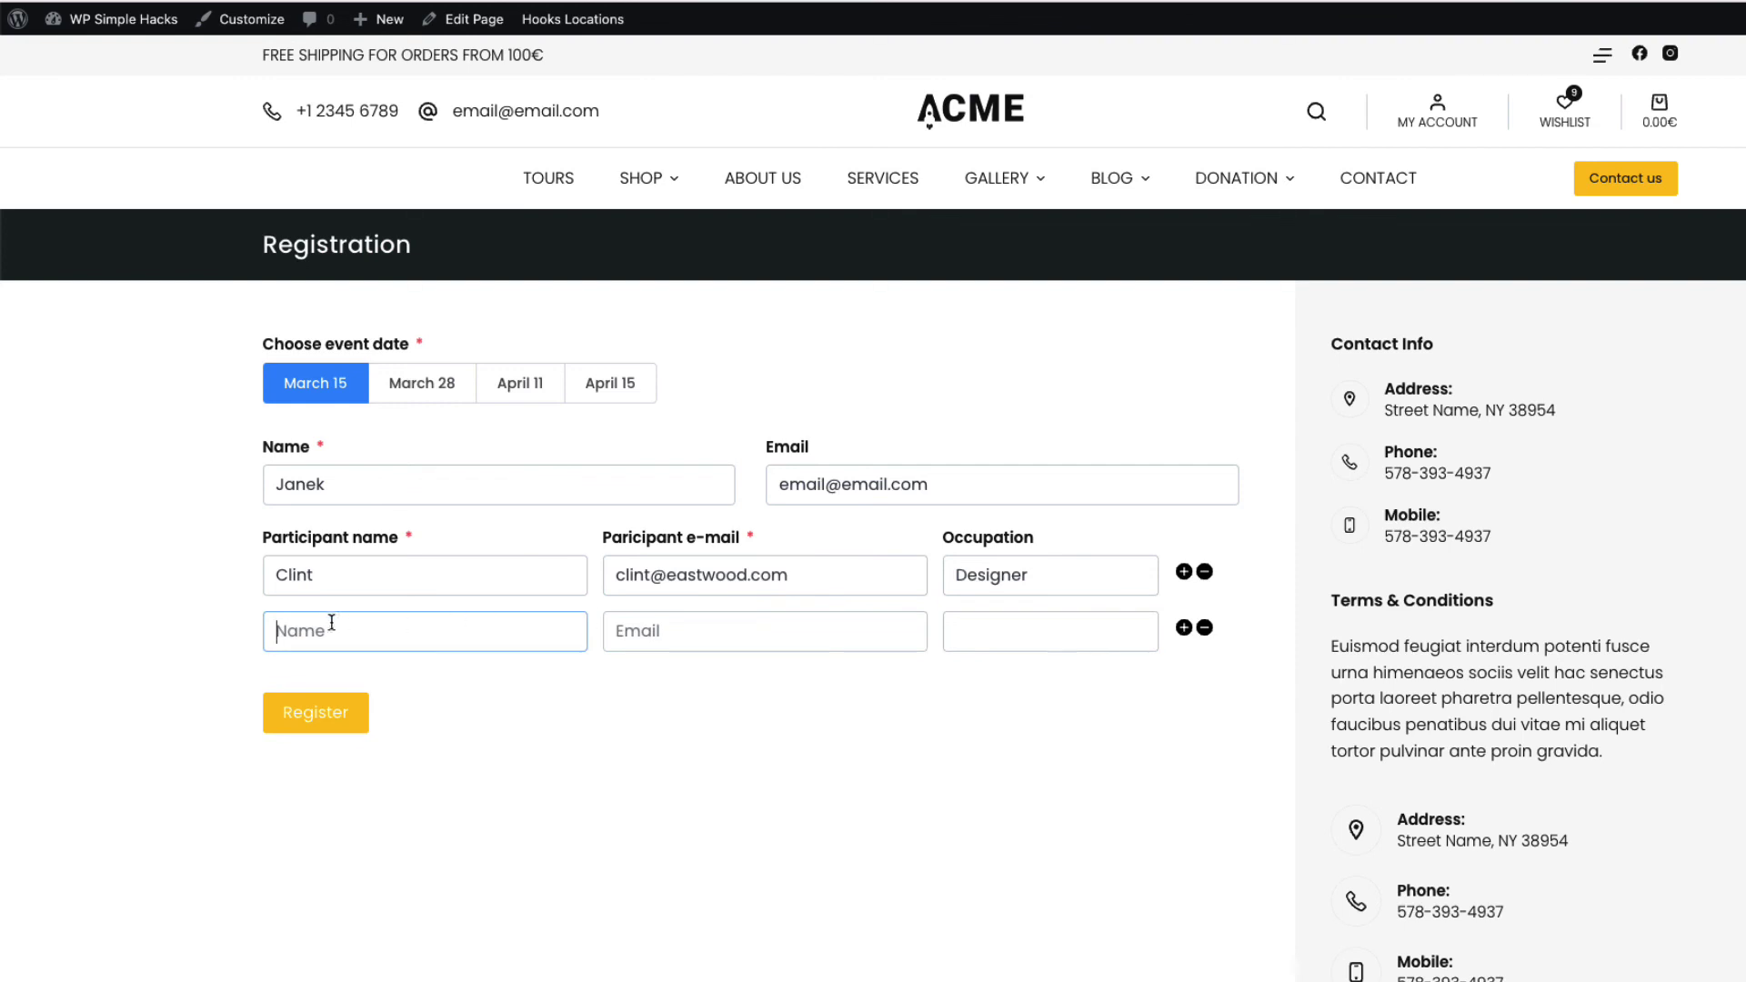
type("Brad")
key("Tab")
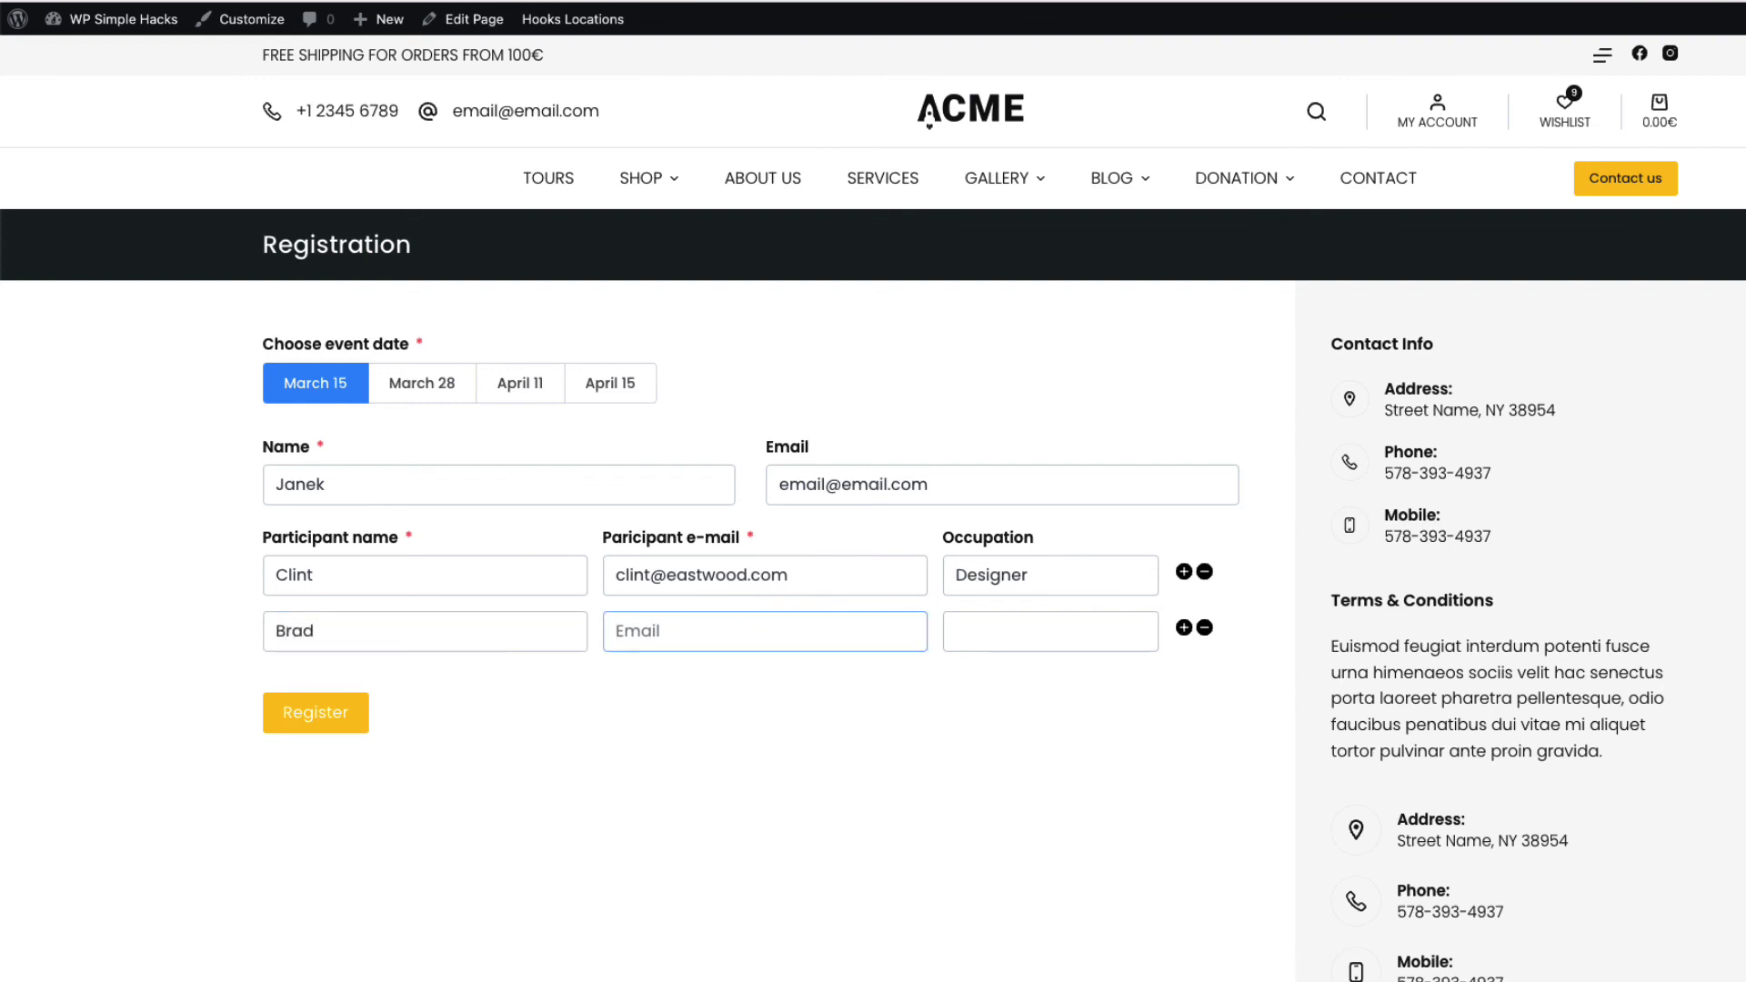
type("brad@pitt.com")
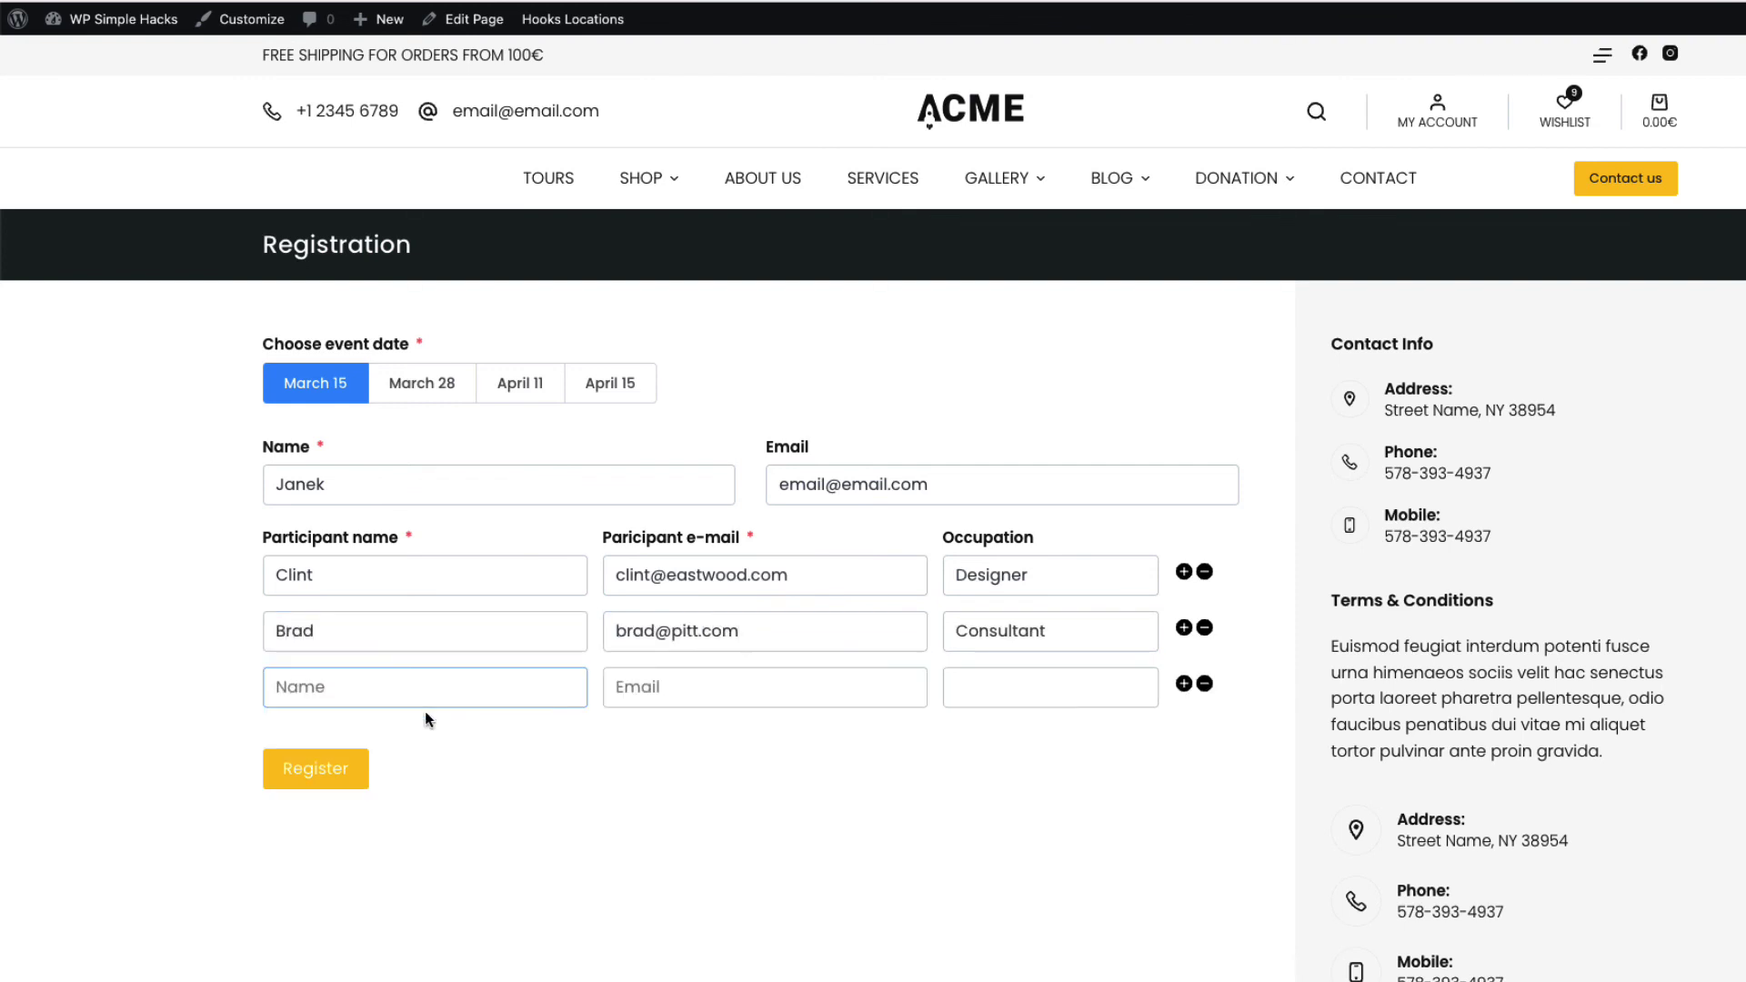
Add a third participant with name, e-mail and Consultant occupation, then submit the registration
left_click(389, 683)
type("Barack")
key("Tab")
type("barack@")
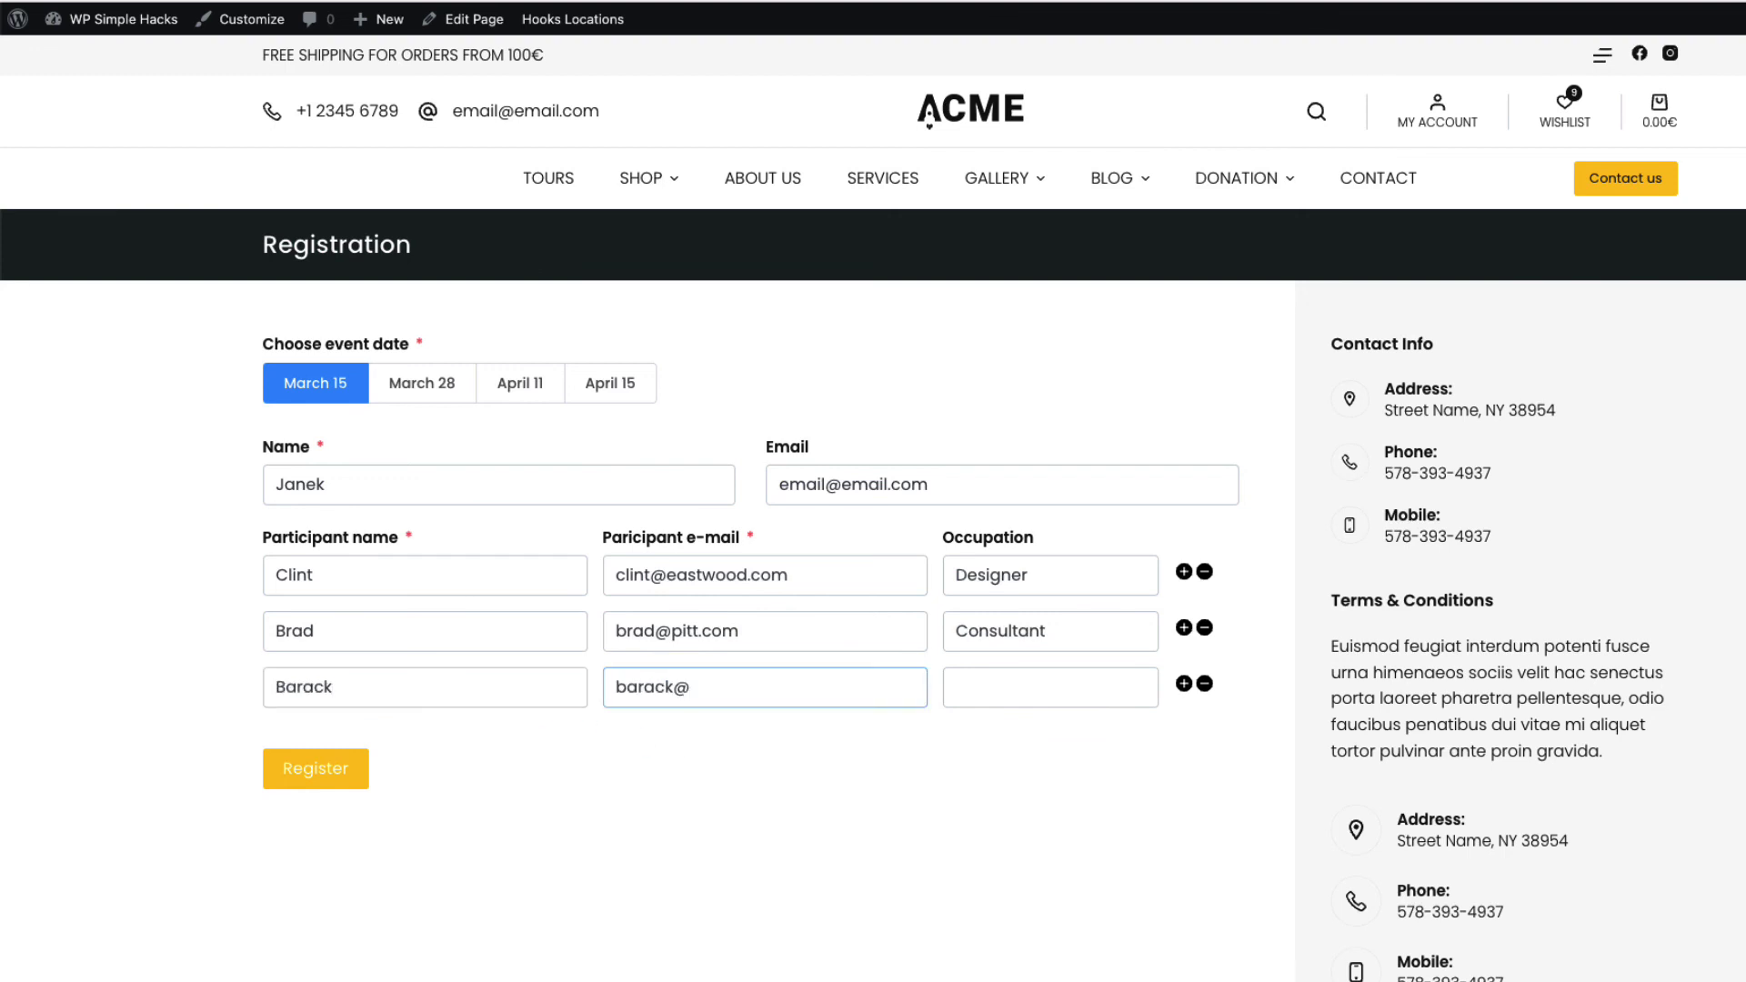
type("obama.com")
left_click(1019, 701)
left_click(1006, 740)
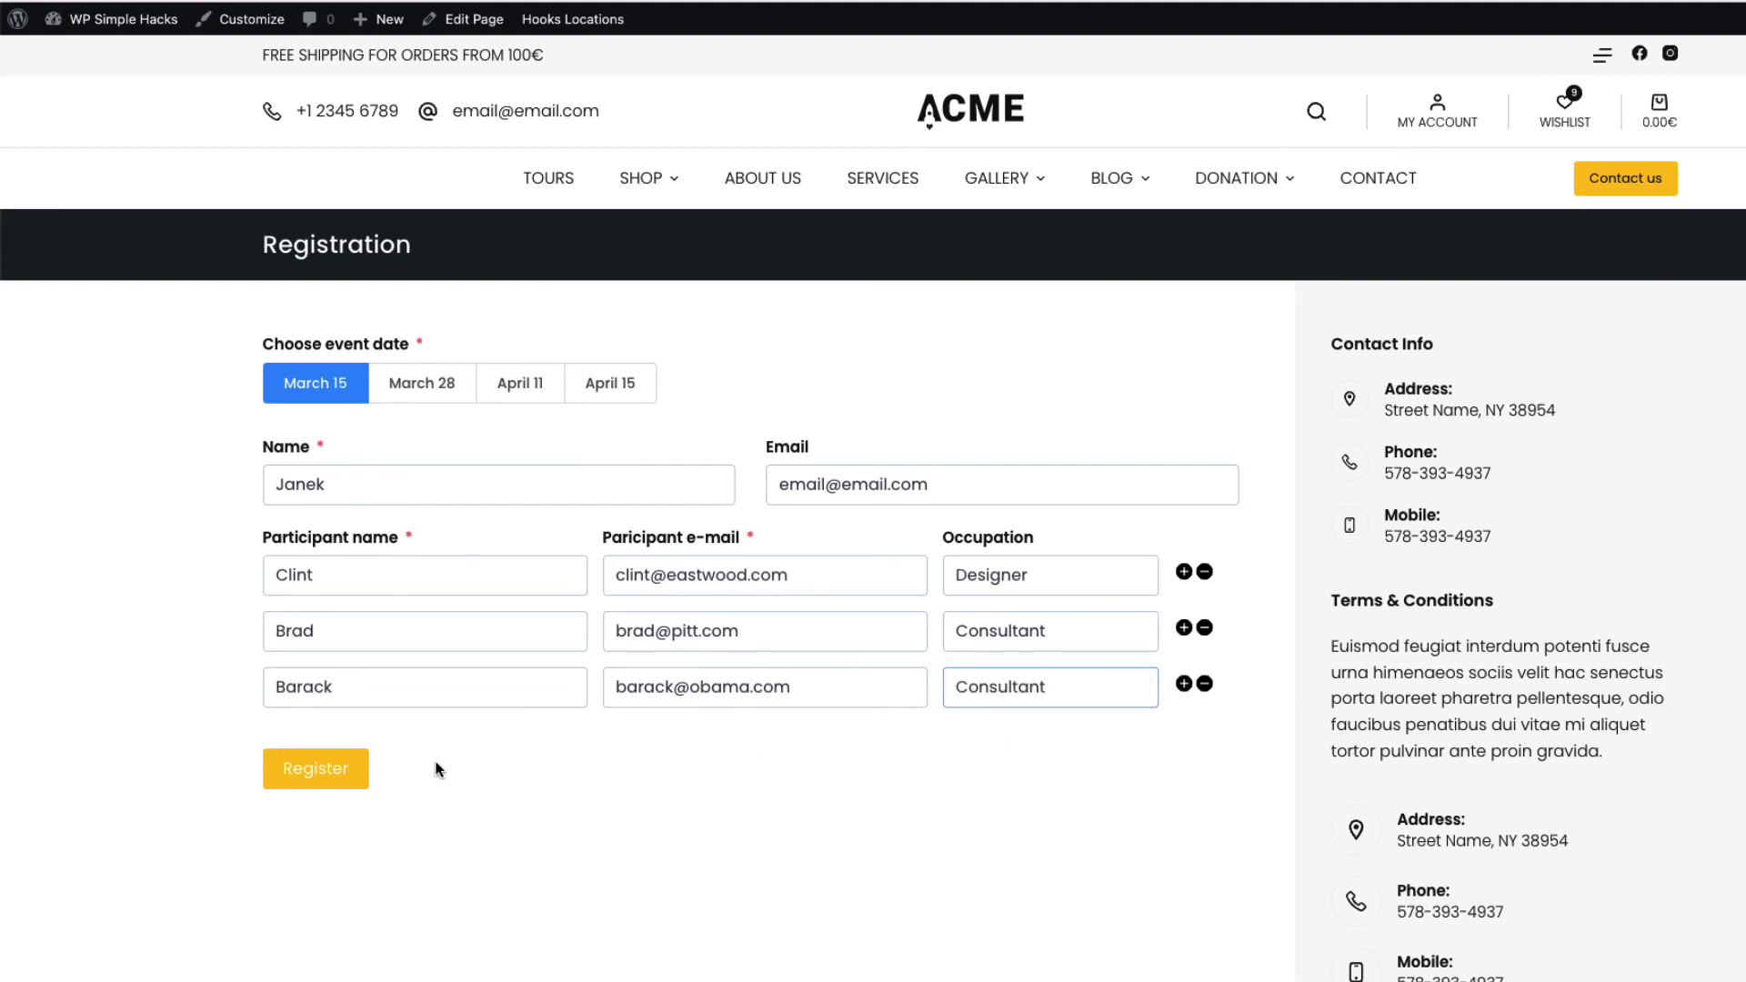
left_click(320, 769)
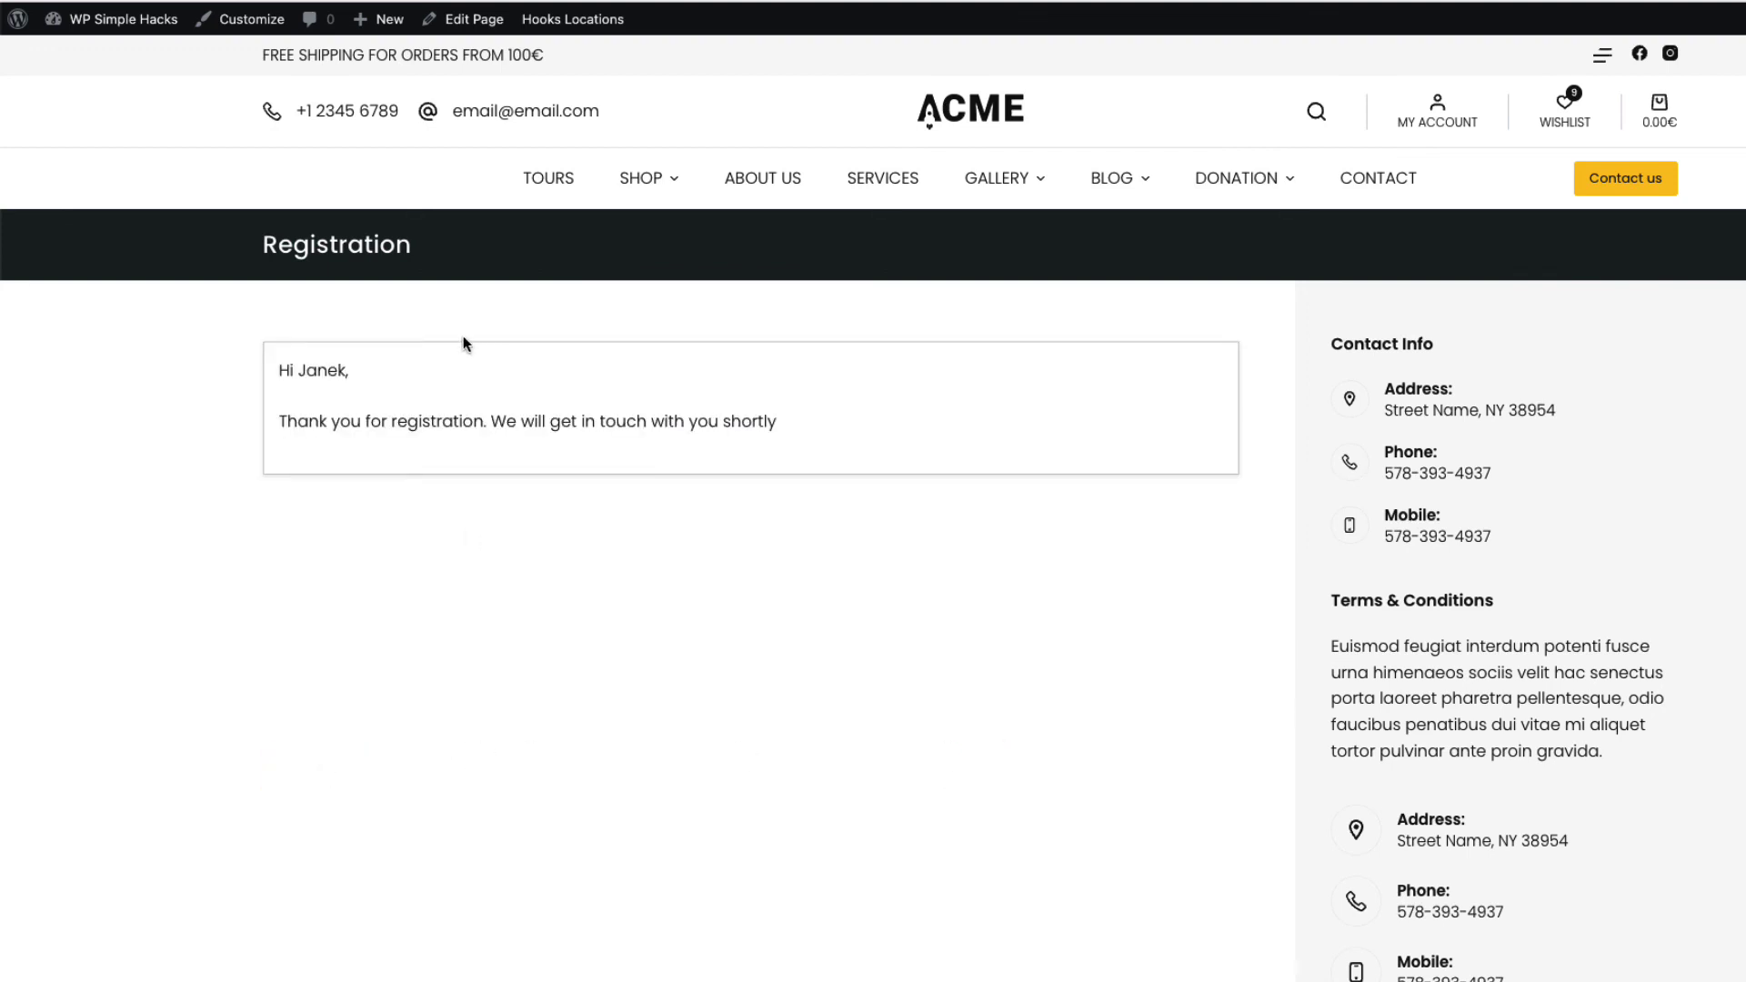
Open the Event registration email in MailHog and highlight its three participant rows
left_click_drag(791, 429, 276, 367)
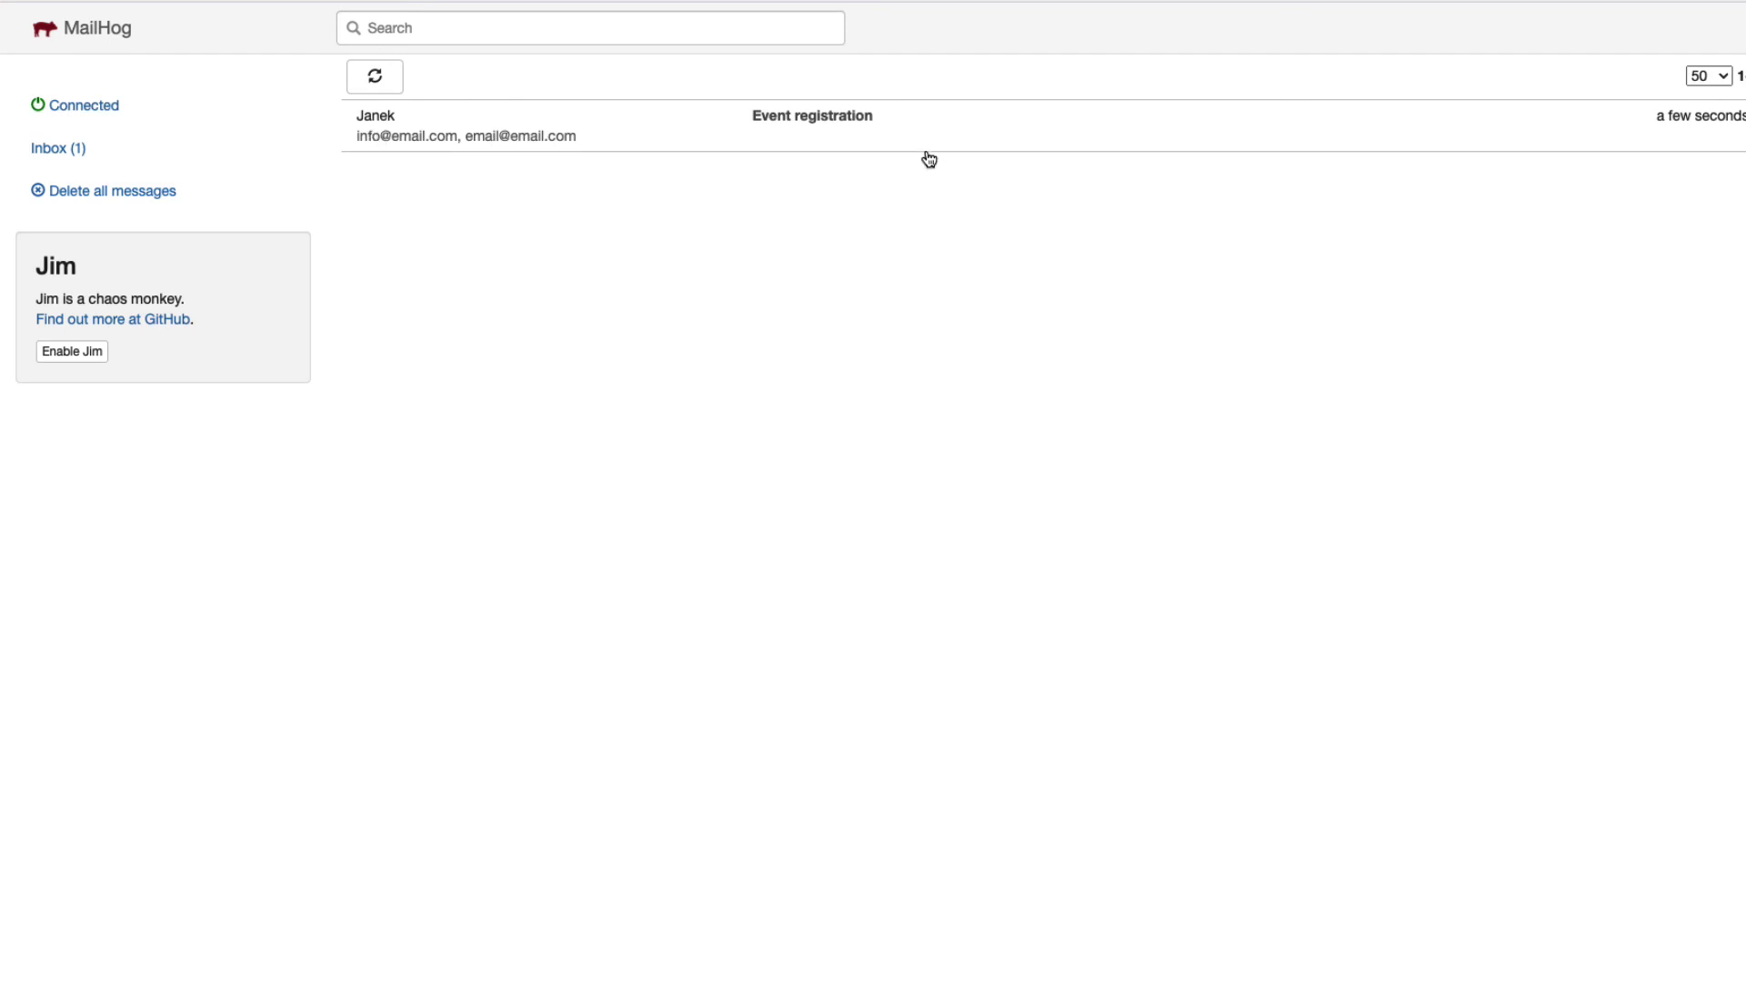
left_click(820, 124)
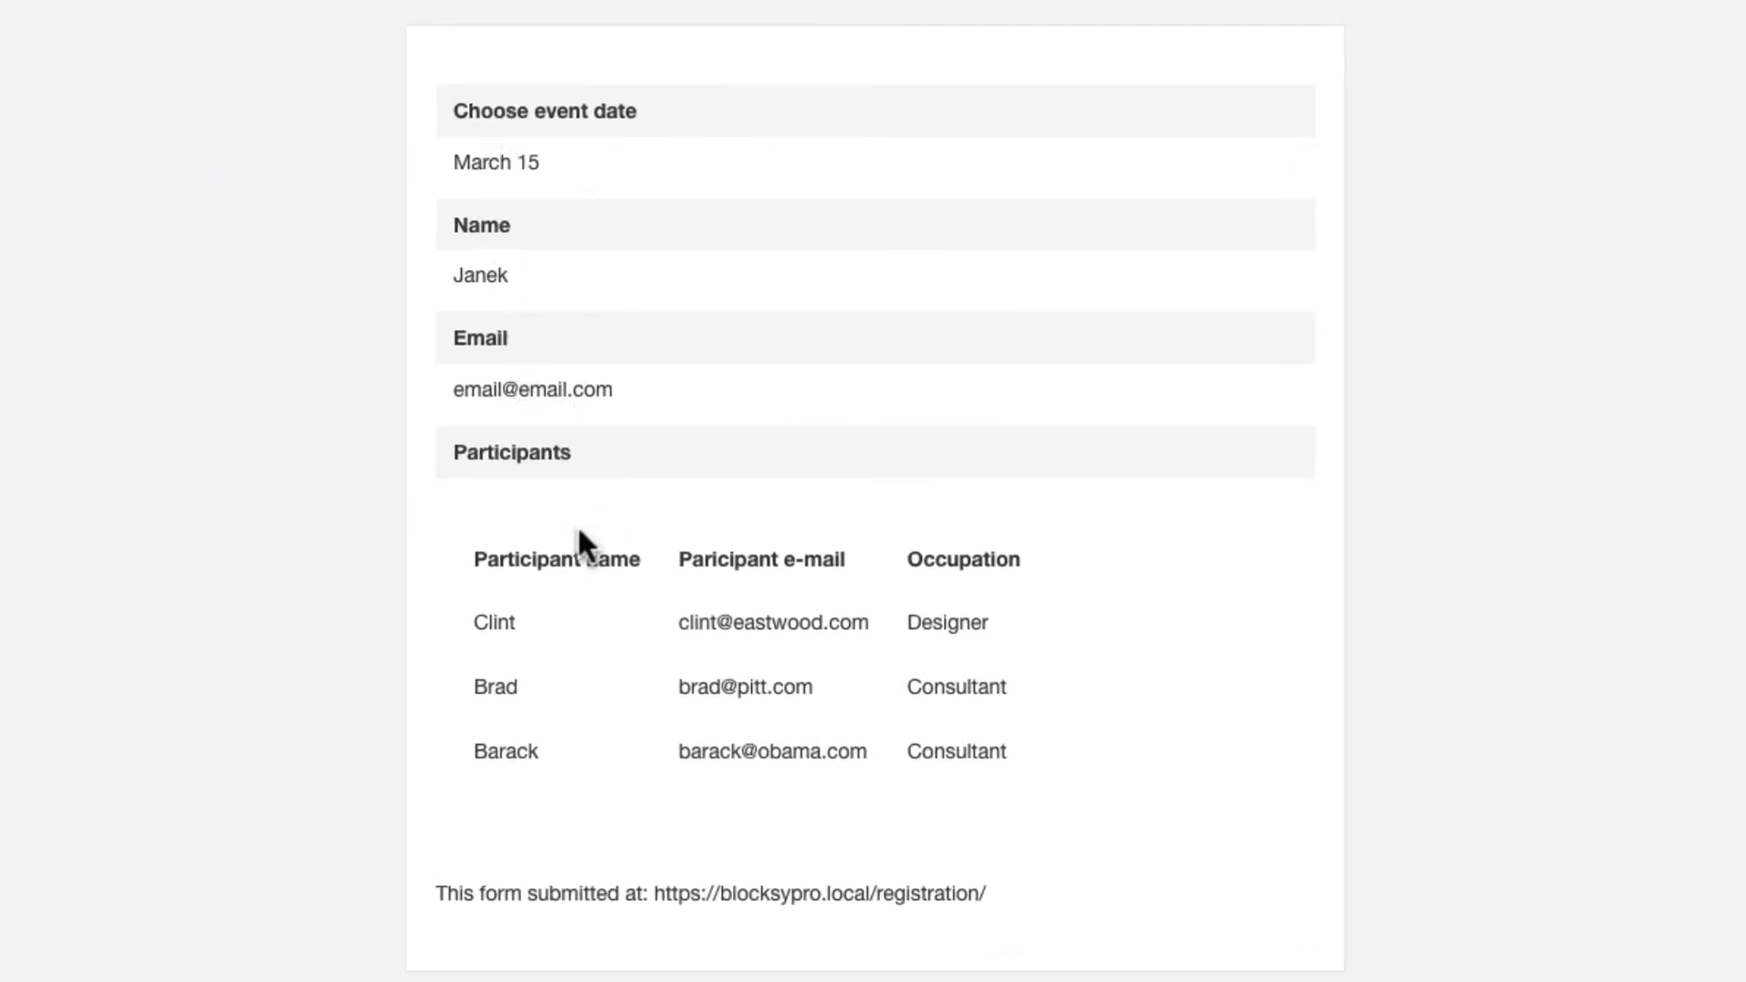
left_click_drag(468, 616, 1188, 714)
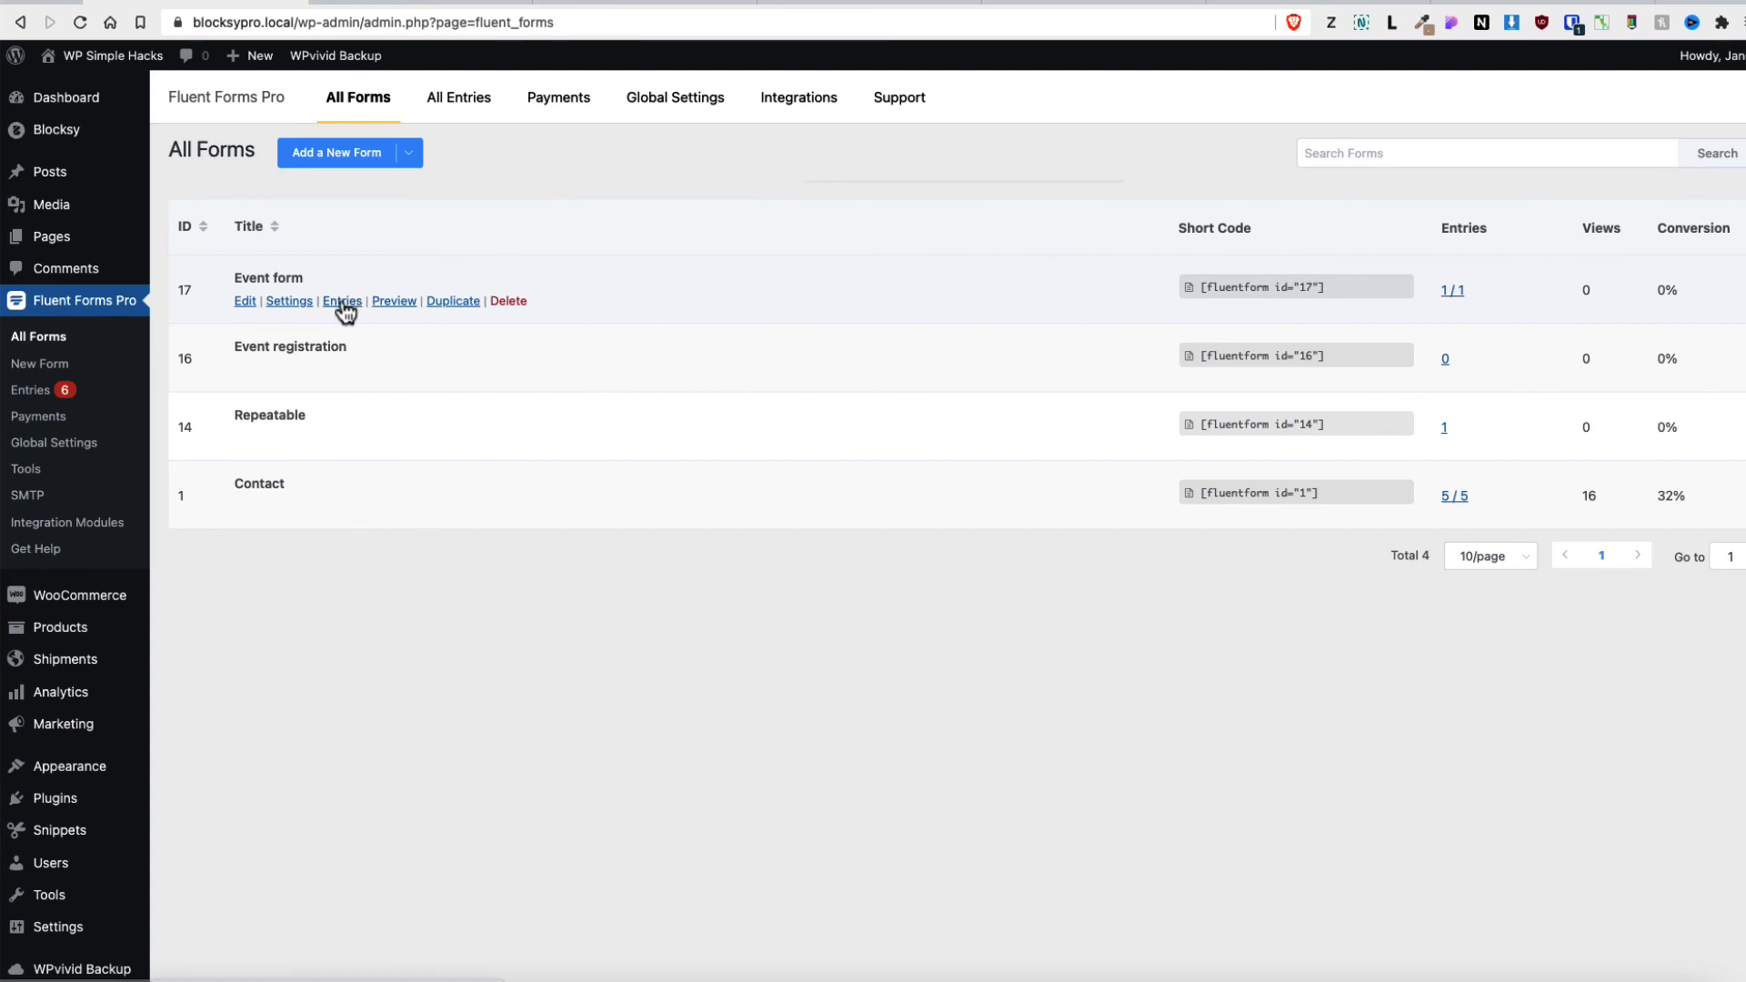
Open the Event form's entries and view Entry #1's details
left_click(342, 302)
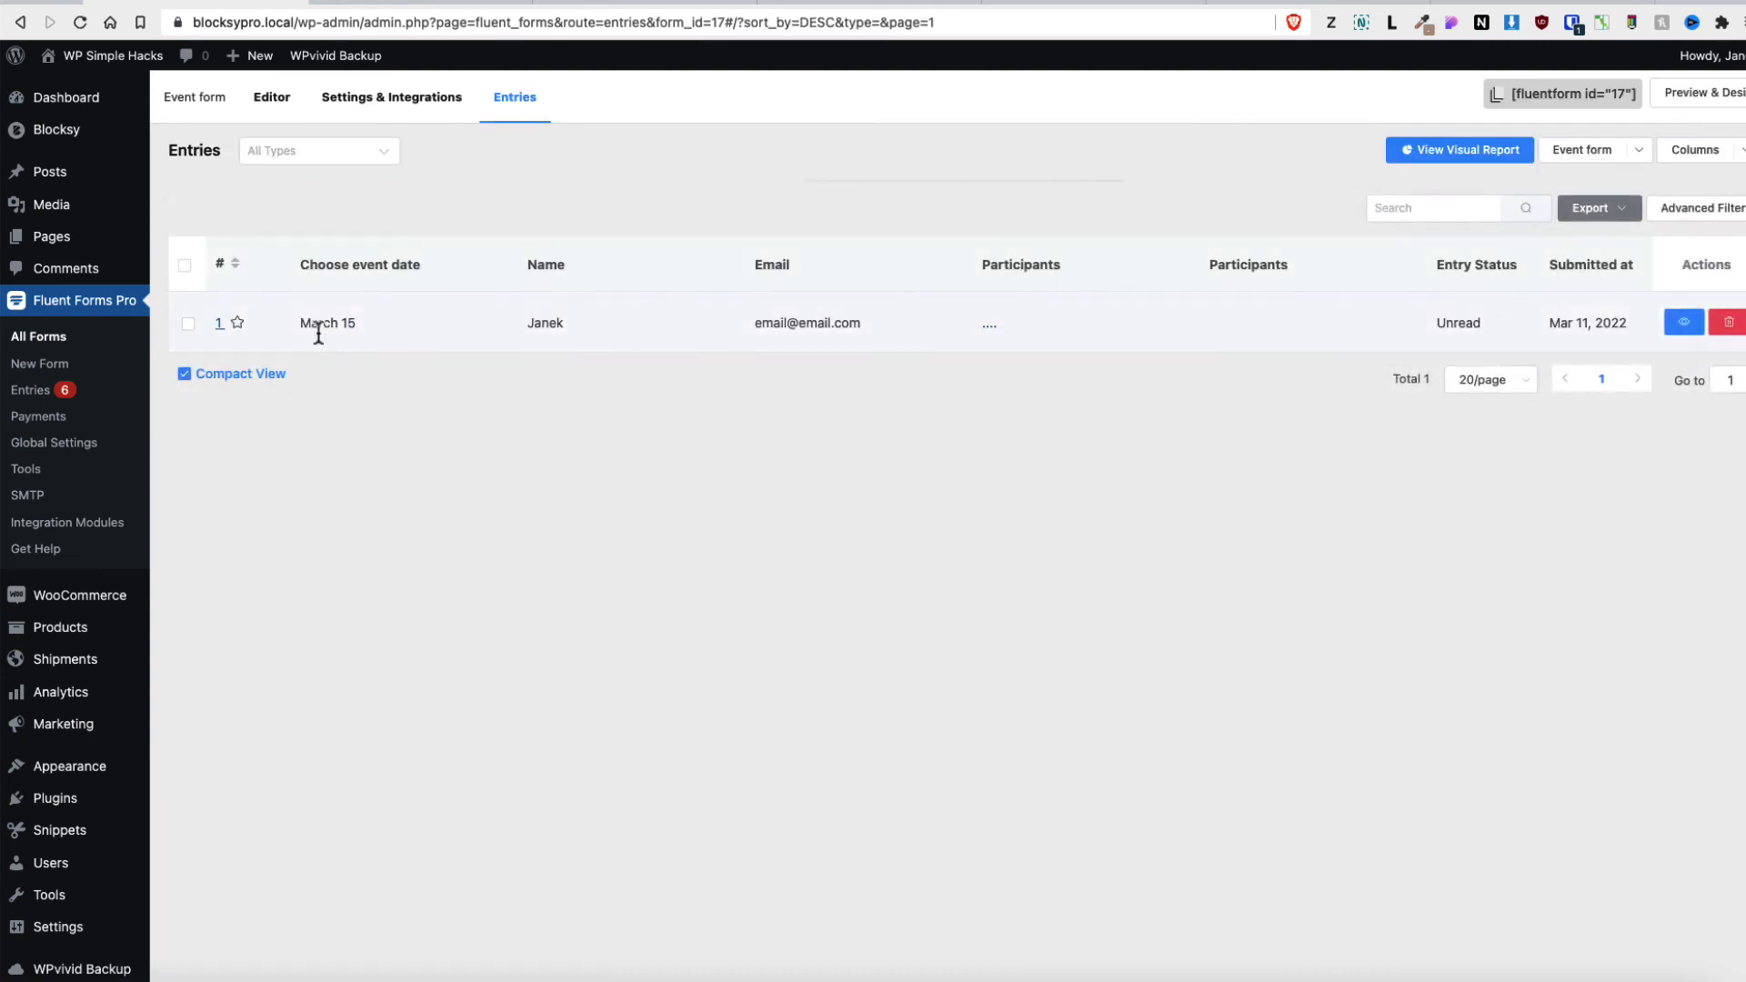
left_click(1684, 322)
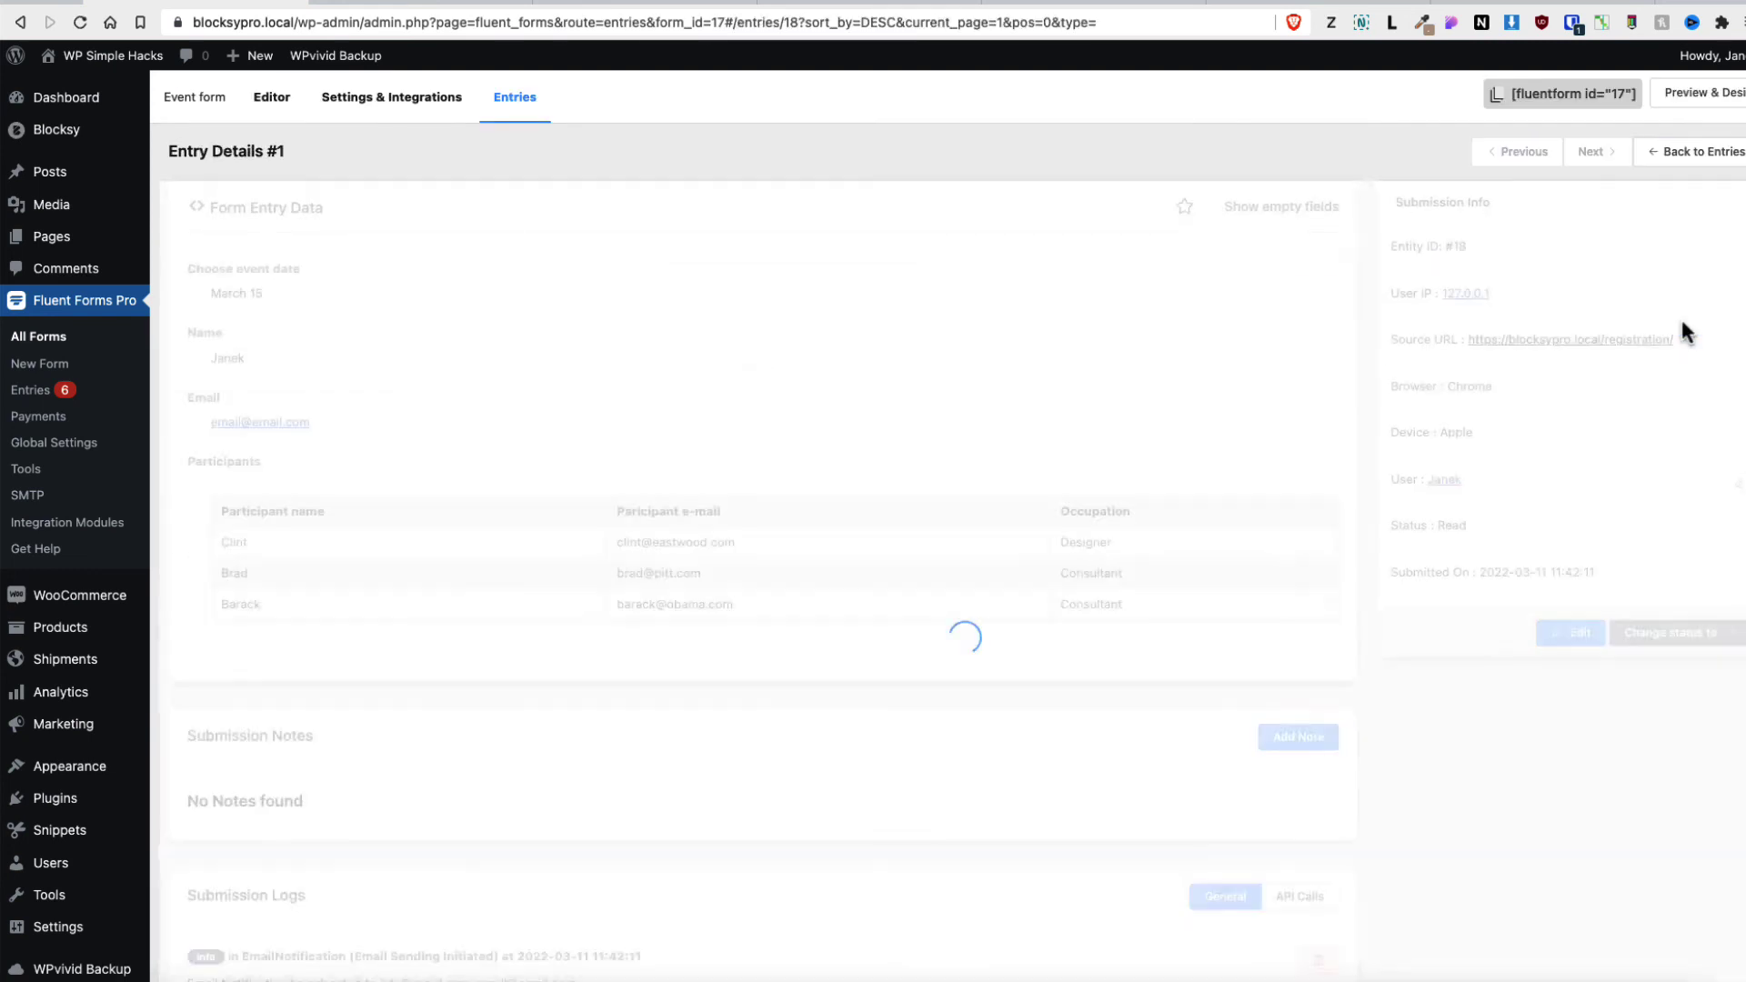